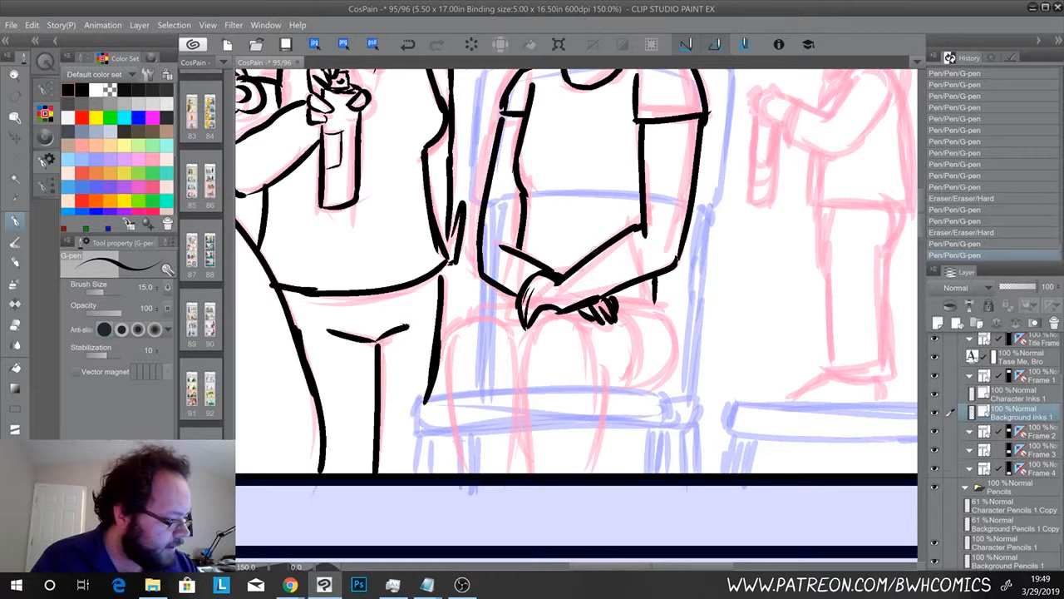
# Ink the seated figure's shorts leg with its hem and the outline of the leg below the clasped hands
pyautogui.moveTo(651, 277)
pyautogui.mouseDown()
pyautogui.moveTo(655, 305)
pyautogui.moveTo(630, 301)
pyautogui.moveTo(666, 299)
pyautogui.moveTo(655, 304)
pyautogui.moveTo(677, 351)
pyautogui.moveTo(638, 384)
pyautogui.mouseUp()
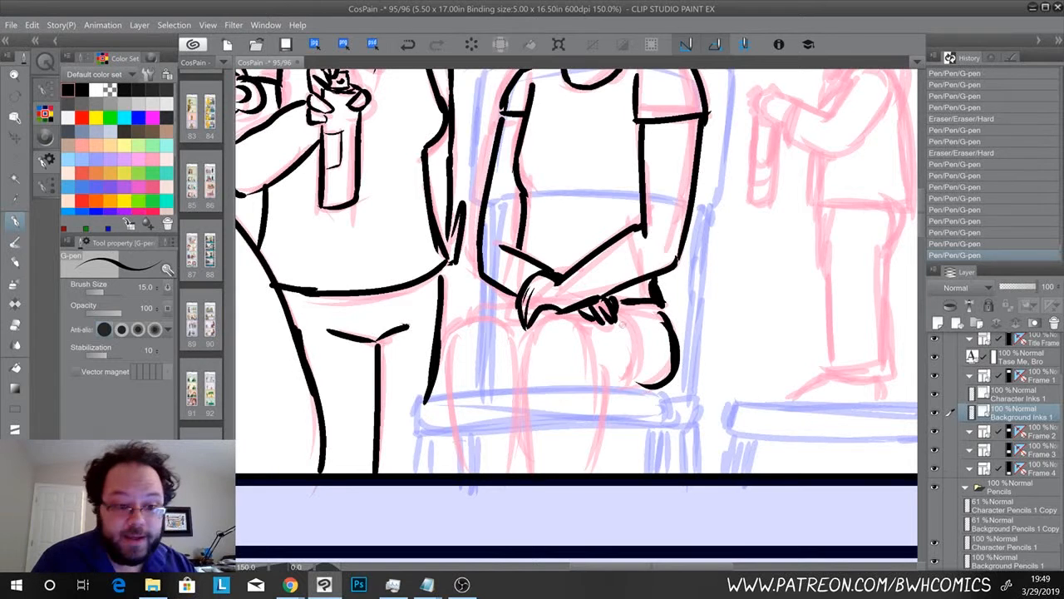
pyautogui.moveTo(647, 304); pyautogui.dragTo(629, 389)
pyautogui.moveTo(649, 304); pyautogui.dragTo(670, 318)
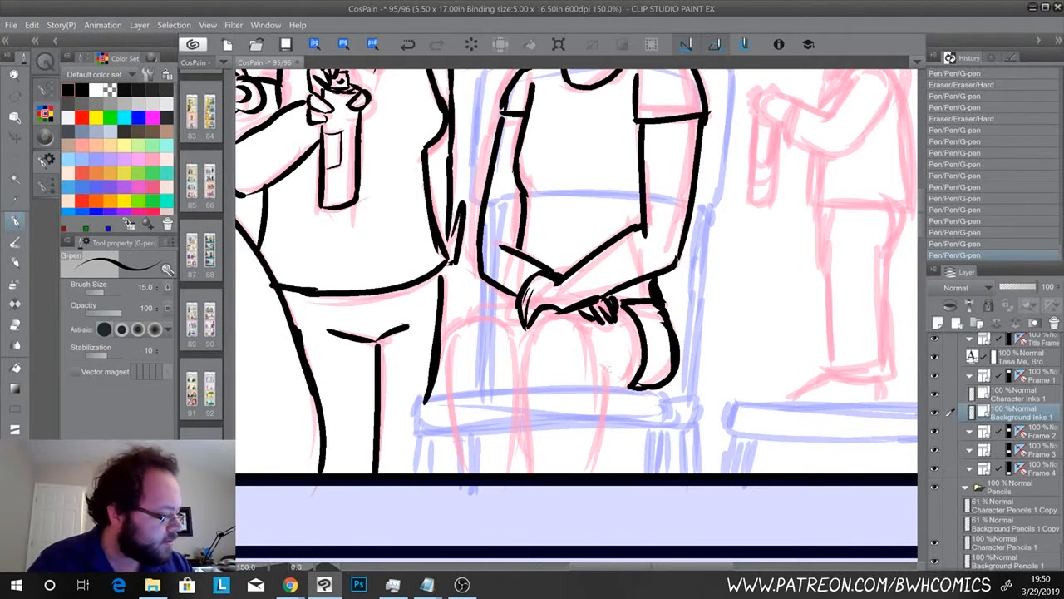
pyautogui.moveTo(584, 334); pyautogui.dragTo(595, 474)
pyautogui.moveTo(553, 312)
pyautogui.mouseDown()
pyautogui.moveTo(533, 326)
pyautogui.moveTo(525, 389)
pyautogui.moveTo(536, 474)
pyautogui.mouseUp()
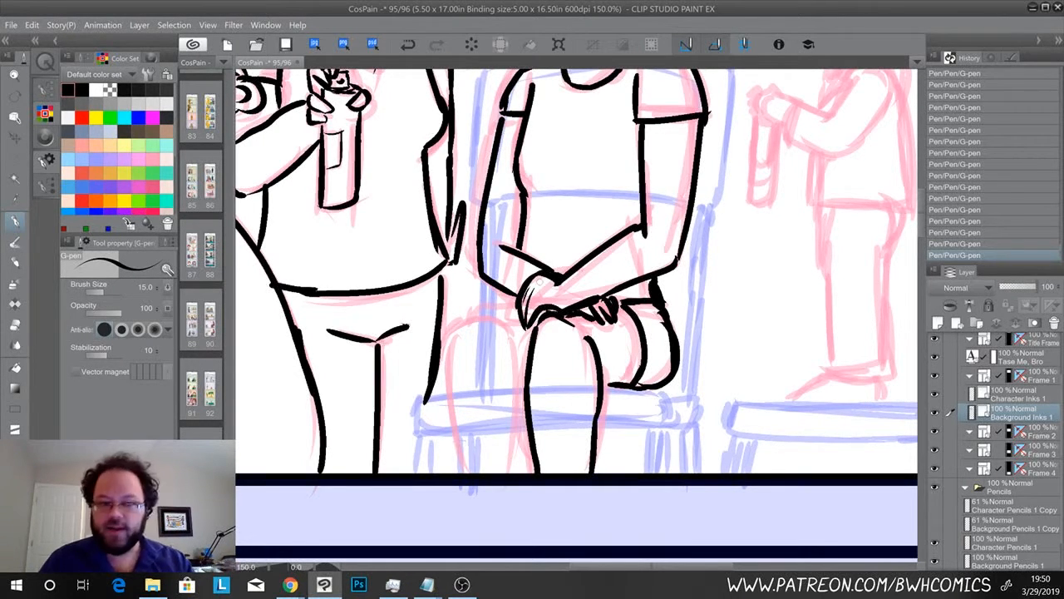
# Ink the seated figure's other leg and rounded knee, adding small touch-ups beside the wrist and between the legs
pyautogui.moveTo(504, 326)
pyautogui.mouseDown()
pyautogui.moveTo(519, 422)
pyautogui.moveTo(516, 475)
pyautogui.mouseUp()
pyautogui.moveTo(504, 344)
pyautogui.mouseDown()
pyautogui.moveTo(482, 317)
pyautogui.moveTo(501, 329)
pyautogui.moveTo(467, 315)
pyautogui.moveTo(450, 346)
pyautogui.moveTo(464, 429)
pyautogui.mouseUp()
pyautogui.moveTo(447, 359); pyautogui.dragTo(474, 471)
pyautogui.moveTo(461, 421)
pyautogui.mouseDown()
pyautogui.moveTo(474, 471)
pyautogui.moveTo(466, 452)
pyautogui.mouseUp()
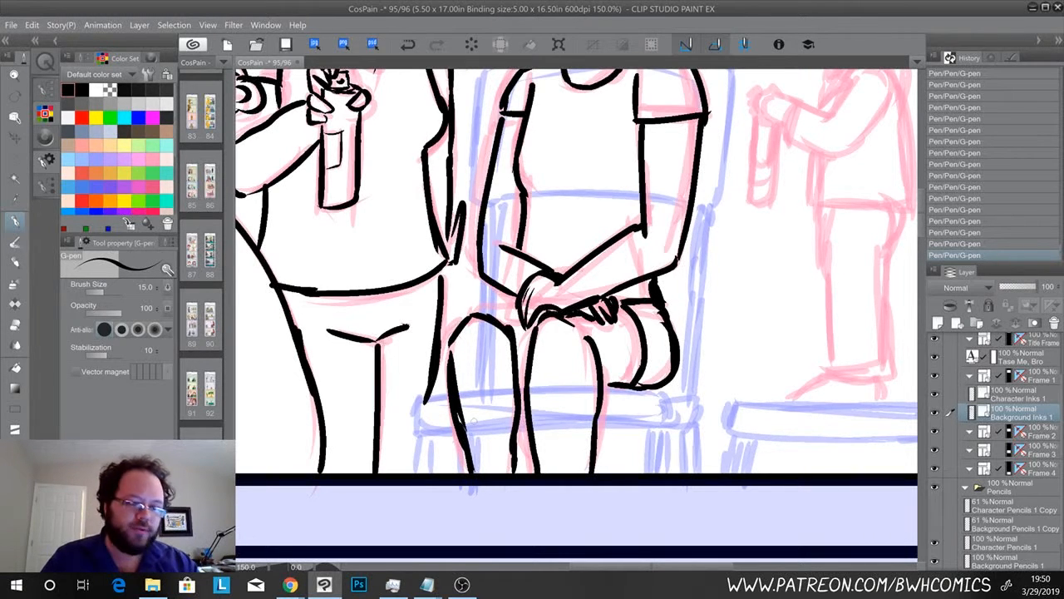
pyautogui.moveTo(479, 315)
pyautogui.mouseDown()
pyautogui.moveTo(524, 314)
pyautogui.moveTo(510, 312)
pyautogui.mouseUp()
pyautogui.hotkey('ctrl', 'z')
pyautogui.moveTo(516, 302); pyautogui.dragTo(513, 311)
pyautogui.moveTo(522, 379); pyautogui.dragTo(520, 386)
# Erase the surplus curved ink line at the top of the seated figure's knee
pyautogui.press('e')
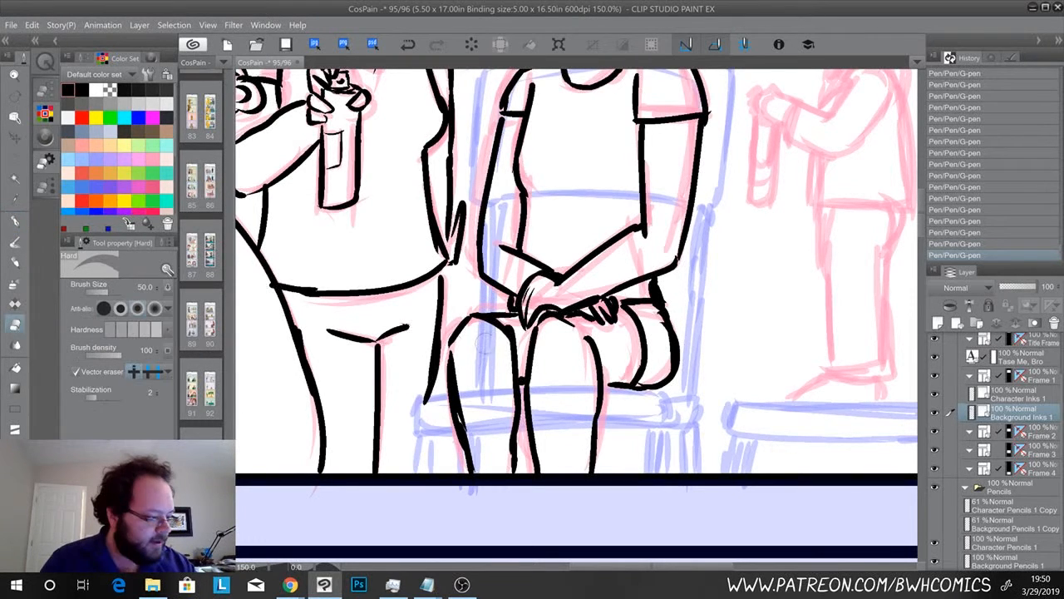
pyautogui.moveTo(495, 331)
pyautogui.mouseDown()
pyautogui.moveTo(478, 334)
pyautogui.moveTo(499, 327)
pyautogui.mouseUp()
pyautogui.press('p')
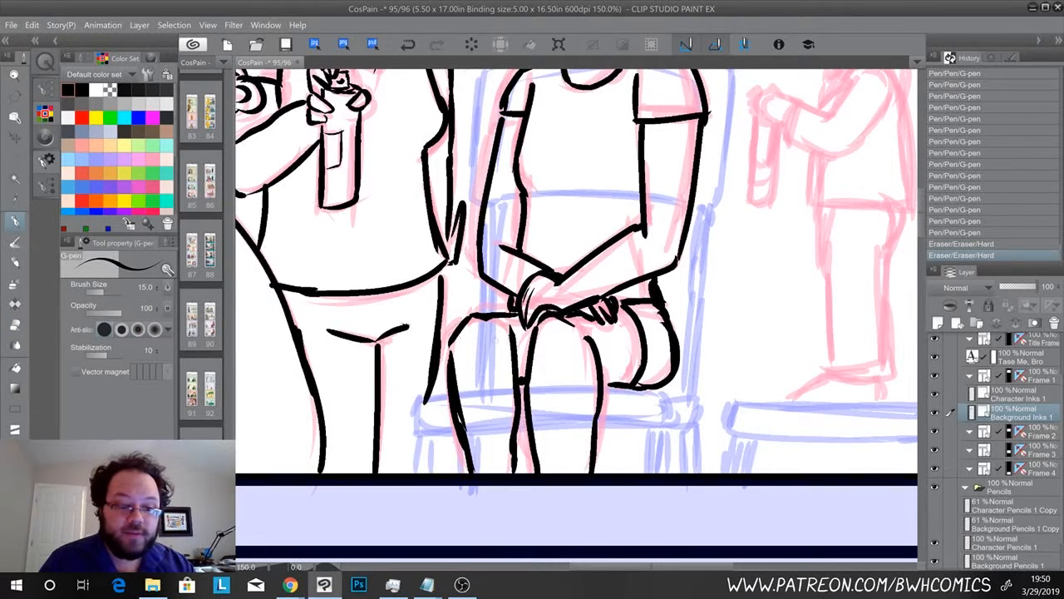
# Ink the seated figure's hair from the crown's near side down into jagged fringe strands covering the face
pyautogui.moveTo(540, 243); pyautogui.dragTo(499, 530)
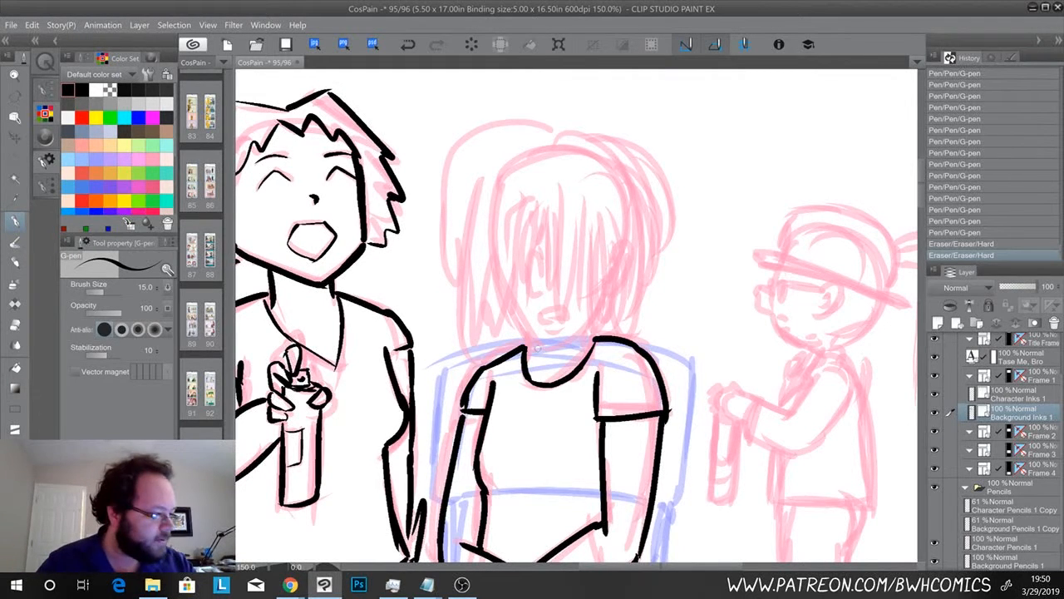
pyautogui.moveTo(556, 130)
pyautogui.mouseDown()
pyautogui.moveTo(464, 146)
pyautogui.moveTo(446, 269)
pyautogui.moveTo(452, 280)
pyautogui.moveTo(473, 223)
pyautogui.moveTo(475, 337)
pyautogui.moveTo(492, 332)
pyautogui.moveTo(532, 237)
pyautogui.moveTo(540, 271)
pyautogui.moveTo(525, 283)
pyautogui.moveTo(531, 299)
pyautogui.mouseUp()
pyautogui.moveTo(539, 215); pyautogui.dragTo(549, 299)
pyautogui.moveTo(559, 258)
pyautogui.mouseDown()
pyautogui.moveTo(555, 297)
pyautogui.moveTo(570, 313)
pyautogui.mouseUp()
pyautogui.moveTo(564, 241)
pyautogui.mouseDown()
pyautogui.moveTo(578, 264)
pyautogui.moveTo(580, 316)
pyautogui.mouseUp()
pyautogui.moveTo(585, 269); pyautogui.dragTo(595, 299)
pyautogui.moveTo(590, 287); pyautogui.dragTo(595, 329)
pyautogui.moveTo(609, 254)
pyautogui.mouseDown()
pyautogui.moveTo(600, 326)
pyautogui.moveTo(618, 261)
pyautogui.moveTo(612, 319)
pyautogui.mouseUp()
pyautogui.moveTo(625, 248)
pyautogui.mouseDown()
pyautogui.moveTo(622, 323)
pyautogui.moveTo(636, 326)
pyautogui.mouseUp()
pyautogui.moveTo(647, 234); pyautogui.dragTo(645, 318)
# Ink the far outer contour of the seated figure's hair, from the crown down to the pointed tips
pyautogui.moveTo(549, 128)
pyautogui.mouseDown()
pyautogui.moveTo(621, 131)
pyautogui.moveTo(657, 179)
pyautogui.mouseUp()
pyautogui.moveTo(625, 136); pyautogui.dragTo(670, 218)
pyautogui.moveTo(641, 155); pyautogui.dragTo(672, 250)
pyautogui.moveTo(672, 212); pyautogui.dragTo(658, 284)
pyautogui.moveTo(663, 246); pyautogui.dragTo(649, 309)
pyautogui.moveTo(652, 265); pyautogui.dragTo(645, 310)
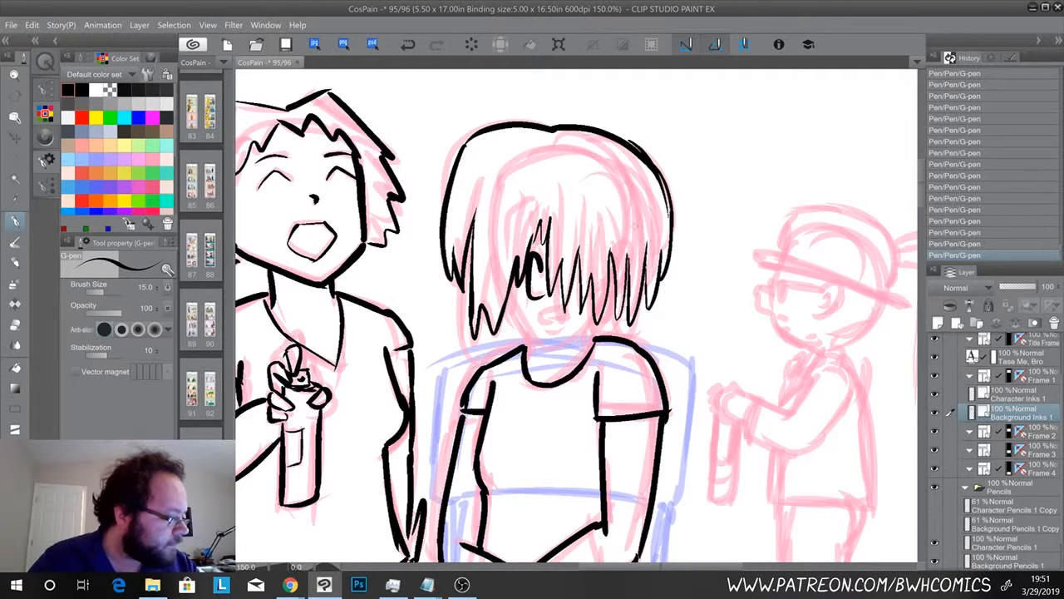
# Ink the seated figure's mouth, jawline and neck beneath the fringe
pyautogui.moveTo(538, 307)
pyautogui.mouseDown()
pyautogui.moveTo(544, 324)
pyautogui.moveTo(562, 304)
pyautogui.moveTo(567, 321)
pyautogui.moveTo(540, 321)
pyautogui.moveTo(567, 340)
pyautogui.moveTo(550, 348)
pyautogui.mouseUp()
pyautogui.moveTo(507, 297); pyautogui.dragTo(557, 347)
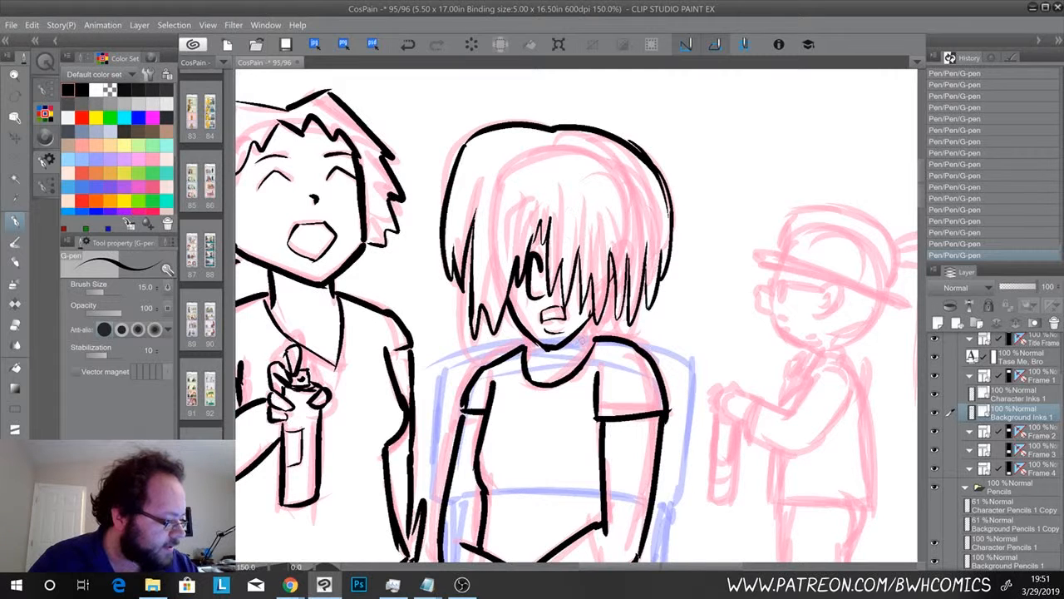
pyautogui.moveTo(588, 320)
pyautogui.mouseDown()
pyautogui.moveTo(592, 341)
pyautogui.moveTo(525, 351)
pyautogui.mouseUp()
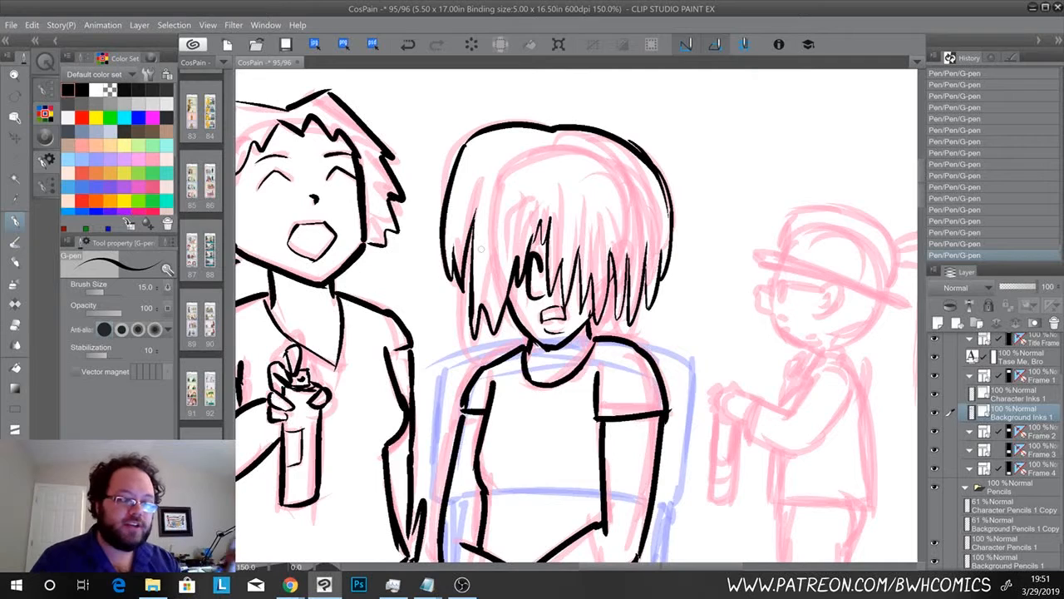
# Ink the missing short line along the outer side of the seated figure's knee nearest the standing figure
pyautogui.moveTo(436, 488); pyautogui.dragTo(346, 384)
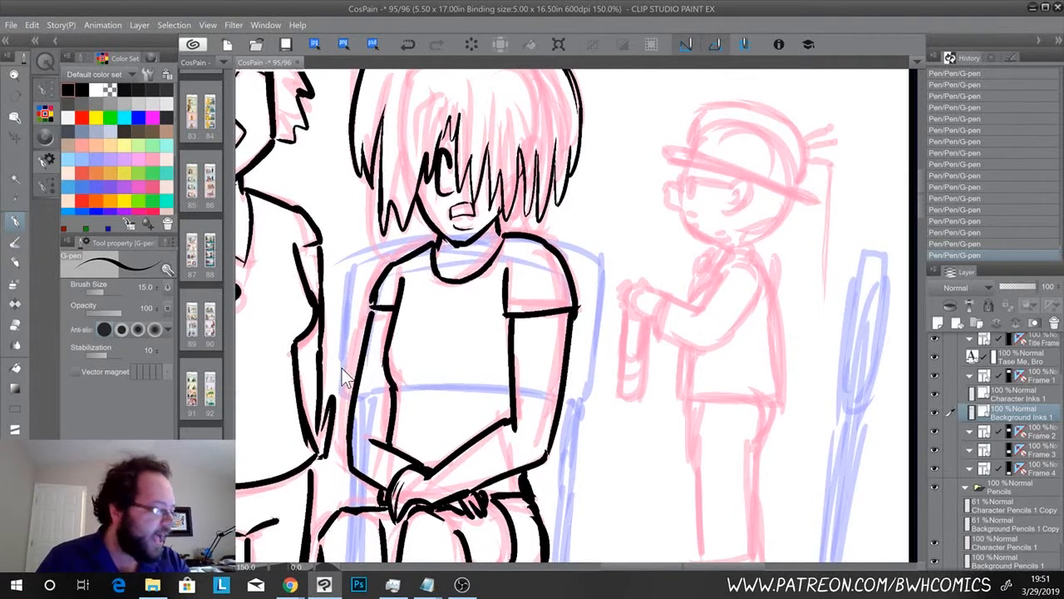
pyautogui.scroll(-2, 347, 377)
pyautogui.scroll(2, 347, 377)
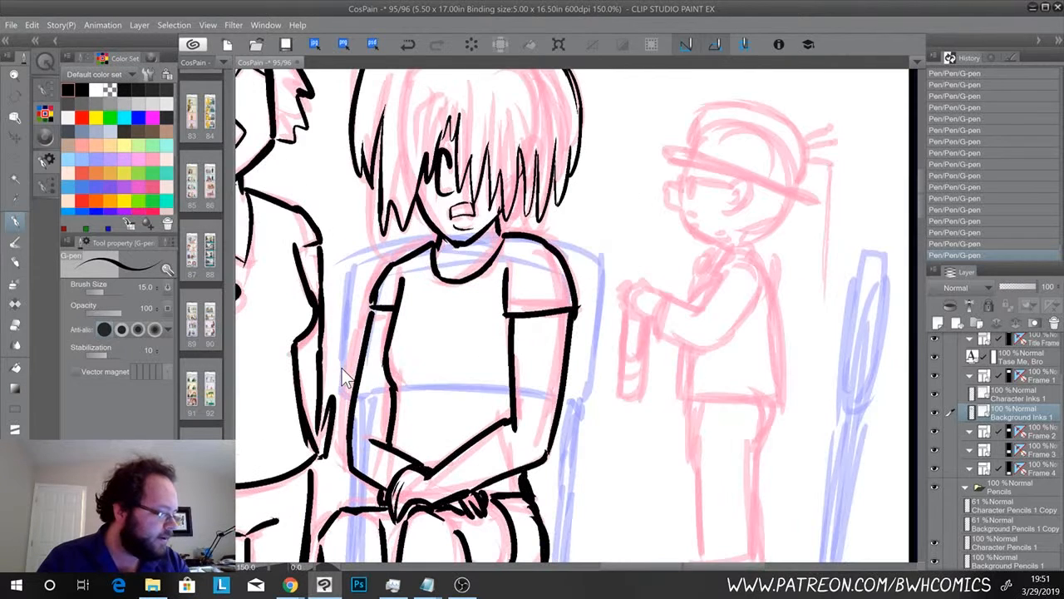
pyautogui.moveTo(321, 534); pyautogui.dragTo(316, 558)
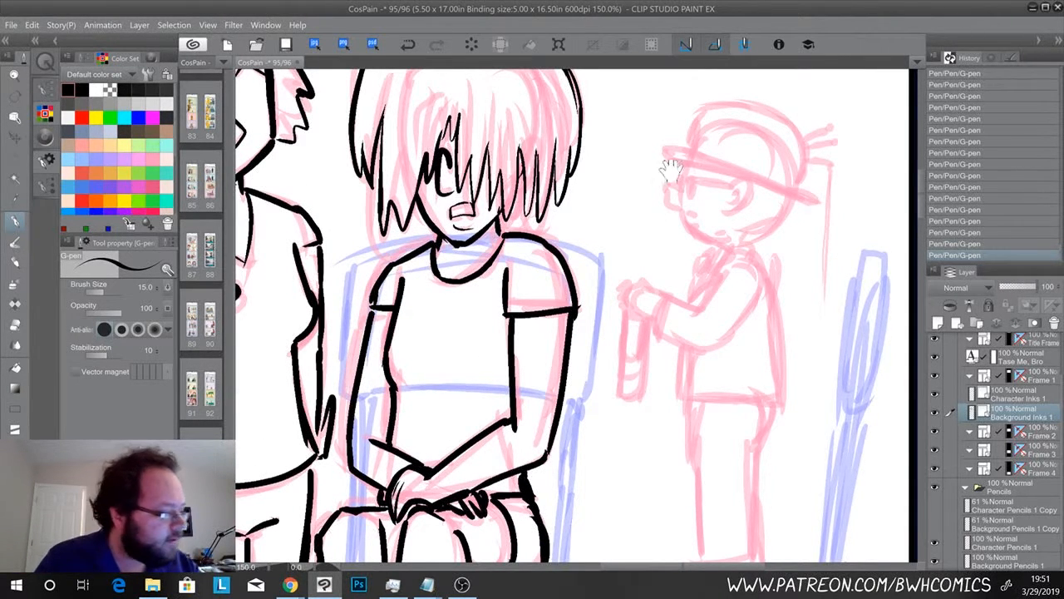
pyautogui.moveTo(687, 178); pyautogui.dragTo(689, 188)
pyautogui.hotkey('ctrl', 'z')
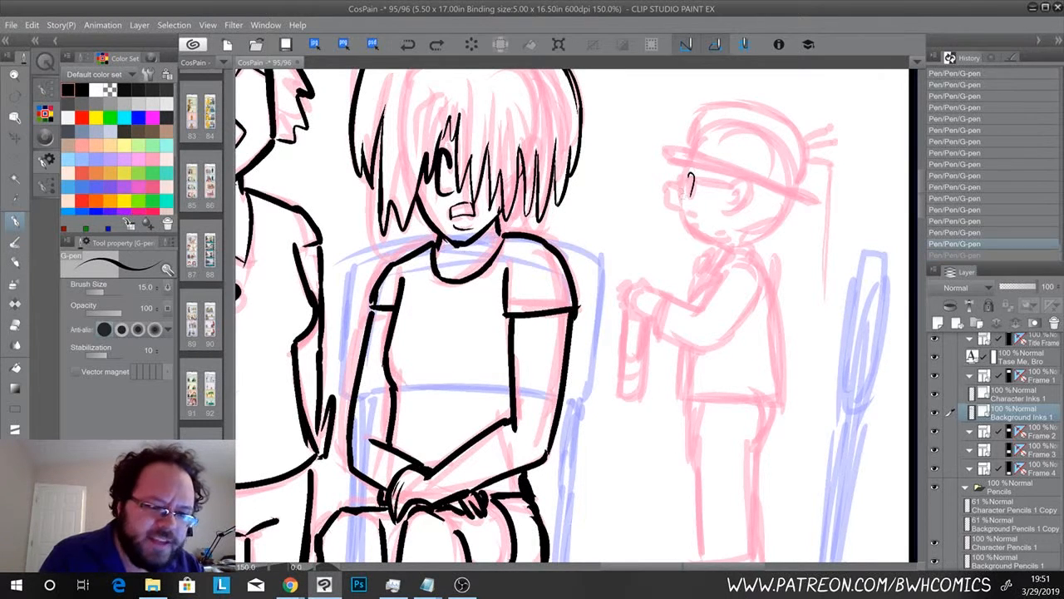
pyautogui.hotkey('ctrl', 'z')
# Ink the small hatted figure's glasses lens, temple arm and ear, undoing the last stray stroke
pyautogui.moveTo(689, 174)
pyautogui.mouseDown()
pyautogui.moveTo(685, 185)
pyautogui.moveTo(690, 175)
pyautogui.moveTo(732, 187)
pyautogui.moveTo(727, 205)
pyautogui.moveTo(734, 200)
pyautogui.mouseUp()
pyautogui.moveTo(690, 169); pyautogui.dragTo(685, 192)
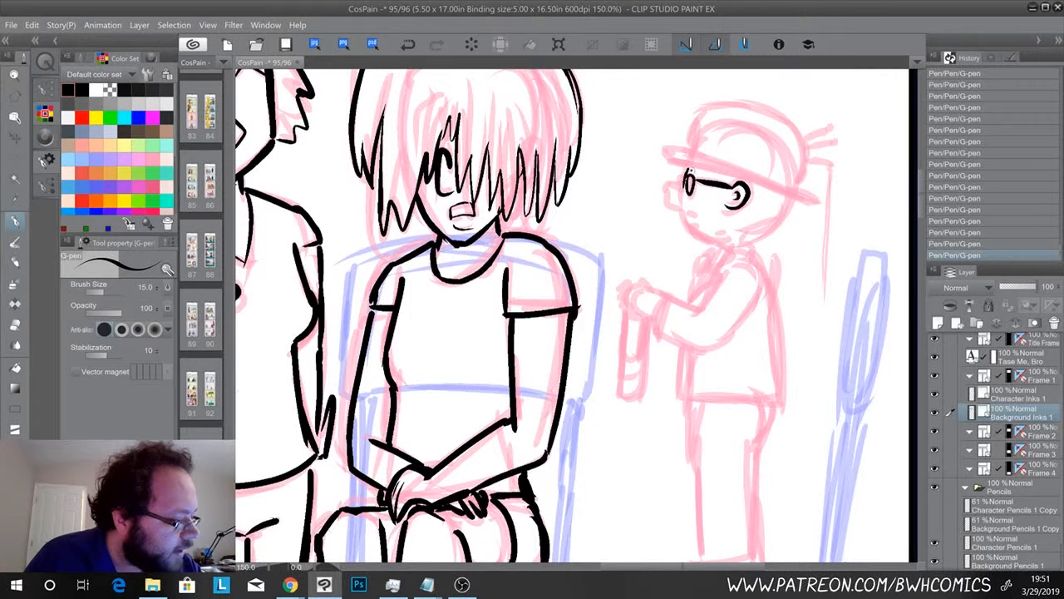
pyautogui.hotkey('ctrl', 'z')
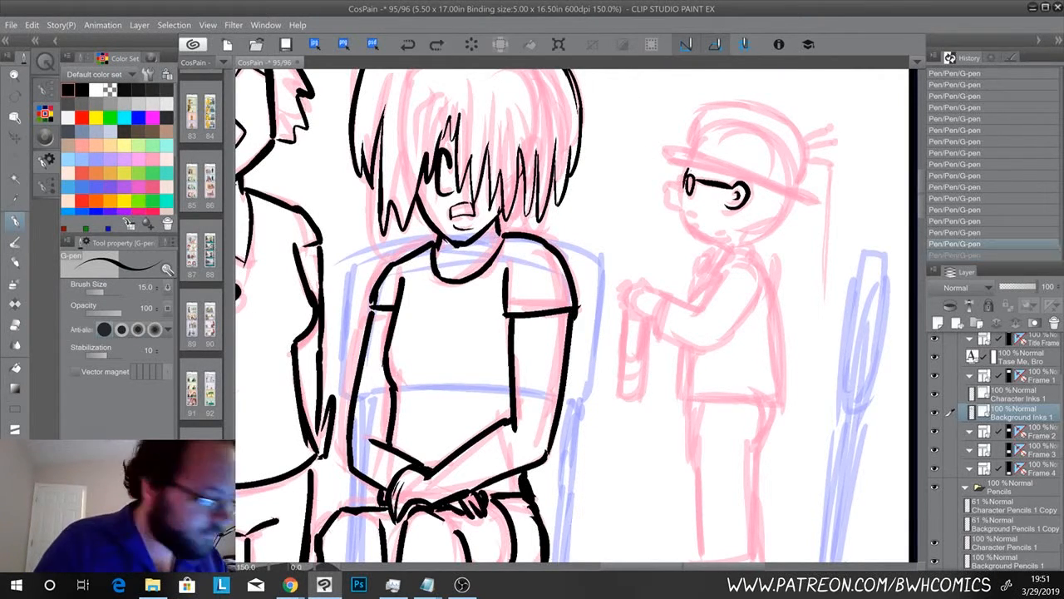
# Ink the small figure's nose, jaw, back of the head and mouth in profile
pyautogui.moveTo(685, 183)
pyautogui.mouseDown()
pyautogui.moveTo(667, 191)
pyautogui.moveTo(687, 228)
pyautogui.moveTo(730, 237)
pyautogui.mouseUp()
pyautogui.moveTo(793, 196)
pyautogui.mouseDown()
pyautogui.moveTo(763, 223)
pyautogui.moveTo(734, 226)
pyautogui.moveTo(750, 243)
pyautogui.mouseUp()
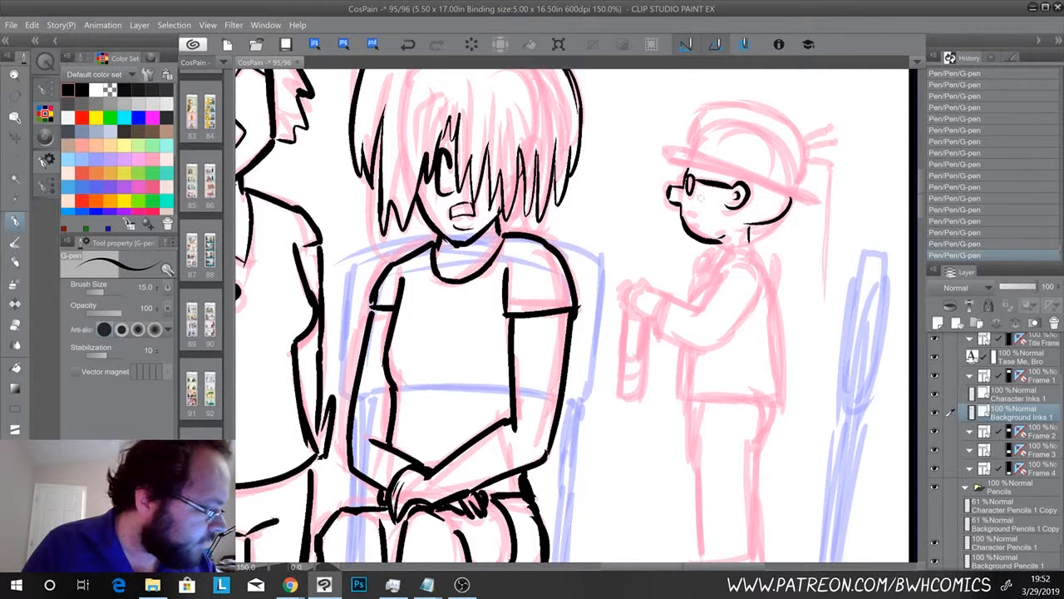
pyautogui.moveTo(681, 206); pyautogui.dragTo(697, 213)
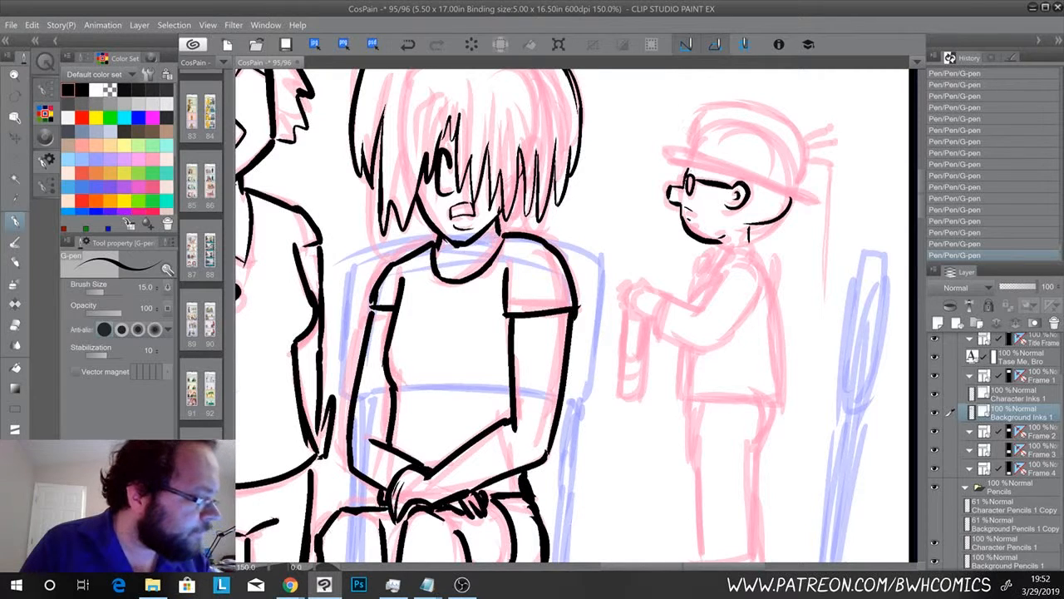
# Ink the small figure's bowler hat, redrawing the crown above the brim and adding the trimmings and hanging line behind it
pyautogui.moveTo(665, 156)
pyautogui.mouseDown()
pyautogui.moveTo(818, 203)
pyautogui.moveTo(668, 158)
pyautogui.mouseUp()
pyautogui.moveTo(800, 184)
pyautogui.mouseDown()
pyautogui.moveTo(806, 168)
pyautogui.moveTo(778, 116)
pyautogui.moveTo(744, 102)
pyautogui.moveTo(696, 107)
pyautogui.mouseUp()
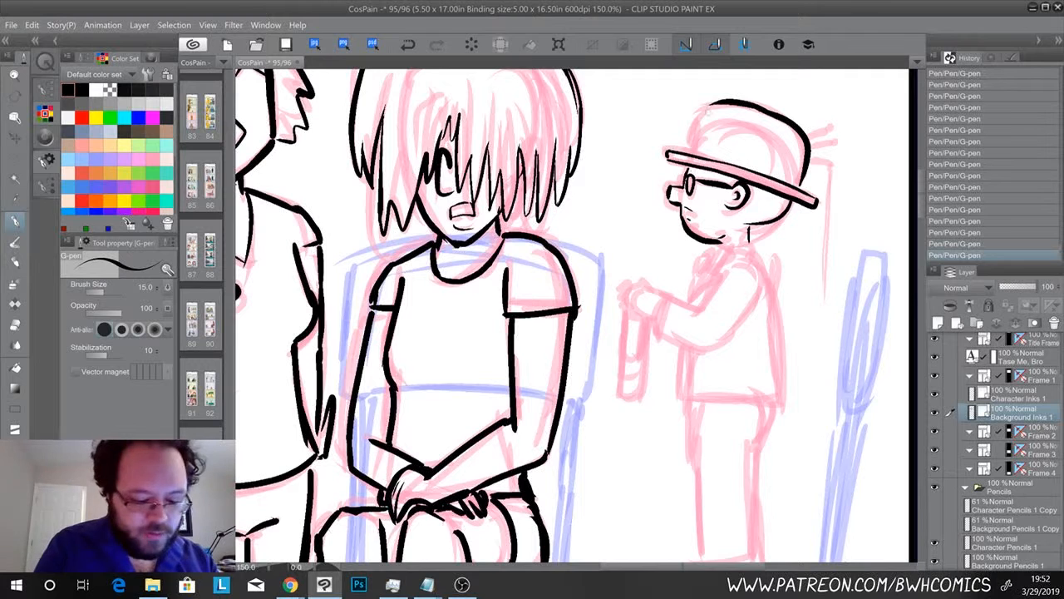
pyautogui.hotkey('ctrl', 'z')
pyautogui.hotkey('ctrl', 'z')
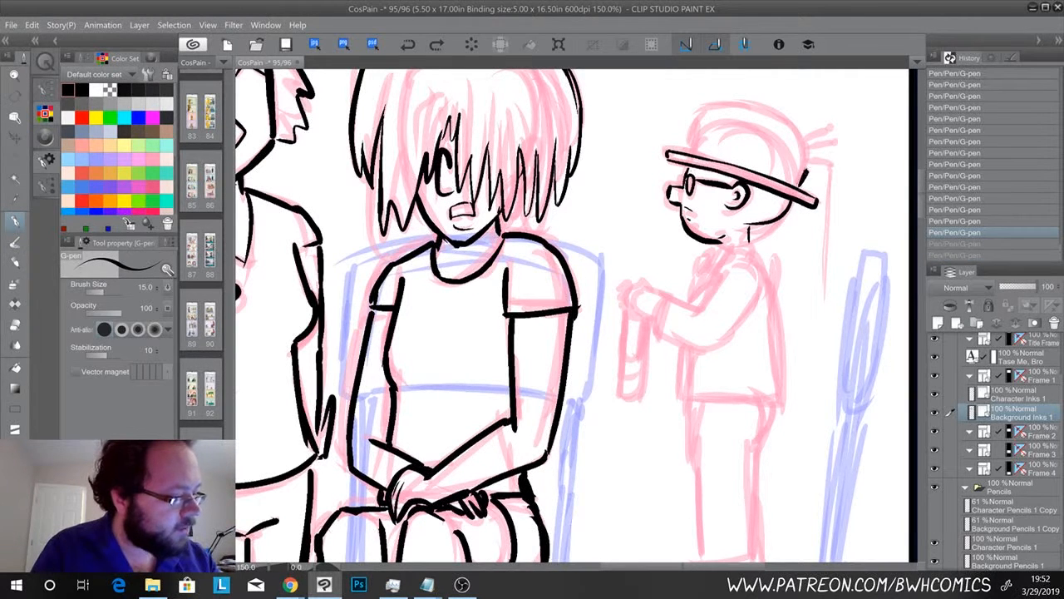
pyautogui.moveTo(807, 170)
pyautogui.mouseDown()
pyautogui.moveTo(769, 112)
pyautogui.moveTo(715, 103)
pyautogui.moveTo(690, 133)
pyautogui.moveTo(695, 158)
pyautogui.mouseUp()
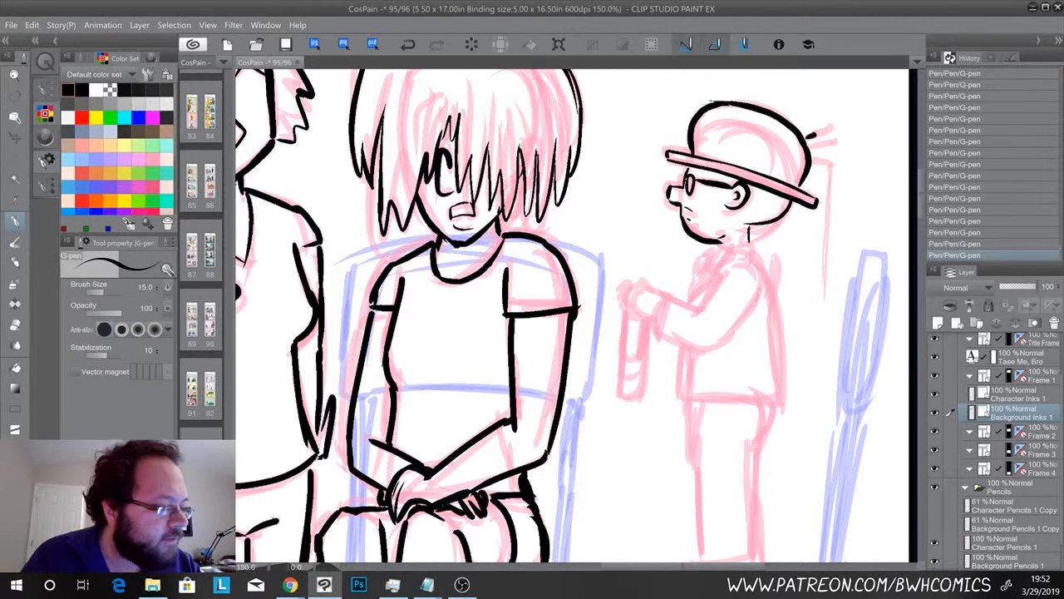
pyautogui.moveTo(810, 154)
pyautogui.mouseDown()
pyautogui.moveTo(832, 143)
pyautogui.moveTo(823, 276)
pyautogui.mouseUp()
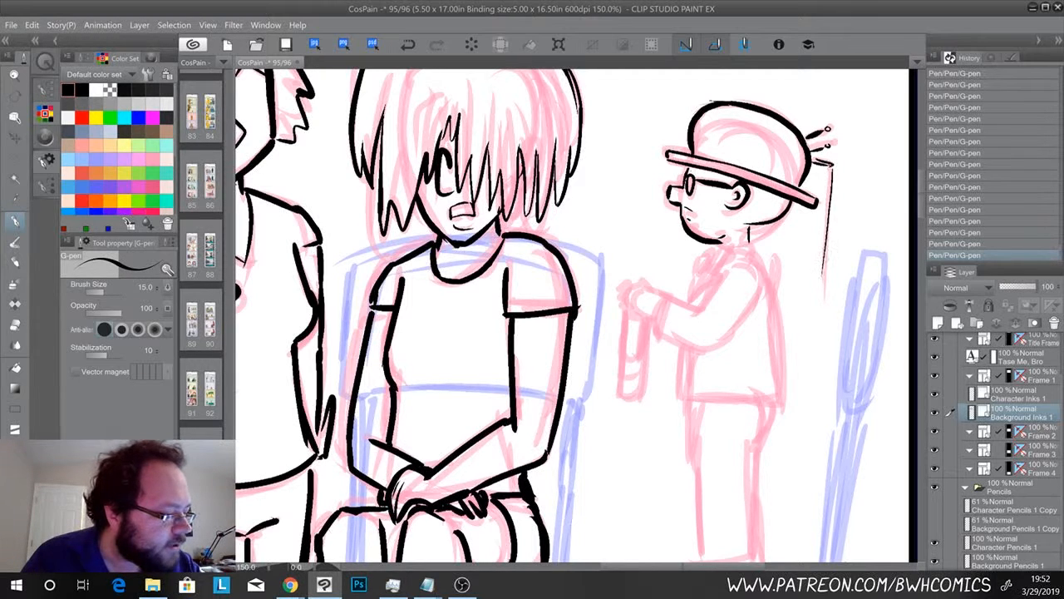
pyautogui.moveTo(832, 170); pyautogui.dragTo(824, 293)
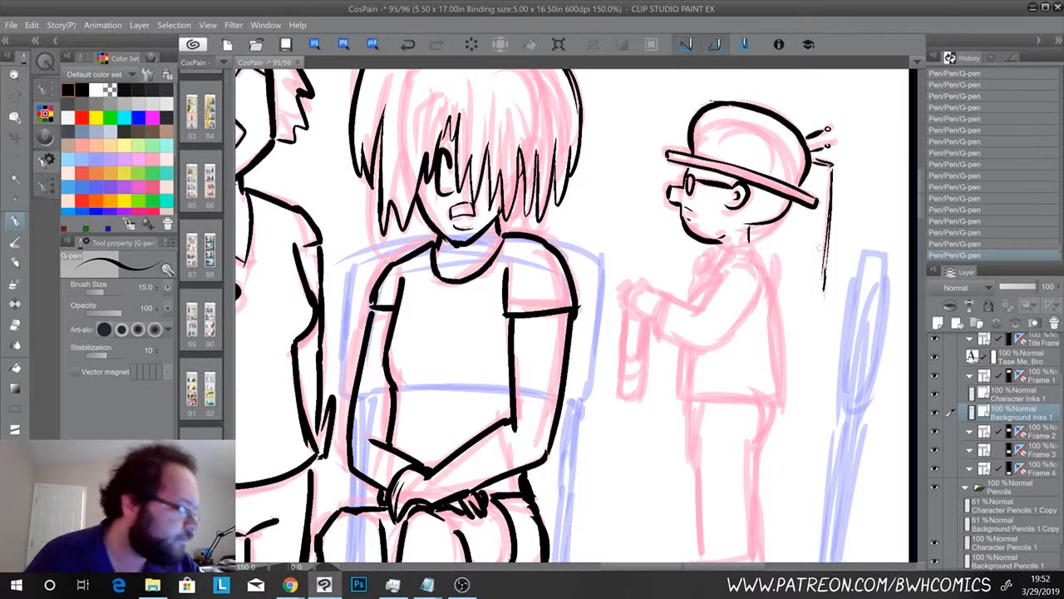
# Ink the small figure's collar, bow tie and lapel together with the bent sleeve and its cuff
pyautogui.moveTo(708, 246)
pyautogui.mouseDown()
pyautogui.moveTo(752, 242)
pyautogui.moveTo(705, 256)
pyautogui.moveTo(695, 316)
pyautogui.mouseUp()
pyautogui.moveTo(758, 282); pyautogui.dragTo(708, 356)
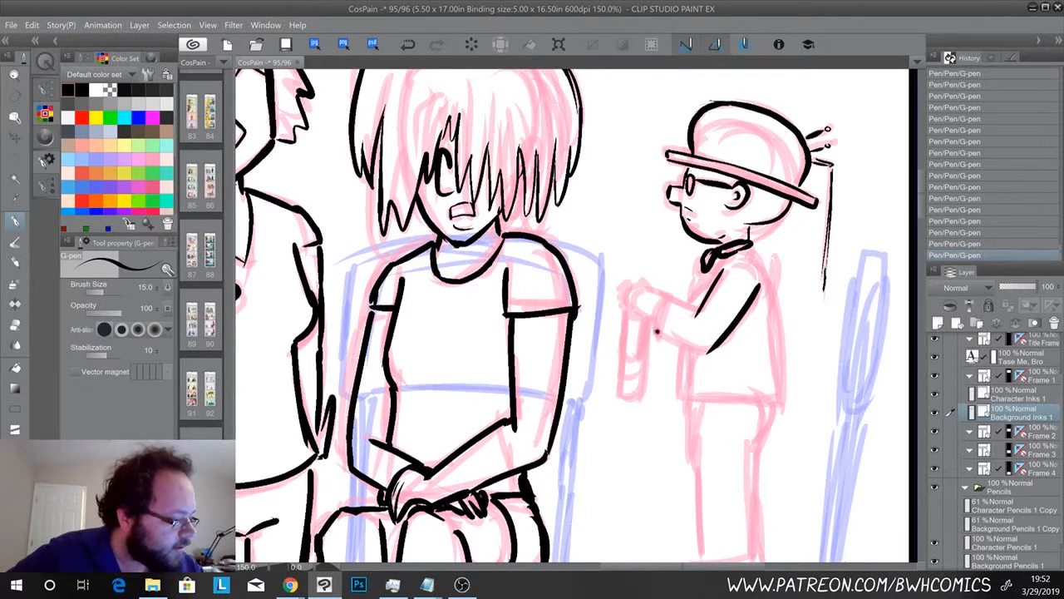
pyautogui.moveTo(657, 330); pyautogui.dragTo(715, 356)
pyautogui.moveTo(672, 296)
pyautogui.mouseDown()
pyautogui.moveTo(655, 333)
pyautogui.moveTo(670, 309)
pyautogui.mouseUp()
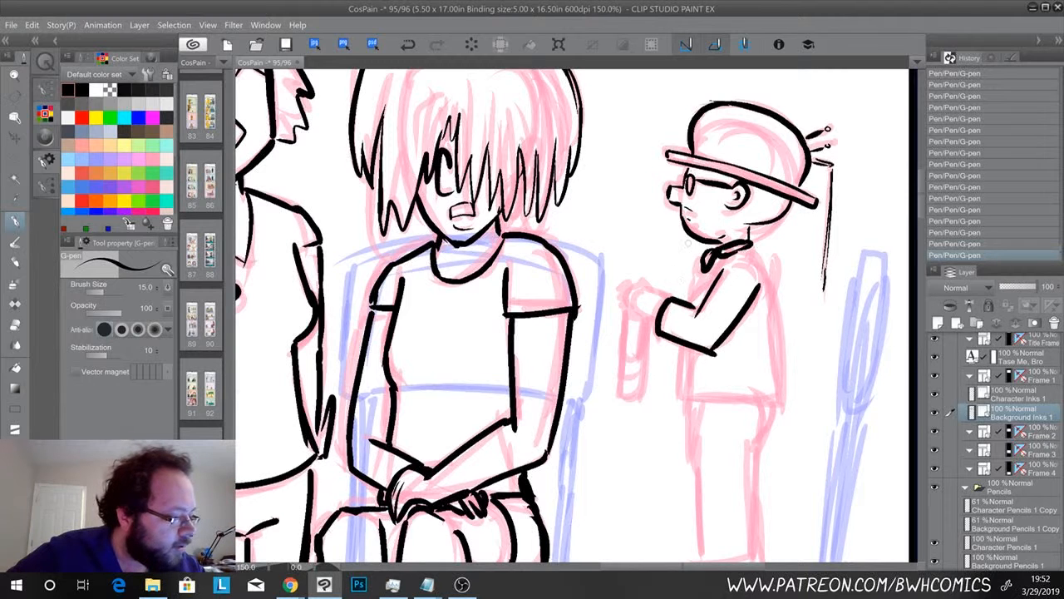
pyautogui.moveTo(720, 258); pyautogui.dragTo(693, 305)
pyautogui.moveTo(723, 254); pyautogui.dragTo(695, 310)
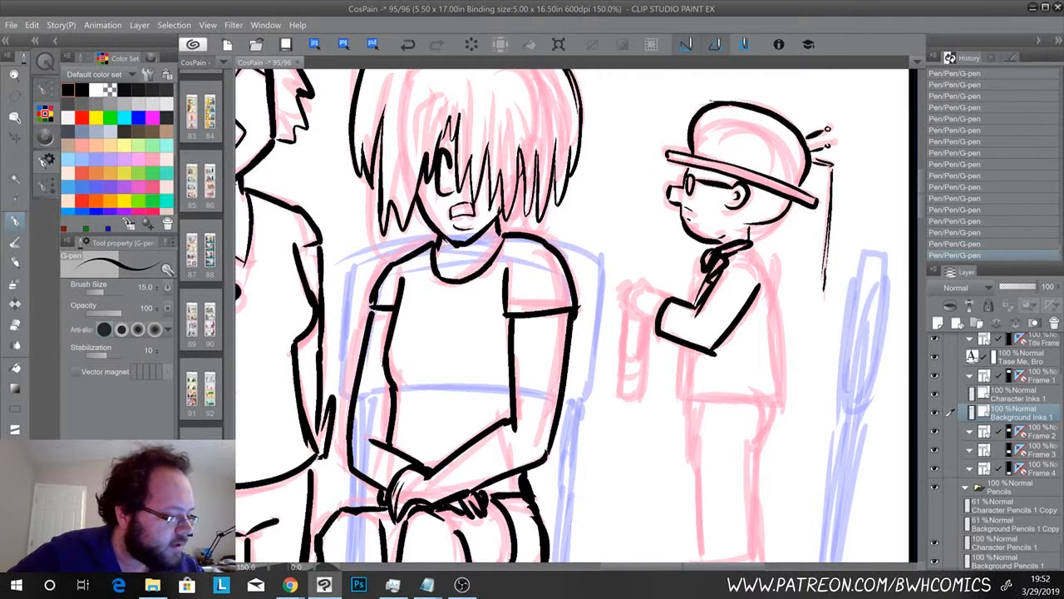
pyautogui.moveTo(705, 271); pyautogui.dragTo(693, 306)
# Ink the back, front edge and bottom hem of the small figure's jacket
pyautogui.moveTo(754, 248); pyautogui.dragTo(782, 387)
pyautogui.moveTo(775, 336); pyautogui.dragTo(786, 406)
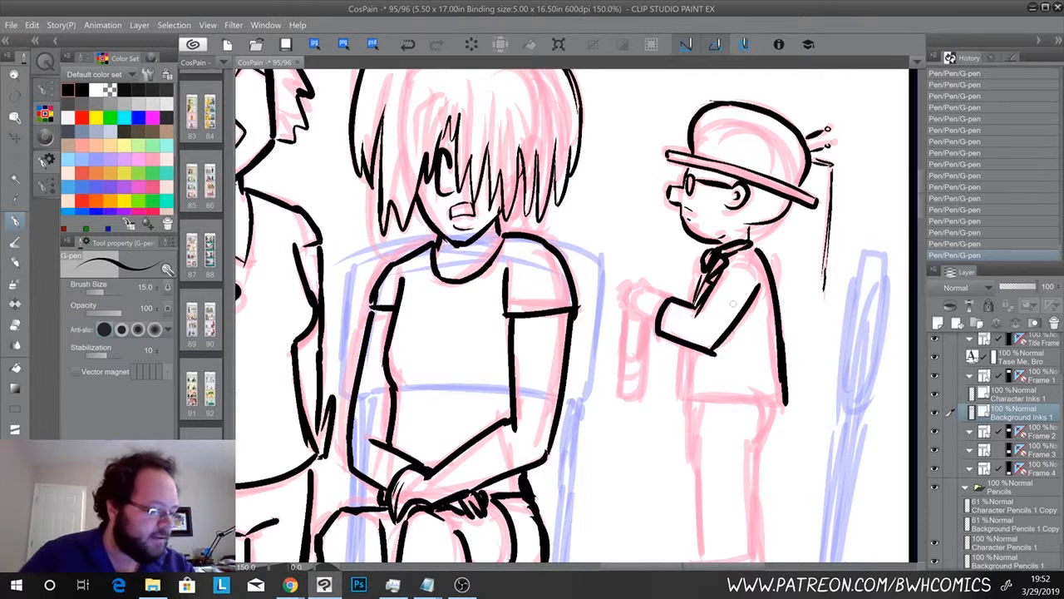
pyautogui.moveTo(680, 343)
pyautogui.mouseDown()
pyautogui.moveTo(678, 398)
pyautogui.moveTo(785, 403)
pyautogui.mouseUp()
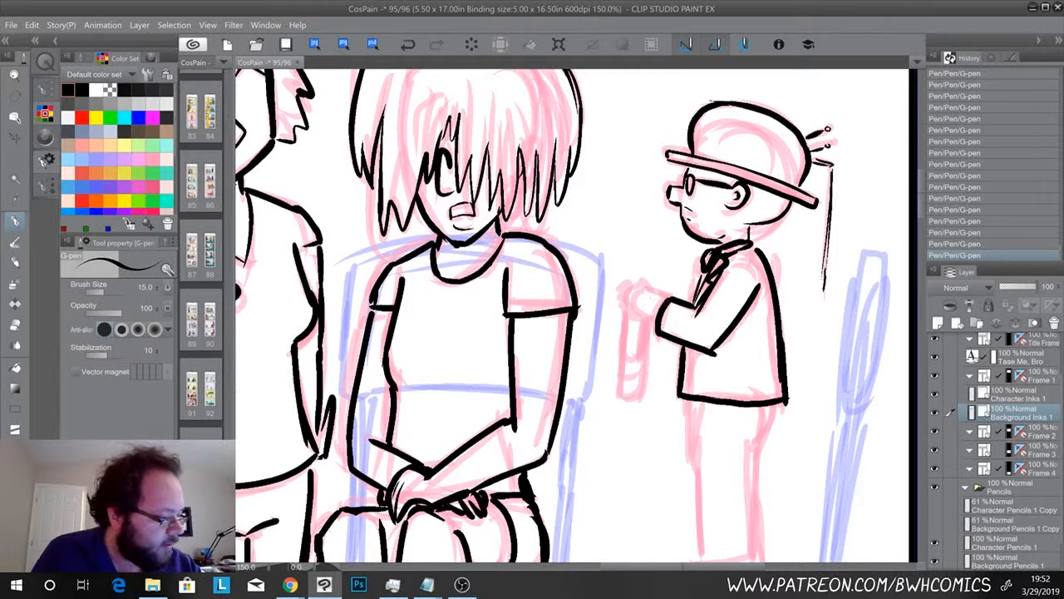
# Ink the small figure's hand and the canister it holds, including the label on the canister
pyautogui.moveTo(666, 298)
pyautogui.mouseDown()
pyautogui.moveTo(638, 296)
pyautogui.moveTo(661, 327)
pyautogui.moveTo(626, 306)
pyautogui.moveTo(644, 312)
pyautogui.moveTo(647, 403)
pyautogui.mouseUp()
pyautogui.moveTo(652, 327); pyautogui.dragTo(645, 391)
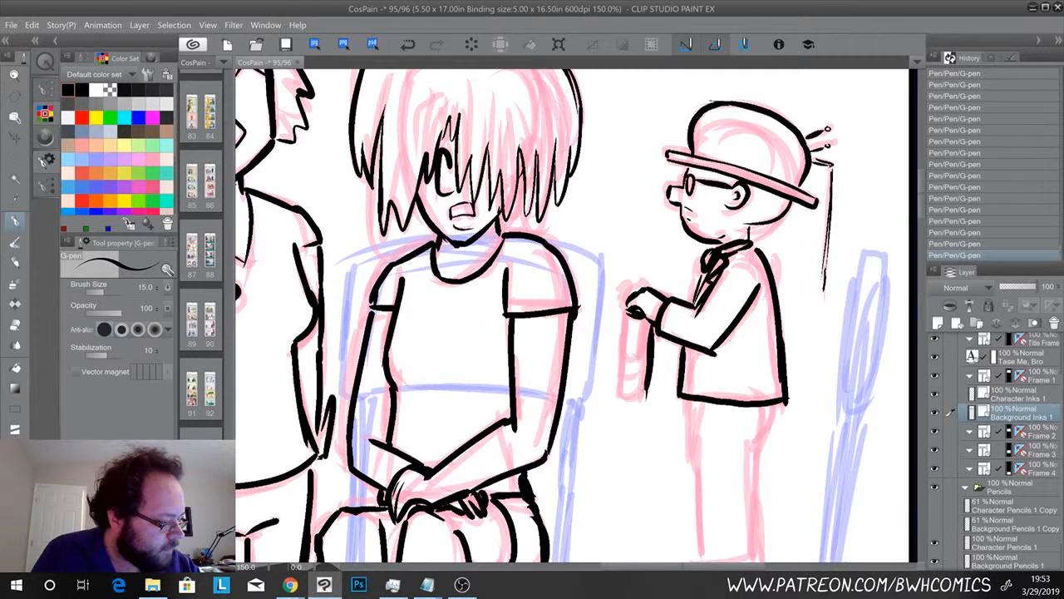
pyautogui.moveTo(628, 316)
pyautogui.mouseDown()
pyautogui.moveTo(621, 397)
pyautogui.moveTo(654, 389)
pyautogui.moveTo(641, 398)
pyautogui.mouseUp()
pyautogui.moveTo(624, 336)
pyautogui.mouseDown()
pyautogui.moveTo(641, 339)
pyautogui.moveTo(632, 371)
pyautogui.mouseUp()
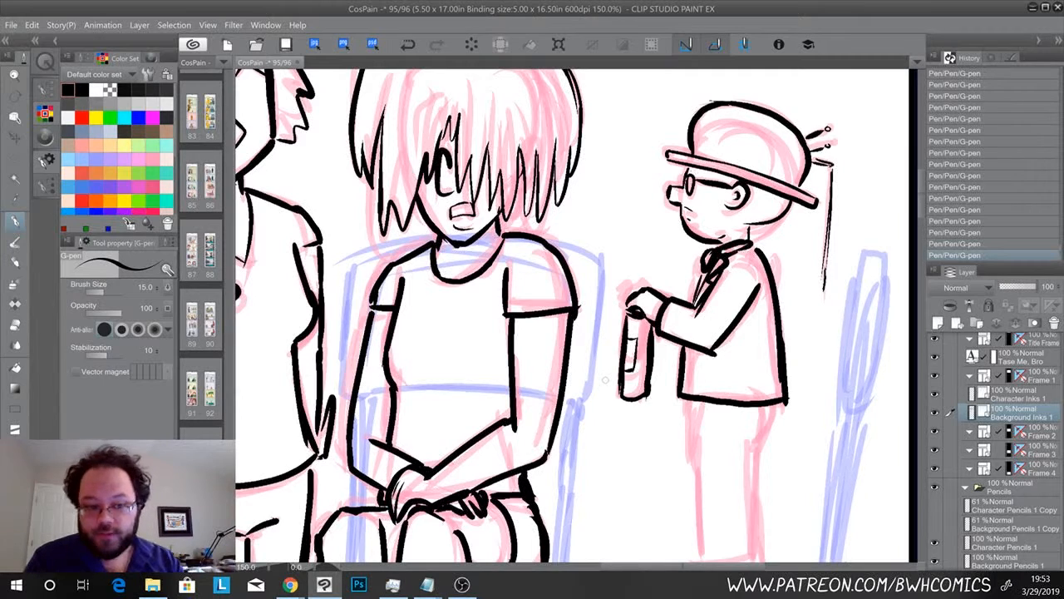
# Ink the small figure's trouser legs, trouser hem and shoe standing on the chair seat
pyautogui.moveTo(546, 427); pyautogui.dragTo(576, 286)
pyautogui.moveTo(657, 270); pyautogui.dragTo(667, 430)
pyautogui.moveTo(746, 268)
pyautogui.mouseDown()
pyautogui.moveTo(731, 321)
pyautogui.moveTo(733, 426)
pyautogui.mouseUp()
pyautogui.moveTo(731, 389); pyautogui.dragTo(737, 435)
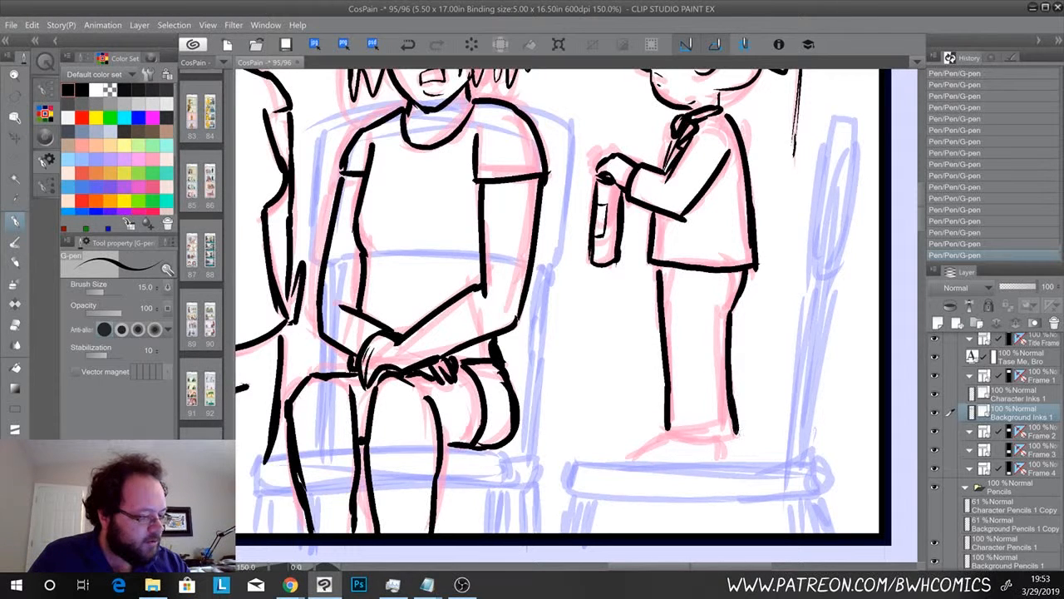
pyautogui.moveTo(667, 428)
pyautogui.mouseDown()
pyautogui.moveTo(737, 433)
pyautogui.moveTo(723, 460)
pyautogui.mouseUp()
pyautogui.moveTo(667, 435); pyautogui.dragTo(636, 460)
pyautogui.moveTo(726, 438); pyautogui.dragTo(725, 460)
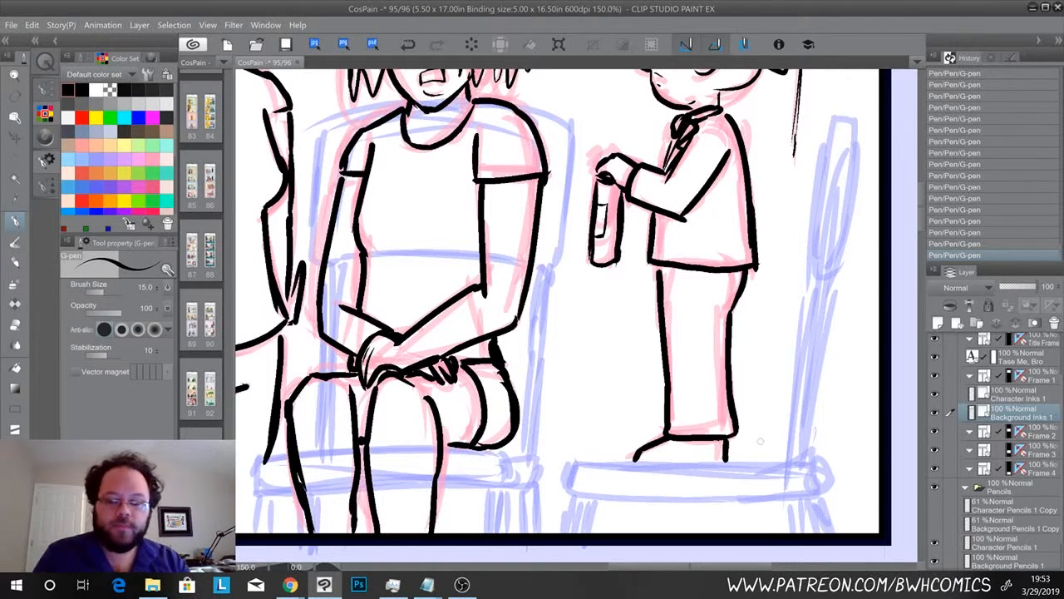
# Review the whole inked panel and toggle the visibility of the Background Inks 1 layer to check its contents
pyautogui.scroll(-4, 760, 441)
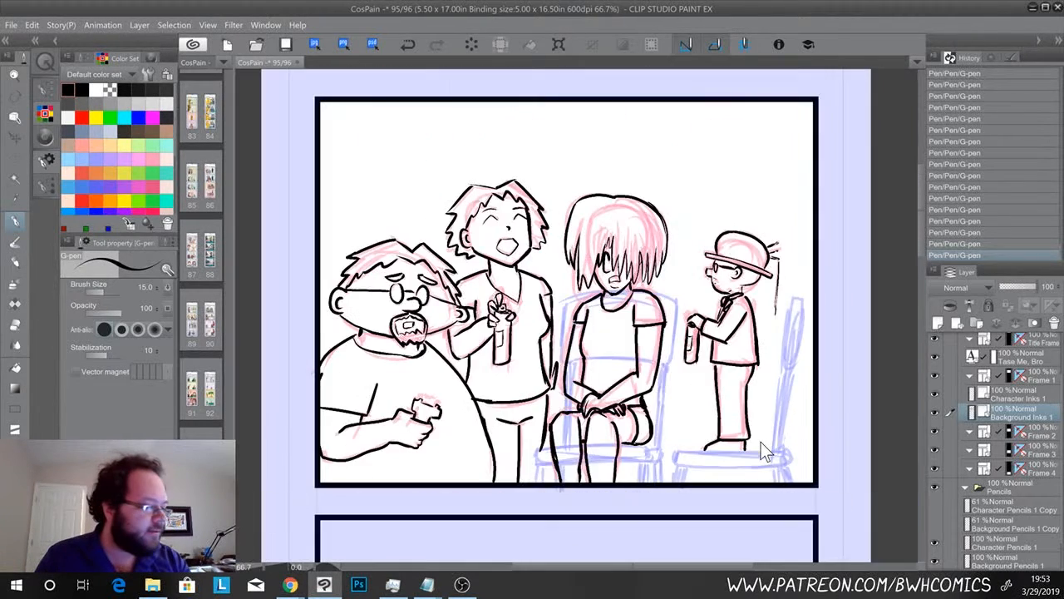
pyautogui.scroll(3, 760, 441)
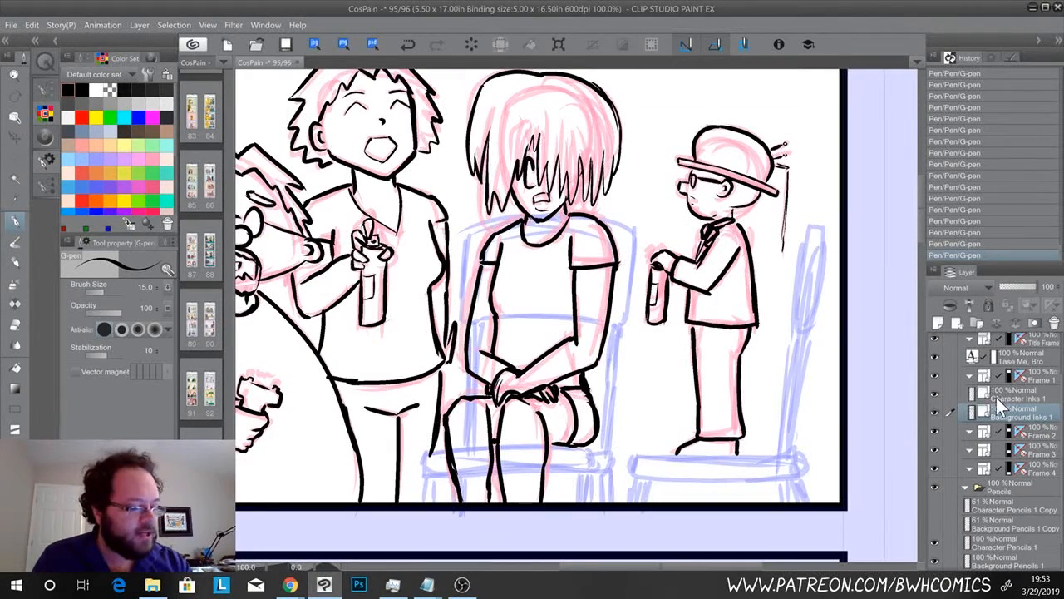
pyautogui.click(933, 412)
pyautogui.click(933, 412)
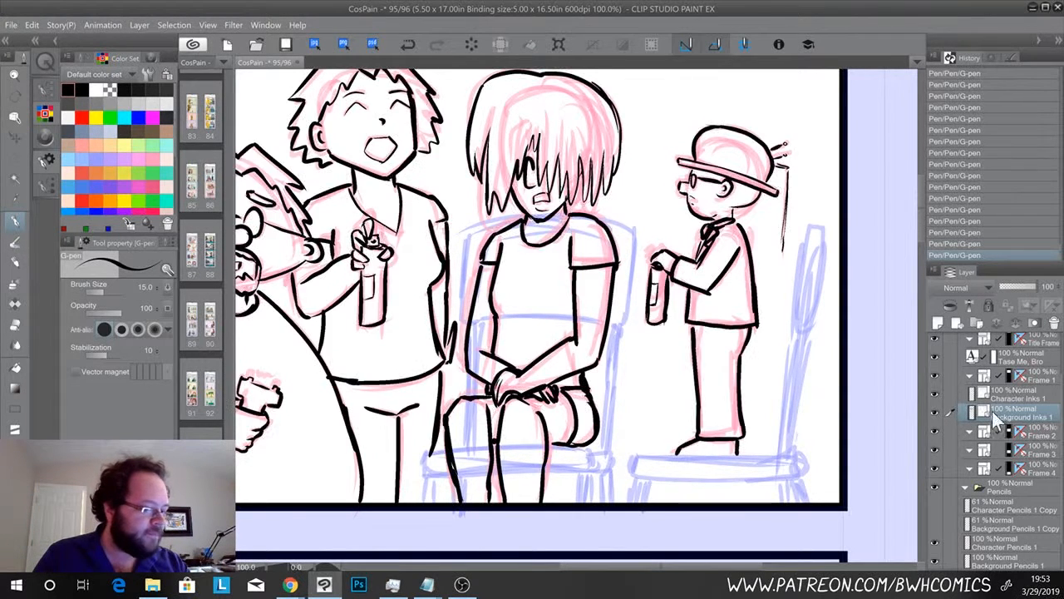
# Move the Background Inks 1 layer above Character Inks 1 in Frame 1 and rename it Character Inks 1
pyautogui.moveTo(1010, 411); pyautogui.dragTo(1011, 396)
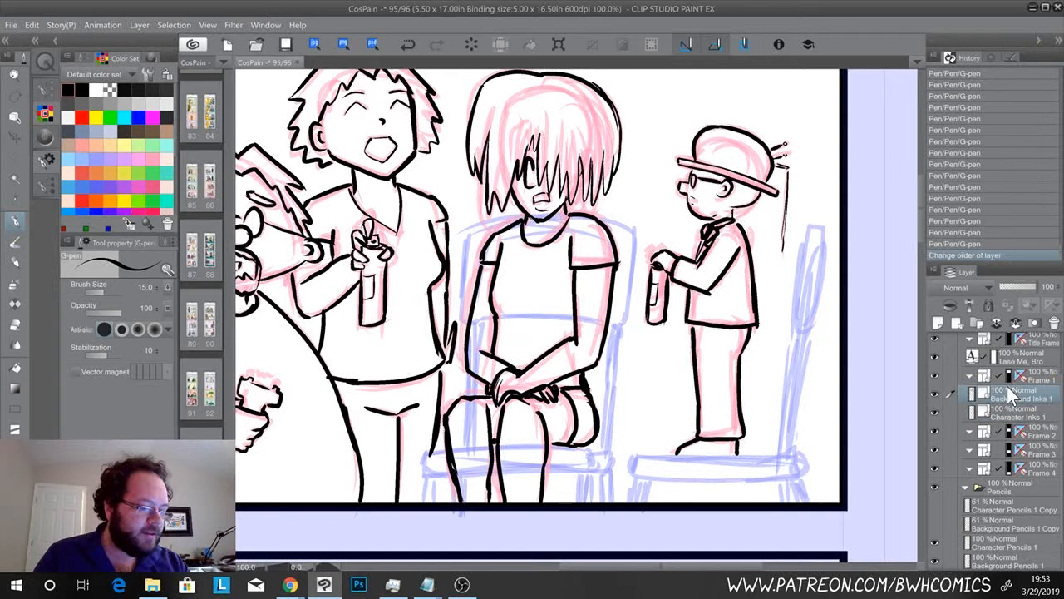
pyautogui.doubleClick(1012, 399)
pyautogui.write('C')
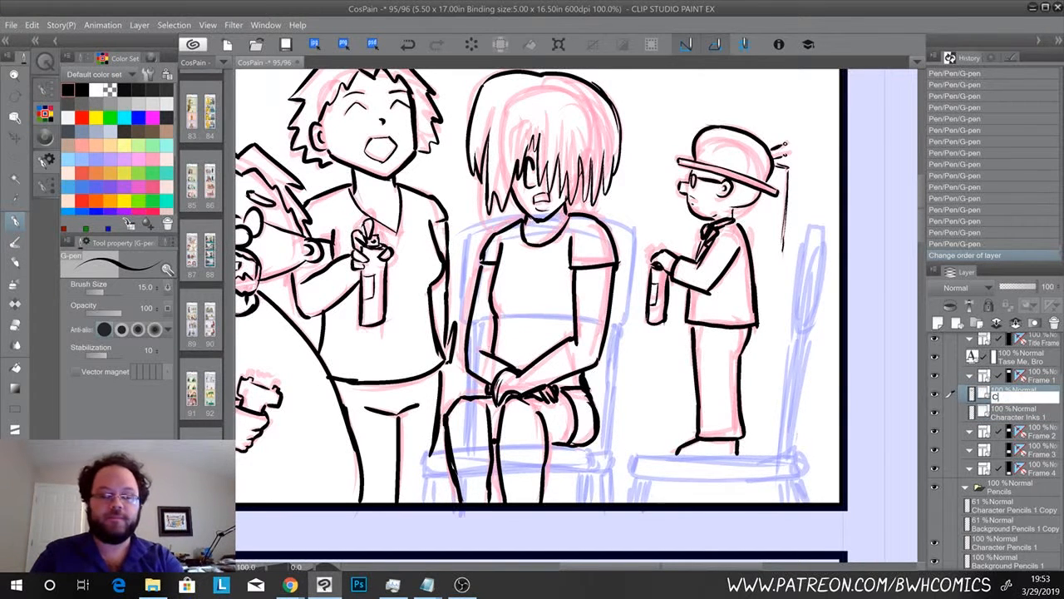
pyautogui.write('harac')
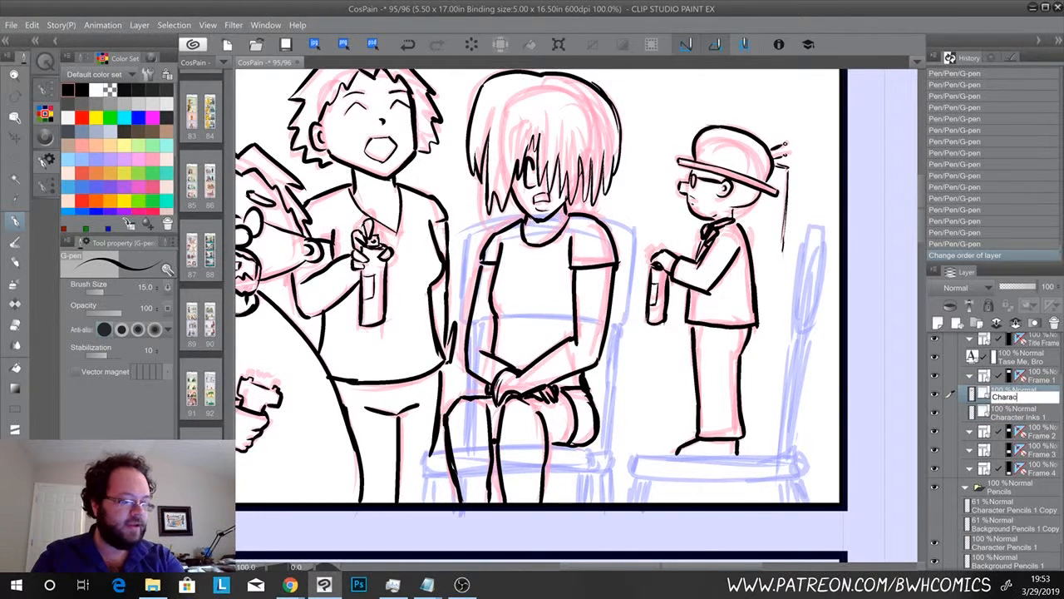
pyautogui.write('ter Inks 1')
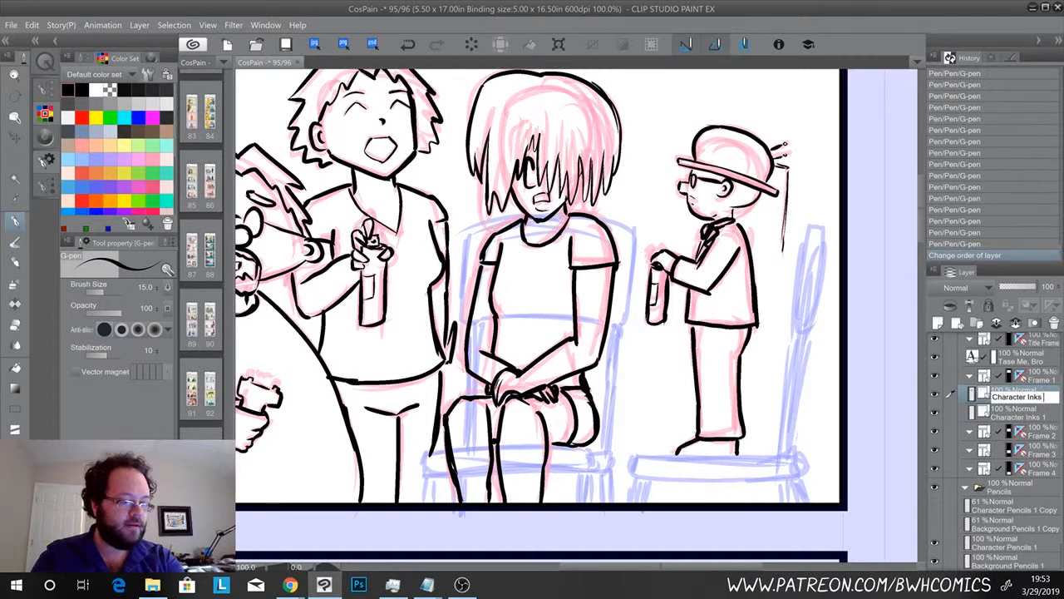
pyautogui.press('Return')
# Rename the lower ink layer in Frame 1 as Backround Inks 1
pyautogui.doubleClick(1013, 415)
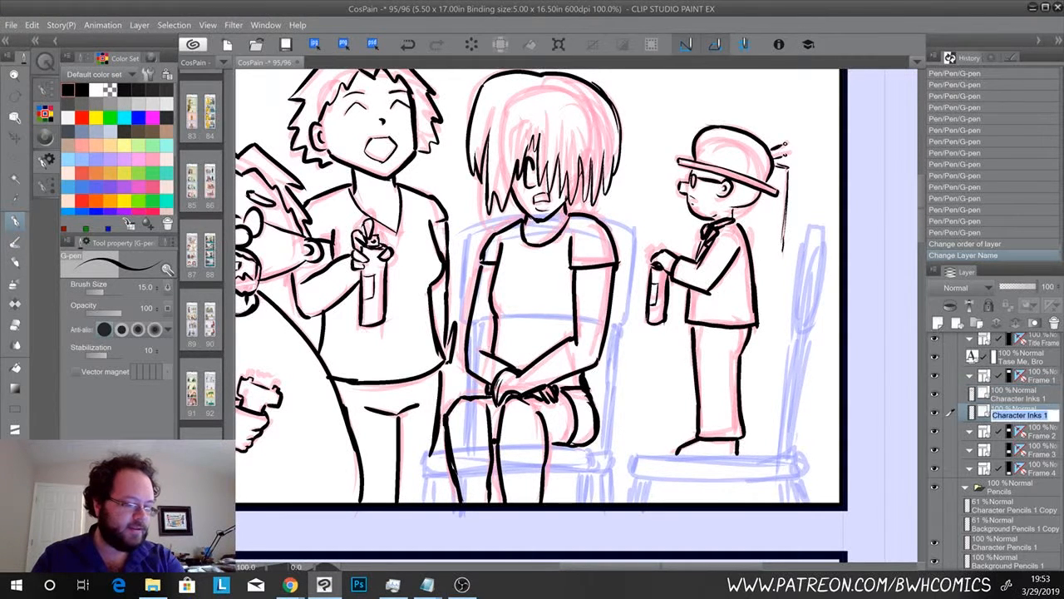
pyautogui.click(993, 415)
pyautogui.hotkey('shift', 'Right')
pyautogui.hotkey('shift', 'Right')
pyautogui.hotkey('shift', 'Right')
pyautogui.hotkey('shift', 'Right')
pyautogui.hotkey('shift', 'Right')
pyautogui.hotkey('shift', 'Right')
pyautogui.hotkey('shift', 'Right')
pyautogui.hotkey('shift', 'Right')
pyautogui.hotkey('shift', 'Right')
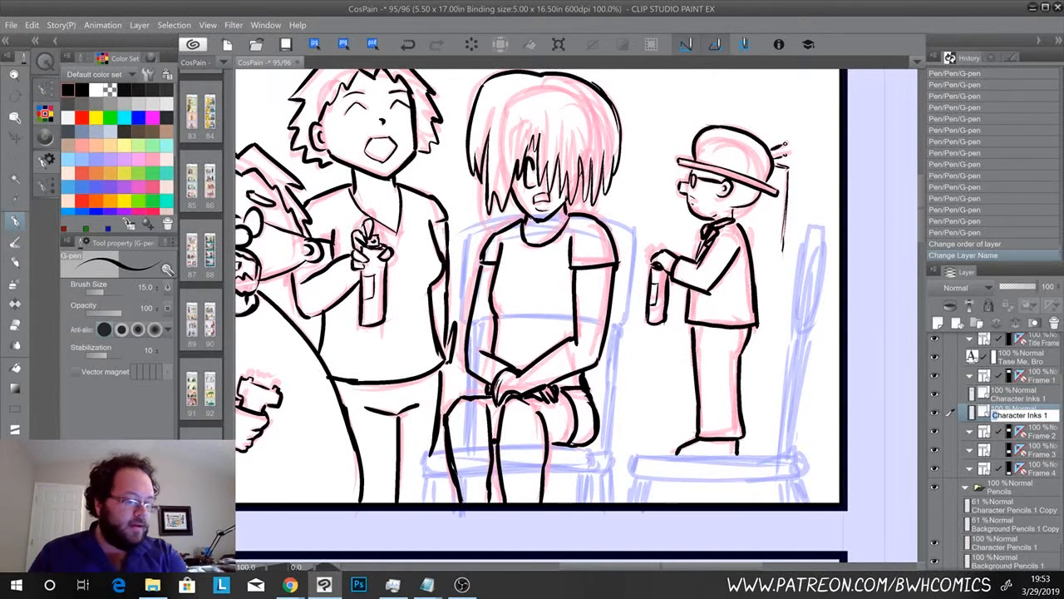
pyautogui.write('Back')
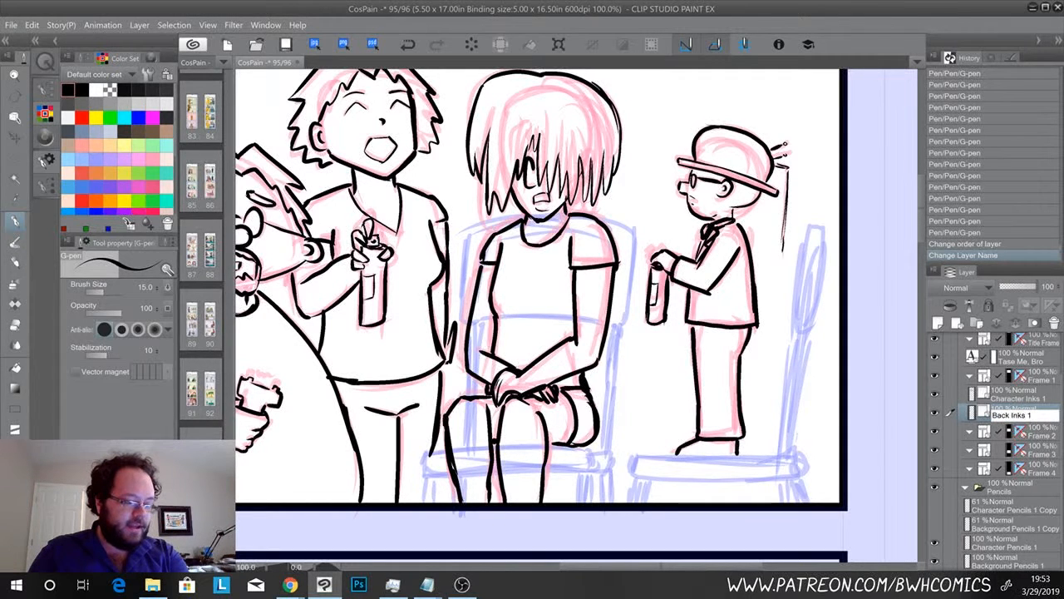
pyautogui.write('round')
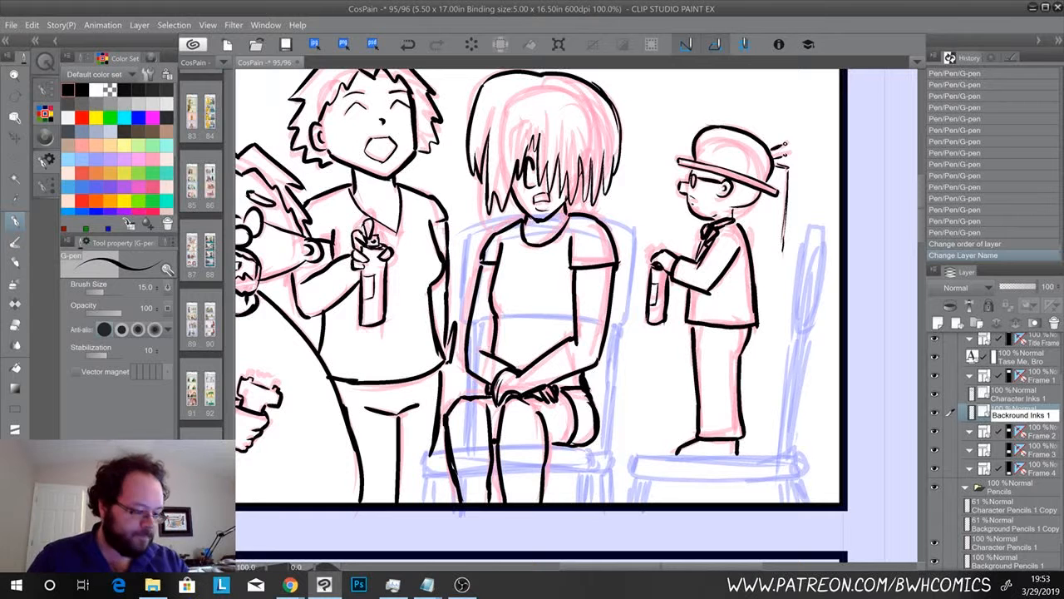
pyautogui.press('Return')
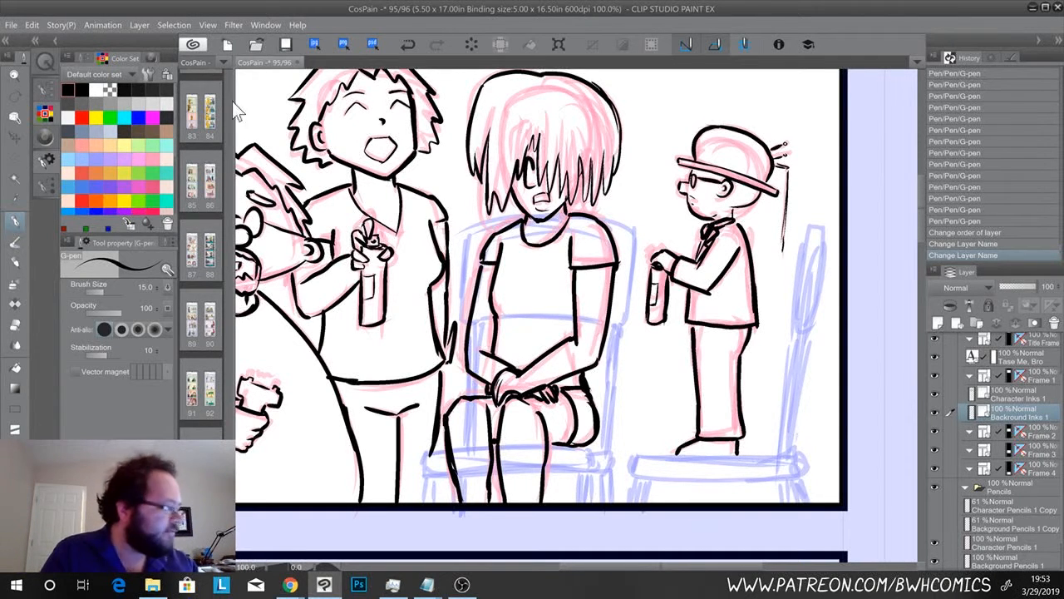
# Ink the backrest and the rear upright of the small figure's chair over the blue sketch
pyautogui.moveTo(811, 229); pyautogui.dragTo(795, 333)
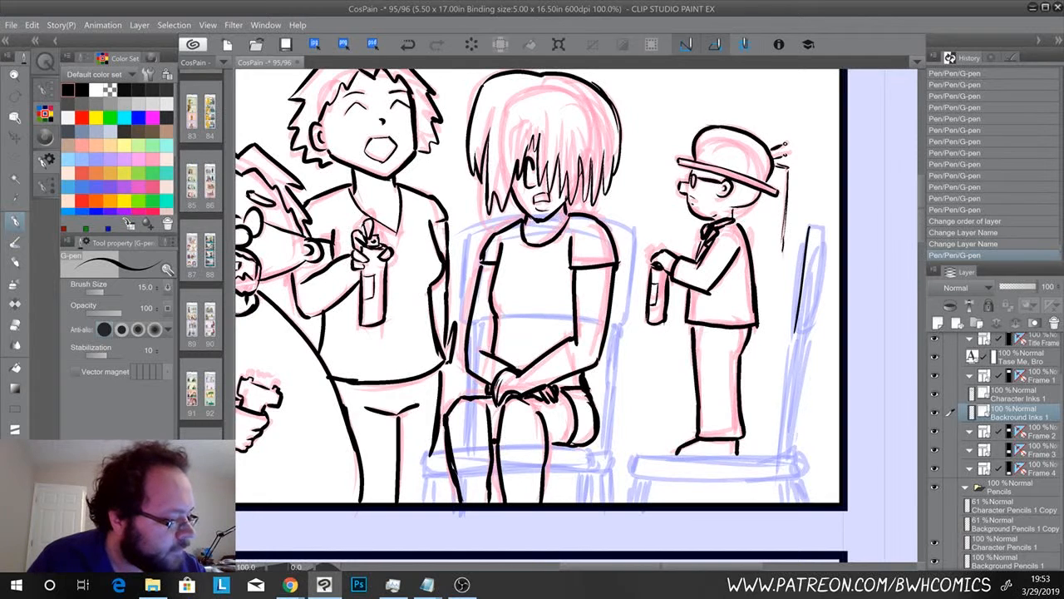
pyautogui.moveTo(806, 228)
pyautogui.mouseDown()
pyautogui.moveTo(820, 226)
pyautogui.moveTo(826, 249)
pyautogui.moveTo(818, 327)
pyautogui.mouseUp()
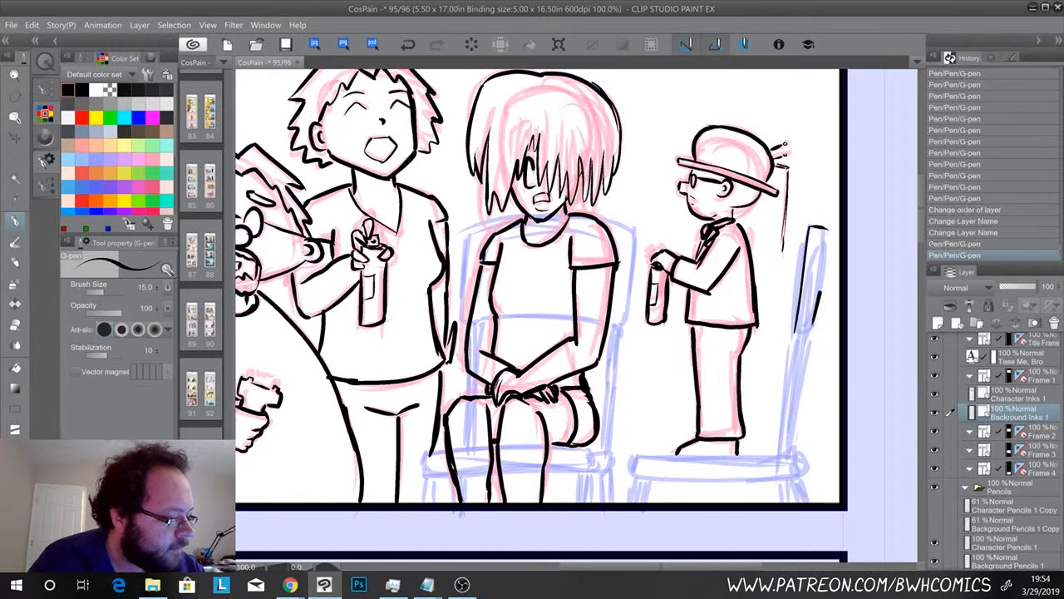
pyautogui.moveTo(827, 231); pyautogui.dragTo(813, 322)
pyautogui.moveTo(823, 279)
pyautogui.mouseDown()
pyautogui.moveTo(798, 333)
pyautogui.moveTo(808, 341)
pyautogui.moveTo(790, 452)
pyautogui.mouseUp()
pyautogui.moveTo(804, 332)
pyautogui.mouseDown()
pyautogui.moveTo(782, 445)
pyautogui.moveTo(798, 473)
pyautogui.mouseUp()
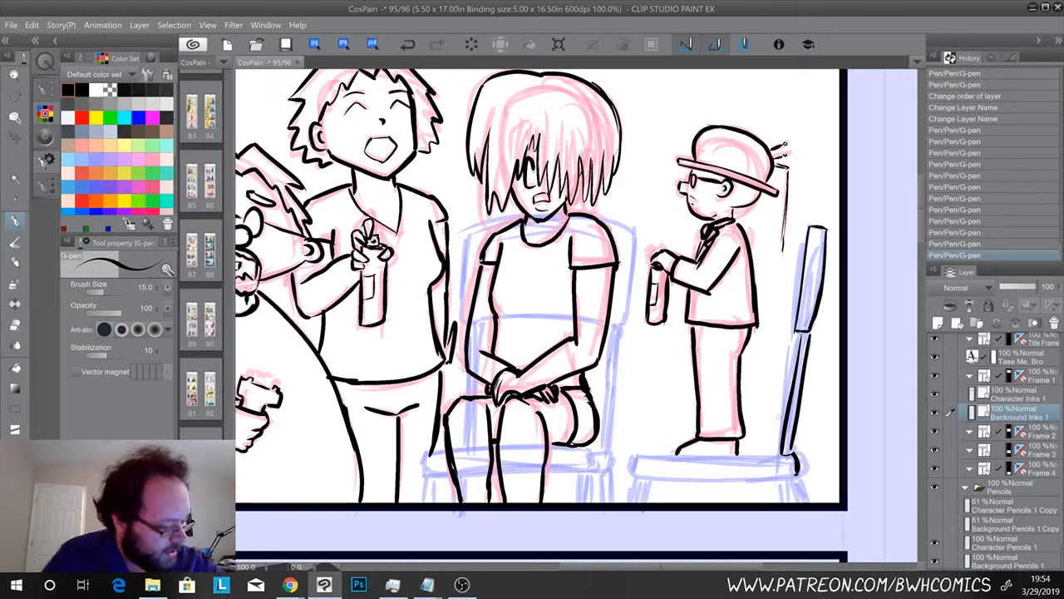
# Ink the seat slab and legs of the chair under the small figure
pyautogui.moveTo(639, 456); pyautogui.dragTo(791, 456)
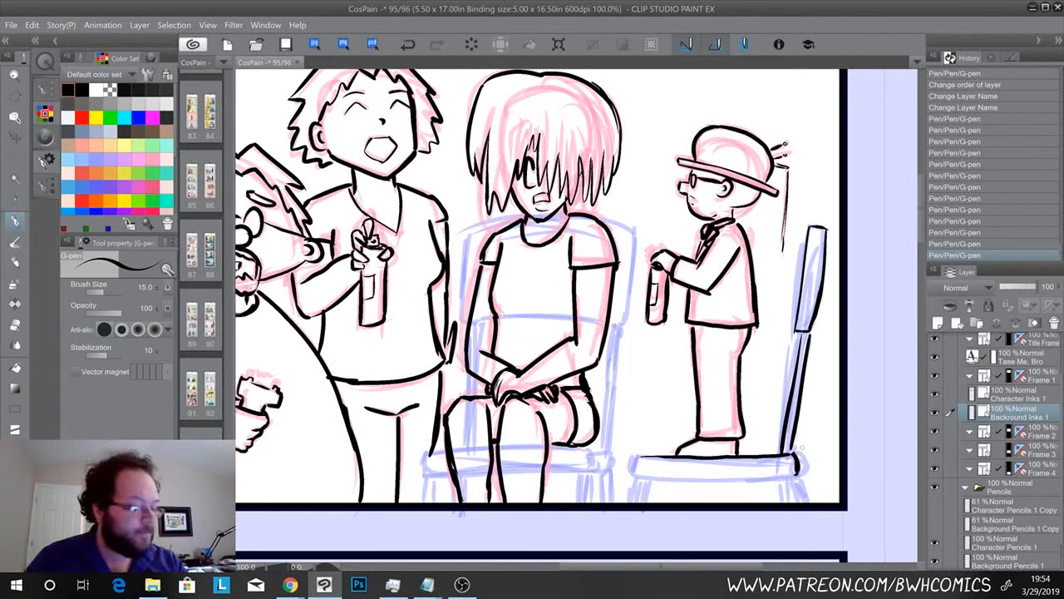
pyautogui.moveTo(641, 455)
pyautogui.mouseDown()
pyautogui.moveTo(632, 476)
pyautogui.moveTo(795, 474)
pyautogui.moveTo(804, 503)
pyautogui.moveTo(792, 503)
pyautogui.mouseUp()
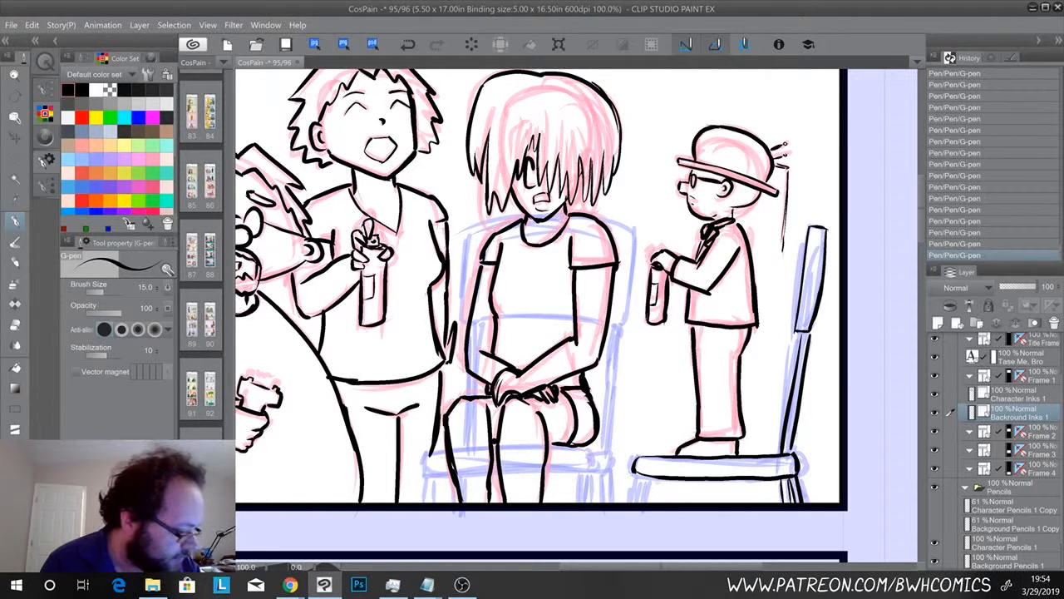
pyautogui.moveTo(646, 476)
pyautogui.mouseDown()
pyautogui.moveTo(627, 503)
pyautogui.moveTo(647, 490)
pyautogui.moveTo(640, 503)
pyautogui.mouseUp()
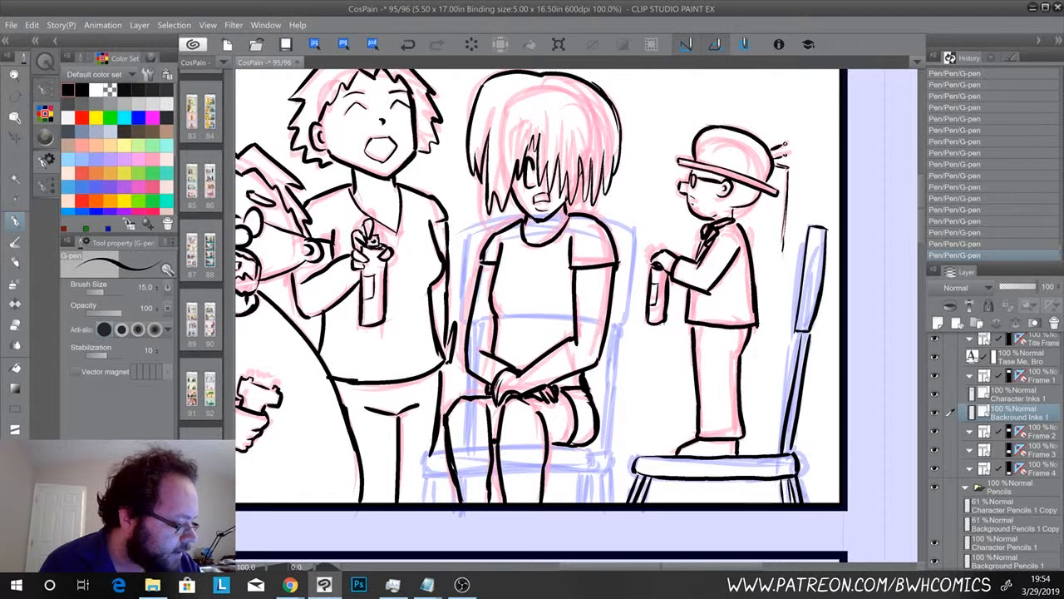
# Ink both sides of the chair backrest behind the seated long-haired figure's shoulders
pyautogui.moveTo(605, 221)
pyautogui.mouseDown()
pyautogui.moveTo(634, 229)
pyautogui.moveTo(622, 319)
pyautogui.mouseUp()
pyautogui.moveTo(638, 239)
pyautogui.mouseDown()
pyautogui.moveTo(620, 326)
pyautogui.moveTo(608, 329)
pyautogui.mouseUp()
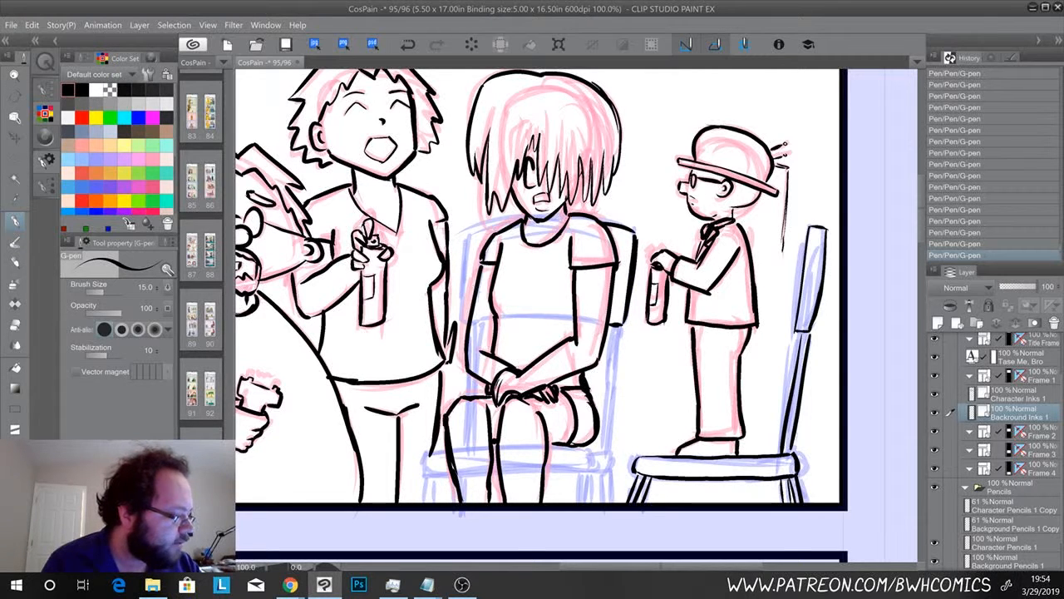
pyautogui.moveTo(519, 217)
pyautogui.mouseDown()
pyautogui.moveTo(461, 239)
pyautogui.moveTo(462, 312)
pyautogui.mouseUp()
pyautogui.moveTo(467, 271); pyautogui.dragTo(468, 323)
# Ink the upright, seat edges and legs of the seated figure's chair
pyautogui.moveTo(622, 326)
pyautogui.mouseDown()
pyautogui.moveTo(605, 445)
pyautogui.moveTo(609, 346)
pyautogui.moveTo(607, 452)
pyautogui.moveTo(602, 444)
pyautogui.moveTo(615, 470)
pyautogui.moveTo(536, 451)
pyautogui.mouseUp()
pyautogui.moveTo(590, 473)
pyautogui.mouseDown()
pyautogui.moveTo(544, 471)
pyautogui.moveTo(615, 473)
pyautogui.moveTo(613, 502)
pyautogui.moveTo(582, 503)
pyautogui.mouseUp()
pyautogui.moveTo(453, 477)
pyautogui.mouseDown()
pyautogui.moveTo(423, 466)
pyautogui.moveTo(446, 451)
pyautogui.moveTo(424, 470)
pyautogui.moveTo(429, 479)
pyautogui.mouseUp()
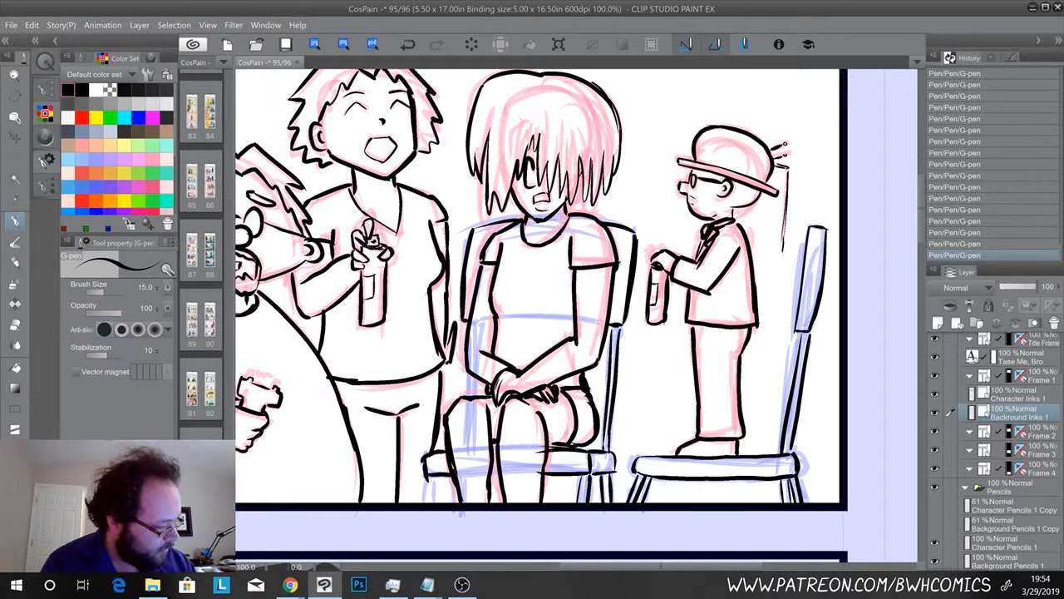
pyautogui.moveTo(429, 476)
pyautogui.mouseDown()
pyautogui.moveTo(422, 506)
pyautogui.moveTo(433, 503)
pyautogui.mouseUp()
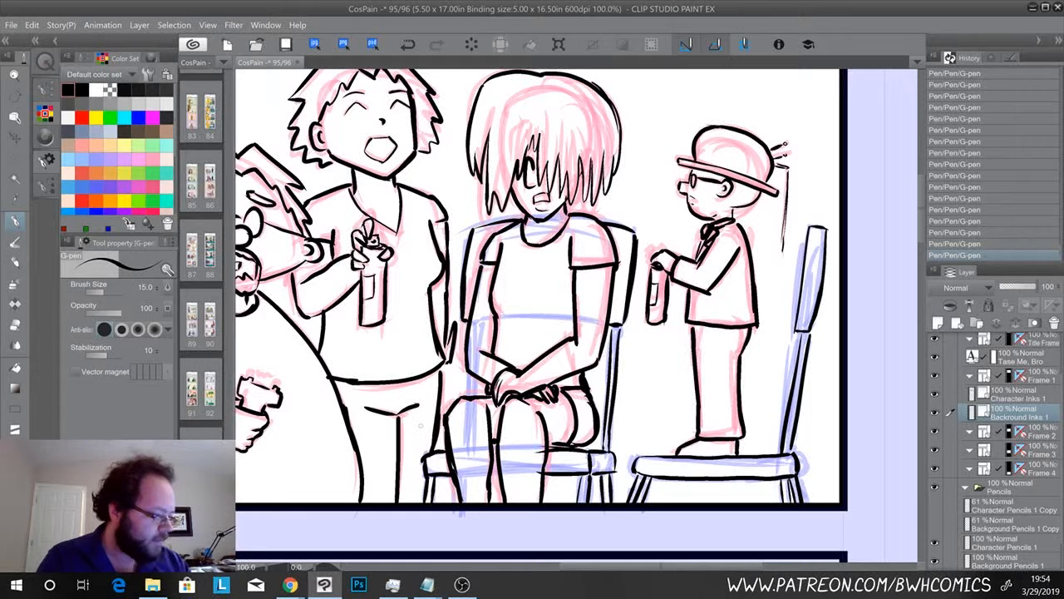
# Erase the chair seat ink overlapping the seated figure's knee and add a missing line to the chair leg
pyautogui.press('e')
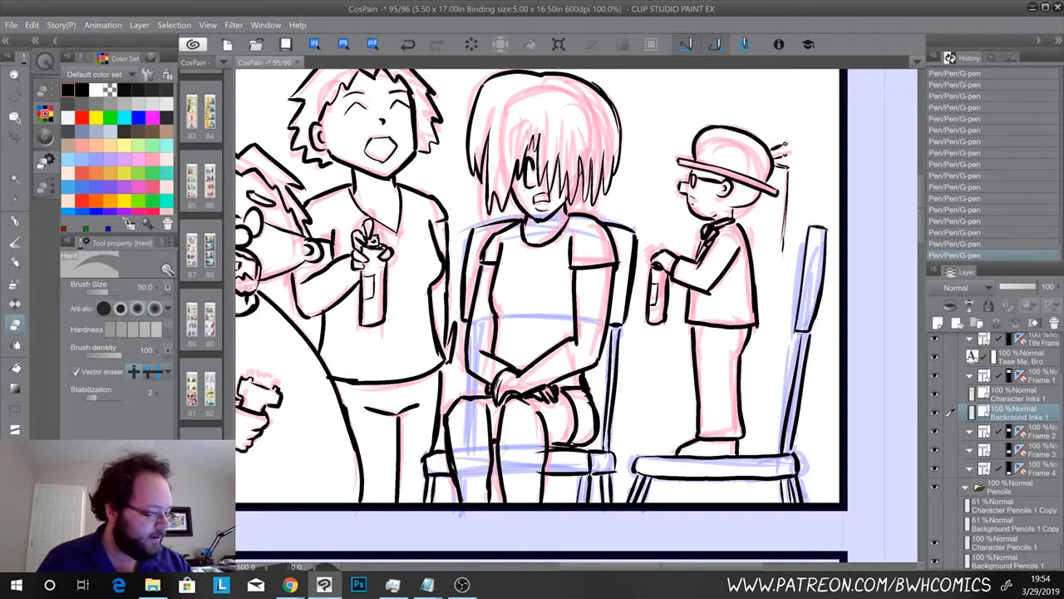
pyautogui.moveTo(530, 441); pyautogui.dragTo(544, 448)
pyautogui.press('p')
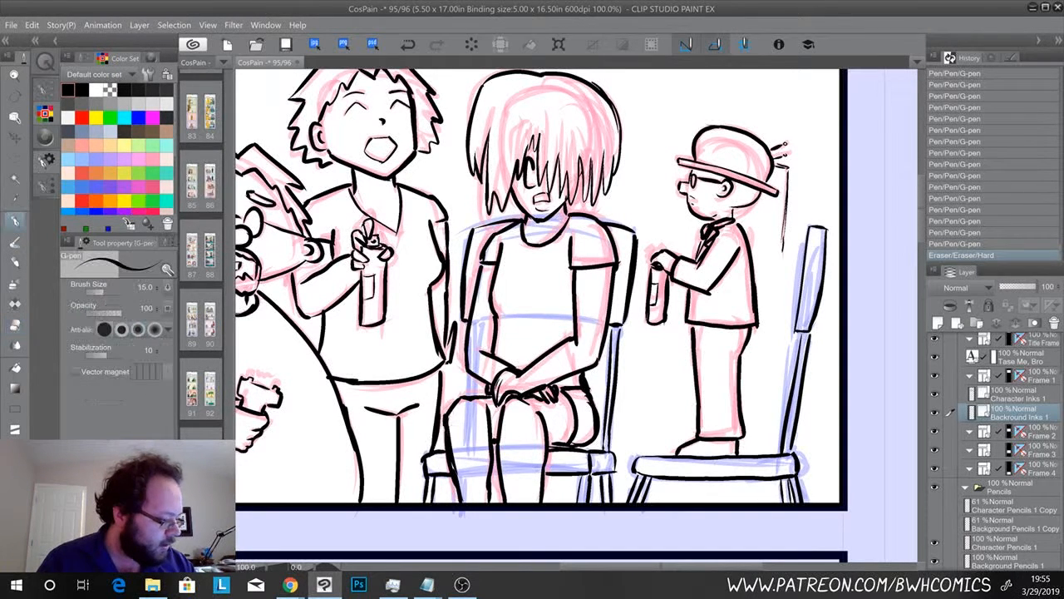
pyautogui.moveTo(591, 476); pyautogui.dragTo(589, 496)
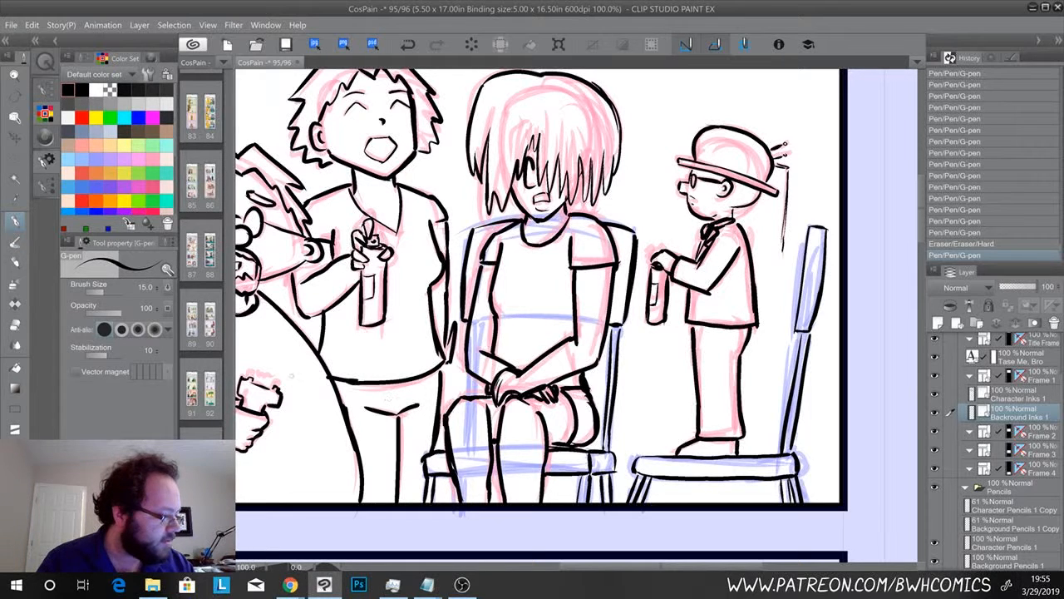
# Draw the short chair upright lines beside the seated figure's arm with the mechanical pencil, and save the page
pyautogui.press('p')
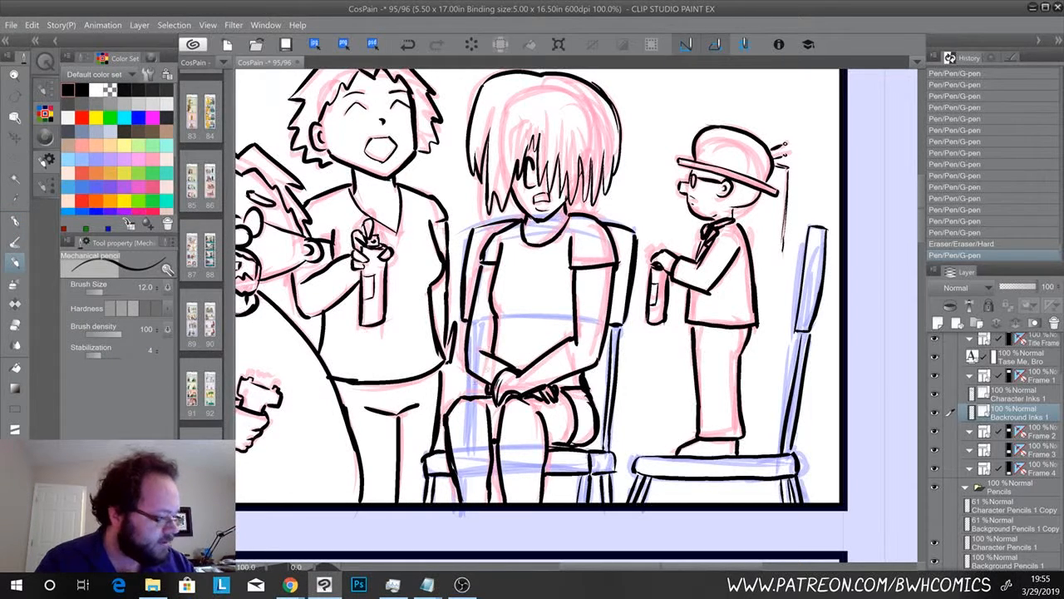
pyautogui.moveTo(470, 373); pyautogui.dragTo(473, 399)
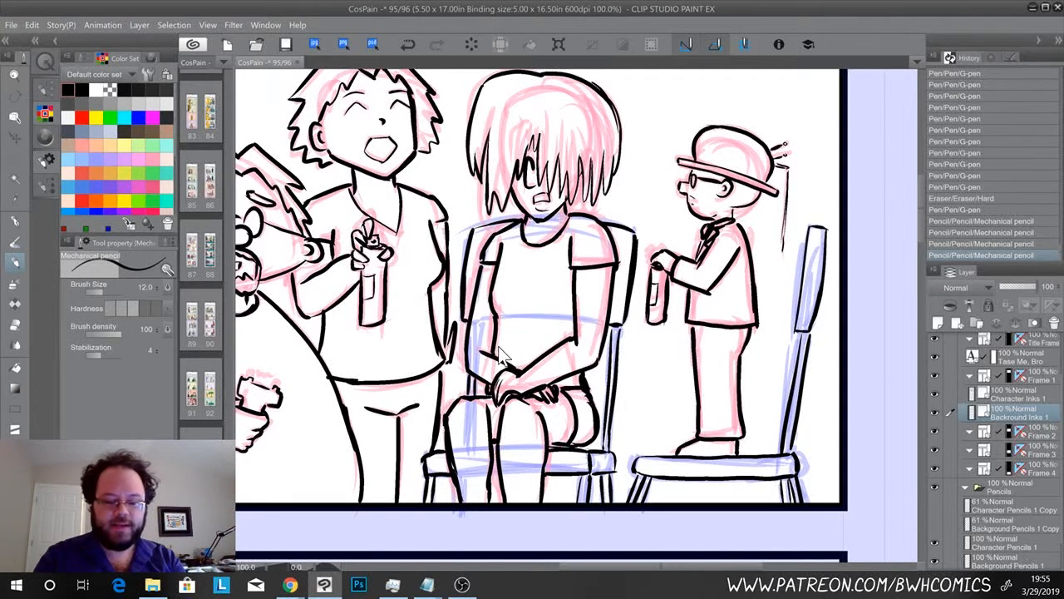
pyautogui.scroll(-1, 503, 355)
pyautogui.scroll(-1, 499, 349)
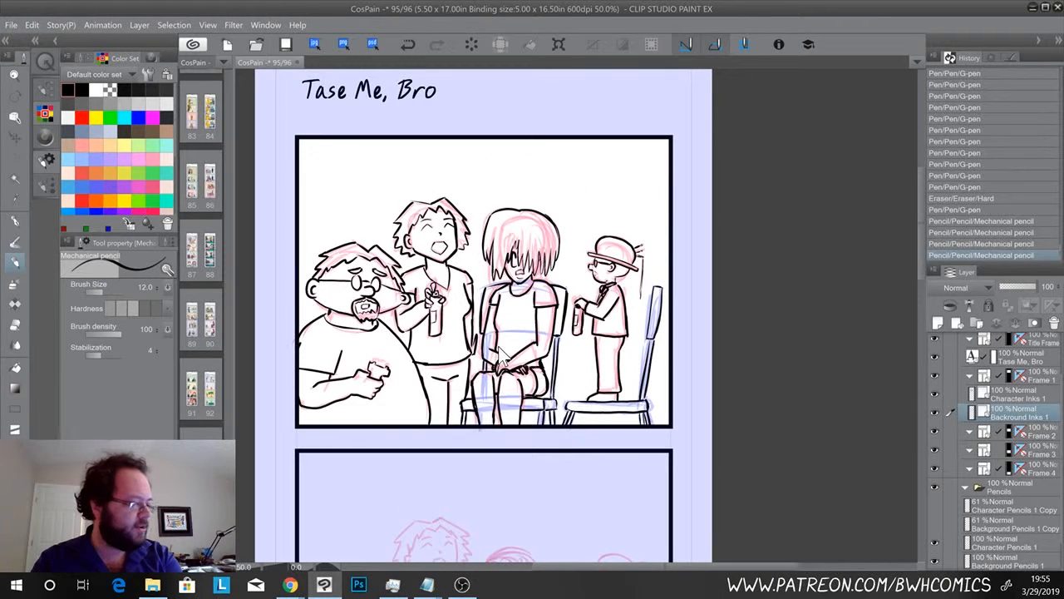
pyautogui.hotkey('ctrl', 's')
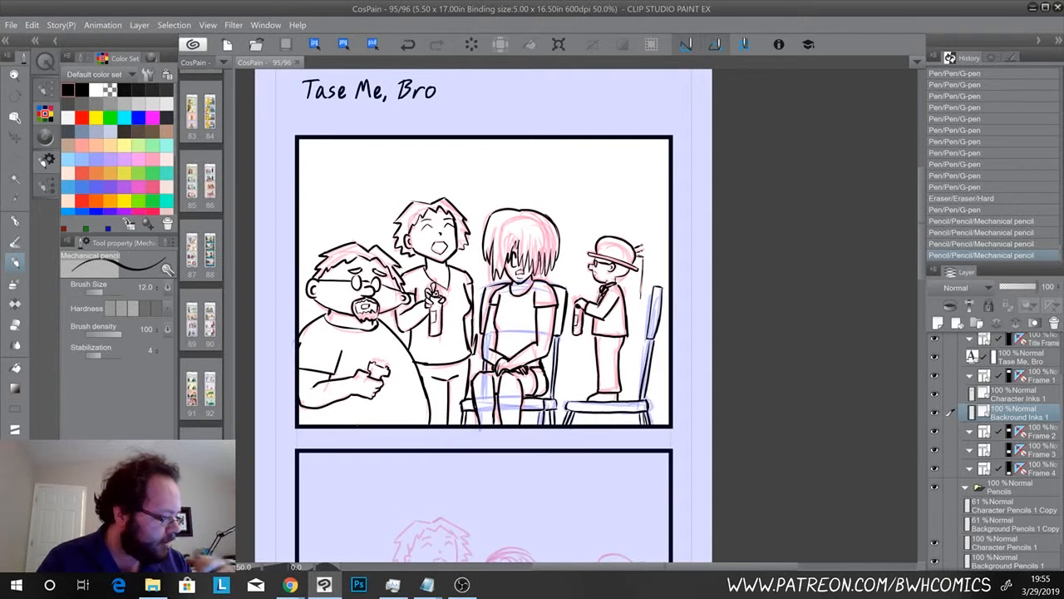
# Paste a copy of the first panel's chair inks layer into Frame 2 and align it with the sketched chairs
pyautogui.moveTo(391, 468)
pyautogui.mouseDown()
pyautogui.moveTo(408, 432)
pyautogui.moveTo(424, 292)
pyautogui.mouseUp()
pyautogui.moveTo(381, 445)
pyautogui.mouseDown()
pyautogui.moveTo(368, 316)
pyautogui.moveTo(370, 328)
pyautogui.moveTo(351, 305)
pyautogui.moveTo(332, 301)
pyautogui.mouseUp()
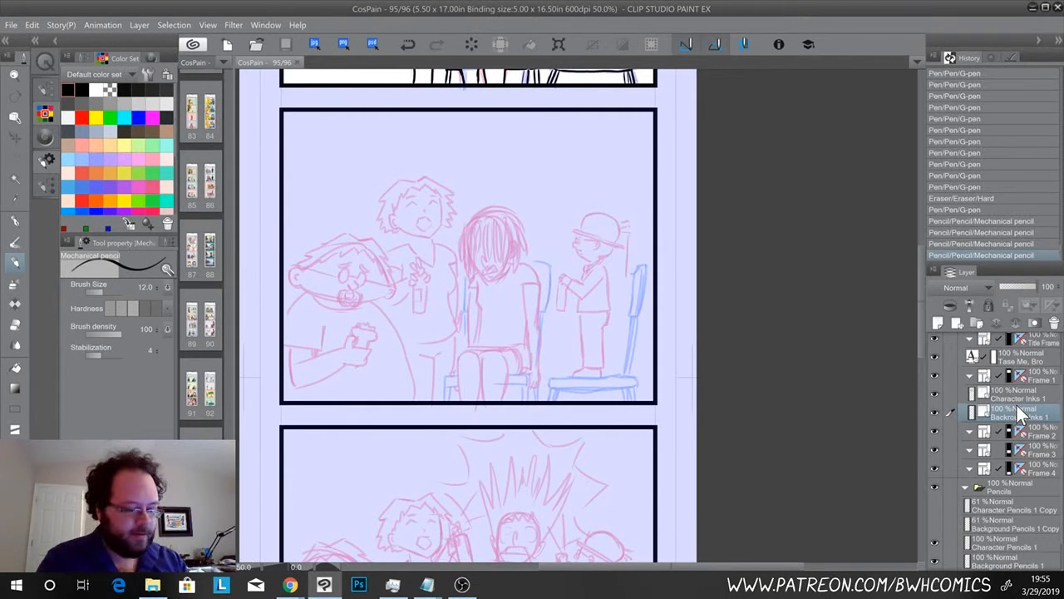
pyautogui.click(1039, 436)
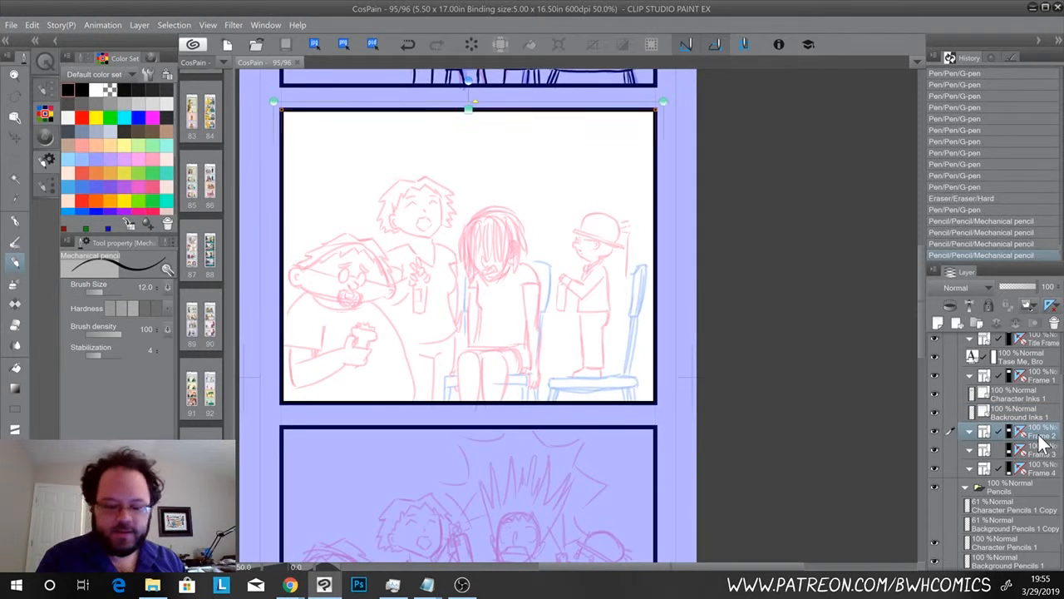
pyautogui.hotkey('ctrl', 'v')
pyautogui.click(15, 138)
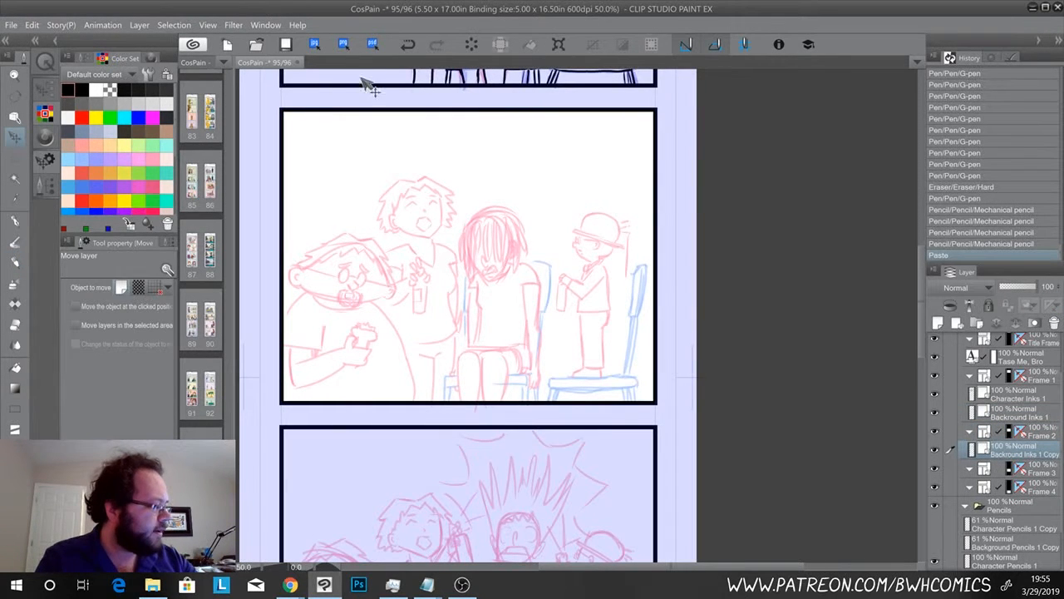
pyautogui.moveTo(368, 230); pyautogui.dragTo(365, 389)
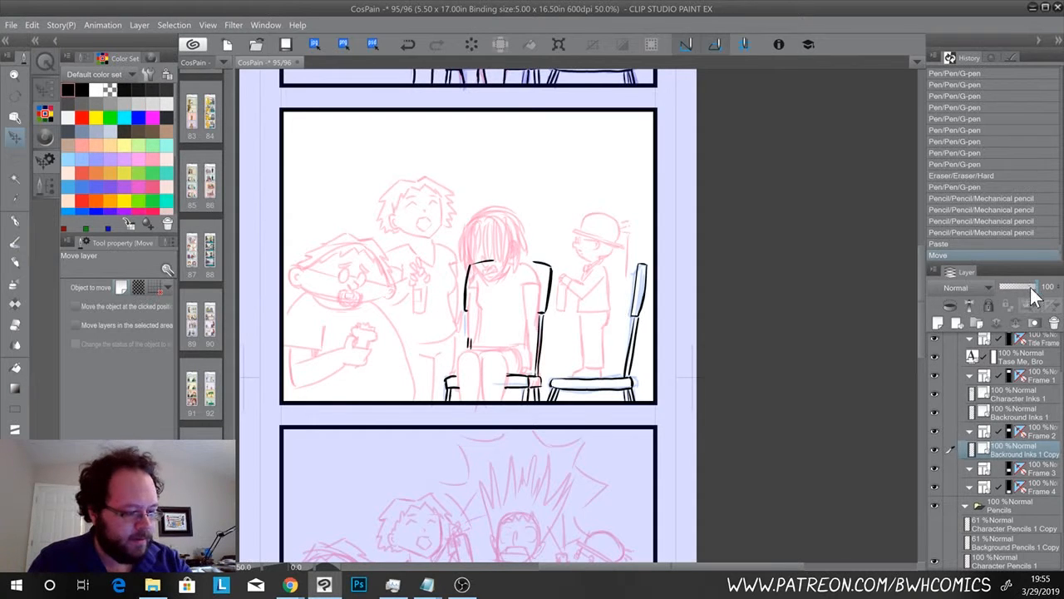
# Lower the pasted chair layer's opacity to 50% and add a vector layer above it named Character Inks 1
pyautogui.moveTo(1033, 297); pyautogui.dragTo(1014, 291)
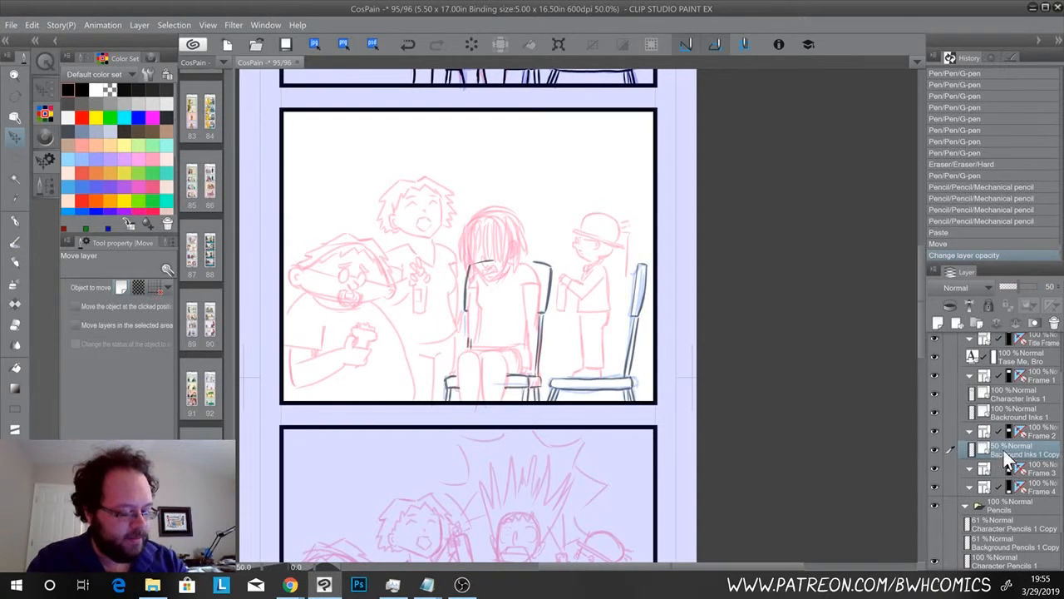
pyautogui.click(958, 322)
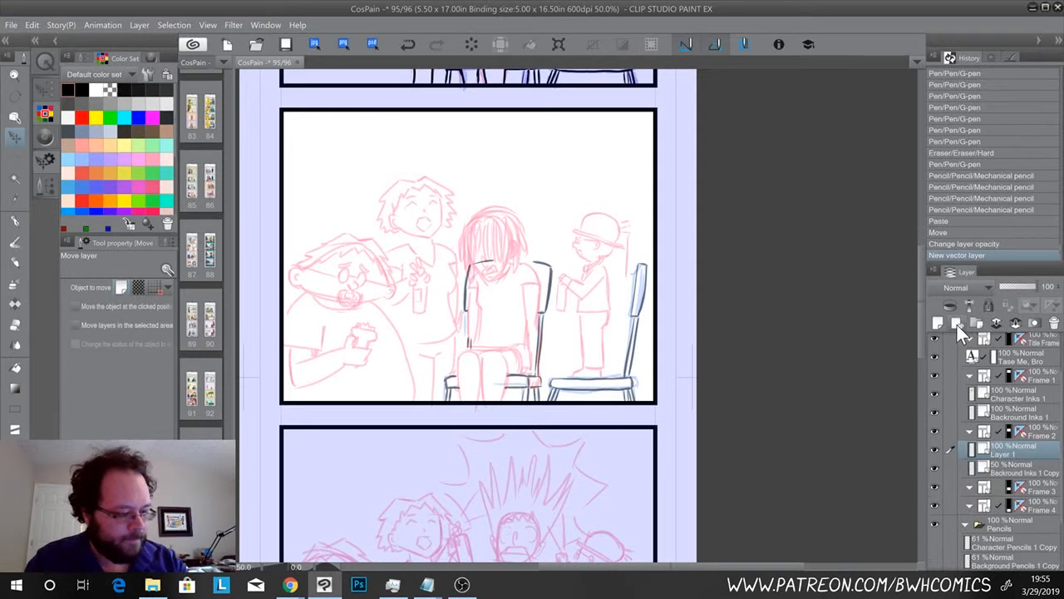
pyautogui.doubleClick(1004, 453)
pyautogui.write('Character Inks')
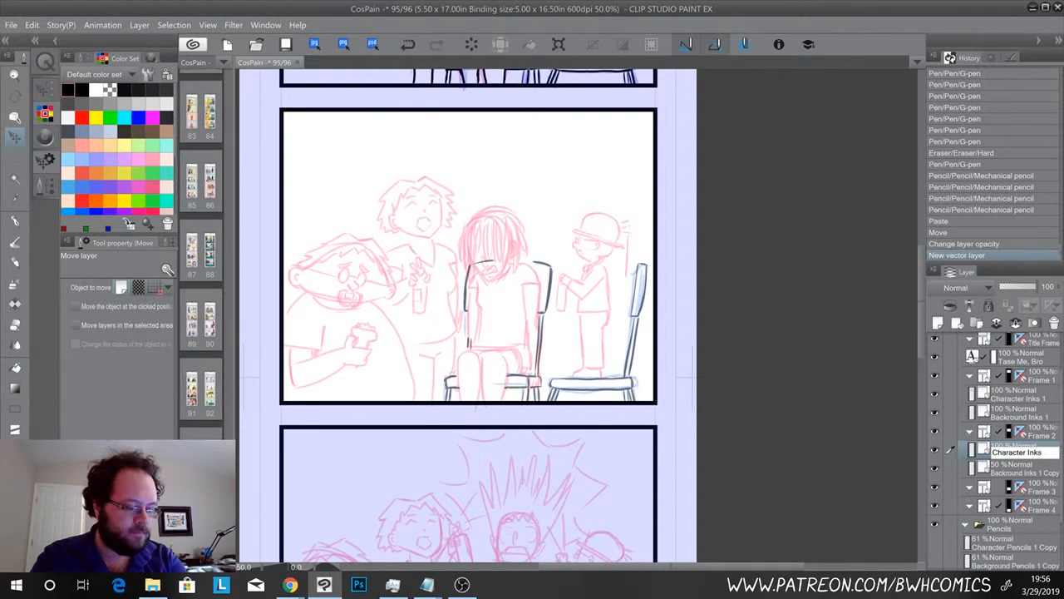
pyautogui.press('Return')
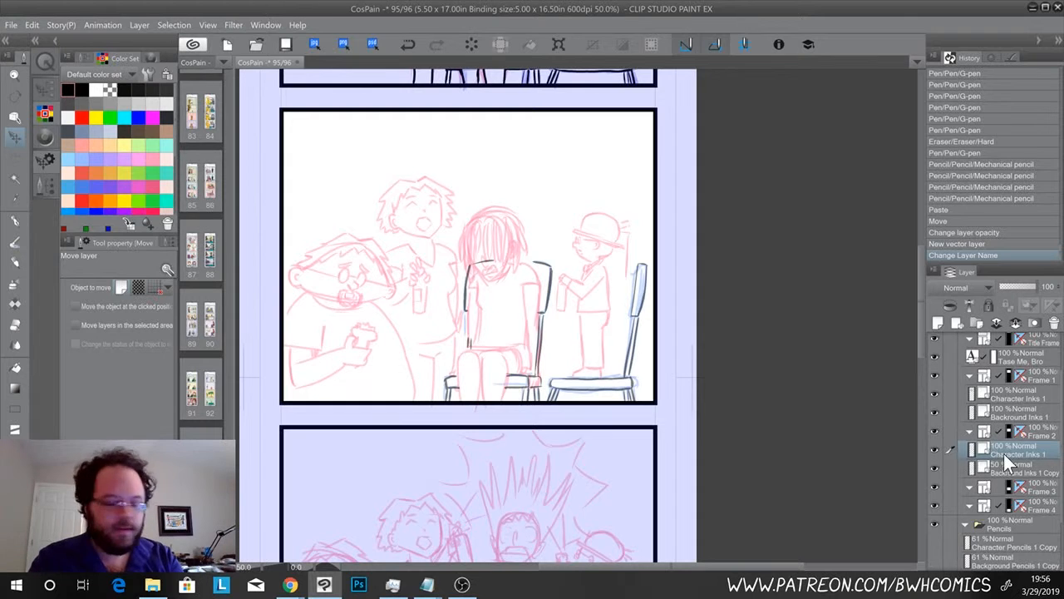
# Ink the crown and outer hair edge of the seated figure in Frame 2 with the G-pen on Character Inks 1
pyautogui.hotkey('ctrl', '+')
pyautogui.hotkey('ctrl', '+')
pyautogui.hotkey('ctrl', '+')
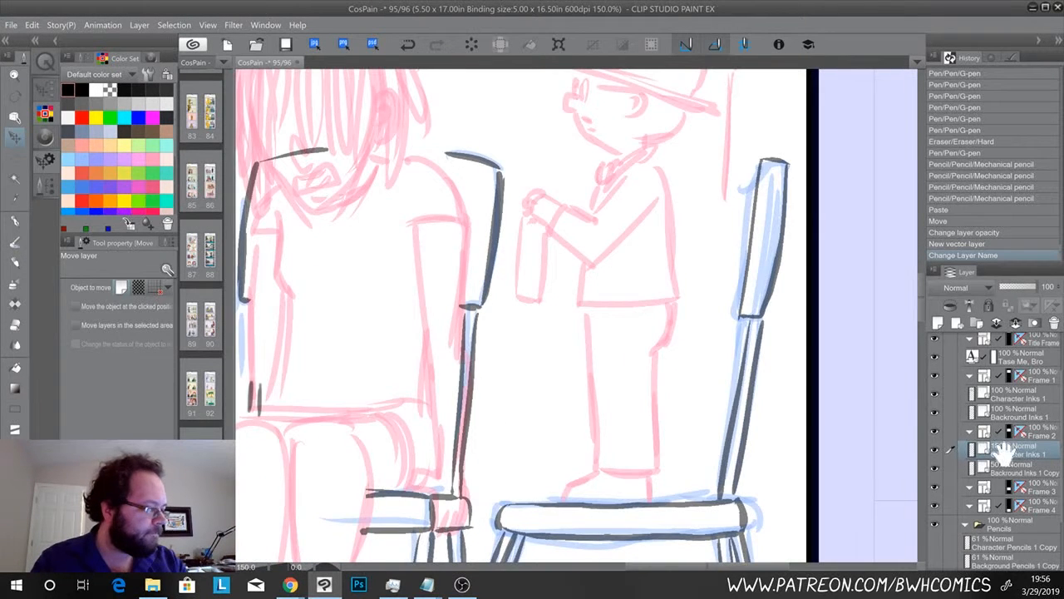
pyautogui.moveTo(351, 354)
pyautogui.mouseDown()
pyautogui.moveTo(732, 452)
pyautogui.moveTo(383, 334)
pyautogui.moveTo(337, 350)
pyautogui.mouseUp()
pyautogui.moveTo(501, 375); pyautogui.dragTo(434, 297)
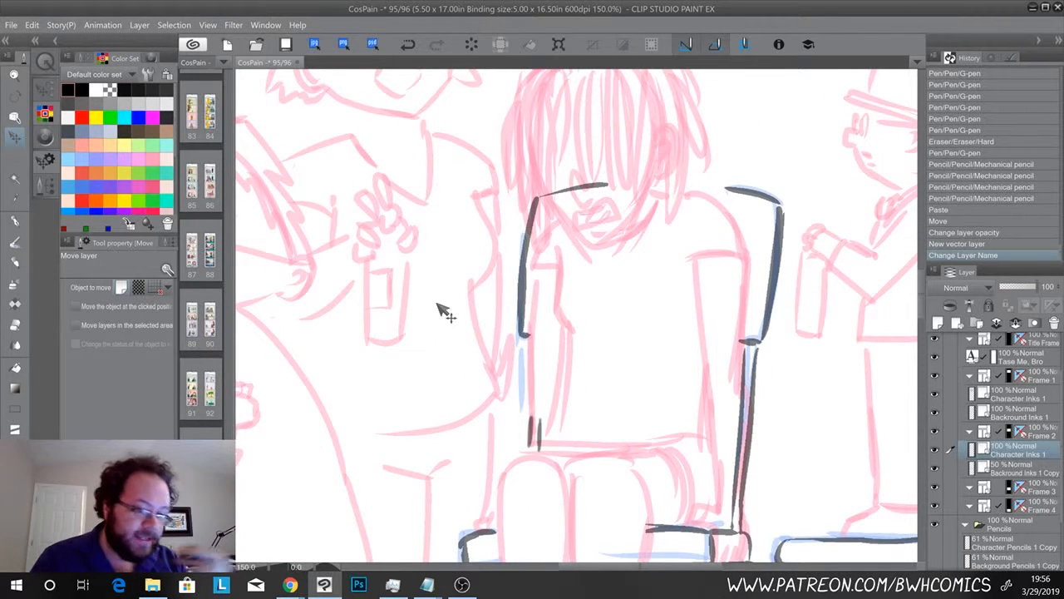
pyautogui.moveTo(403, 416); pyautogui.dragTo(337, 468)
pyautogui.moveTo(478, 390); pyautogui.dragTo(482, 480)
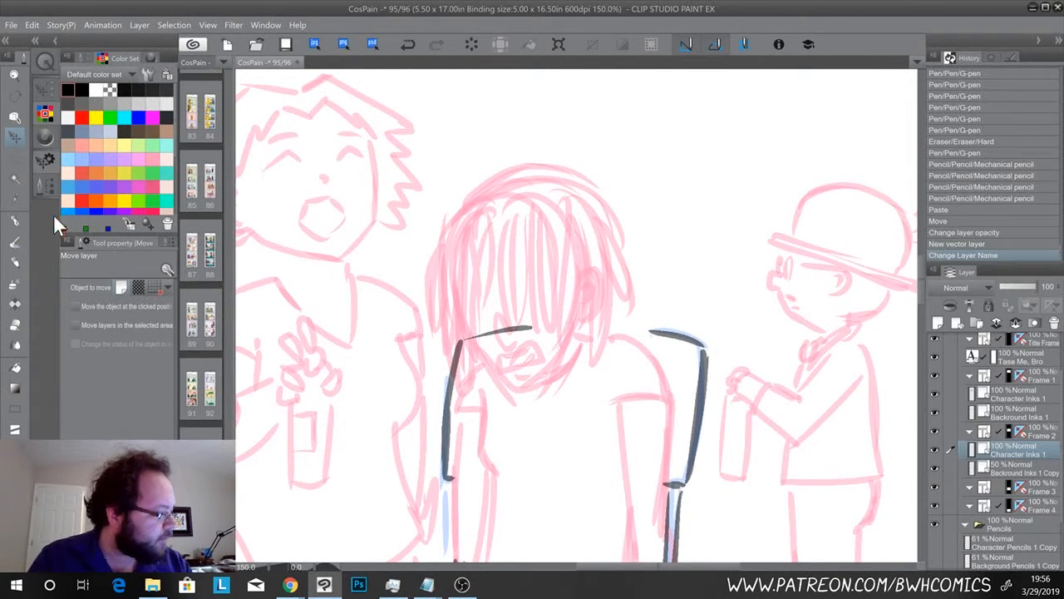
pyautogui.click(15, 221)
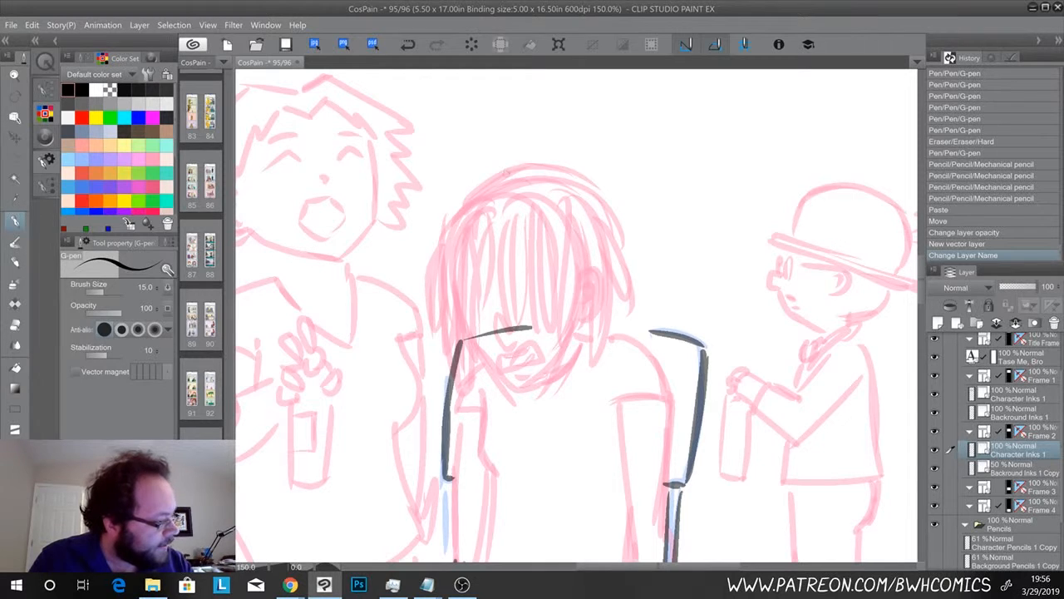
pyautogui.moveTo(504, 172)
pyautogui.mouseDown()
pyautogui.moveTo(612, 193)
pyautogui.moveTo(632, 298)
pyautogui.mouseUp()
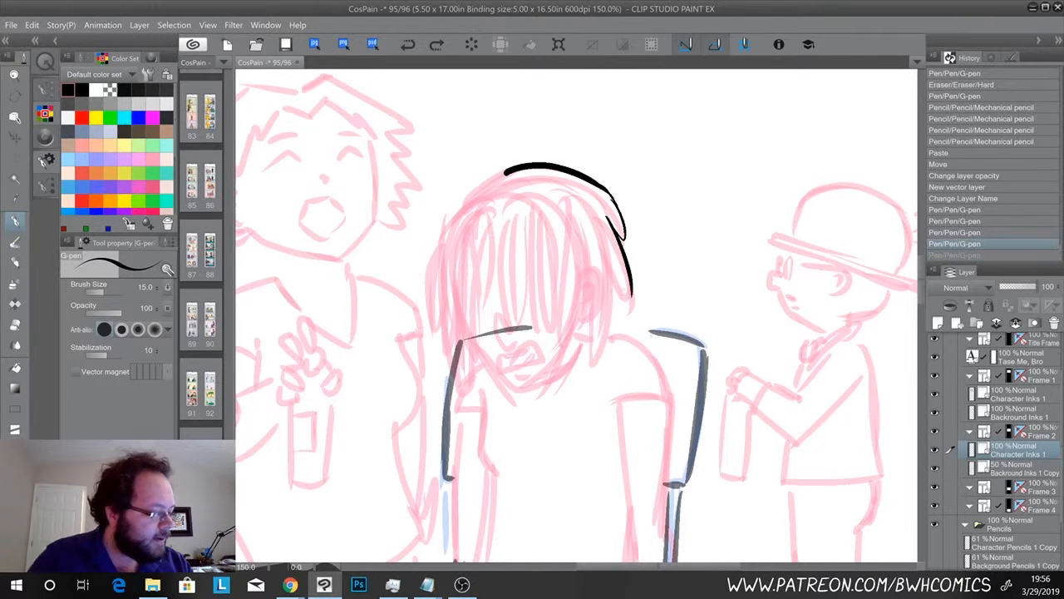
pyautogui.hotkey('ctrl', 'z')
# Ink the pointed hair strands hanging beside the seated figure's cheek, following the pencil sketch
pyautogui.moveTo(620, 299); pyautogui.dragTo(595, 370)
pyautogui.moveTo(592, 294); pyautogui.dragTo(582, 338)
pyautogui.moveTo(590, 275); pyautogui.dragTo(580, 316)
pyautogui.moveTo(583, 274); pyautogui.dragTo(573, 344)
pyautogui.moveTo(578, 292); pyautogui.dragTo(567, 349)
pyautogui.moveTo(571, 268); pyautogui.dragTo(560, 347)
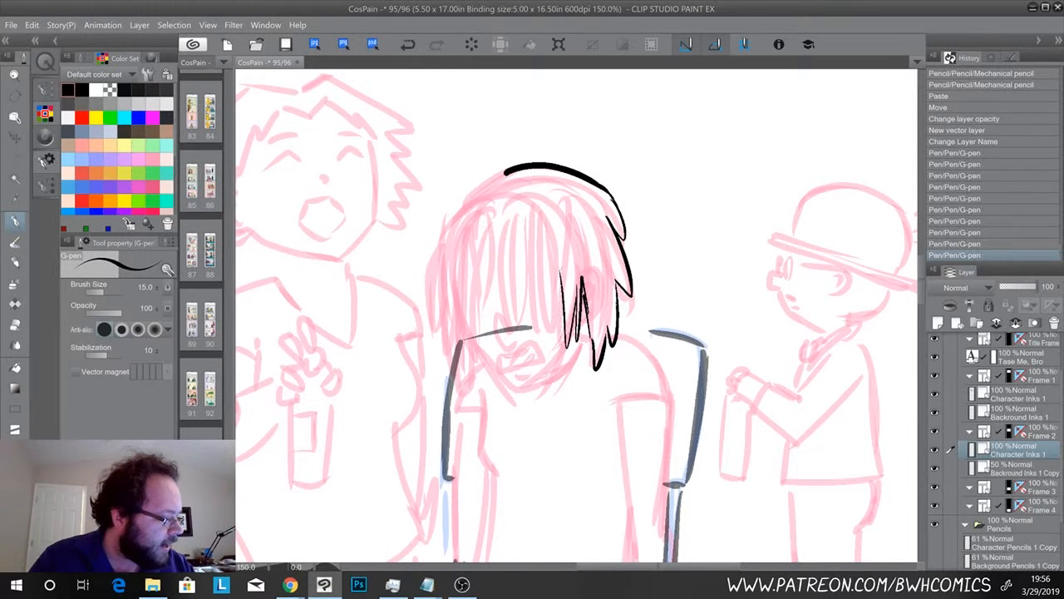
# Ink the jagged fringe and the partly hidden eye, and complete the hair outline on the other side of the head
pyautogui.moveTo(558, 276); pyautogui.dragTo(547, 341)
pyautogui.moveTo(538, 243); pyautogui.dragTo(529, 328)
pyautogui.moveTo(524, 240)
pyautogui.mouseDown()
pyautogui.moveTo(535, 304)
pyautogui.moveTo(515, 337)
pyautogui.mouseUp()
pyautogui.moveTo(517, 284); pyautogui.dragTo(502, 333)
pyautogui.moveTo(506, 249); pyautogui.dragTo(495, 319)
pyautogui.moveTo(497, 281)
pyautogui.mouseDown()
pyautogui.moveTo(489, 331)
pyautogui.moveTo(512, 339)
pyautogui.mouseUp()
pyautogui.moveTo(494, 298)
pyautogui.mouseDown()
pyautogui.moveTo(485, 356)
pyautogui.moveTo(474, 356)
pyautogui.mouseUp()
pyautogui.moveTo(476, 283); pyautogui.dragTo(467, 352)
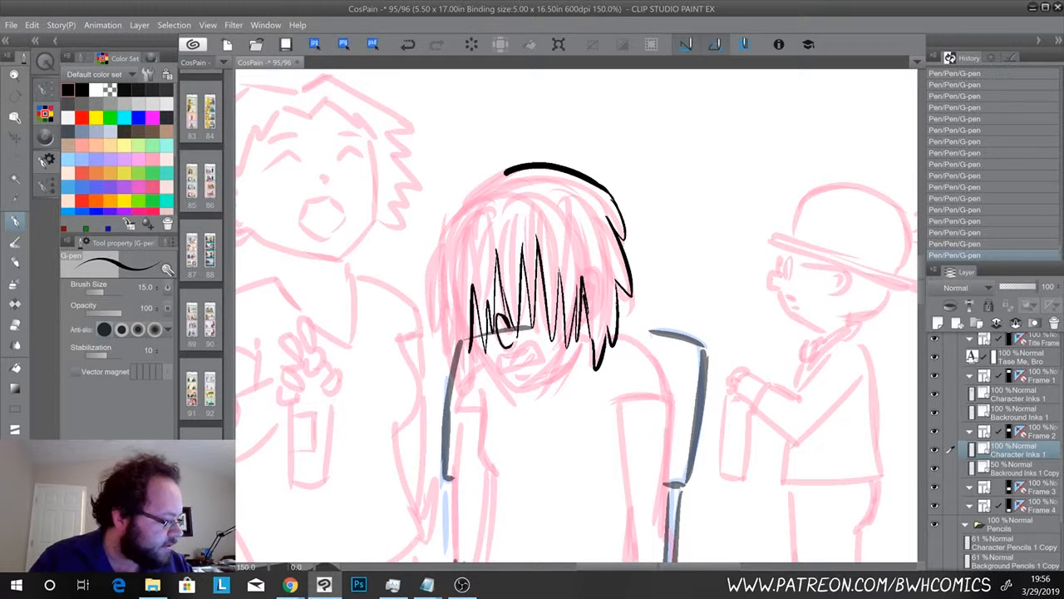
pyautogui.moveTo(505, 170); pyautogui.dragTo(448, 241)
pyautogui.moveTo(462, 200)
pyautogui.mouseDown()
pyautogui.moveTo(427, 326)
pyautogui.moveTo(464, 379)
pyautogui.moveTo(472, 384)
pyautogui.moveTo(468, 346)
pyautogui.moveTo(477, 371)
pyautogui.mouseUp()
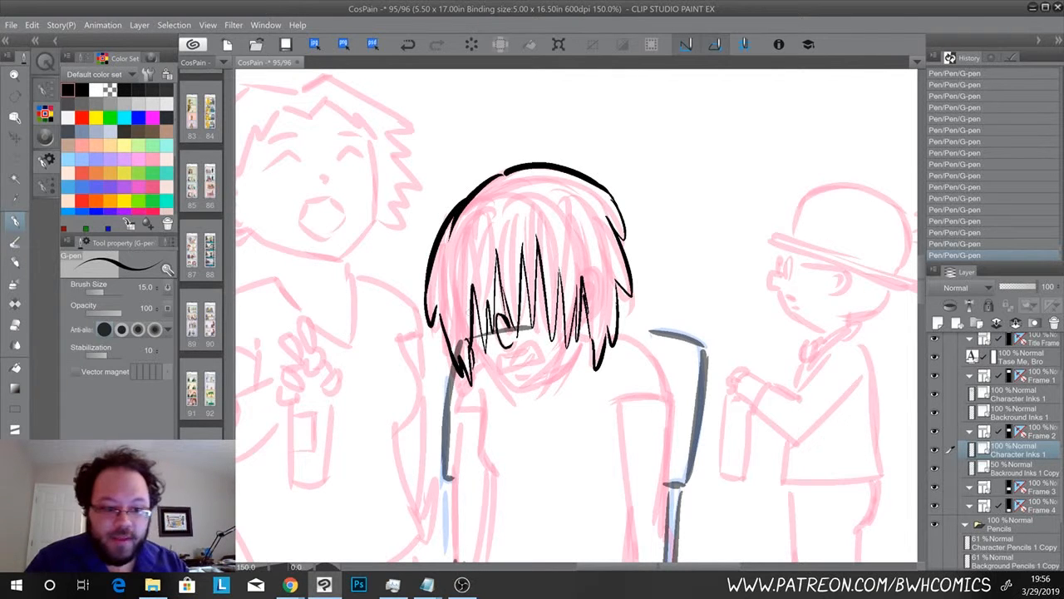
# Ink the seated figure's jaw, open mouth with teeth, and neck line
pyautogui.moveTo(472, 342); pyautogui.dragTo(529, 399)
pyautogui.moveTo(569, 345)
pyautogui.mouseDown()
pyautogui.moveTo(525, 393)
pyautogui.moveTo(534, 384)
pyautogui.moveTo(507, 396)
pyautogui.moveTo(528, 398)
pyautogui.moveTo(552, 375)
pyautogui.moveTo(529, 374)
pyautogui.moveTo(537, 341)
pyautogui.moveTo(501, 371)
pyautogui.mouseUp()
pyautogui.moveTo(497, 370); pyautogui.dragTo(523, 366)
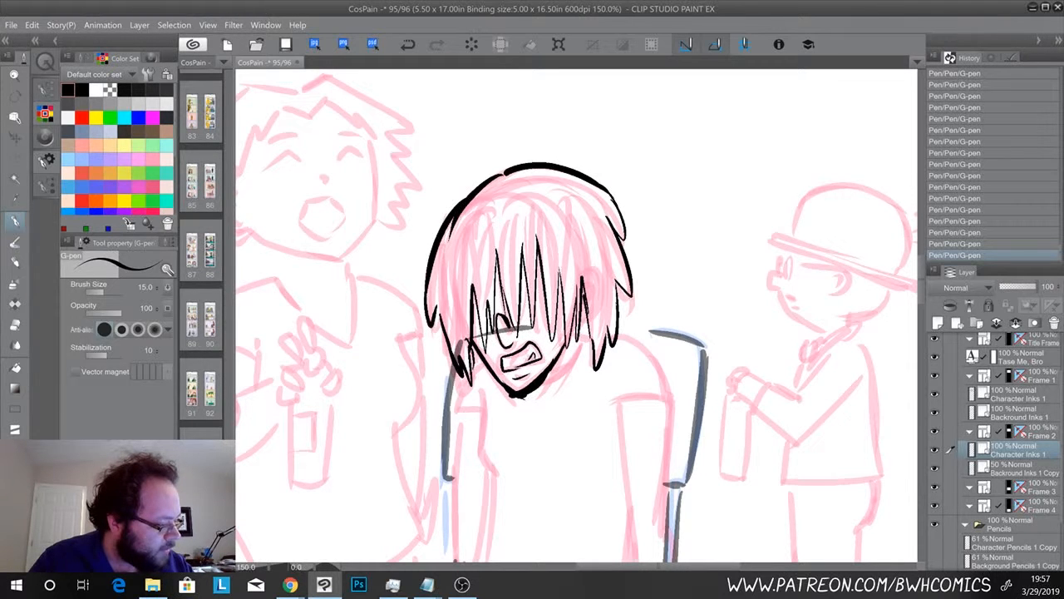
pyautogui.moveTo(529, 343); pyautogui.dragTo(507, 358)
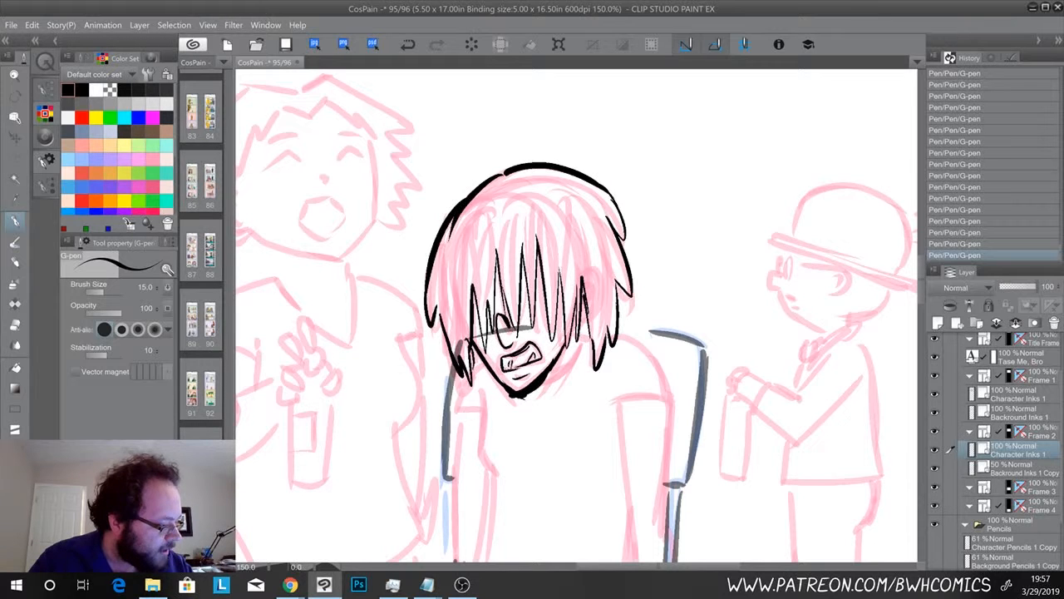
pyautogui.moveTo(580, 335); pyautogui.dragTo(581, 352)
pyautogui.moveTo(581, 346); pyautogui.dragTo(542, 375)
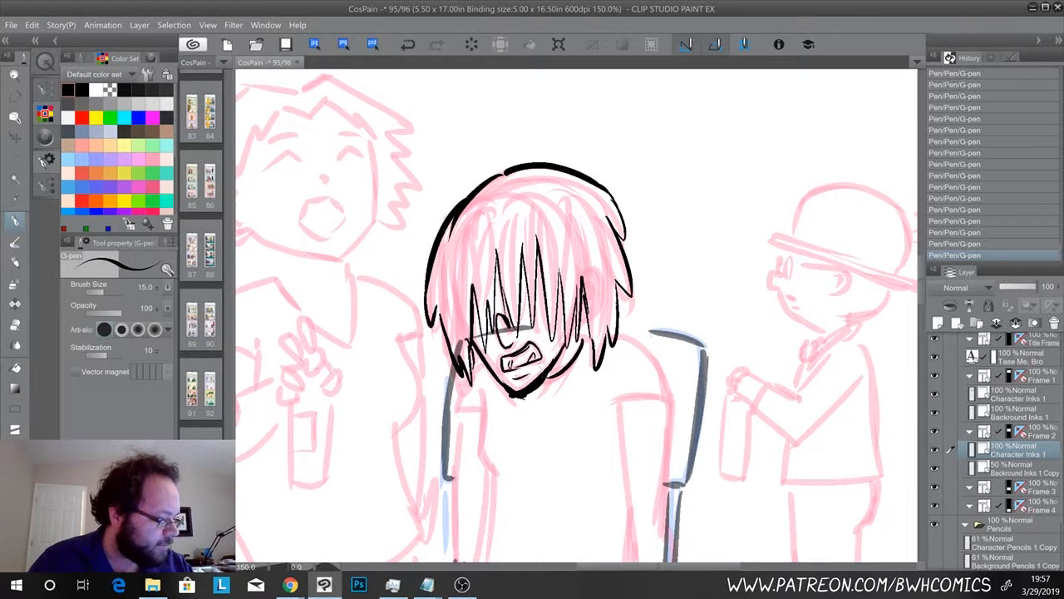
pyautogui.moveTo(580, 332); pyautogui.dragTo(590, 342)
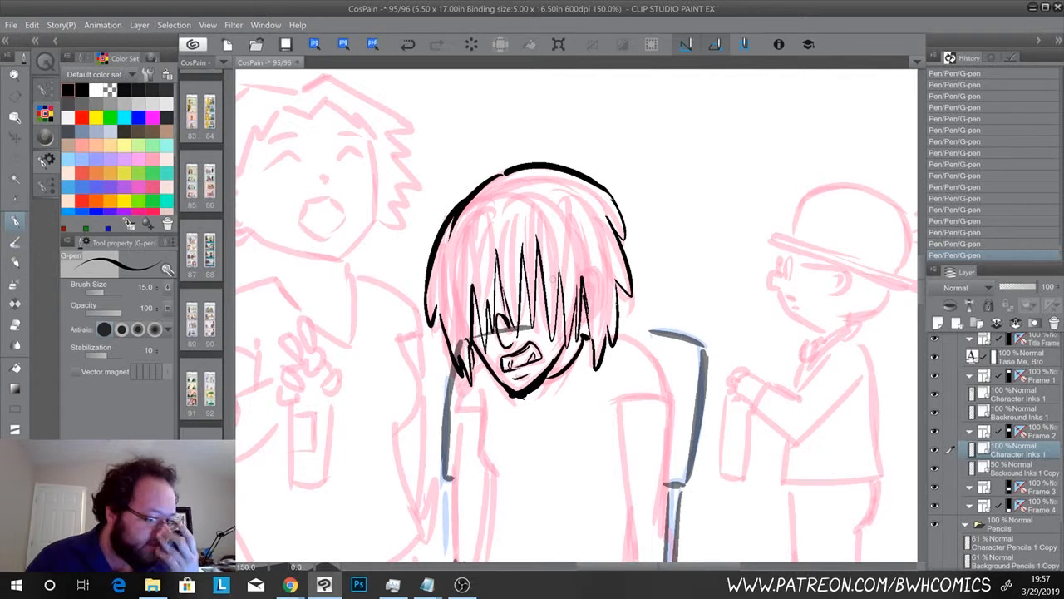
# Ink the seated figure's shoulder, sleeve edge, torso sides and shirt hem, plus the outer hip curve below
pyautogui.moveTo(616, 336)
pyautogui.mouseDown()
pyautogui.moveTo(665, 398)
pyautogui.moveTo(615, 400)
pyautogui.mouseUp()
pyautogui.moveTo(506, 441); pyautogui.dragTo(504, 299)
pyautogui.moveTo(477, 253)
pyautogui.mouseDown()
pyautogui.moveTo(470, 320)
pyautogui.moveTo(483, 342)
pyautogui.mouseUp()
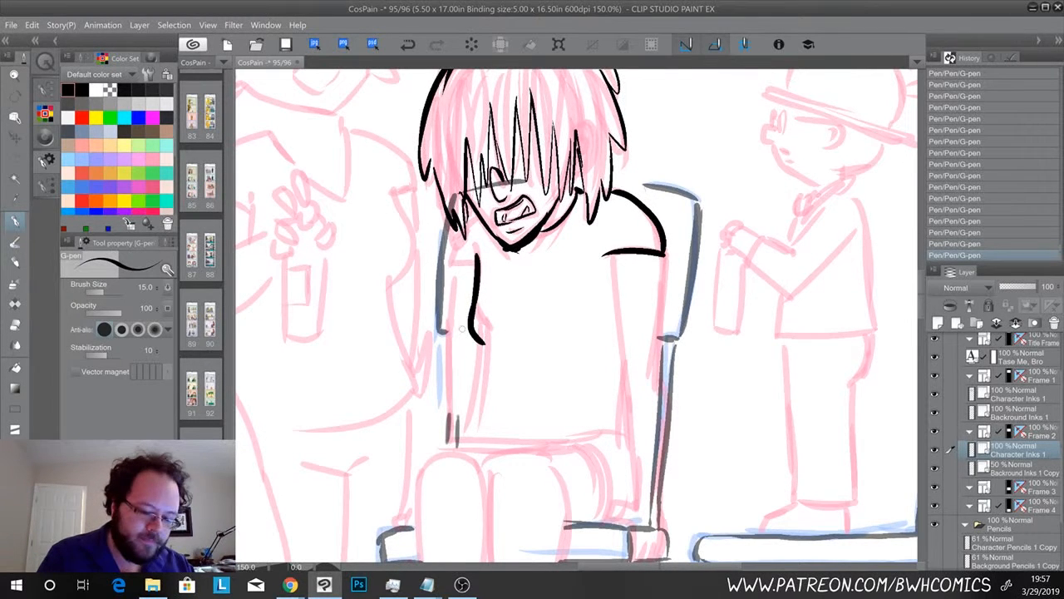
pyautogui.hotkey('ctrl', 'z')
pyautogui.moveTo(471, 310)
pyautogui.mouseDown()
pyautogui.moveTo(487, 331)
pyautogui.moveTo(488, 378)
pyautogui.moveTo(469, 433)
pyautogui.mouseUp()
pyautogui.moveTo(620, 341)
pyautogui.mouseDown()
pyautogui.moveTo(598, 434)
pyautogui.moveTo(608, 447)
pyautogui.mouseUp()
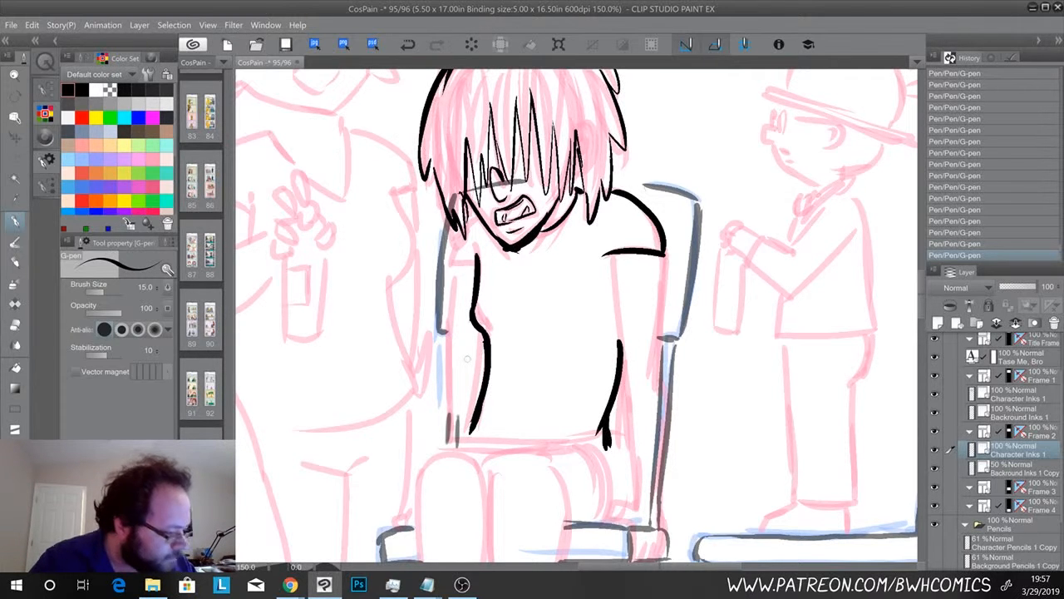
pyautogui.moveTo(468, 438); pyautogui.dragTo(624, 458)
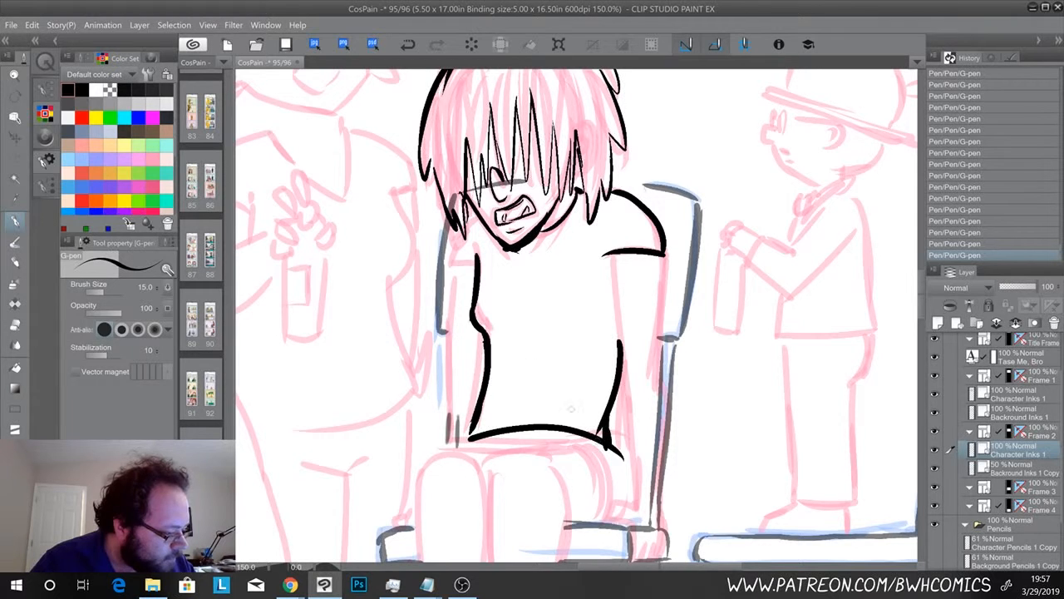
pyautogui.hotkey('ctrl', 'z')
pyautogui.moveTo(462, 431)
pyautogui.mouseDown()
pyautogui.moveTo(565, 431)
pyautogui.moveTo(611, 445)
pyautogui.moveTo(619, 520)
pyautogui.mouseUp()
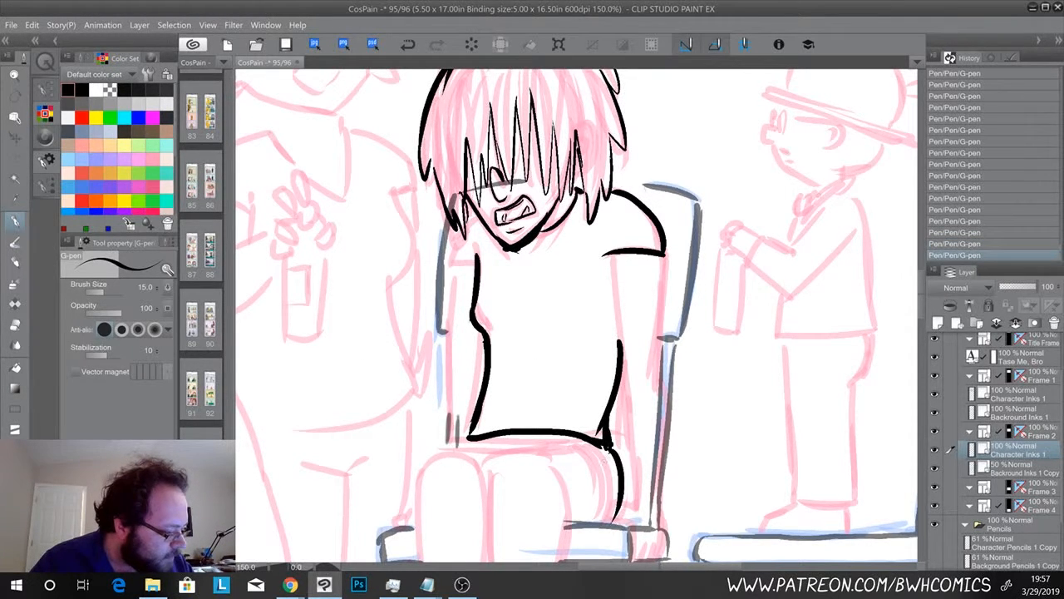
# Ink the seated figure's thighs, knees and lower legs down to the panel border, with the waist edge below the shirt
pyautogui.moveTo(577, 446)
pyautogui.mouseDown()
pyautogui.moveTo(593, 518)
pyautogui.moveTo(486, 462)
pyautogui.moveTo(497, 470)
pyautogui.moveTo(491, 553)
pyautogui.mouseUp()
pyautogui.moveTo(465, 482); pyautogui.dragTo(462, 344)
pyautogui.moveTo(487, 394); pyautogui.dragTo(496, 468)
pyautogui.moveTo(545, 329)
pyautogui.mouseDown()
pyautogui.moveTo(562, 346)
pyautogui.moveTo(551, 462)
pyautogui.mouseUp()
pyautogui.moveTo(470, 335); pyautogui.dragTo(478, 464)
pyautogui.moveTo(473, 320)
pyautogui.mouseDown()
pyautogui.moveTo(427, 324)
pyautogui.moveTo(416, 363)
pyautogui.moveTo(422, 339)
pyautogui.moveTo(416, 400)
pyautogui.moveTo(431, 462)
pyautogui.mouseUp()
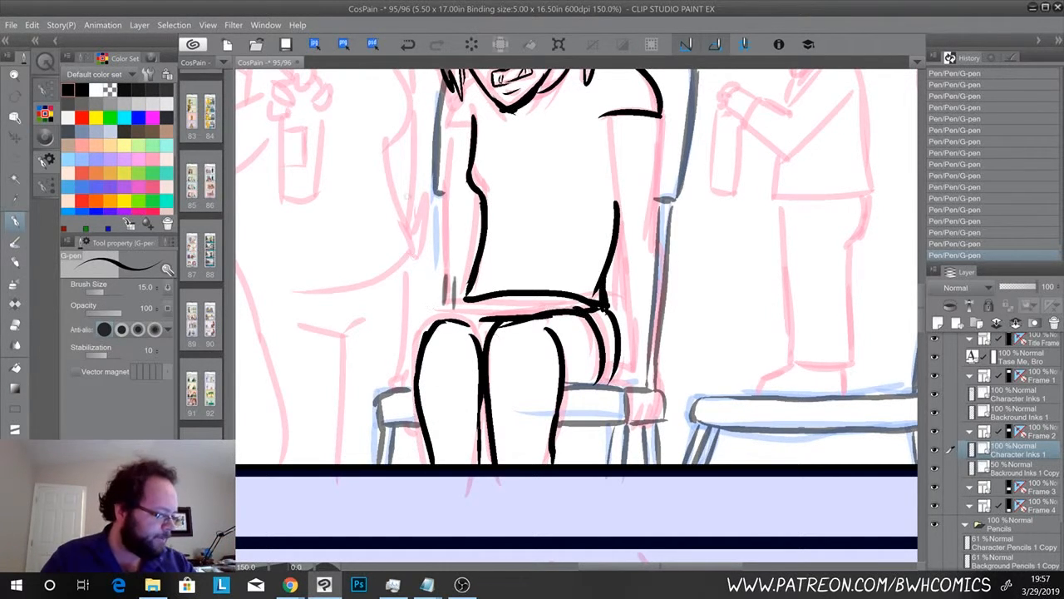
pyautogui.moveTo(457, 324)
pyautogui.mouseDown()
pyautogui.moveTo(484, 320)
pyautogui.moveTo(481, 336)
pyautogui.moveTo(464, 321)
pyautogui.moveTo(574, 295)
pyautogui.mouseUp()
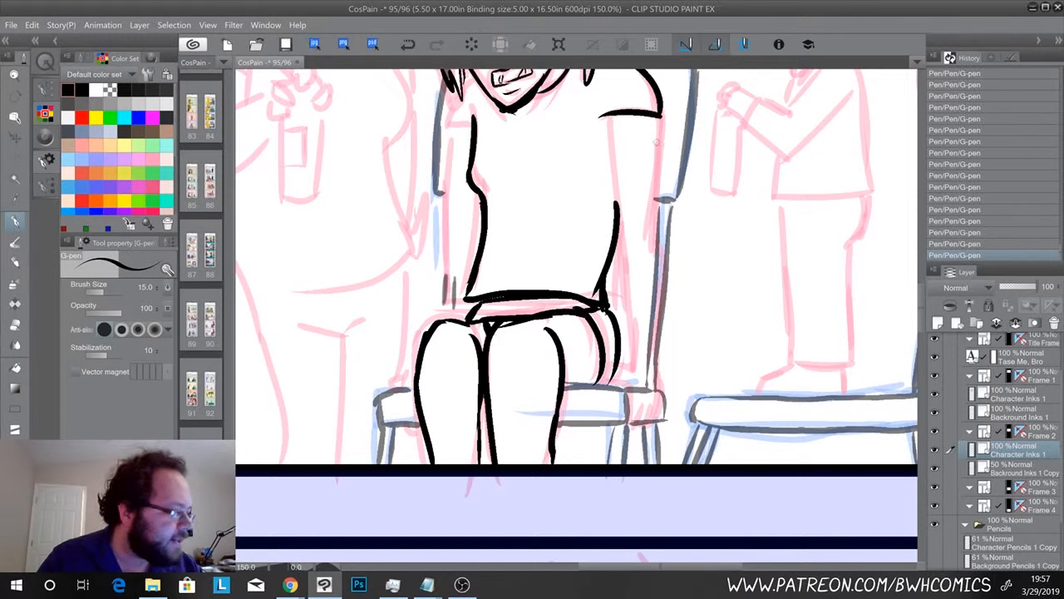
# Ink the arm on the empty chair's side and the hand gripping the seat edge
pyautogui.moveTo(660, 113); pyautogui.dragTo(661, 273)
pyautogui.moveTo(609, 116); pyautogui.dragTo(641, 397)
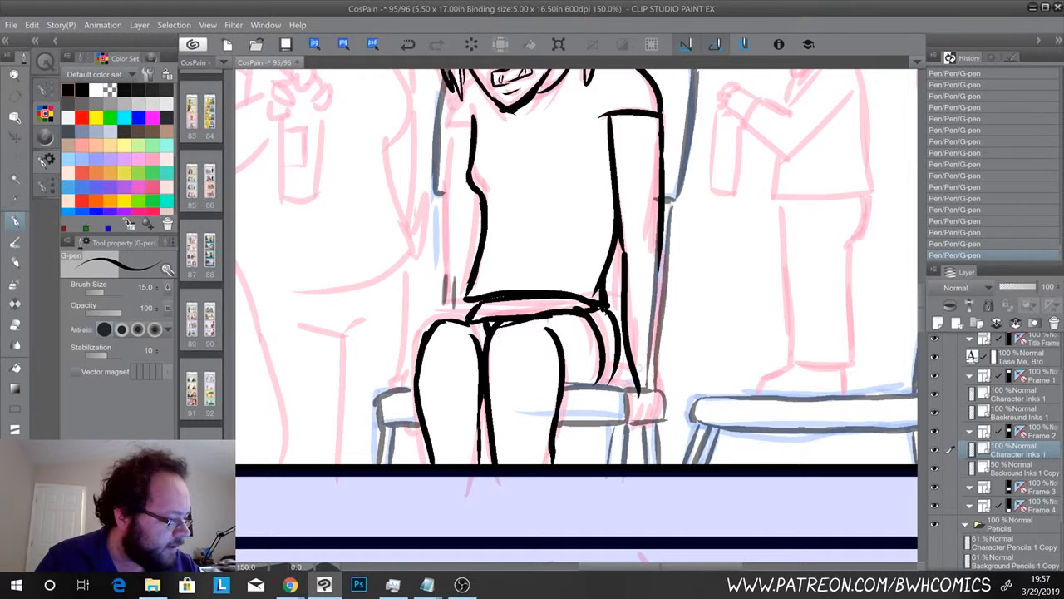
pyautogui.hotkey('ctrl', 'z')
pyautogui.moveTo(622, 251)
pyautogui.mouseDown()
pyautogui.moveTo(638, 370)
pyautogui.moveTo(617, 387)
pyautogui.moveTo(627, 388)
pyautogui.moveTo(637, 429)
pyautogui.moveTo(648, 404)
pyautogui.moveTo(637, 428)
pyautogui.moveTo(650, 414)
pyautogui.moveTo(654, 429)
pyautogui.moveTo(658, 384)
pyautogui.moveTo(662, 406)
pyautogui.mouseUp()
pyautogui.moveTo(663, 263); pyautogui.dragTo(659, 389)
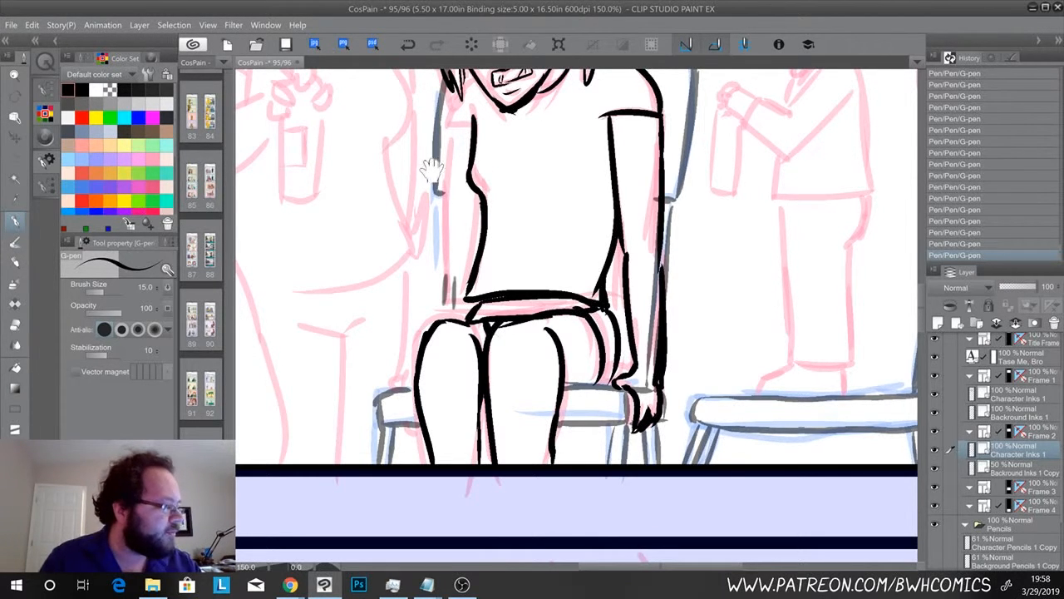
# Ink the seated figure's other shoulder, sleeve and arm, and the fingers showing at the seat edge
pyautogui.scroll(3, 577, 315)
pyautogui.moveTo(465, 194)
pyautogui.mouseDown()
pyautogui.moveTo(475, 203)
pyautogui.moveTo(441, 243)
pyautogui.moveTo(471, 247)
pyautogui.moveTo(442, 399)
pyautogui.mouseUp()
pyautogui.moveTo(483, 317)
pyautogui.mouseDown()
pyautogui.moveTo(467, 388)
pyautogui.moveTo(437, 442)
pyautogui.mouseUp()
pyautogui.moveTo(473, 375); pyautogui.dragTo(467, 407)
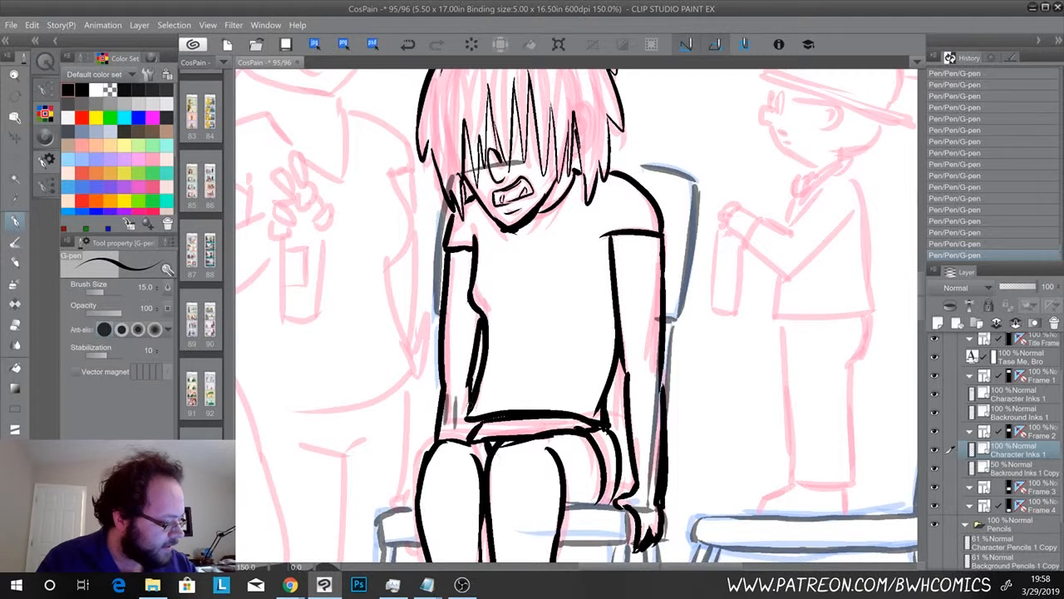
pyautogui.moveTo(486, 482); pyautogui.dragTo(495, 383)
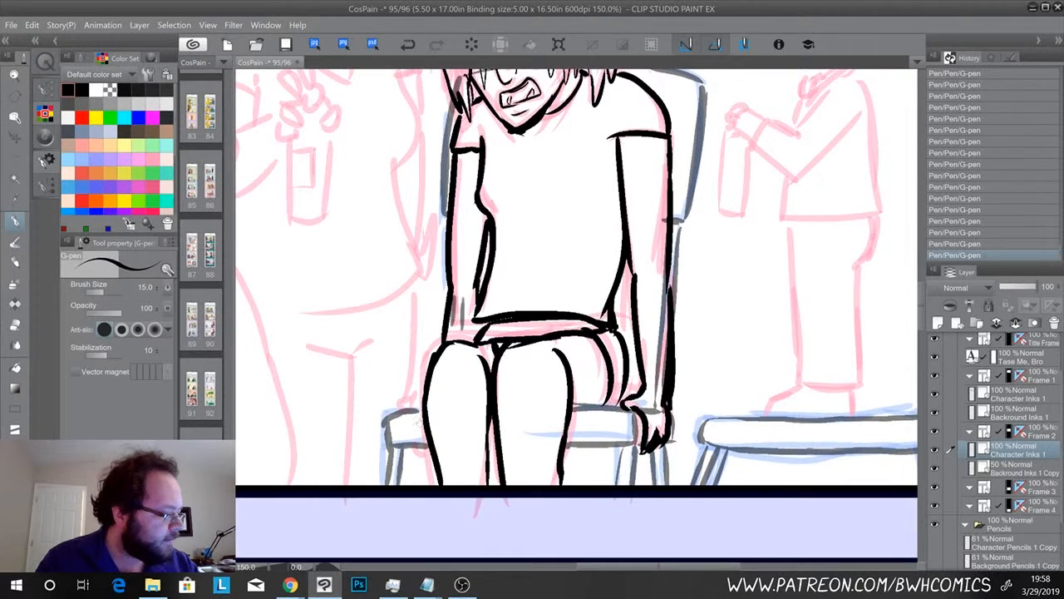
pyautogui.moveTo(430, 453); pyautogui.dragTo(412, 409)
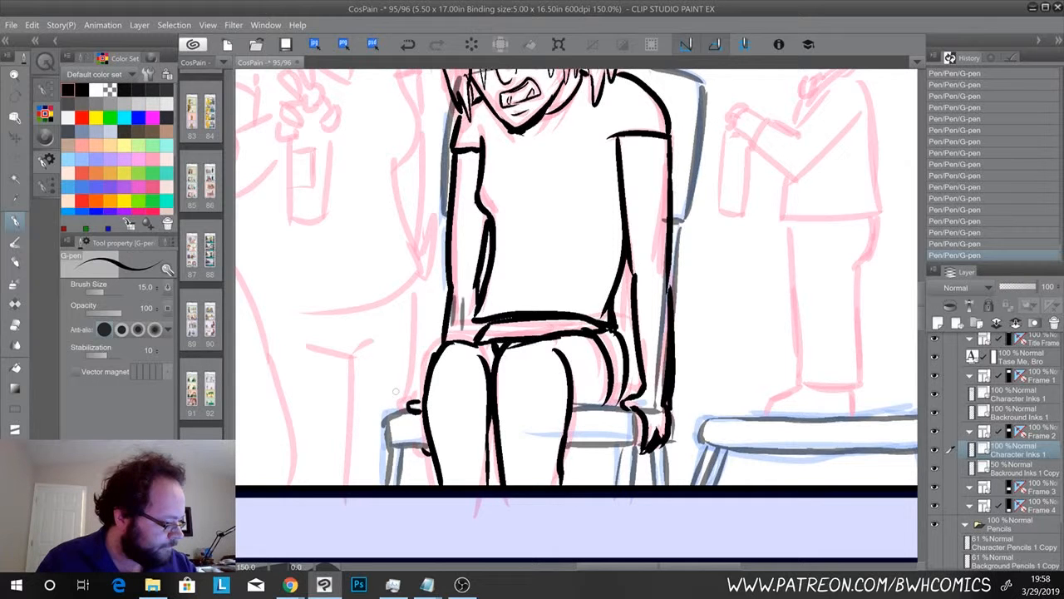
# On Frame 2's pasted chair inks layer, extend the top line of the chair back to the seated figure's hair
pyautogui.moveTo(421, 441); pyautogui.dragTo(328, 532)
pyautogui.moveTo(415, 496)
pyautogui.mouseDown()
pyautogui.moveTo(418, 468)
pyautogui.moveTo(419, 513)
pyautogui.mouseUp()
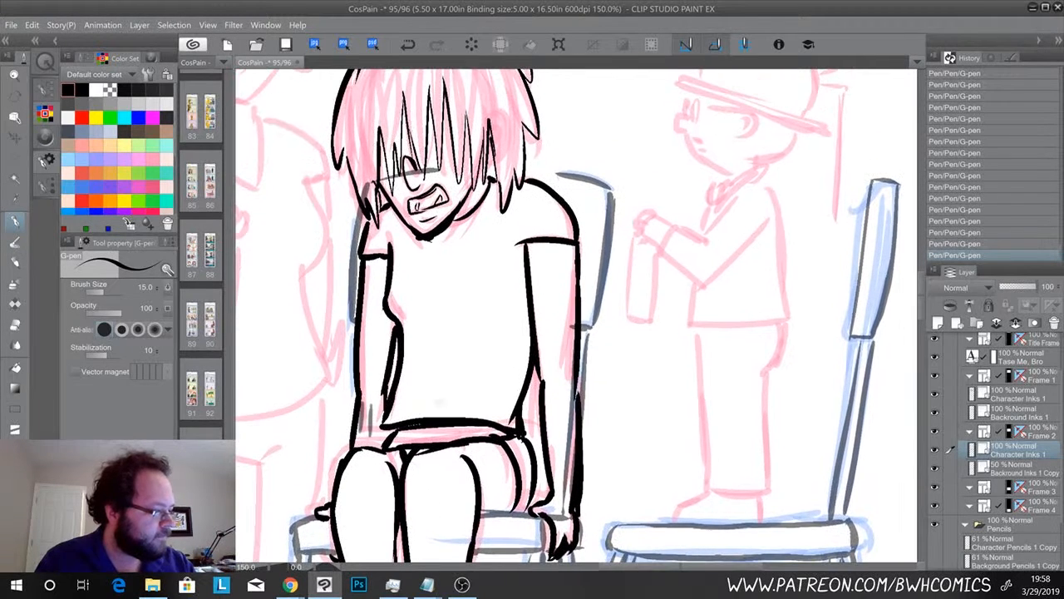
pyautogui.click(1007, 468)
pyautogui.moveTo(505, 168); pyautogui.dragTo(562, 172)
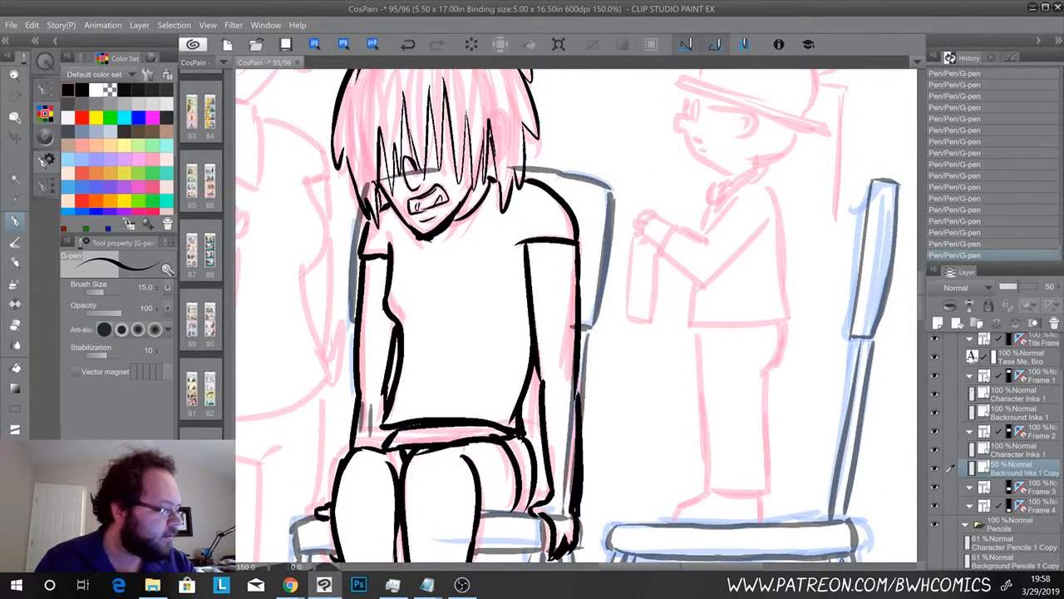
# Erase the chair lines overlapping the seated figure's hair, face, arms and hand, and set the chair layer's opacity to 100%
pyautogui.press('e')
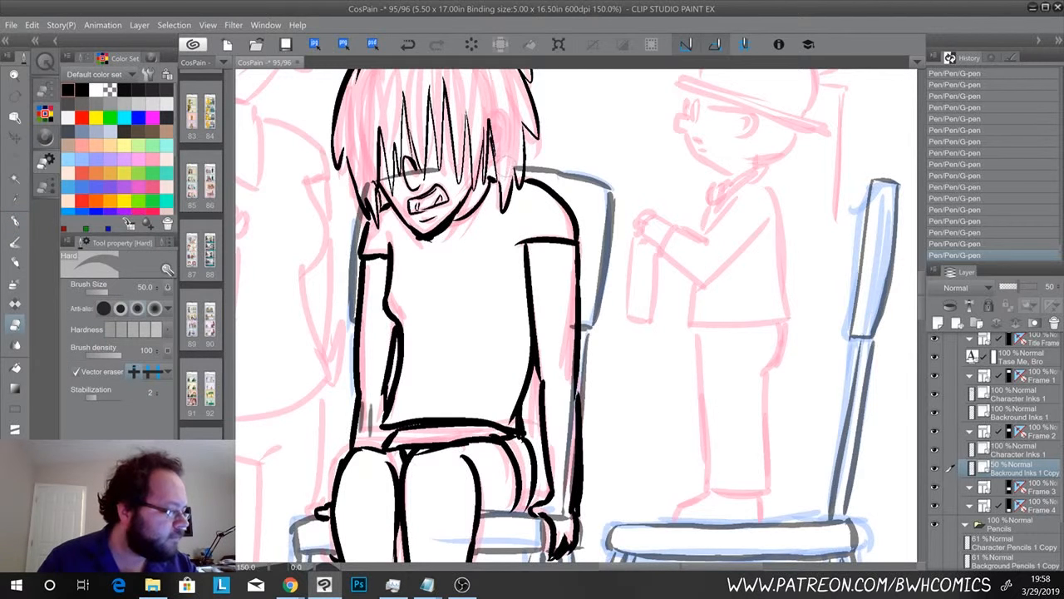
pyautogui.moveTo(500, 166); pyautogui.dragTo(522, 166)
pyautogui.moveTo(435, 172)
pyautogui.mouseDown()
pyautogui.moveTo(366, 187)
pyautogui.moveTo(367, 176)
pyautogui.moveTo(369, 192)
pyautogui.mouseUp()
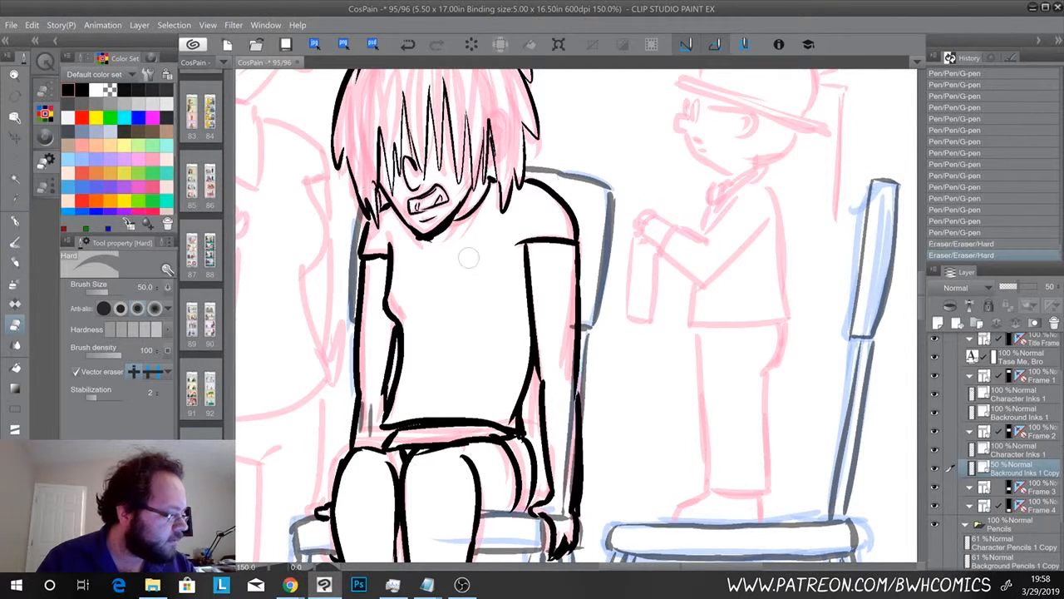
pyautogui.moveTo(560, 503)
pyautogui.mouseDown()
pyautogui.moveTo(560, 373)
pyautogui.moveTo(565, 522)
pyautogui.mouseUp()
pyautogui.moveTo(365, 392)
pyautogui.mouseDown()
pyautogui.moveTo(368, 430)
pyautogui.moveTo(371, 359)
pyautogui.moveTo(339, 361)
pyautogui.mouseUp()
pyautogui.moveTo(434, 458); pyautogui.dragTo(453, 261)
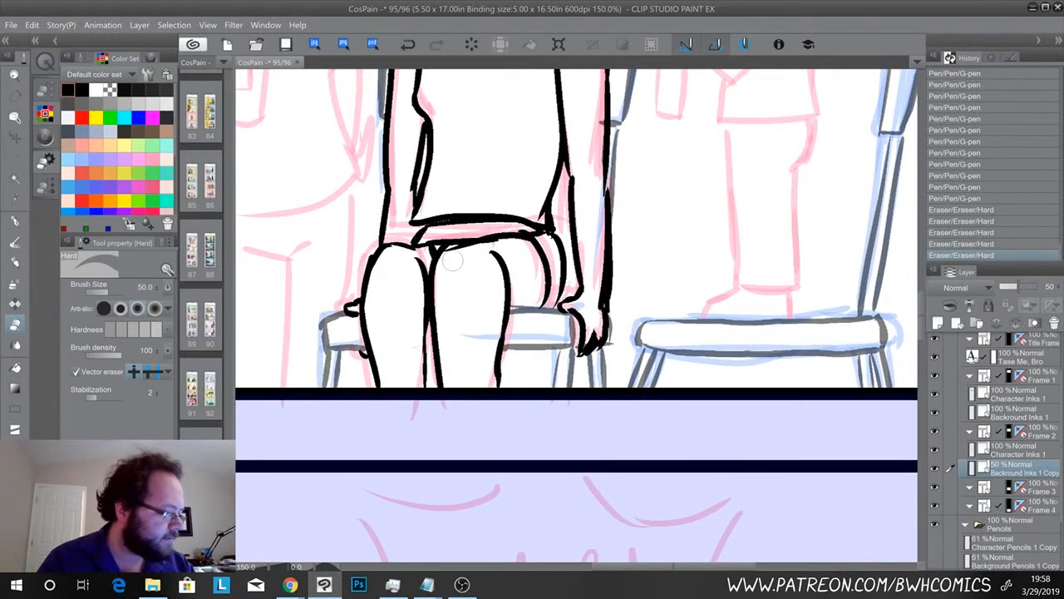
pyautogui.moveTo(490, 302); pyautogui.dragTo(504, 477)
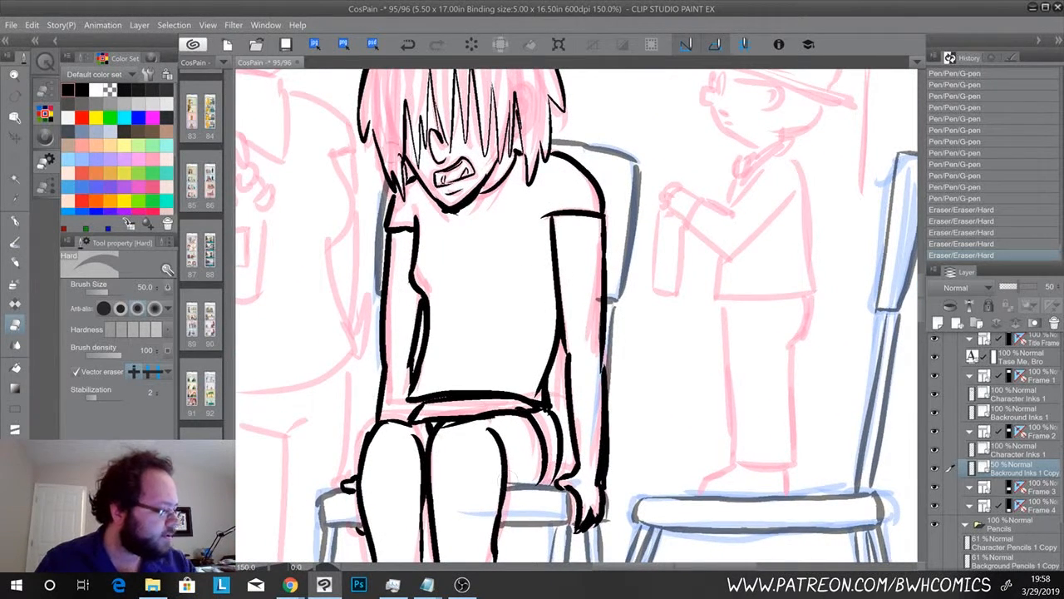
pyautogui.moveTo(396, 160); pyautogui.dragTo(385, 153)
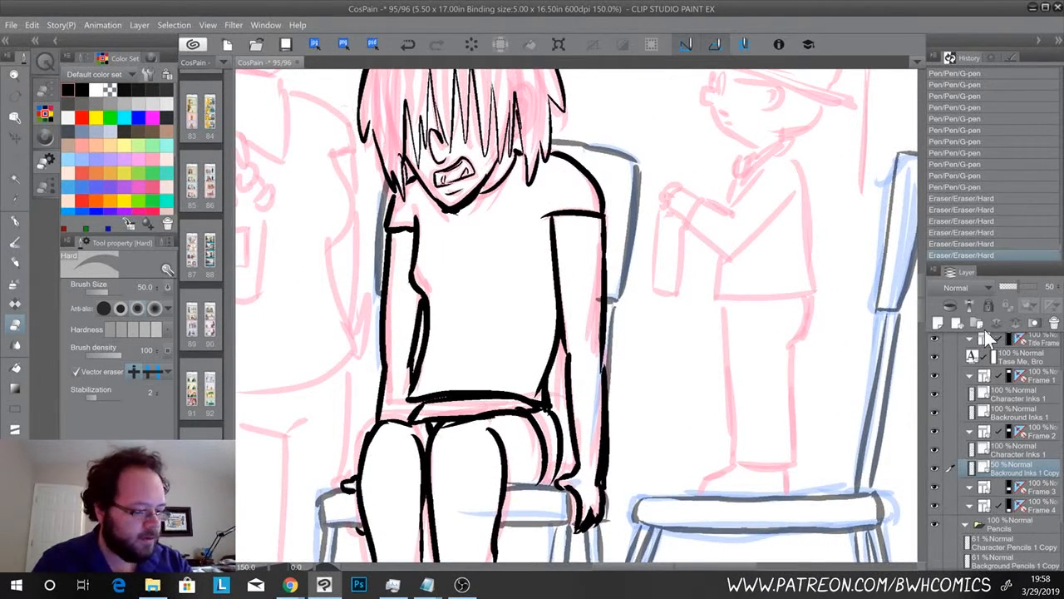
pyautogui.moveTo(1025, 287); pyautogui.dragTo(1059, 309)
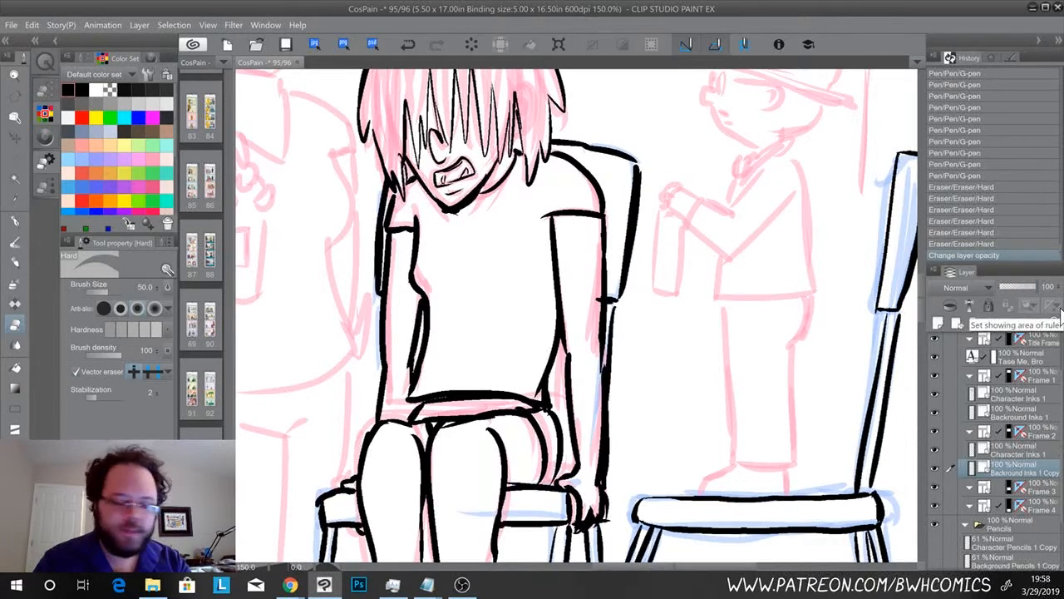
# Return to the G-pen and make Frame 2's Character Inks 1 layer active for the figures beside the seated one
pyautogui.hotkey('ctrl', '-')
pyautogui.hotkey('ctrl', '-')
pyautogui.moveTo(422, 162)
pyautogui.mouseDown()
pyautogui.moveTo(463, 491)
pyautogui.moveTo(455, 202)
pyautogui.moveTo(470, 502)
pyautogui.moveTo(468, 408)
pyautogui.moveTo(449, 413)
pyautogui.moveTo(406, 299)
pyautogui.mouseUp()
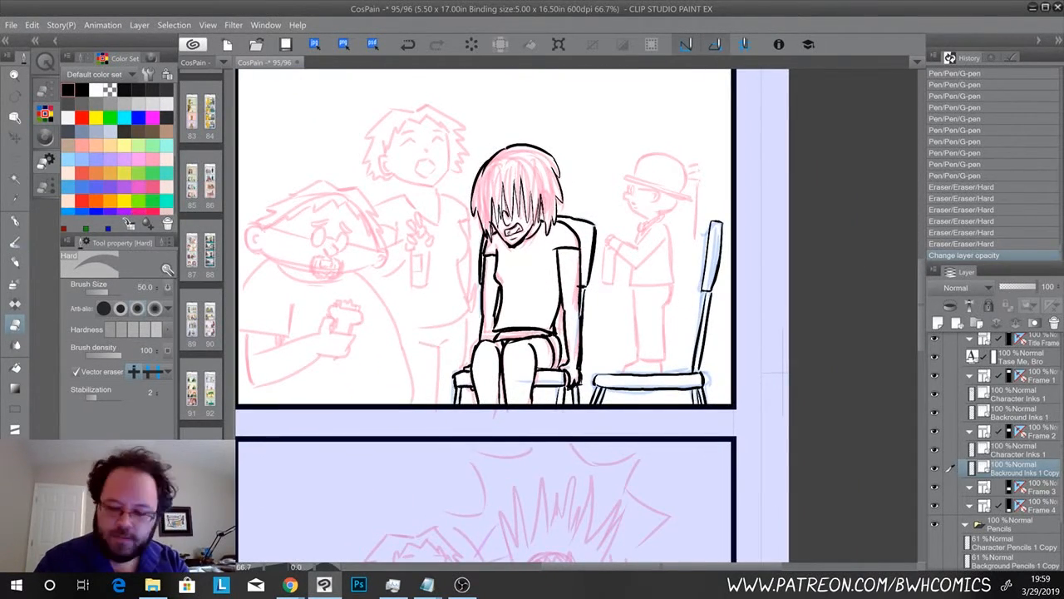
pyautogui.scroll(3, 432, 347)
pyautogui.scroll(-3, 432, 347)
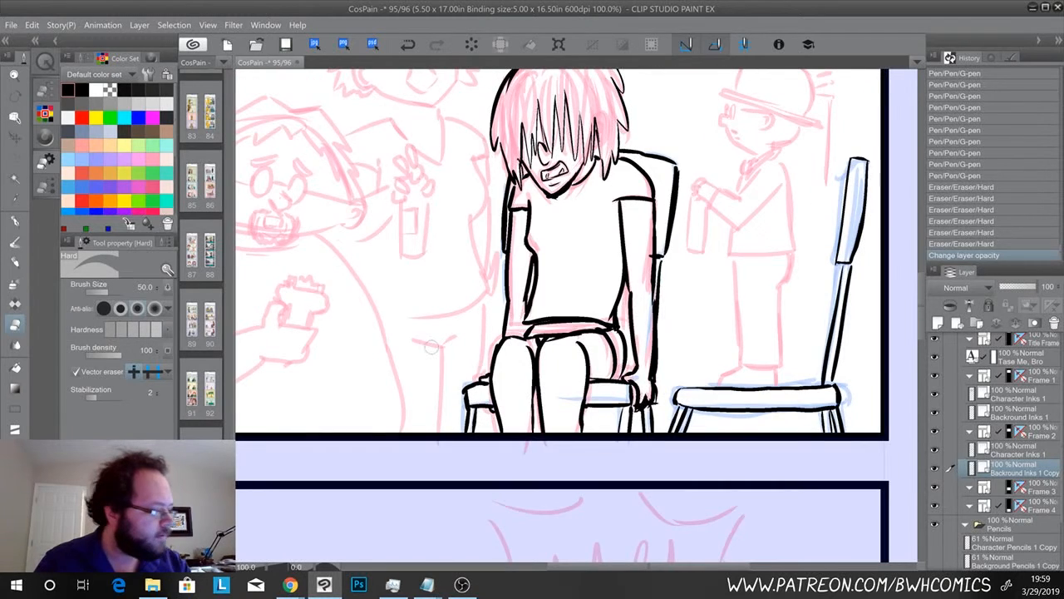
pyautogui.scroll(2, 392, 338)
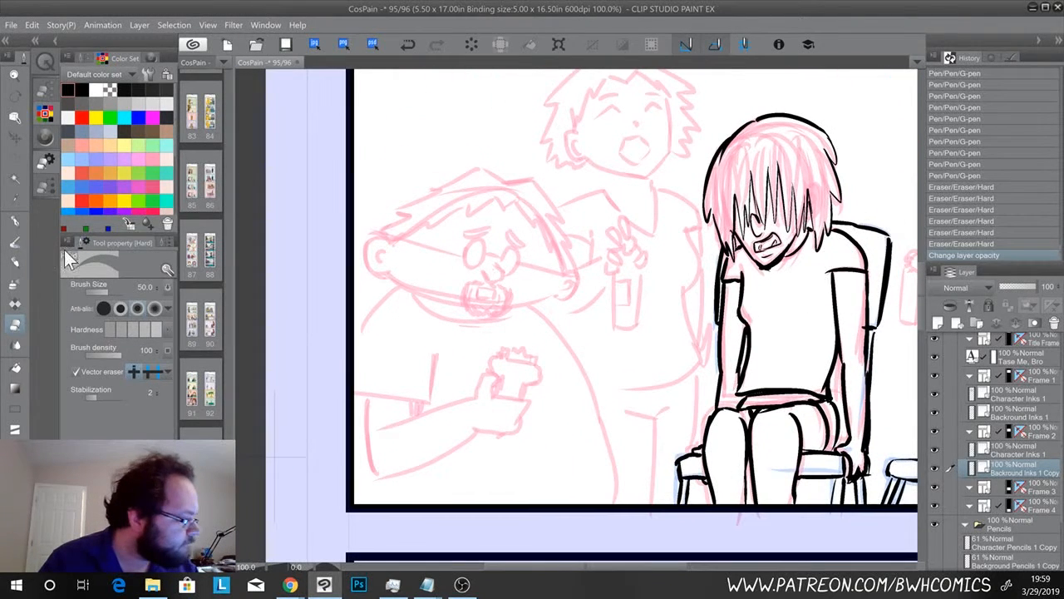
pyautogui.click(14, 221)
pyautogui.click(985, 449)
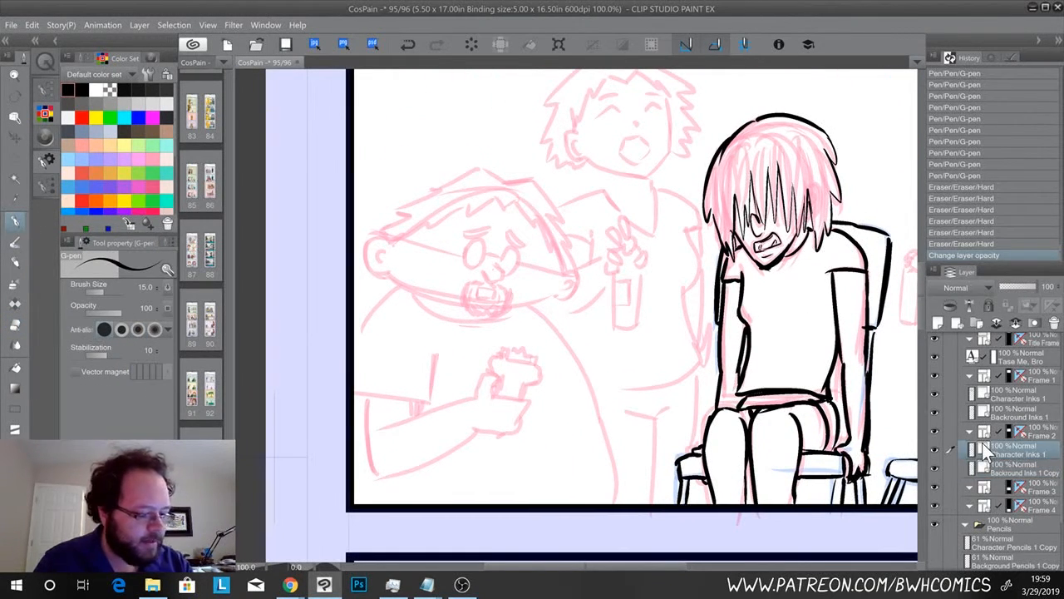
# Ink the bearded man's spiky outer hair, near ear, nose, goatee outline and open mouth over the pink sketch
pyautogui.hotkey('ctrl', '+')
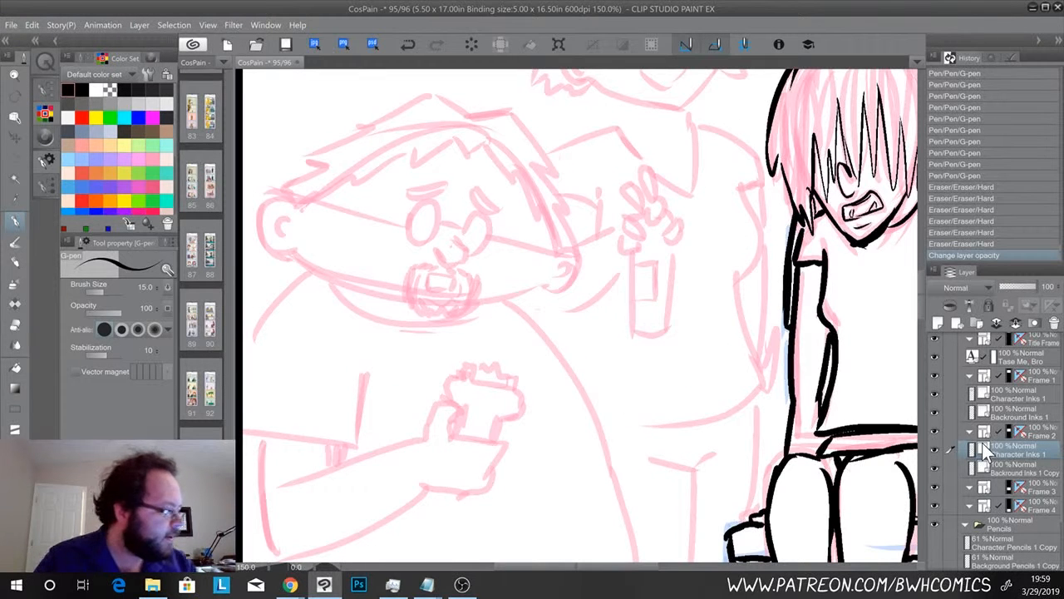
pyautogui.moveTo(468, 117)
pyautogui.mouseDown()
pyautogui.moveTo(507, 111)
pyautogui.moveTo(557, 171)
pyautogui.moveTo(574, 248)
pyautogui.moveTo(451, 107)
pyautogui.moveTo(416, 91)
pyautogui.moveTo(331, 123)
pyautogui.moveTo(368, 128)
pyautogui.moveTo(293, 153)
pyautogui.moveTo(271, 186)
pyautogui.moveTo(296, 195)
pyautogui.moveTo(264, 204)
pyautogui.moveTo(261, 243)
pyautogui.moveTo(297, 247)
pyautogui.moveTo(285, 225)
pyautogui.moveTo(287, 238)
pyautogui.mouseUp()
pyautogui.moveTo(436, 261)
pyautogui.mouseDown()
pyautogui.moveTo(404, 278)
pyautogui.moveTo(417, 306)
pyautogui.moveTo(454, 313)
pyautogui.mouseUp()
pyautogui.moveTo(434, 251)
pyautogui.mouseDown()
pyautogui.moveTo(464, 264)
pyautogui.moveTo(454, 239)
pyautogui.moveTo(480, 287)
pyautogui.moveTo(477, 306)
pyautogui.moveTo(451, 316)
pyautogui.mouseUp()
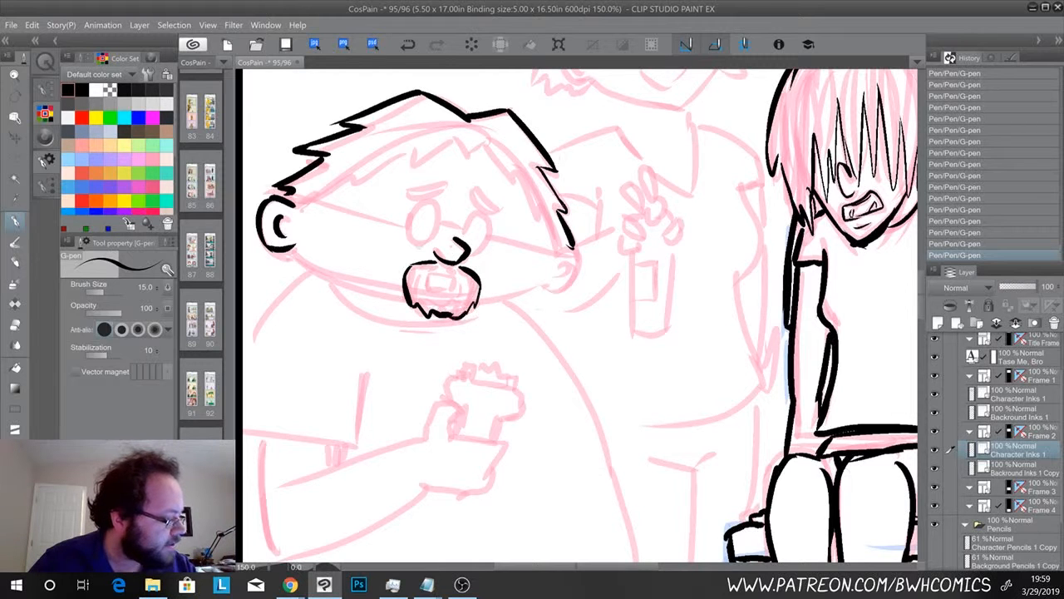
pyautogui.moveTo(438, 267)
pyautogui.mouseDown()
pyautogui.moveTo(419, 270)
pyautogui.moveTo(422, 301)
pyautogui.moveTo(464, 305)
pyautogui.mouseUp()
pyautogui.moveTo(451, 267)
pyautogui.mouseDown()
pyautogui.moveTo(474, 291)
pyautogui.moveTo(453, 278)
pyautogui.moveTo(453, 291)
pyautogui.moveTo(427, 290)
pyautogui.moveTo(453, 284)
pyautogui.mouseUp()
# Ink the bearded man's jaw on both sides of the goatee and his far ear, redrawing the far jaw segment lower
pyautogui.moveTo(285, 249); pyautogui.dragTo(406, 300)
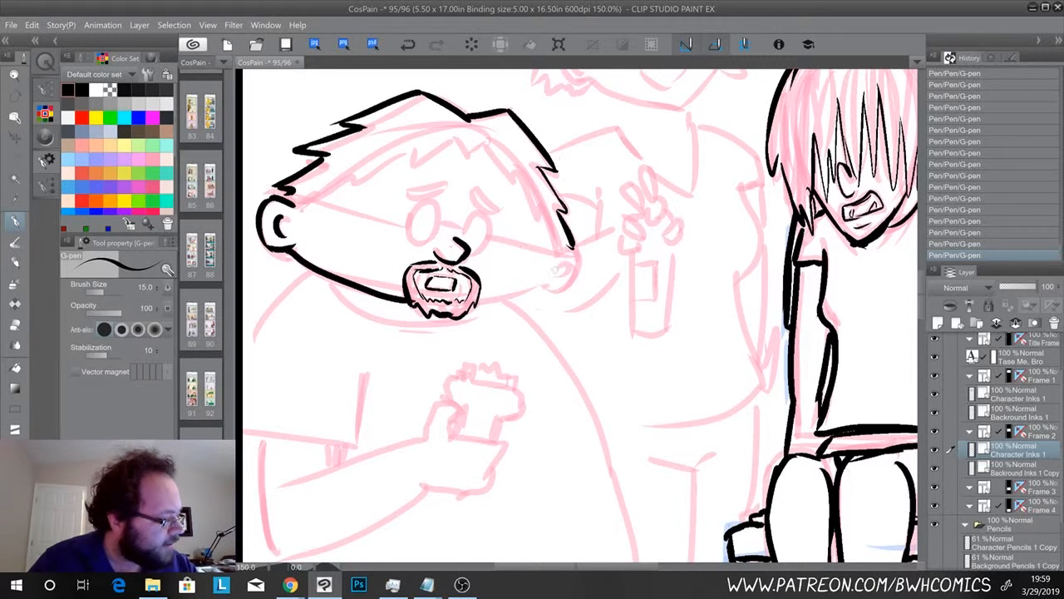
pyautogui.moveTo(566, 251)
pyautogui.mouseDown()
pyautogui.moveTo(552, 285)
pyautogui.moveTo(566, 262)
pyautogui.moveTo(532, 289)
pyautogui.moveTo(481, 295)
pyautogui.mouseUp()
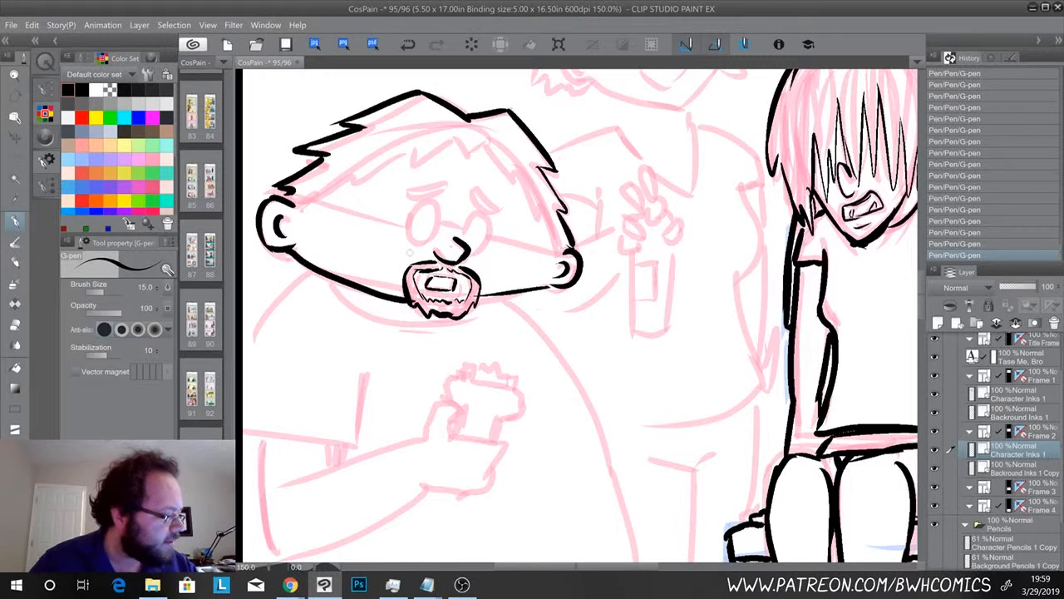
pyautogui.hotkey('ctrl', 'z')
pyautogui.moveTo(549, 286); pyautogui.dragTo(479, 302)
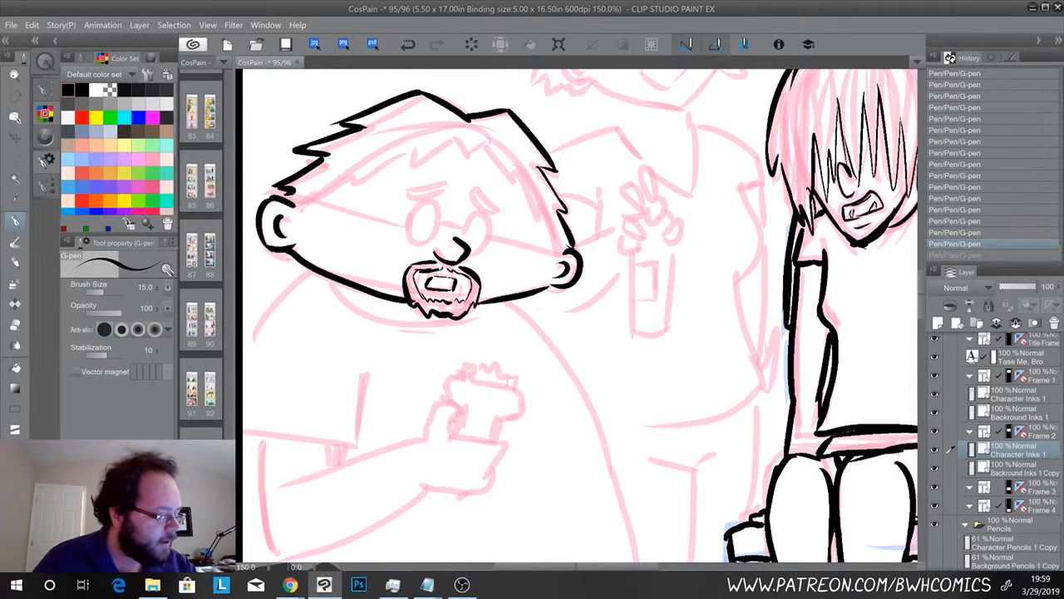
# Ink the bearded man's round glasses with both temple arms, and his worried eyebrows
pyautogui.moveTo(427, 211)
pyautogui.mouseDown()
pyautogui.moveTo(414, 219)
pyautogui.moveTo(424, 204)
pyautogui.mouseUp()
pyautogui.moveTo(463, 238)
pyautogui.mouseDown()
pyautogui.moveTo(490, 229)
pyautogui.moveTo(471, 247)
pyautogui.moveTo(461, 222)
pyautogui.mouseUp()
pyautogui.moveTo(285, 197); pyautogui.dragTo(409, 223)
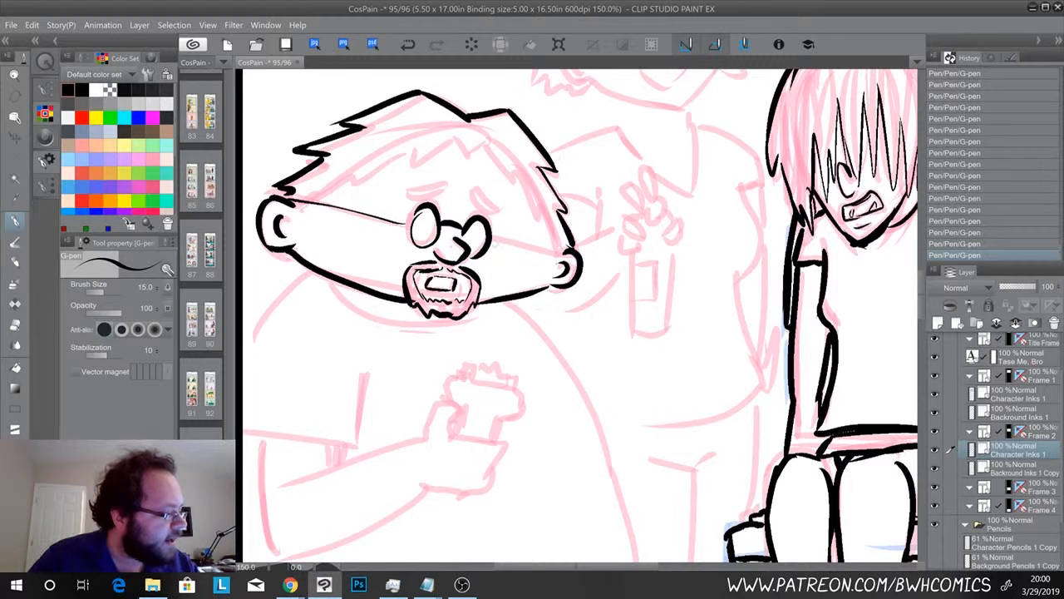
pyautogui.moveTo(493, 241); pyautogui.dragTo(569, 252)
pyautogui.moveTo(407, 191)
pyautogui.mouseDown()
pyautogui.moveTo(443, 185)
pyautogui.moveTo(502, 212)
pyautogui.mouseUp()
# Ink the bearded man's jagged hairline across the forehead and down both sides of the face
pyautogui.moveTo(468, 147)
pyautogui.mouseDown()
pyautogui.moveTo(492, 158)
pyautogui.moveTo(557, 248)
pyautogui.mouseUp()
pyautogui.moveTo(454, 141); pyautogui.dragTo(471, 153)
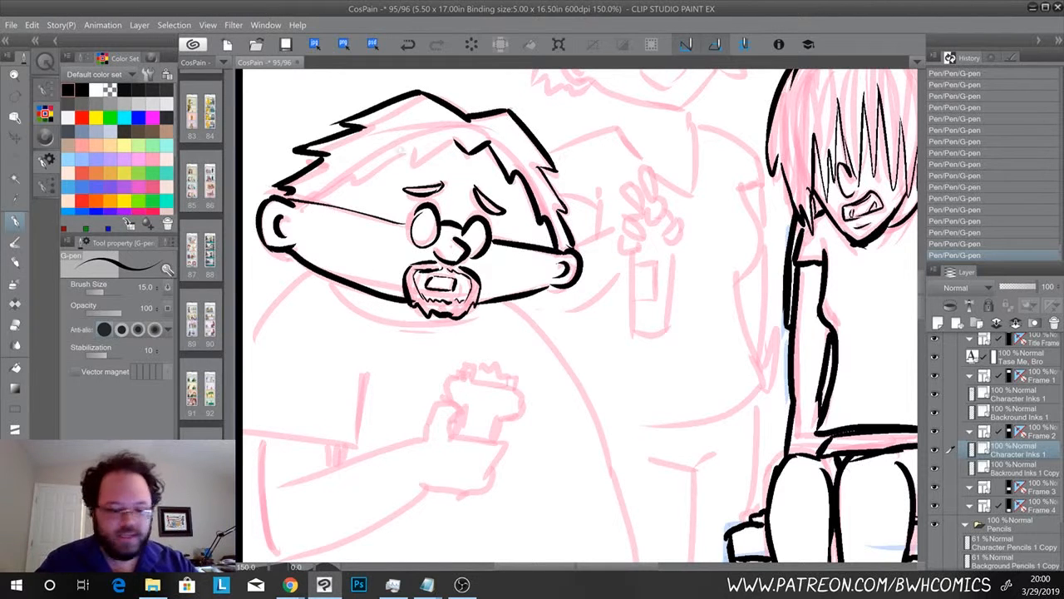
pyautogui.moveTo(451, 141)
pyautogui.mouseDown()
pyautogui.moveTo(355, 180)
pyautogui.moveTo(339, 168)
pyautogui.moveTo(307, 200)
pyautogui.moveTo(297, 192)
pyautogui.mouseUp()
pyautogui.moveTo(346, 163); pyautogui.dragTo(362, 184)
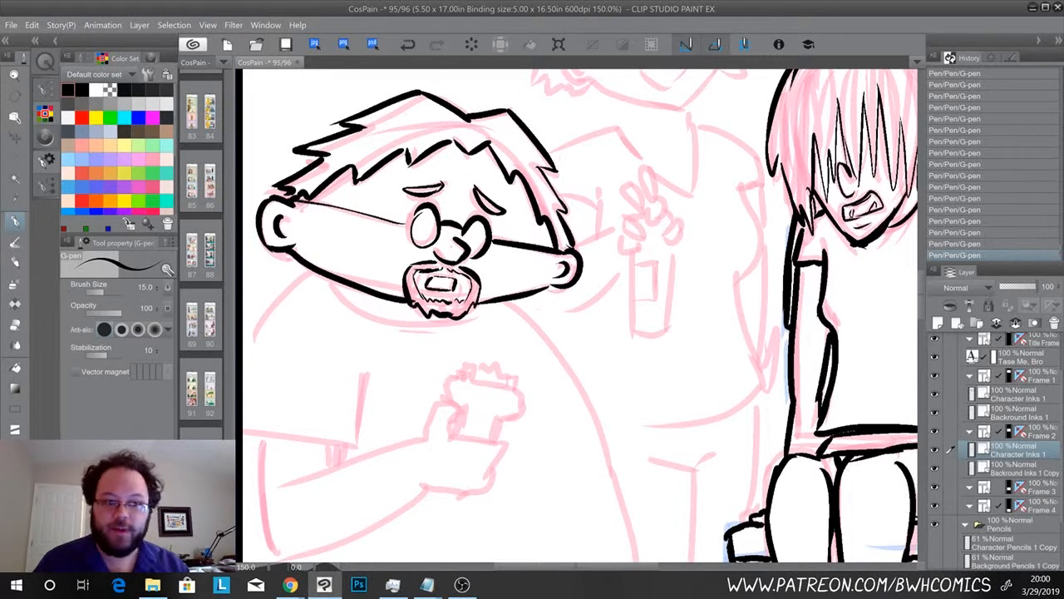
# Ink the bearded man's neck fold, the long curve of his far shoulder and belly, and his near shoulder
pyautogui.moveTo(385, 359)
pyautogui.mouseDown()
pyautogui.moveTo(404, 361)
pyautogui.moveTo(405, 309)
pyautogui.mouseUp()
pyautogui.moveTo(336, 232)
pyautogui.mouseDown()
pyautogui.moveTo(456, 280)
pyautogui.moveTo(465, 269)
pyautogui.moveTo(619, 488)
pyautogui.moveTo(573, 441)
pyautogui.moveTo(572, 388)
pyautogui.moveTo(623, 472)
pyautogui.mouseUp()
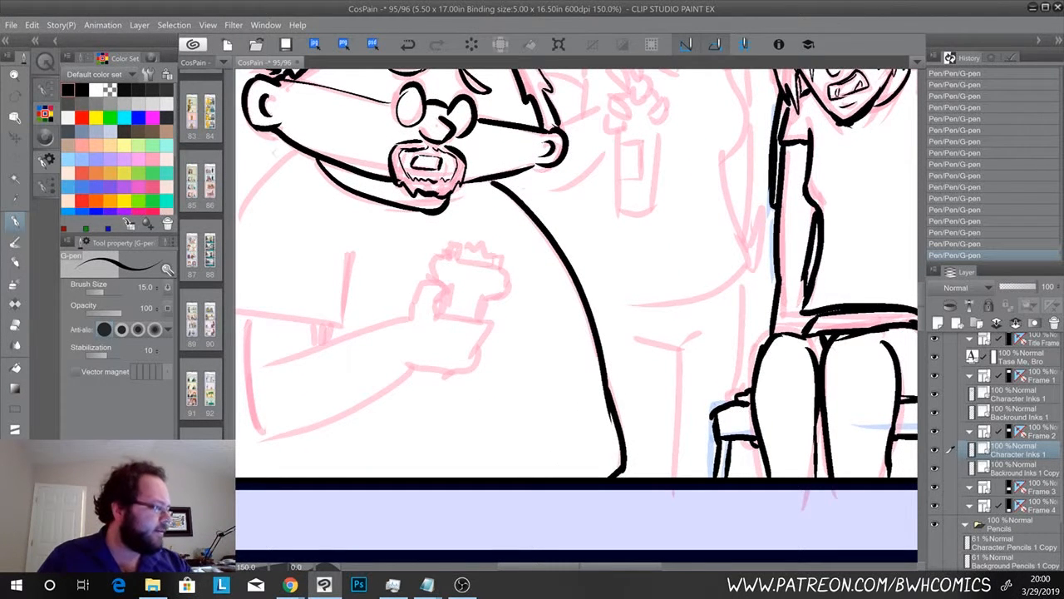
pyautogui.moveTo(337, 369); pyautogui.dragTo(442, 377)
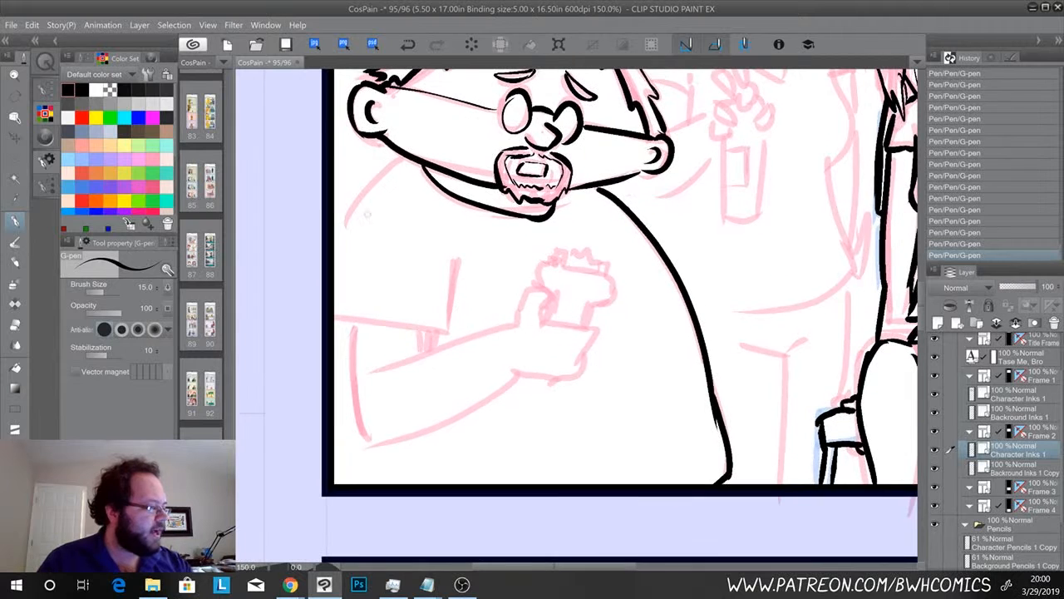
pyautogui.moveTo(400, 156); pyautogui.dragTo(329, 223)
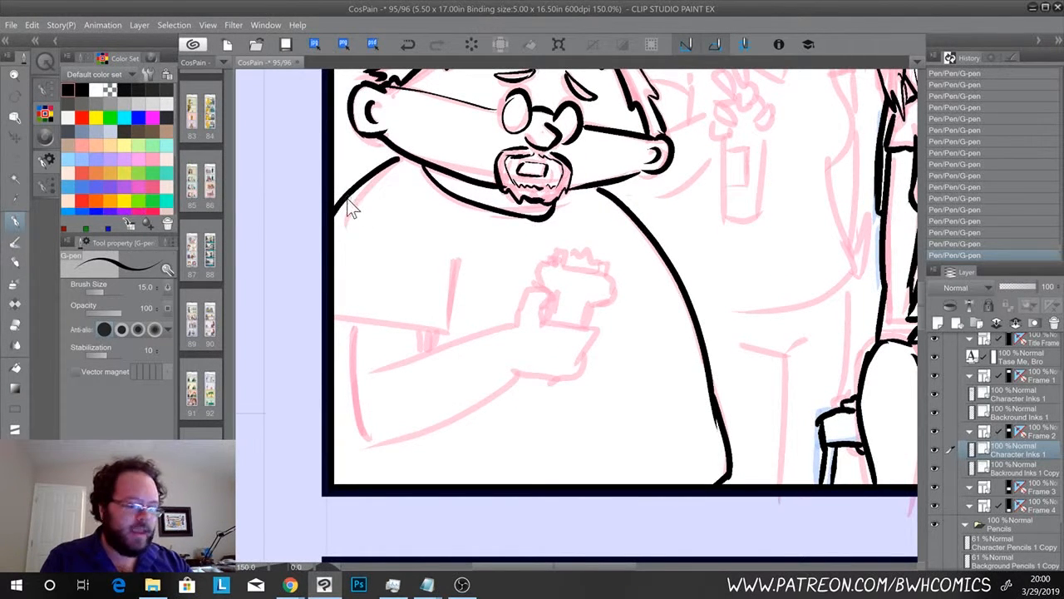
pyautogui.hotkey('ctrl', 'z')
pyautogui.hotkey('ctrl', 'y')
# Ink the bearded man's short sleeve with its inner edge, hem and outer edge, redrawing the outer edge once
pyautogui.moveTo(457, 256)
pyautogui.mouseDown()
pyautogui.moveTo(447, 333)
pyautogui.moveTo(344, 327)
pyautogui.mouseUp()
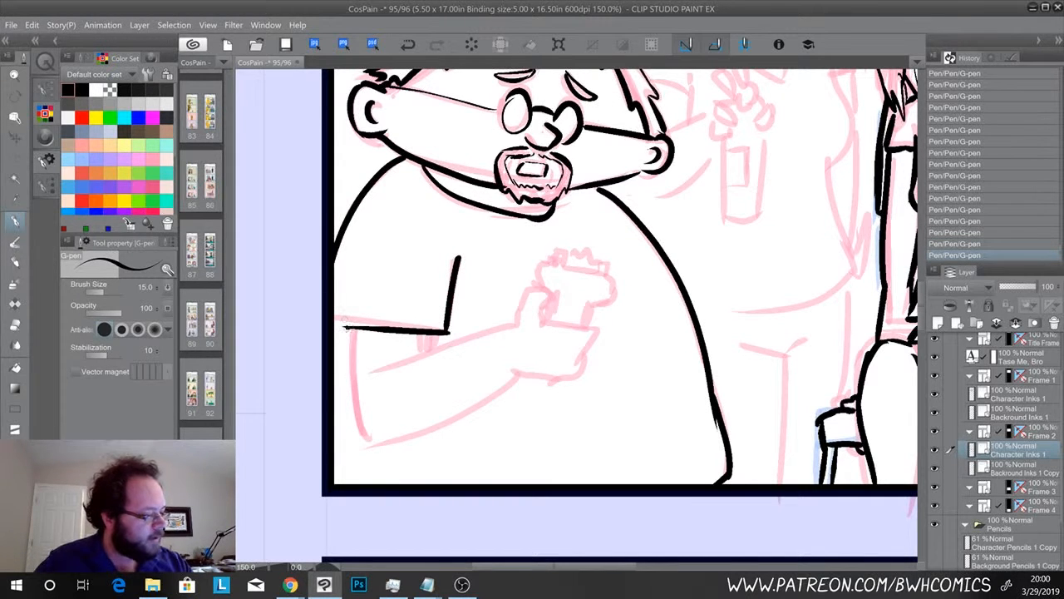
pyautogui.moveTo(348, 246); pyautogui.dragTo(336, 328)
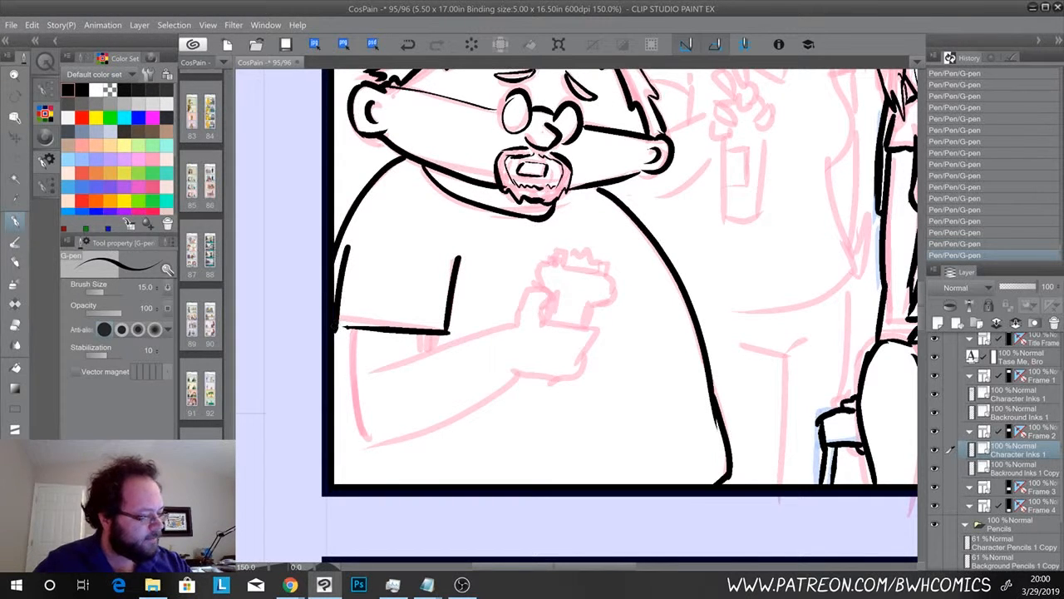
pyautogui.hotkey('ctrl', 'z')
pyautogui.moveTo(350, 246)
pyautogui.mouseDown()
pyautogui.moveTo(324, 328)
pyautogui.moveTo(355, 329)
pyautogui.mouseUp()
# Ink the bearded man's bent arm below the sleeve, from the elbow along both forearm edges to the wrist
pyautogui.moveTo(436, 332); pyautogui.dragTo(429, 350)
pyautogui.moveTo(352, 333); pyautogui.dragTo(366, 446)
pyautogui.moveTo(380, 375); pyautogui.dragTo(511, 330)
pyautogui.moveTo(367, 449); pyautogui.dragTo(512, 383)
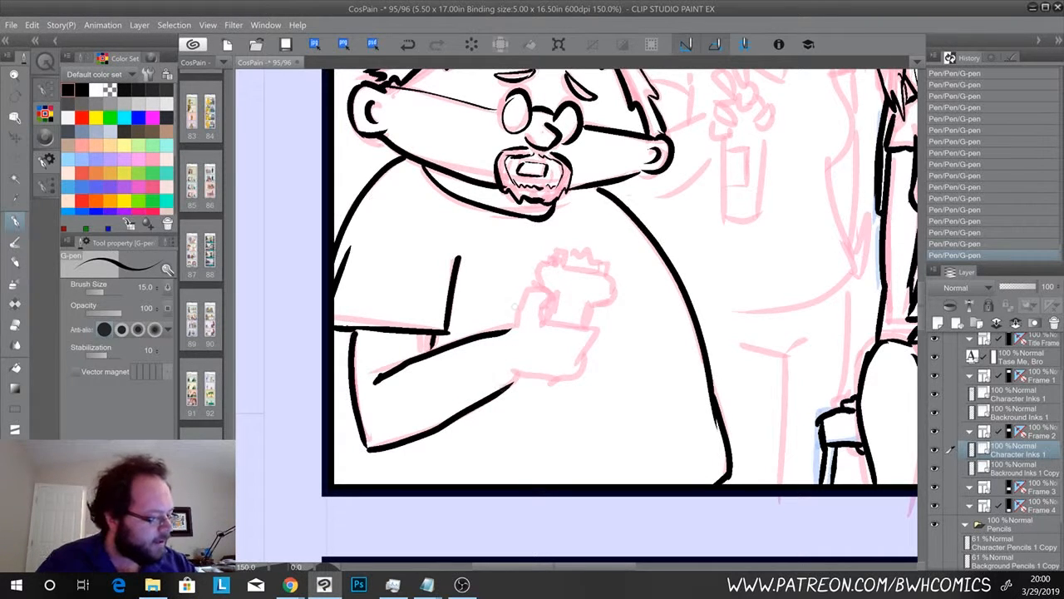
# Ink the bearded man's hand with its raised thumb and the outline of the small object it holds
pyautogui.moveTo(510, 331)
pyautogui.mouseDown()
pyautogui.moveTo(550, 296)
pyautogui.moveTo(549, 318)
pyautogui.moveTo(595, 329)
pyautogui.moveTo(569, 374)
pyautogui.moveTo(516, 376)
pyautogui.mouseUp()
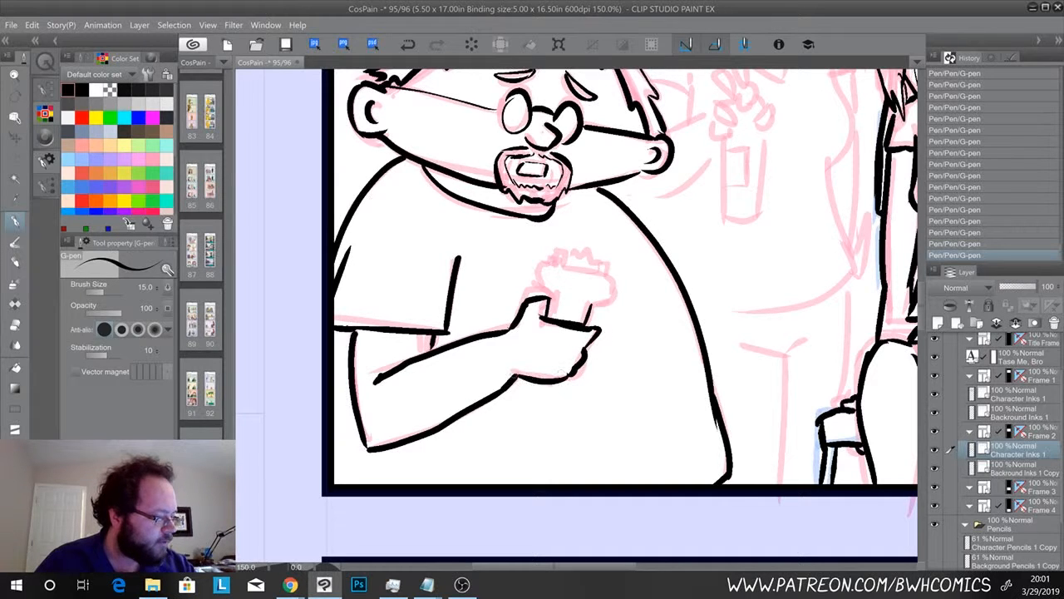
pyautogui.moveTo(550, 294)
pyautogui.mouseDown()
pyautogui.moveTo(570, 313)
pyautogui.moveTo(616, 293)
pyautogui.mouseUp()
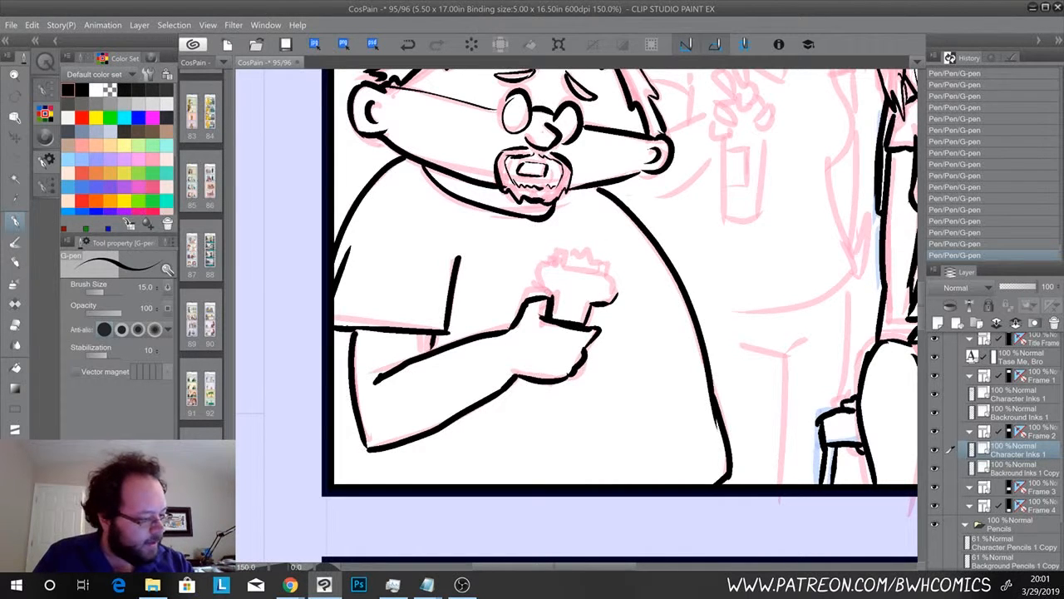
pyautogui.moveTo(553, 296)
pyautogui.mouseDown()
pyautogui.moveTo(557, 314)
pyautogui.moveTo(537, 282)
pyautogui.moveTo(542, 264)
pyautogui.moveTo(565, 261)
pyautogui.moveTo(564, 271)
pyautogui.moveTo(614, 283)
pyautogui.moveTo(620, 301)
pyautogui.mouseUp()
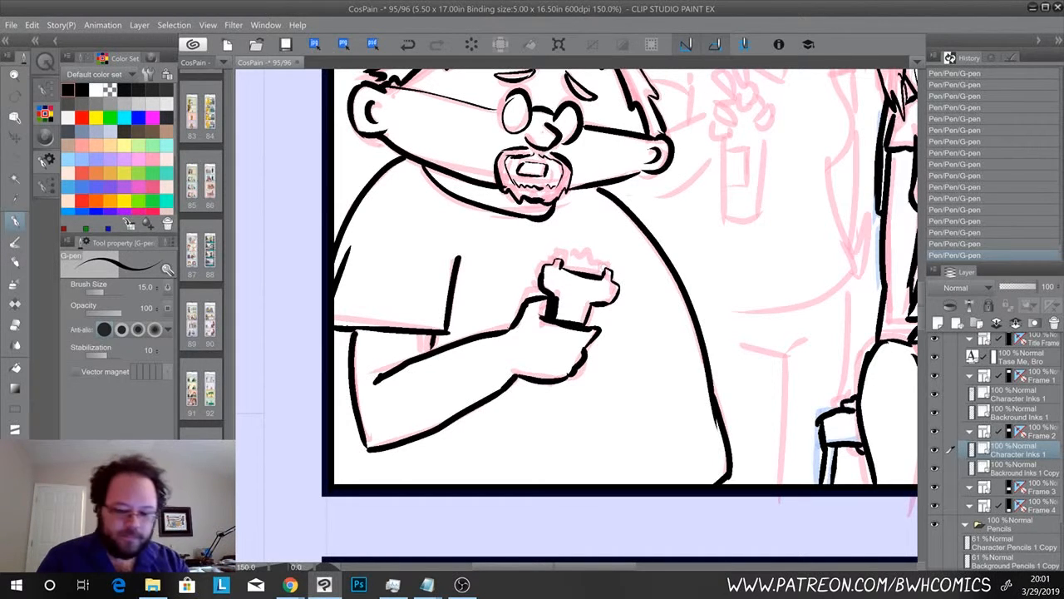
# Ink the standing figure's far collar edge and the fingers gripping the top of the can
pyautogui.hotkey('ctrl', '-')
pyautogui.moveTo(609, 325); pyautogui.dragTo(582, 431)
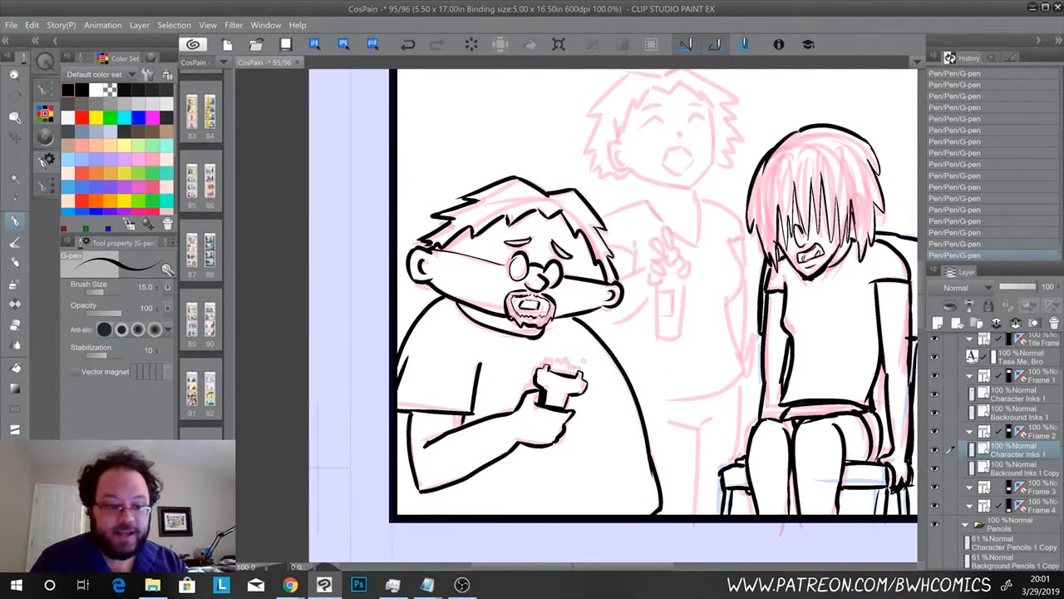
pyautogui.moveTo(607, 366); pyautogui.dragTo(491, 482)
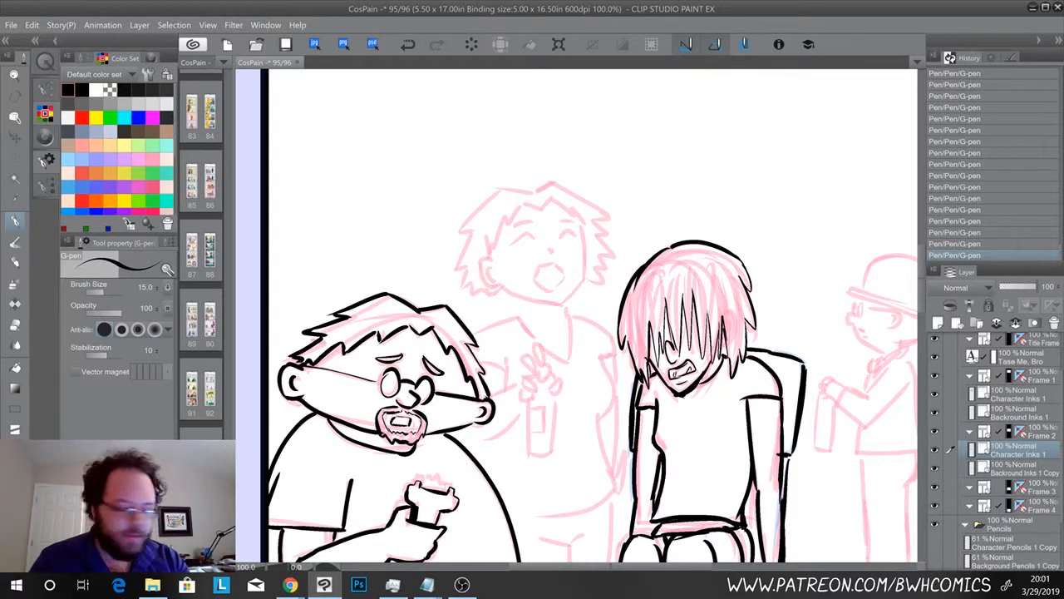
pyautogui.hotkey('ctrl', '+')
pyautogui.hotkey('ctrl', '+')
pyautogui.hotkey('ctrl', '-')
pyautogui.hotkey('ctrl', '+')
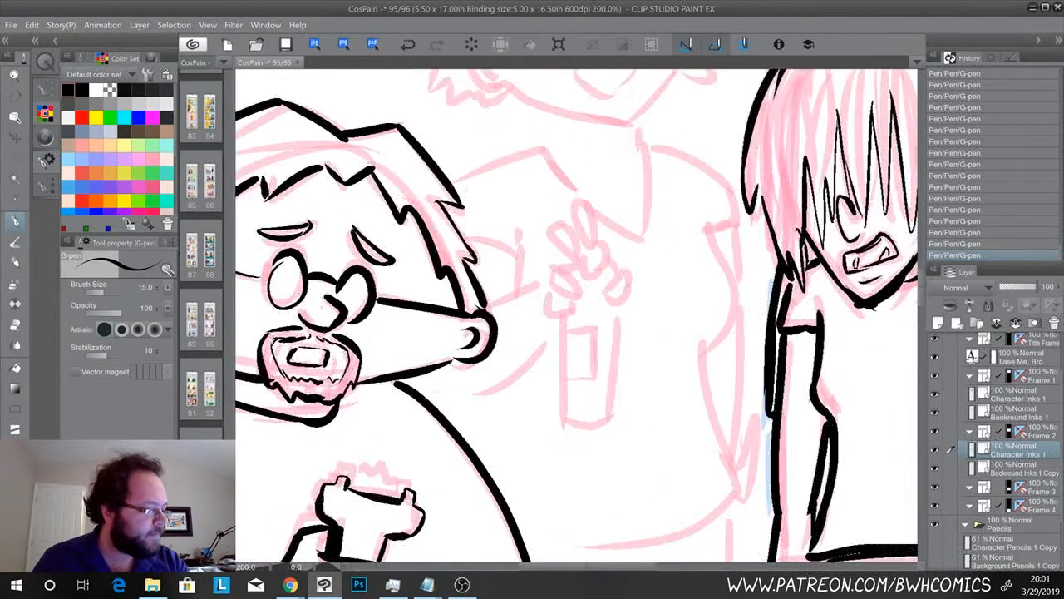
pyautogui.moveTo(572, 339); pyautogui.dragTo(443, 394)
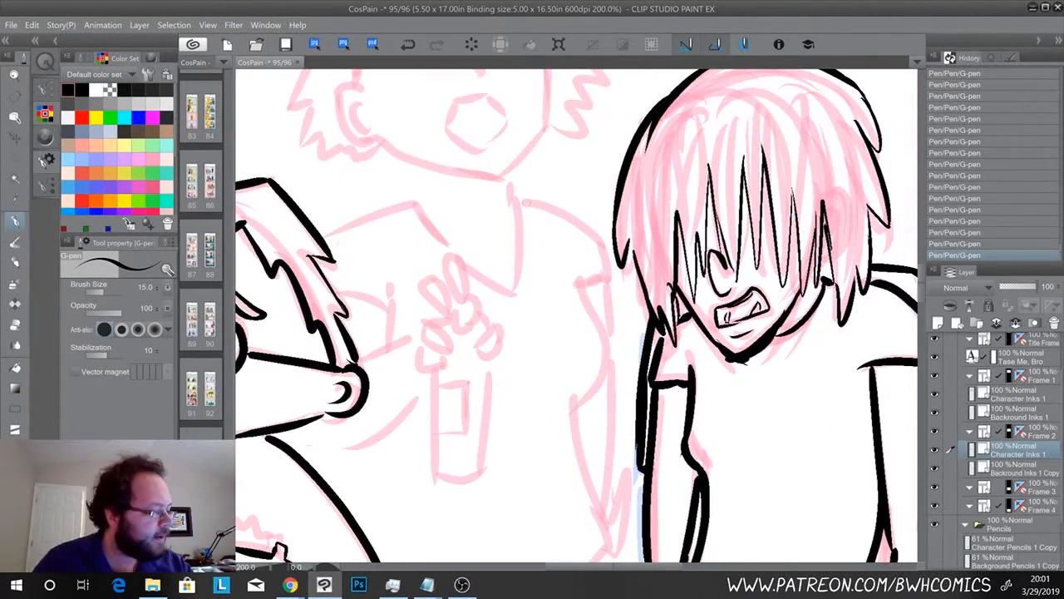
pyautogui.moveTo(518, 202); pyautogui.dragTo(512, 291)
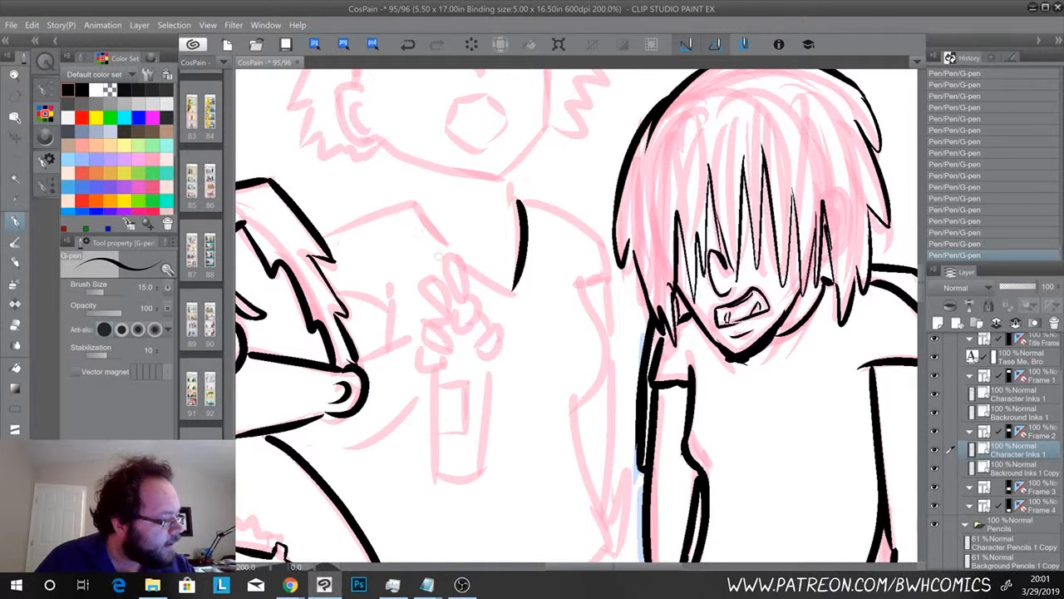
pyautogui.moveTo(448, 264)
pyautogui.mouseDown()
pyautogui.moveTo(463, 291)
pyautogui.moveTo(447, 280)
pyautogui.moveTo(432, 309)
pyautogui.moveTo(455, 321)
pyautogui.moveTo(472, 301)
pyautogui.moveTo(490, 360)
pyautogui.moveTo(499, 324)
pyautogui.mouseUp()
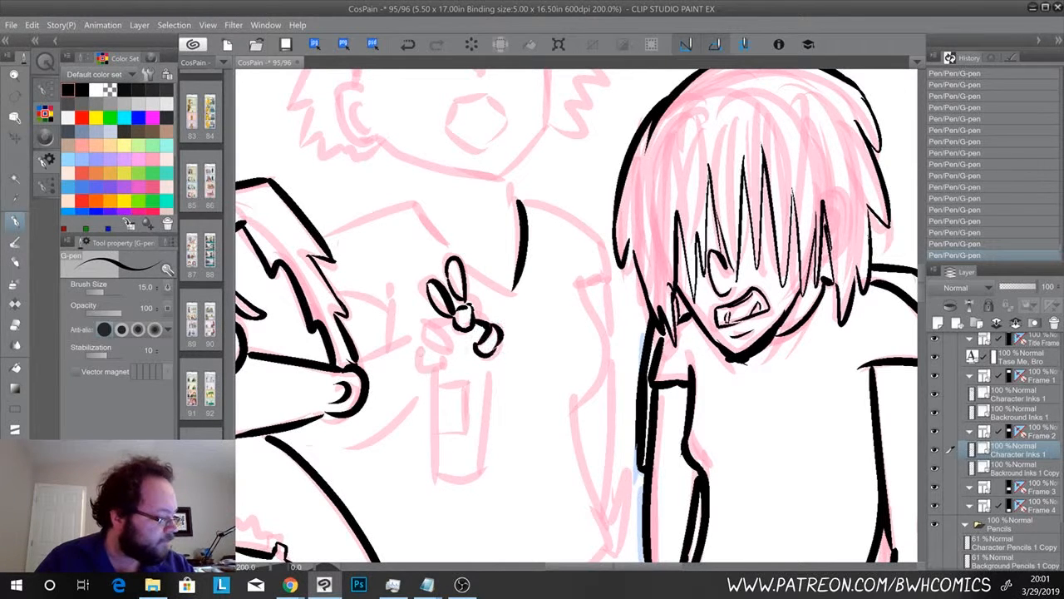
pyautogui.moveTo(430, 285)
pyautogui.mouseDown()
pyautogui.moveTo(425, 318)
pyautogui.moveTo(452, 336)
pyautogui.moveTo(447, 349)
pyautogui.moveTo(429, 334)
pyautogui.moveTo(439, 352)
pyautogui.moveTo(450, 346)
pyautogui.mouseUp()
pyautogui.moveTo(433, 321)
pyautogui.mouseDown()
pyautogui.moveTo(418, 365)
pyautogui.moveTo(443, 364)
pyautogui.mouseUp()
pyautogui.moveTo(429, 321); pyautogui.dragTo(457, 329)
pyautogui.moveTo(478, 338); pyautogui.dragTo(455, 338)
# Ink the can's sides, rounded base and rectangular label, redrawing the label line
pyautogui.press('space')
pyautogui.moveTo(459, 385)
pyautogui.mouseDown()
pyautogui.moveTo(464, 306)
pyautogui.moveTo(488, 397)
pyautogui.mouseUp()
pyautogui.moveTo(443, 291)
pyautogui.mouseDown()
pyautogui.moveTo(436, 397)
pyautogui.moveTo(487, 397)
pyautogui.mouseUp()
pyautogui.moveTo(440, 311)
pyautogui.mouseDown()
pyautogui.moveTo(470, 308)
pyautogui.moveTo(455, 360)
pyautogui.mouseUp()
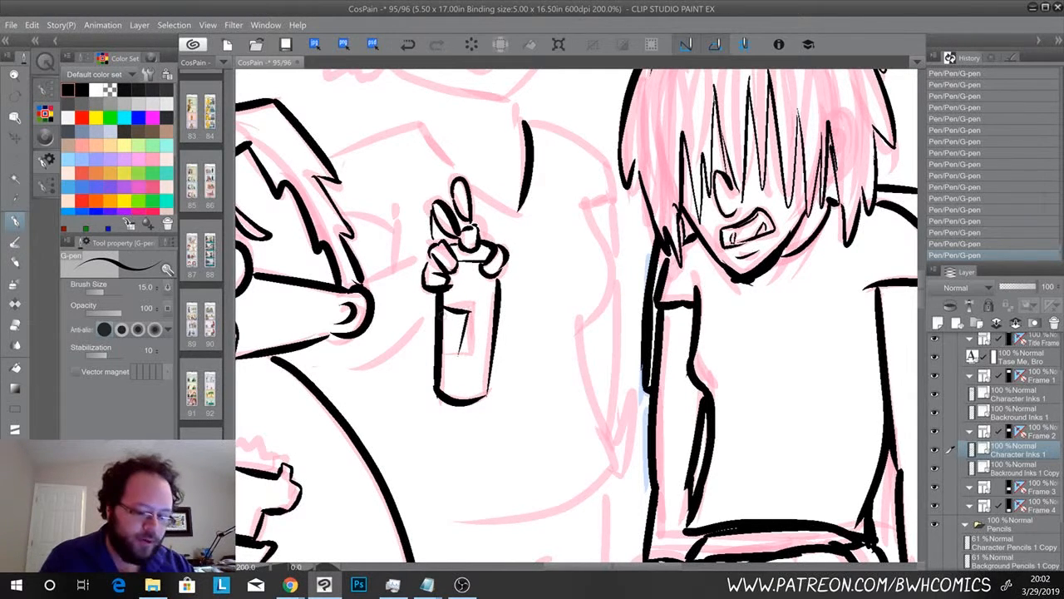
pyautogui.hotkey('ctrl', 'z')
pyautogui.moveTo(469, 310)
pyautogui.mouseDown()
pyautogui.moveTo(463, 354)
pyautogui.moveTo(441, 359)
pyautogui.mouseUp()
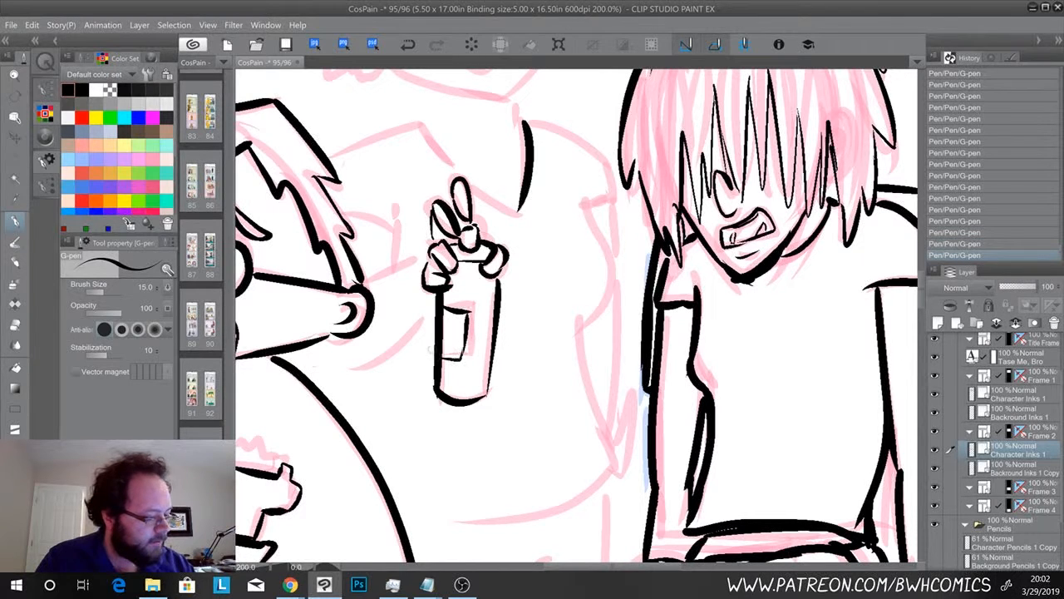
# Ink the standing figure's forearm behind the bearded man's head, along with the sleeve opening above it
pyautogui.moveTo(435, 282); pyautogui.dragTo(483, 291)
pyautogui.moveTo(475, 254); pyautogui.dragTo(412, 290)
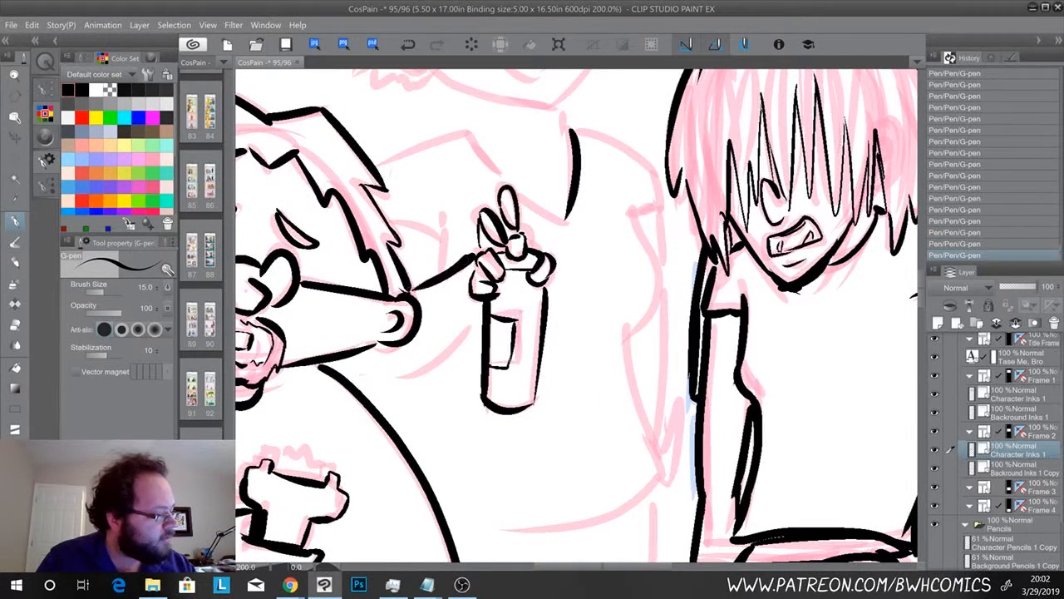
pyautogui.moveTo(477, 323)
pyautogui.mouseDown()
pyautogui.moveTo(392, 376)
pyautogui.moveTo(366, 357)
pyautogui.mouseUp()
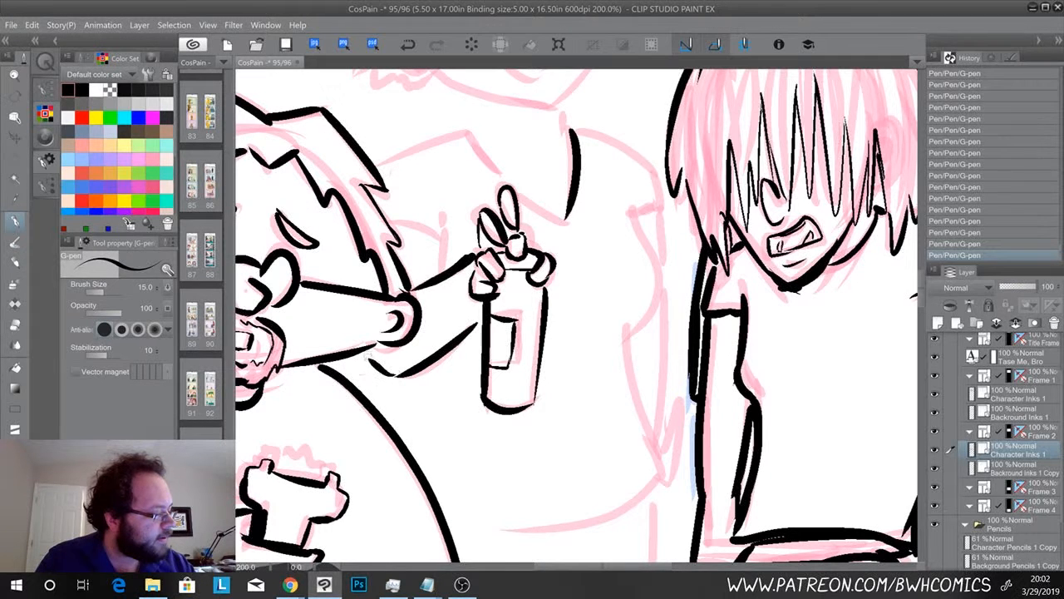
pyautogui.moveTo(443, 245)
pyautogui.mouseDown()
pyautogui.moveTo(440, 271)
pyautogui.moveTo(387, 220)
pyautogui.moveTo(447, 241)
pyautogui.mouseUp()
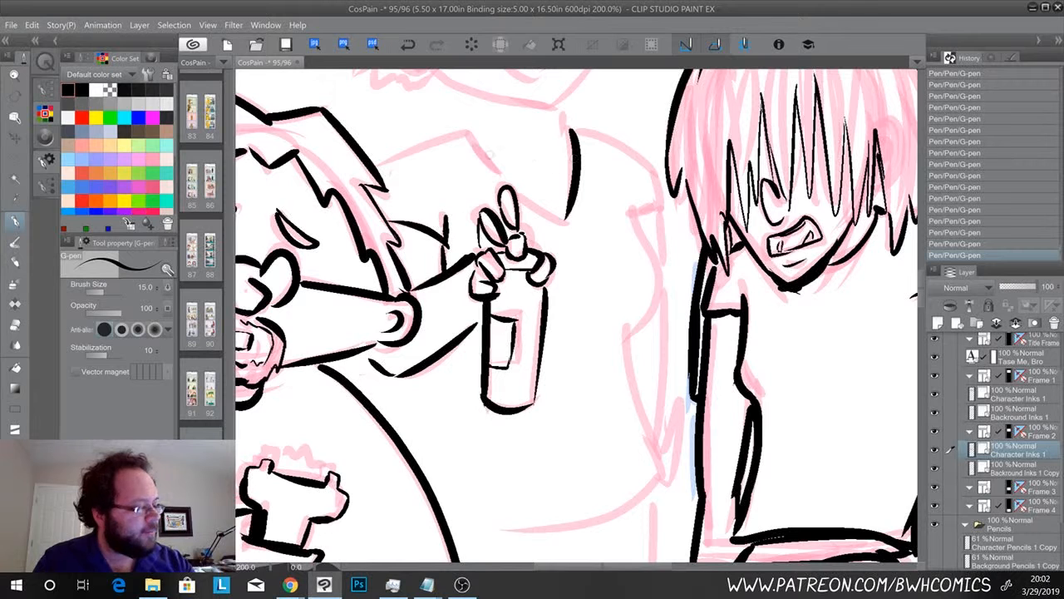
# Ink the standing figure's near collar, near shoulder line and both sides of the neck
pyautogui.moveTo(467, 143)
pyautogui.mouseDown()
pyautogui.moveTo(502, 183)
pyautogui.moveTo(567, 223)
pyautogui.mouseUp()
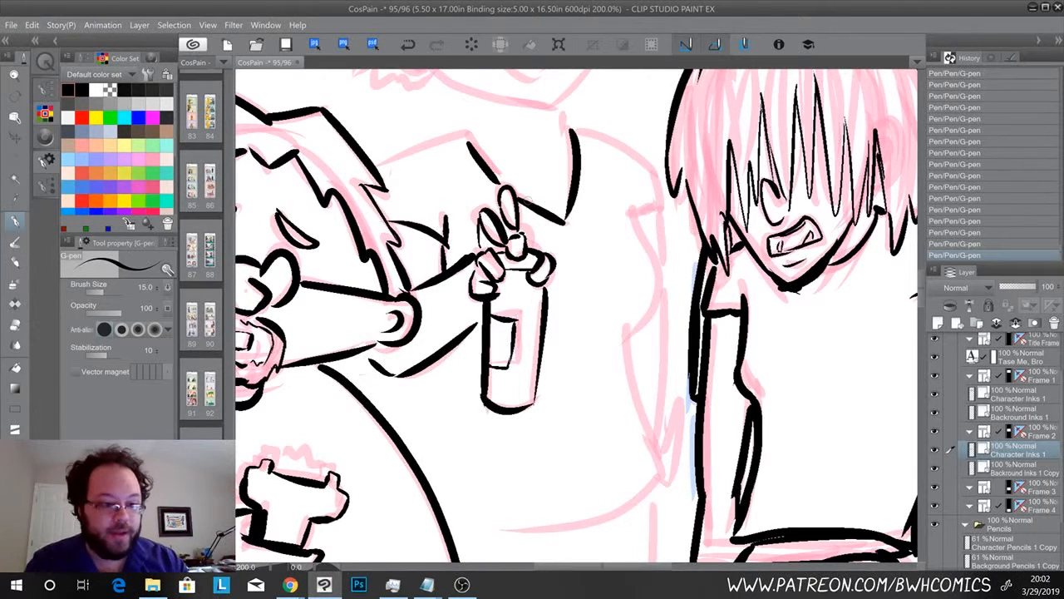
pyautogui.moveTo(461, 128); pyautogui.dragTo(468, 150)
pyautogui.moveTo(470, 103)
pyautogui.mouseDown()
pyautogui.moveTo(474, 143)
pyautogui.moveTo(373, 163)
pyautogui.mouseUp()
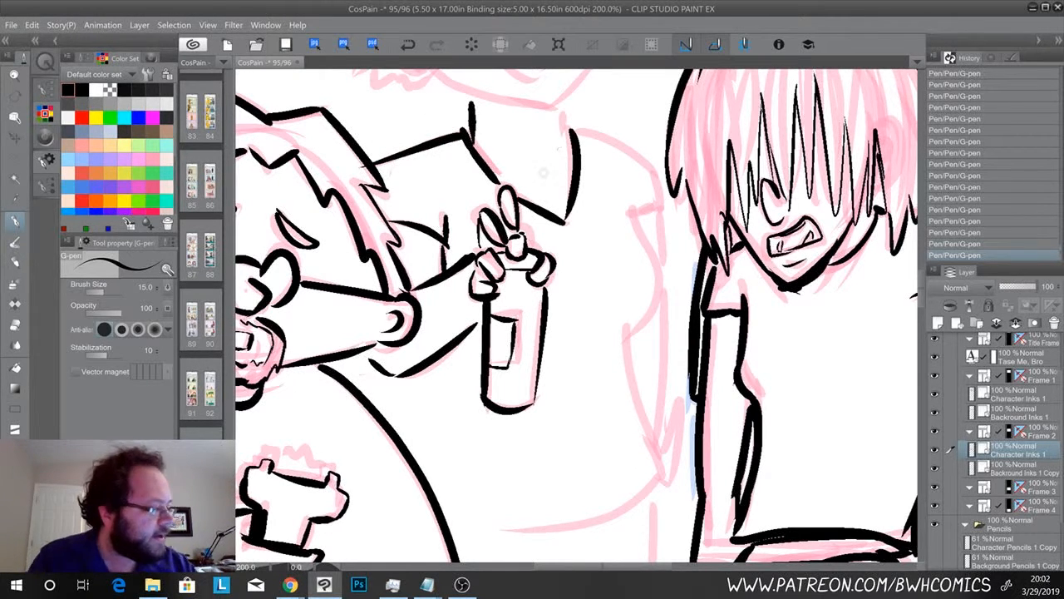
pyautogui.moveTo(547, 195); pyautogui.dragTo(586, 333)
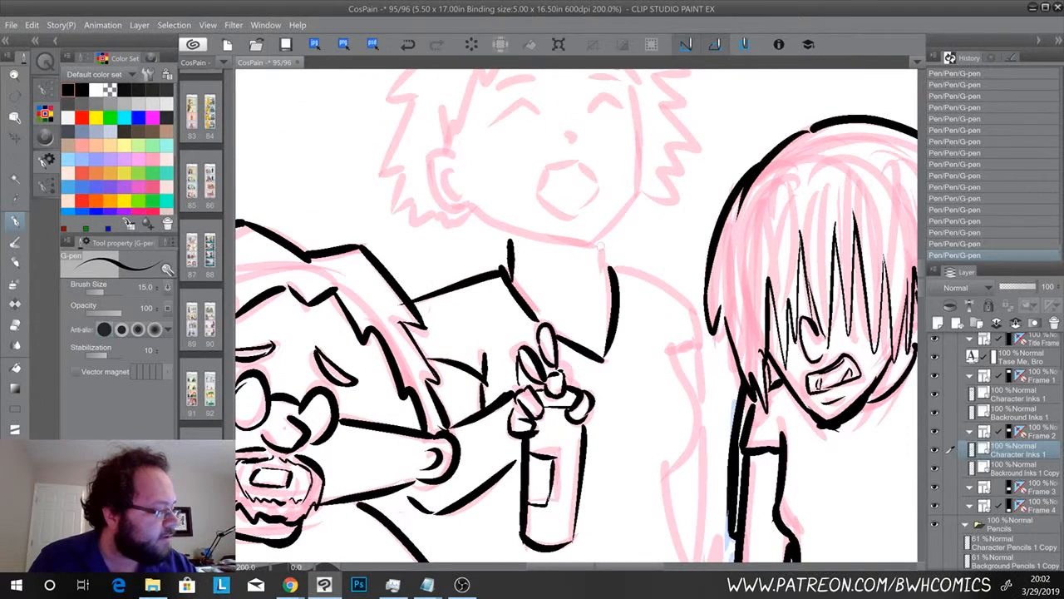
pyautogui.moveTo(557, 258); pyautogui.dragTo(595, 316)
# Ink the standing figure's jawline, chin and far cheek, redrawing the near jaw stroke once
pyautogui.moveTo(509, 269)
pyautogui.mouseDown()
pyautogui.moveTo(586, 309)
pyautogui.moveTo(634, 314)
pyautogui.mouseUp()
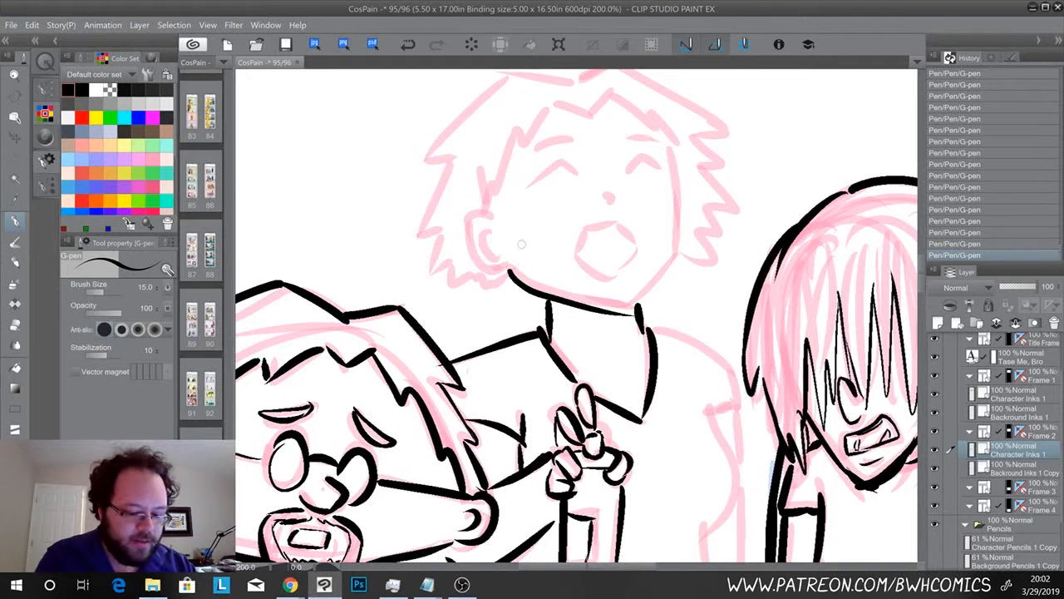
pyautogui.hotkey('ctrl', 'z')
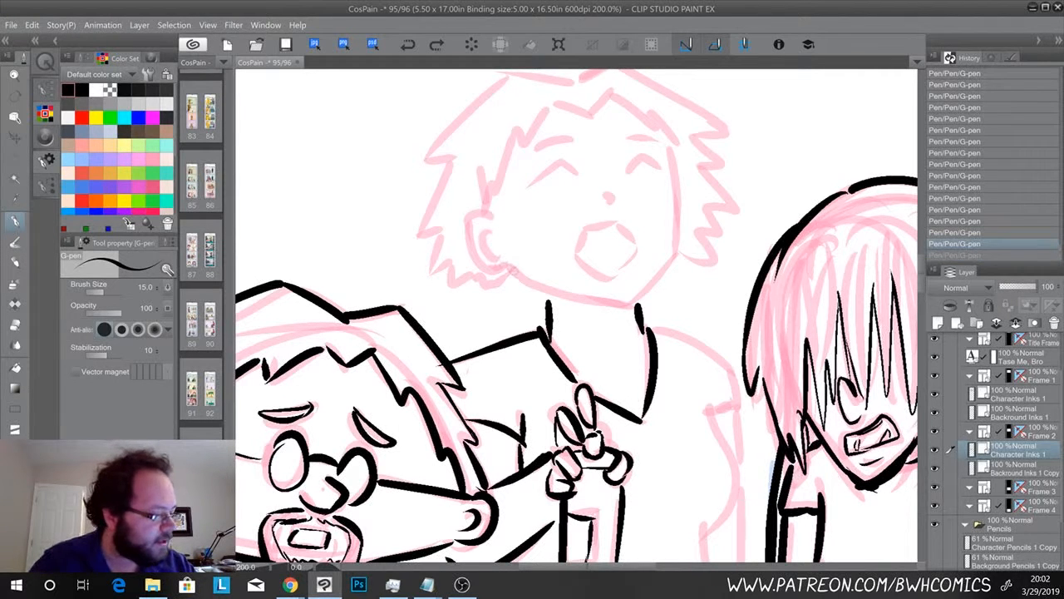
pyautogui.moveTo(509, 268); pyautogui.dragTo(636, 311)
pyautogui.moveTo(678, 254); pyautogui.dragTo(635, 307)
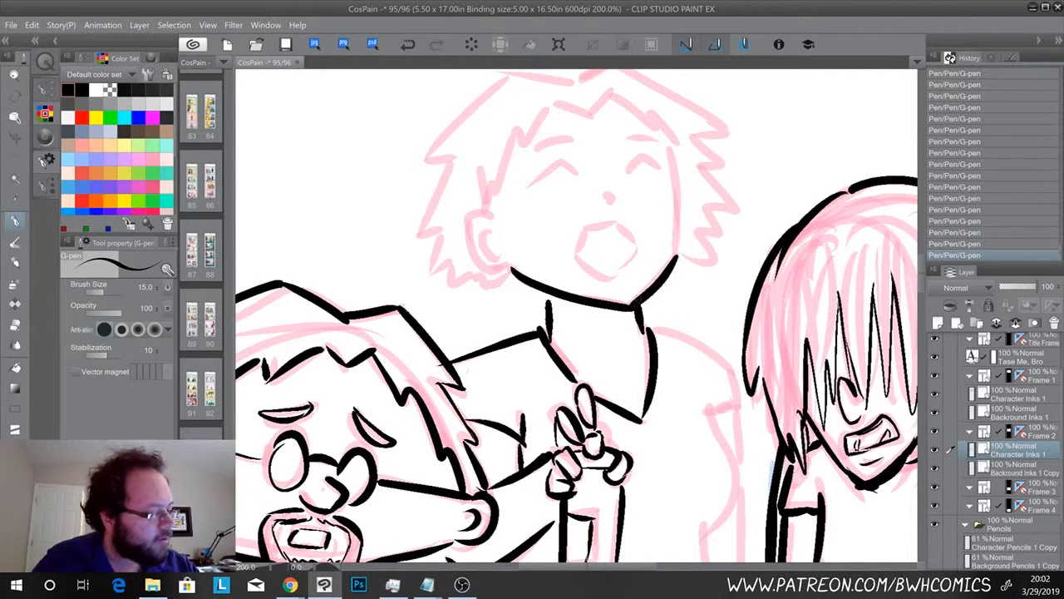
pyautogui.moveTo(675, 147)
pyautogui.mouseDown()
pyautogui.moveTo(683, 236)
pyautogui.moveTo(671, 268)
pyautogui.mouseUp()
# Ink the standing figure's jagged hairline across the forehead and down to the ear, plus the ear itself
pyautogui.moveTo(588, 116)
pyautogui.mouseDown()
pyautogui.moveTo(536, 107)
pyautogui.moveTo(495, 192)
pyautogui.mouseUp()
pyautogui.moveTo(509, 143)
pyautogui.mouseDown()
pyautogui.moveTo(485, 208)
pyautogui.moveTo(505, 266)
pyautogui.mouseUp()
pyautogui.moveTo(482, 230); pyautogui.dragTo(497, 259)
pyautogui.moveTo(590, 113)
pyautogui.mouseDown()
pyautogui.moveTo(650, 120)
pyautogui.moveTo(680, 143)
pyautogui.mouseUp()
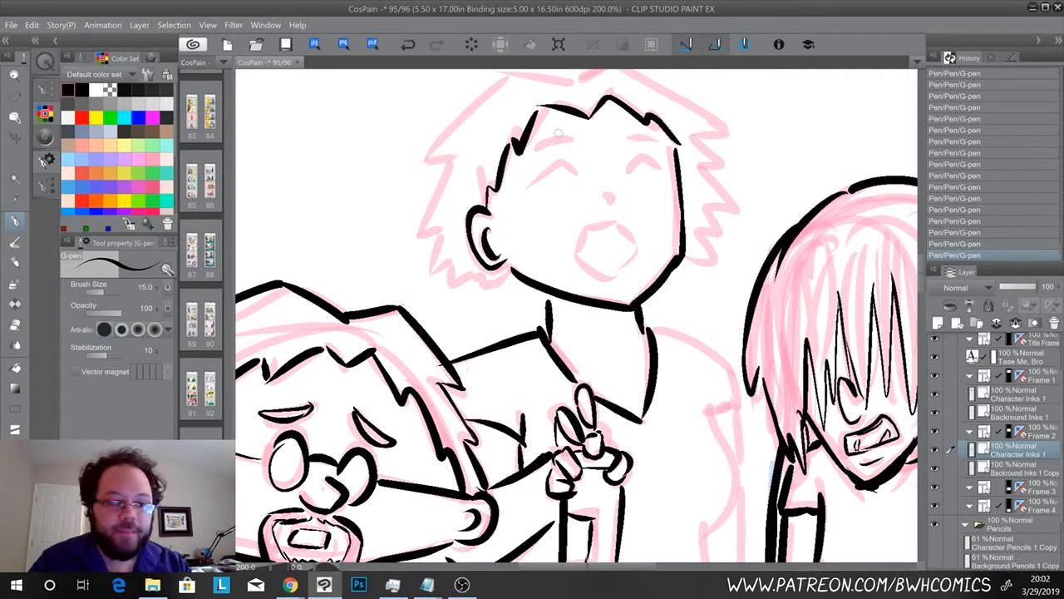
# Ink the spiky outer outline of the standing figure's hair on both sides of the head, redrawing the first crown stroke
pyautogui.moveTo(539, 277); pyautogui.dragTo(545, 346)
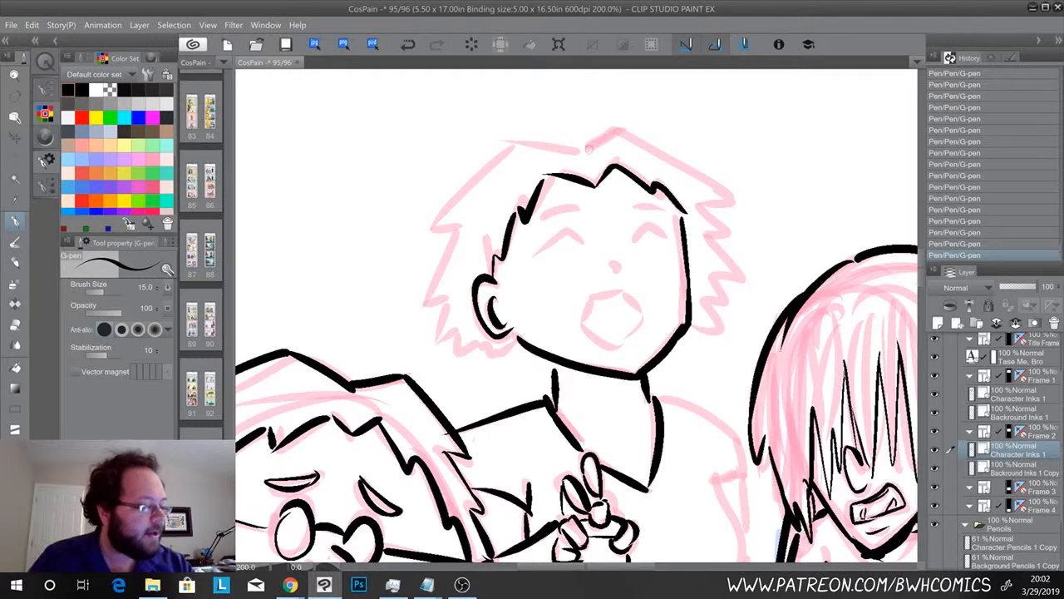
pyautogui.moveTo(587, 150); pyautogui.dragTo(630, 135)
pyautogui.hotkey('ctrl', 'z')
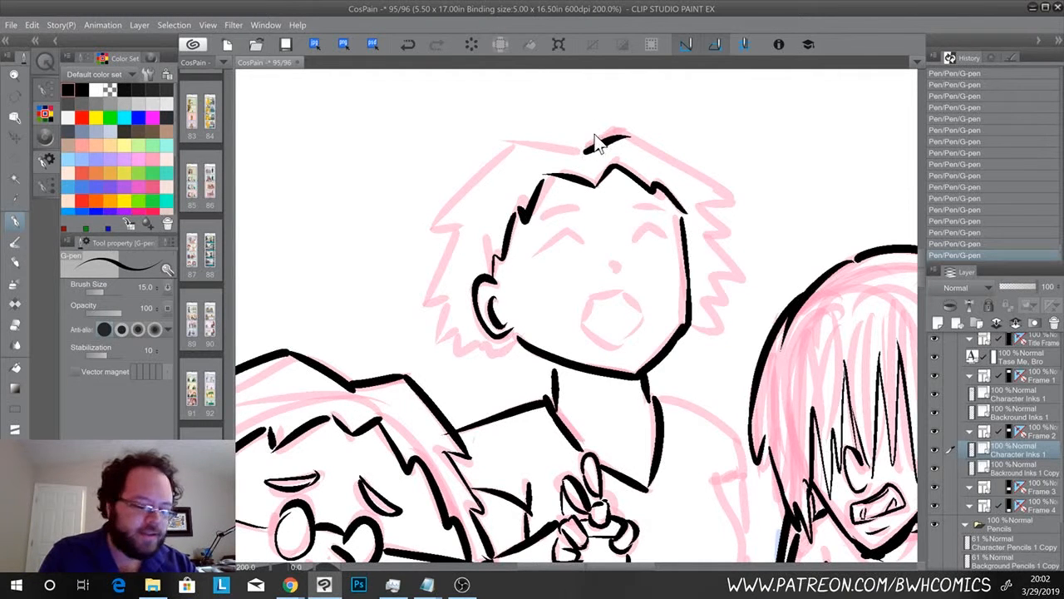
pyautogui.moveTo(579, 154)
pyautogui.mouseDown()
pyautogui.moveTo(631, 131)
pyautogui.moveTo(728, 195)
pyautogui.moveTo(696, 203)
pyautogui.moveTo(705, 240)
pyautogui.moveTo(745, 276)
pyautogui.moveTo(716, 282)
pyautogui.moveTo(710, 324)
pyautogui.mouseUp()
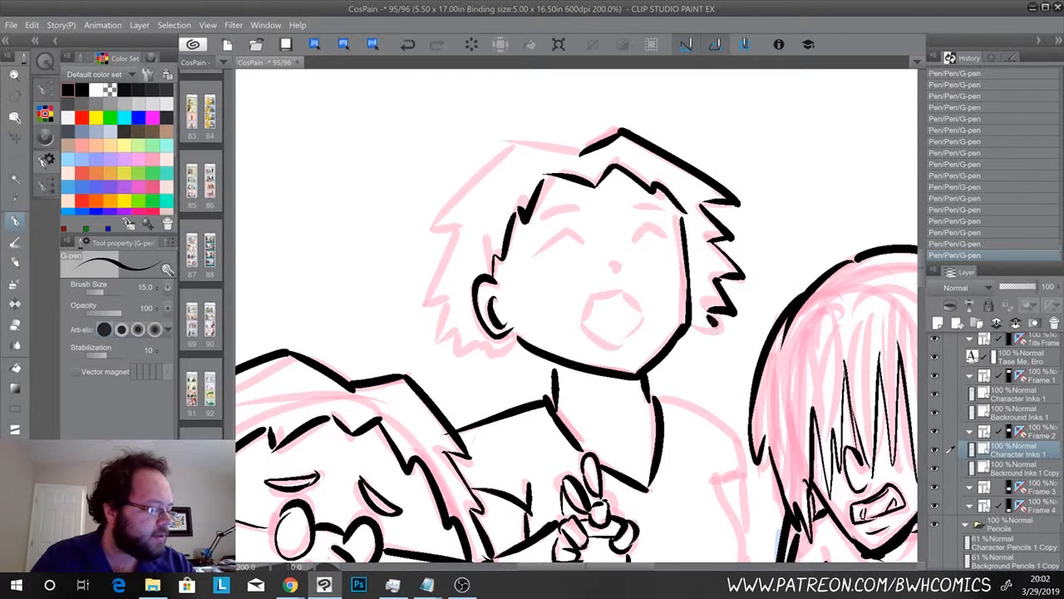
pyautogui.moveTo(582, 152)
pyautogui.mouseDown()
pyautogui.moveTo(505, 146)
pyautogui.moveTo(431, 226)
pyautogui.moveTo(459, 230)
pyautogui.moveTo(421, 302)
pyautogui.moveTo(445, 297)
pyautogui.moveTo(450, 314)
pyautogui.moveTo(436, 354)
pyautogui.mouseUp()
pyautogui.moveTo(452, 298)
pyautogui.mouseDown()
pyautogui.moveTo(440, 323)
pyautogui.moveTo(459, 356)
pyautogui.moveTo(515, 350)
pyautogui.mouseUp()
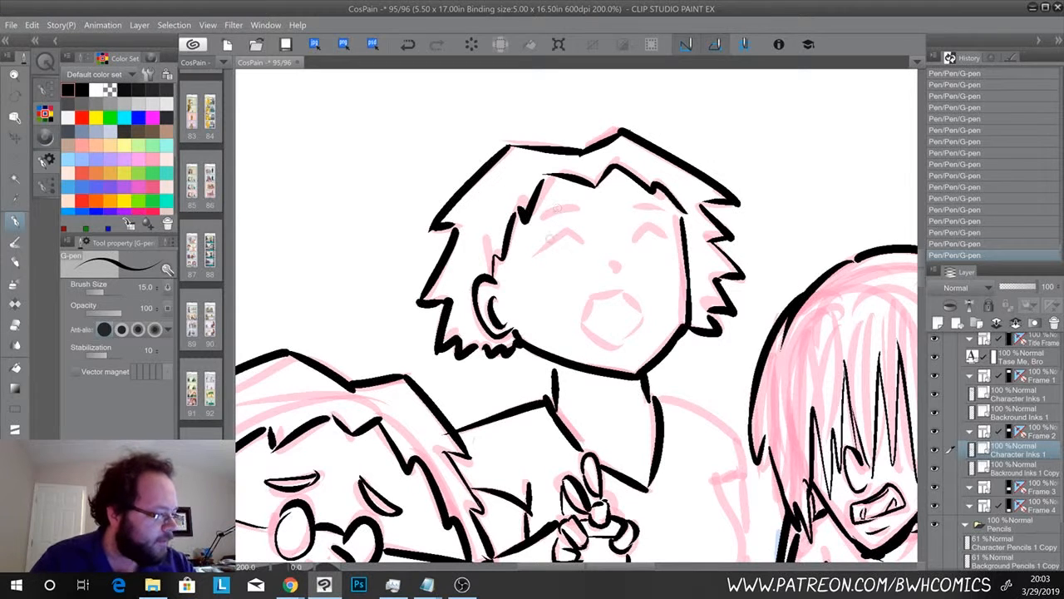
# Ink the standing figure's two closed, arched eyes and the small nose
pyautogui.moveTo(581, 242); pyautogui.dragTo(534, 253)
pyautogui.moveTo(635, 241); pyautogui.dragTo(668, 240)
pyautogui.moveTo(612, 262); pyautogui.dragTo(617, 270)
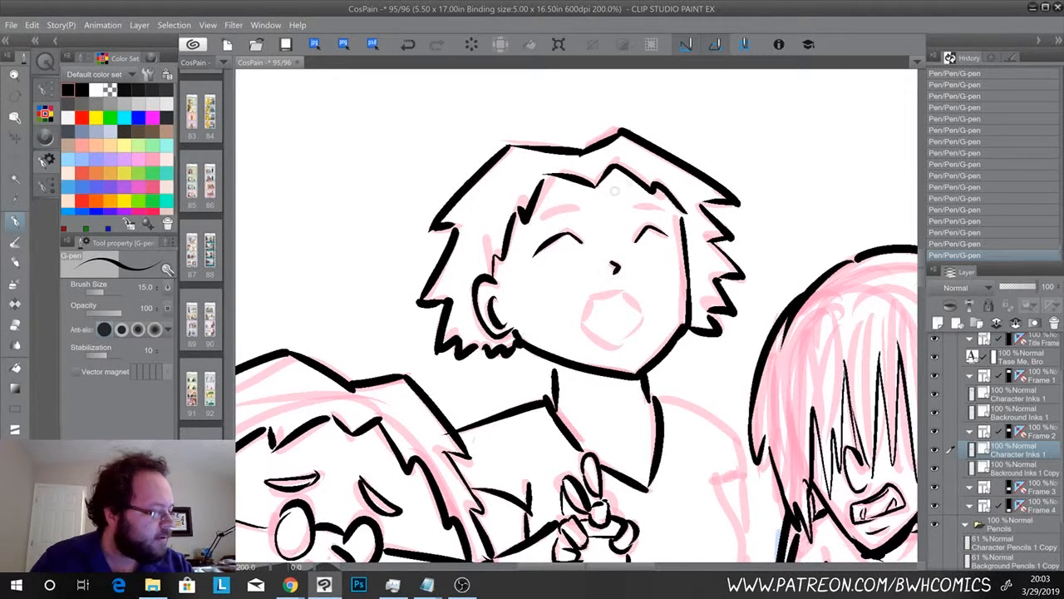
# Ink the standing figure's eyebrows, redrawing them over the pencil marks, and outline the wide-open mouth
pyautogui.moveTo(631, 207); pyautogui.dragTo(669, 206)
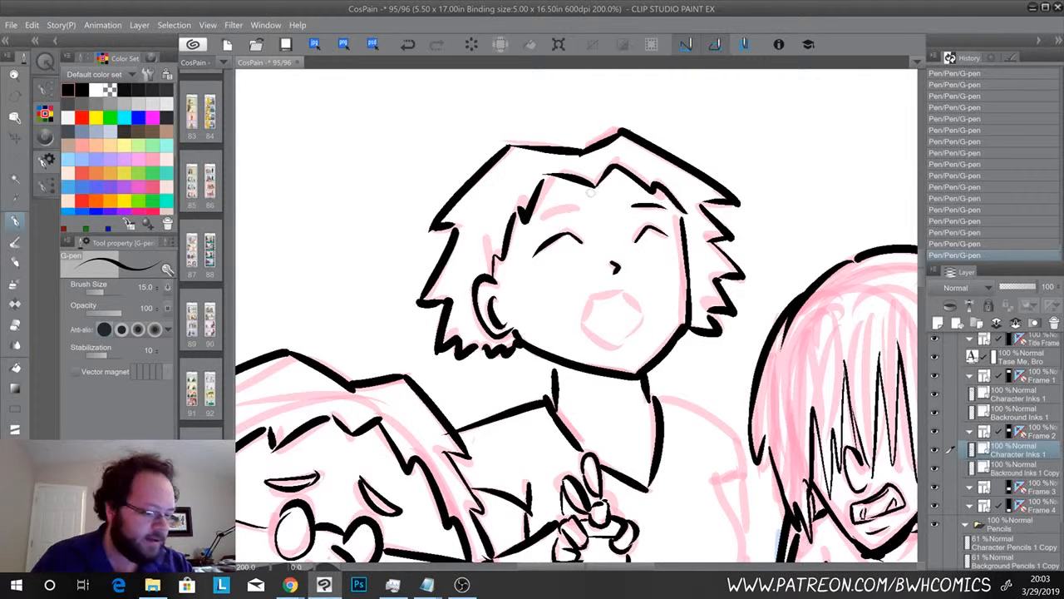
pyautogui.hotkey('ctrl', 'z')
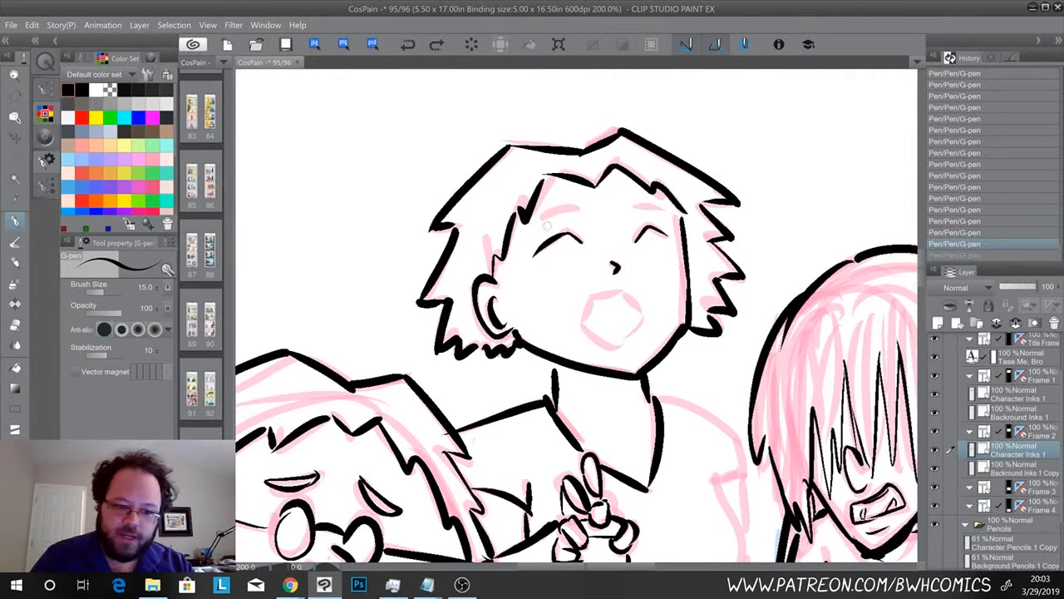
pyautogui.moveTo(576, 210); pyautogui.dragTo(540, 219)
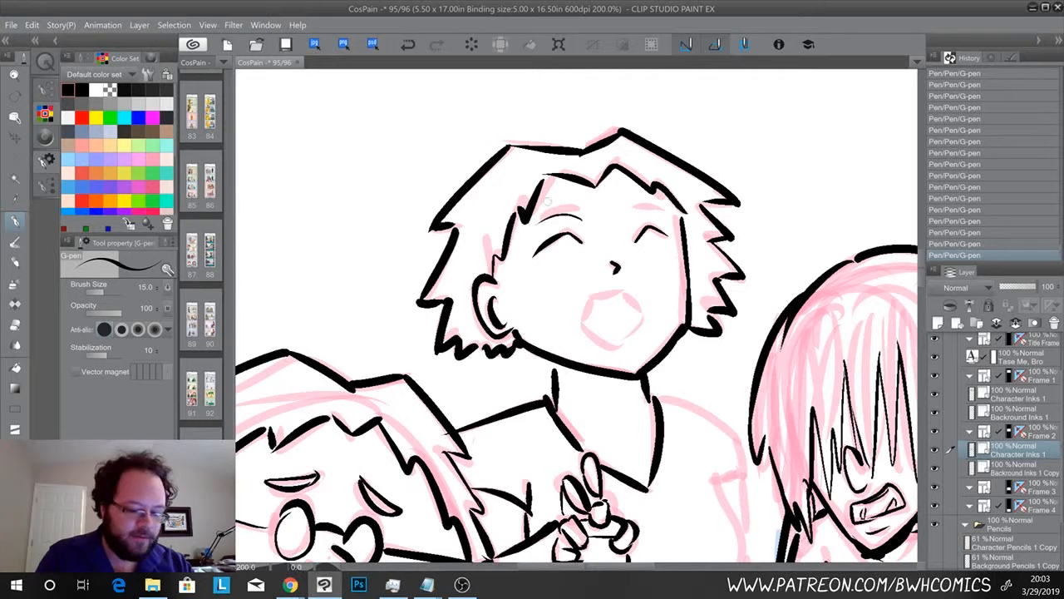
pyautogui.hotkey('ctrl', 'z')
pyautogui.hotkey('ctrl', 'y')
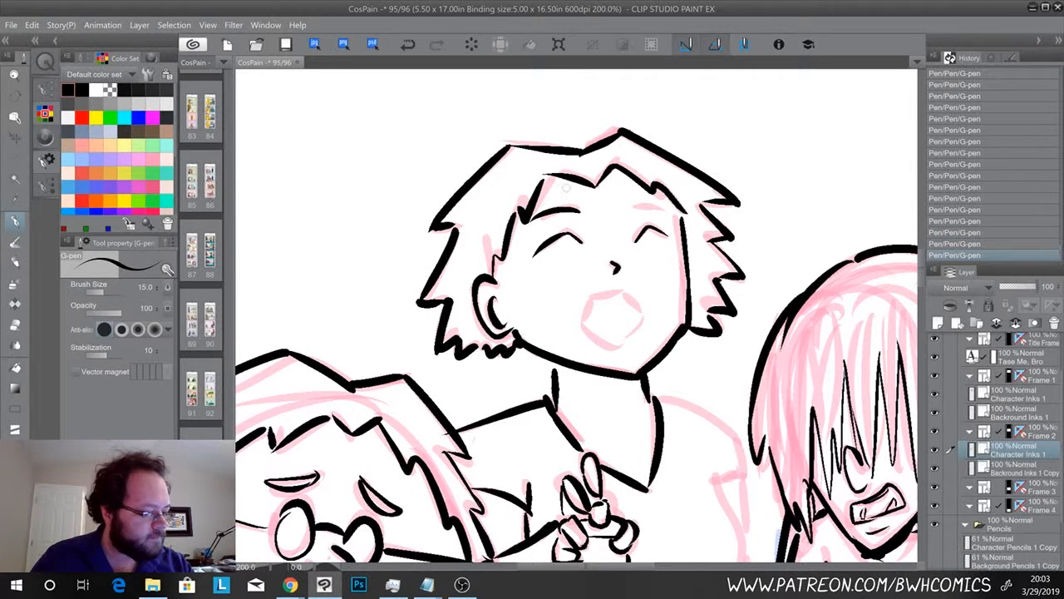
pyautogui.hotkey('ctrl', 'z')
pyautogui.hotkey('ctrl', 'y')
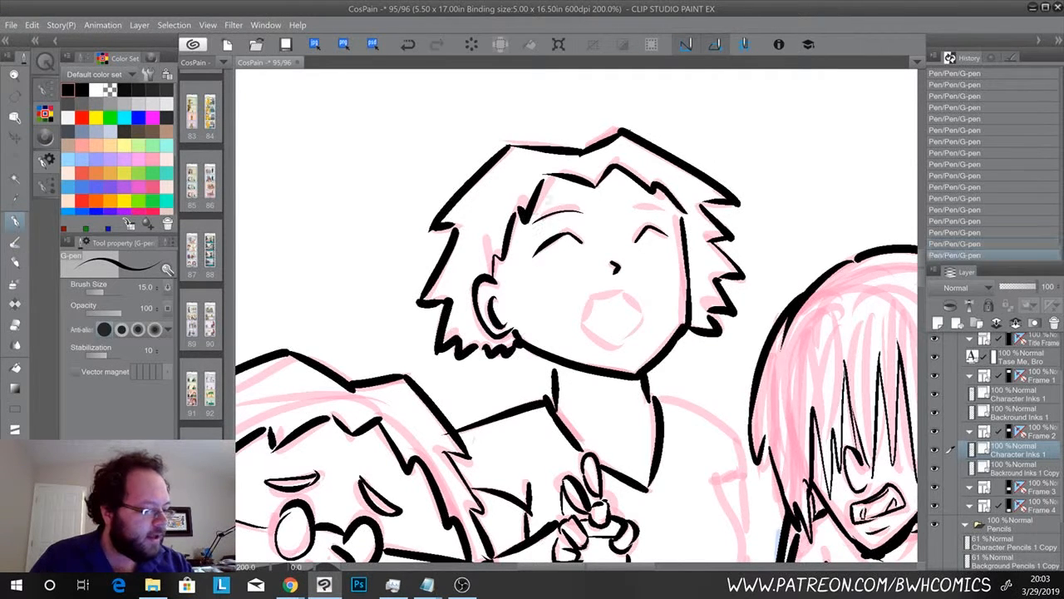
pyautogui.hotkey('ctrl', 'z')
pyautogui.hotkey('ctrl', 'y')
pyautogui.moveTo(636, 209); pyautogui.dragTo(668, 211)
pyautogui.moveTo(590, 296)
pyautogui.mouseDown()
pyautogui.moveTo(623, 292)
pyautogui.moveTo(643, 309)
pyautogui.moveTo(617, 341)
pyautogui.mouseUp()
pyautogui.moveTo(590, 298)
pyautogui.mouseDown()
pyautogui.moveTo(579, 323)
pyautogui.moveTo(600, 343)
pyautogui.moveTo(616, 341)
pyautogui.mouseUp()
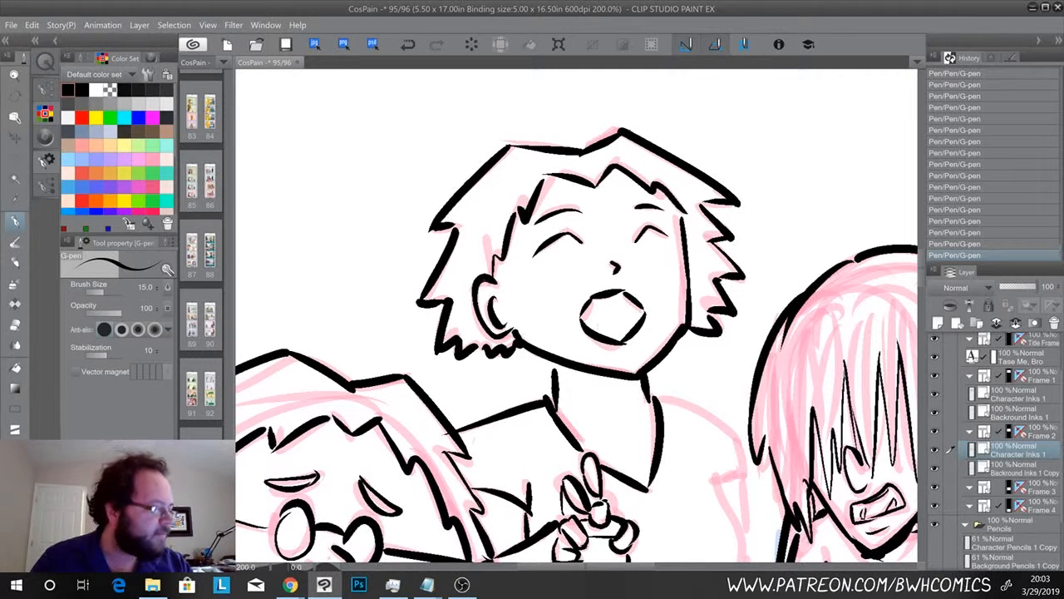
# Ink both sides and the curved hem of the standing figure's shirt, plus the trousers' outer leg, crotch folds and inseam
pyautogui.moveTo(508, 383)
pyautogui.mouseDown()
pyautogui.moveTo(481, 246)
pyautogui.moveTo(435, 167)
pyautogui.mouseUp()
pyautogui.moveTo(640, 261)
pyautogui.mouseDown()
pyautogui.moveTo(635, 392)
pyautogui.moveTo(670, 511)
pyautogui.moveTo(624, 344)
pyautogui.mouseUp()
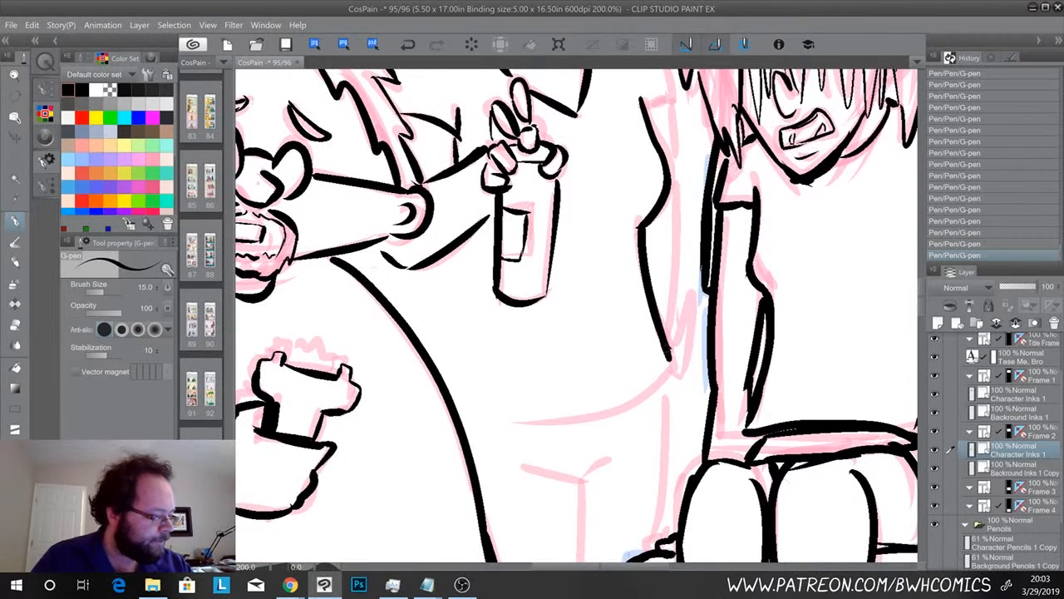
pyautogui.moveTo(673, 366)
pyautogui.mouseDown()
pyautogui.moveTo(622, 400)
pyautogui.moveTo(463, 411)
pyautogui.mouseUp()
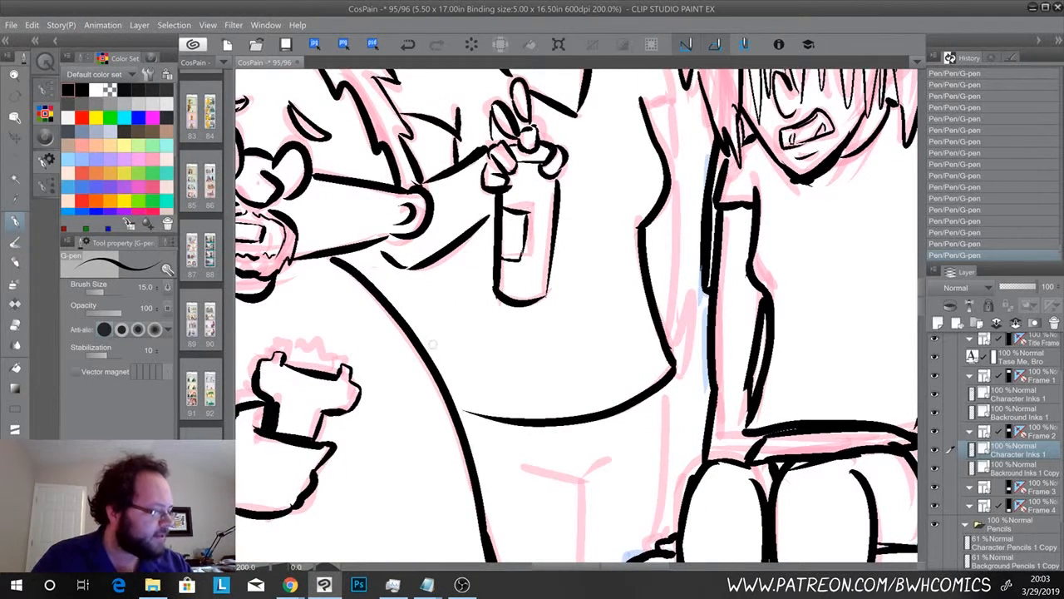
pyautogui.moveTo(459, 244); pyautogui.dragTo(461, 404)
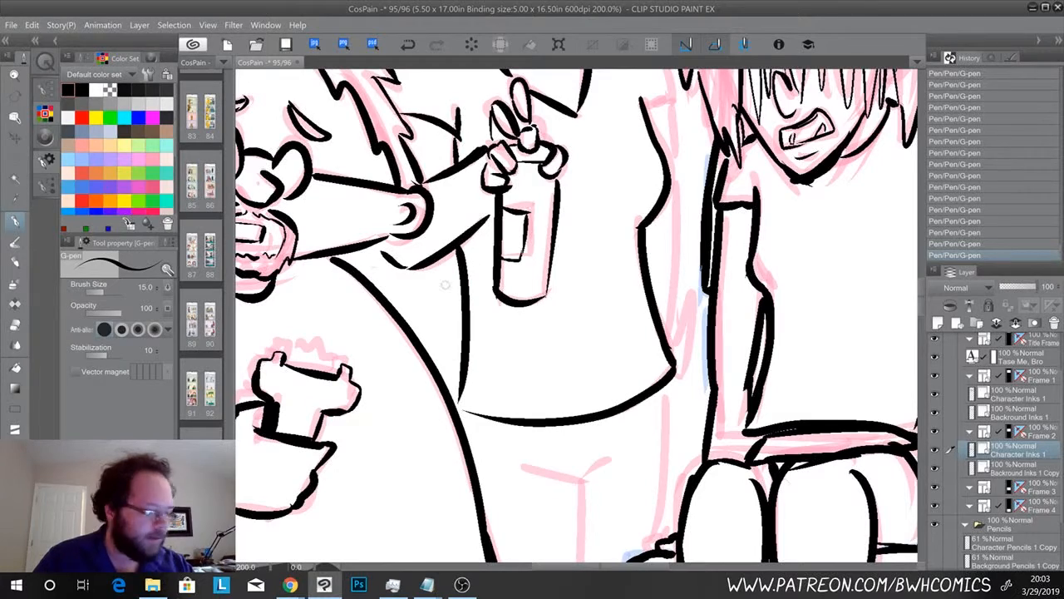
pyautogui.hotkey('ctrl', 'z')
pyautogui.scroll(-4, 451, 281)
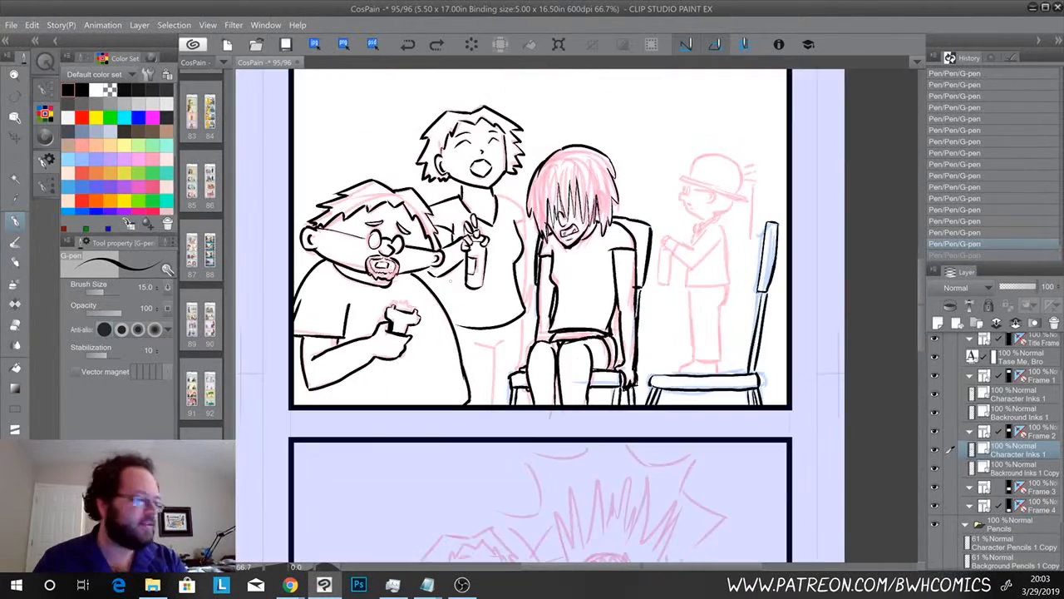
pyautogui.moveTo(420, 242); pyautogui.dragTo(506, 424)
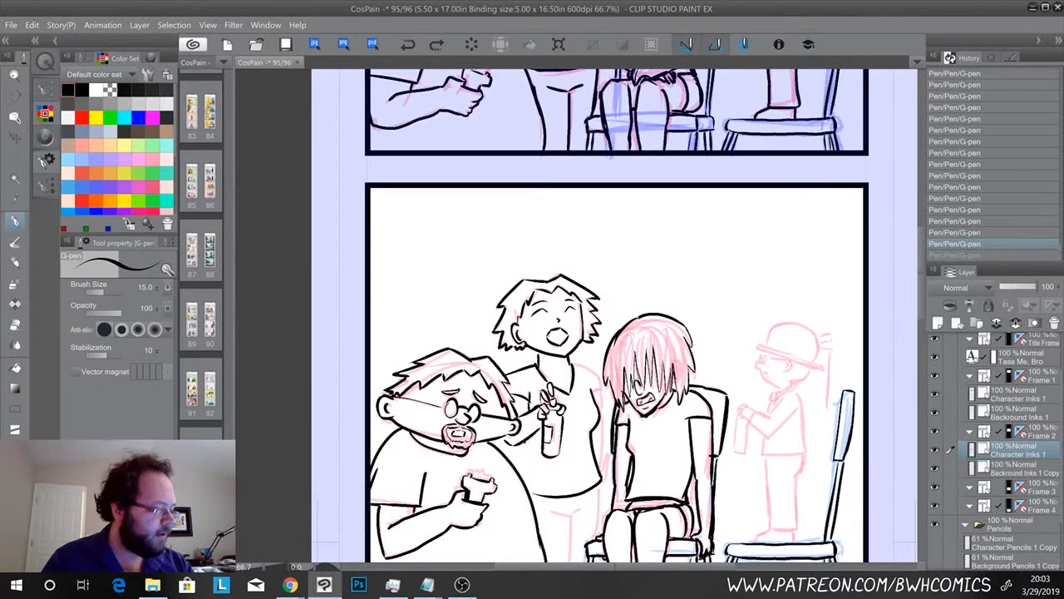
pyautogui.hotkey('ctrl', 'y')
pyautogui.moveTo(537, 515); pyautogui.dragTo(517, 429)
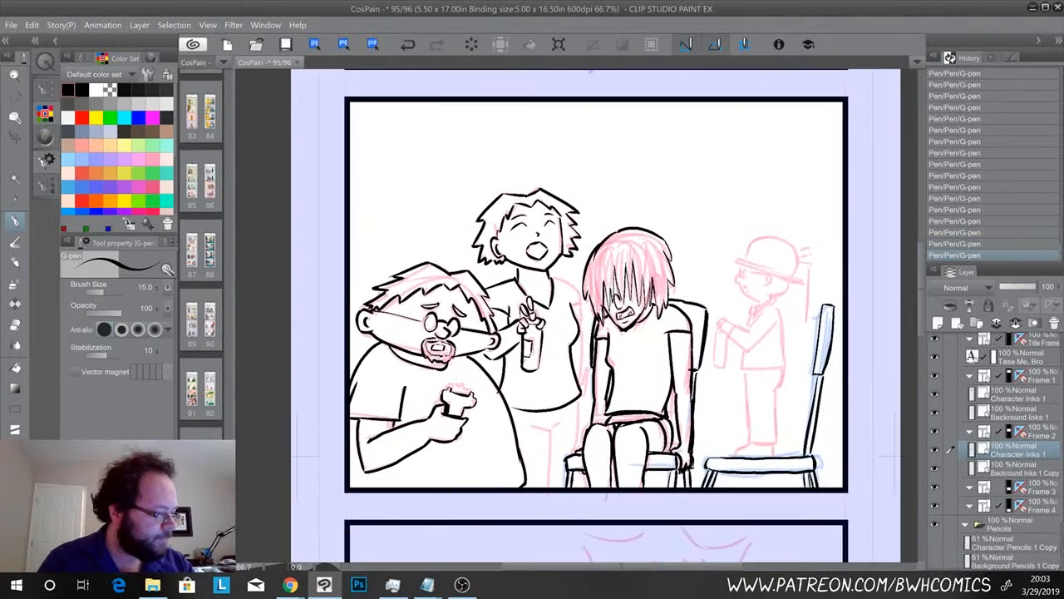
pyautogui.moveTo(578, 399)
pyautogui.mouseDown()
pyautogui.moveTo(571, 452)
pyautogui.moveTo(554, 427)
pyautogui.moveTo(551, 487)
pyautogui.mouseUp()
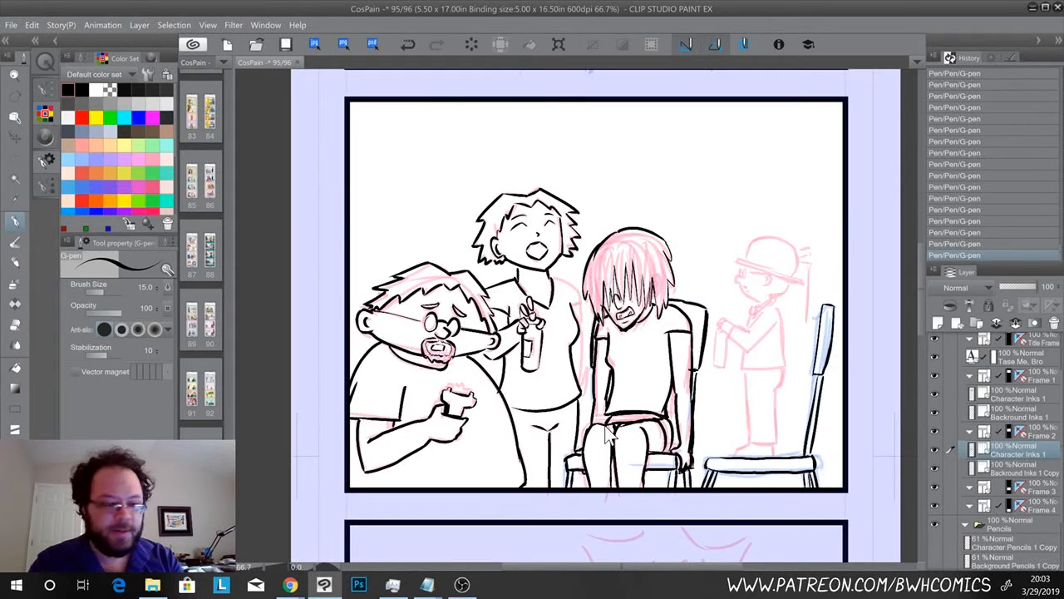
# Ink the standing figure's far shoulder, short sleeve and hanging arm beside the seated figure, redrawing the lower edge near the hand
pyautogui.scroll(4, 608, 430)
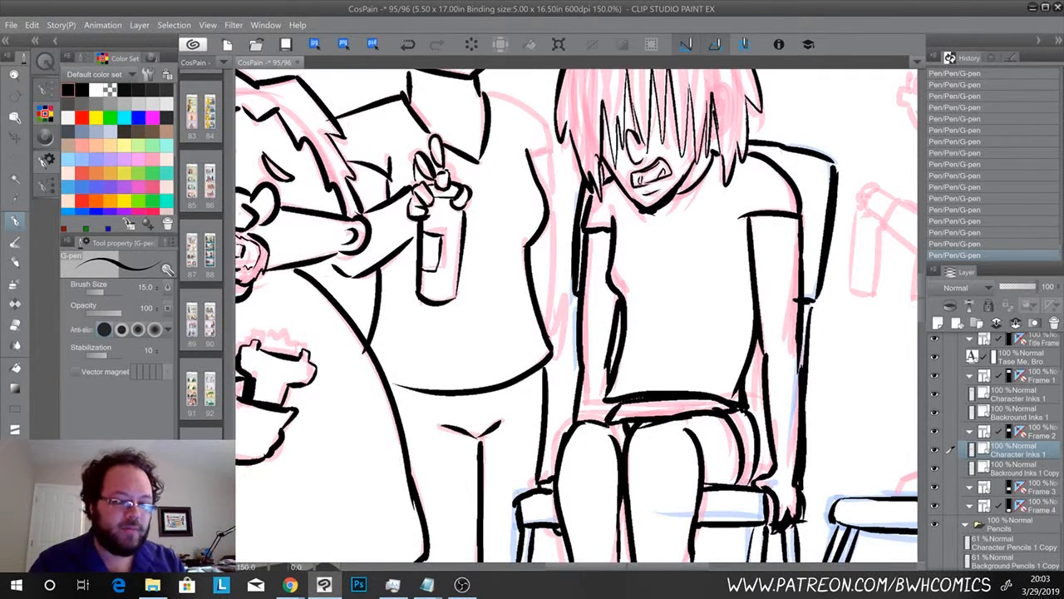
pyautogui.moveTo(470, 395); pyautogui.dragTo(479, 499)
pyautogui.moveTo(487, 187)
pyautogui.mouseDown()
pyautogui.moveTo(552, 218)
pyautogui.moveTo(555, 253)
pyautogui.moveTo(525, 251)
pyautogui.mouseUp()
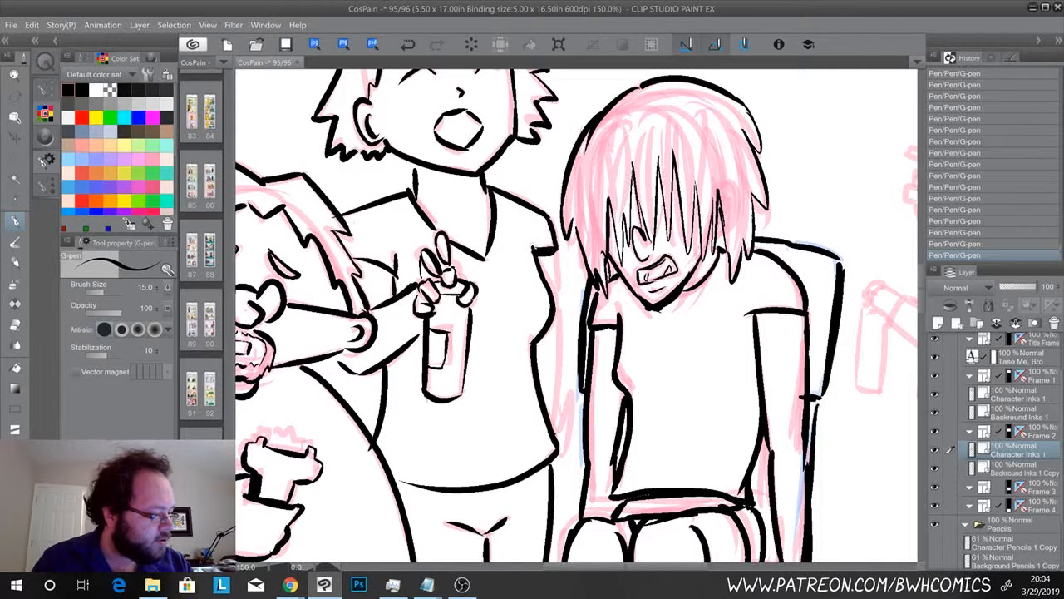
pyautogui.moveTo(554, 246); pyautogui.dragTo(564, 439)
pyautogui.moveTo(576, 389); pyautogui.dragTo(557, 459)
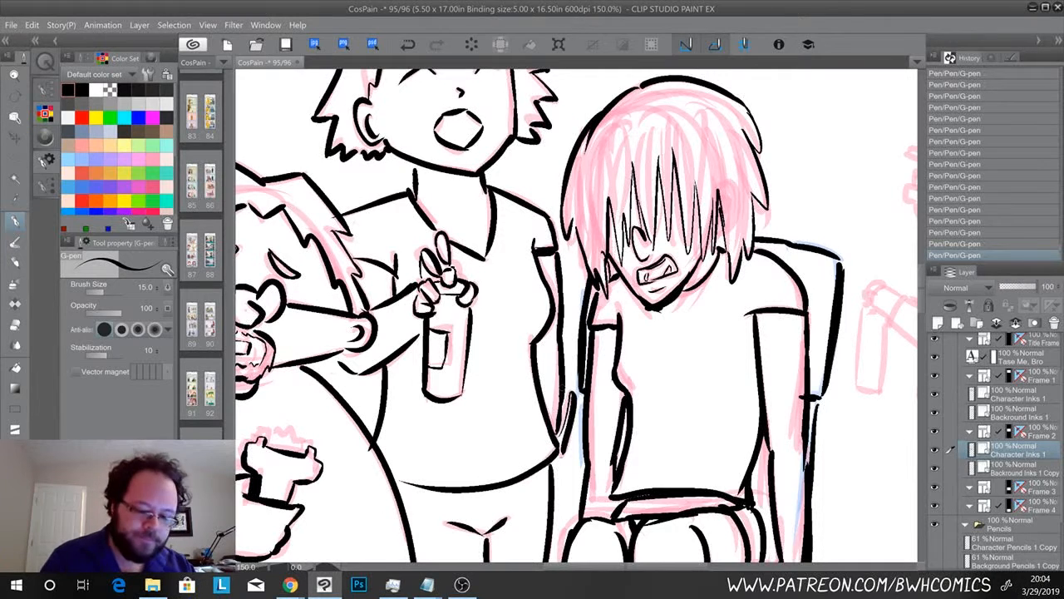
pyautogui.hotkey('ctrl', 'z')
pyautogui.hotkey('ctrl', 'z')
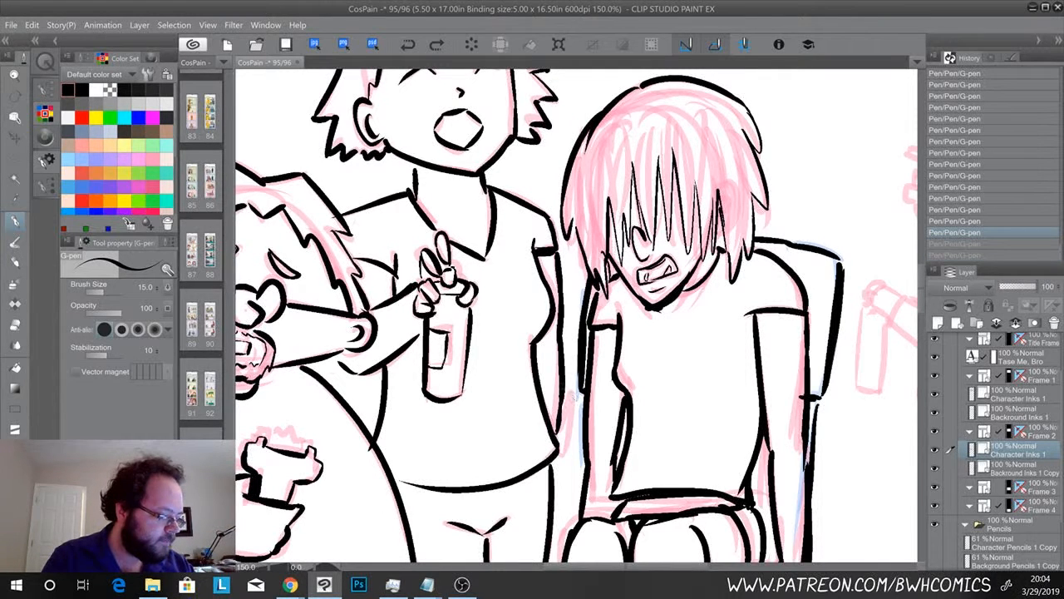
pyautogui.moveTo(572, 403); pyautogui.dragTo(562, 454)
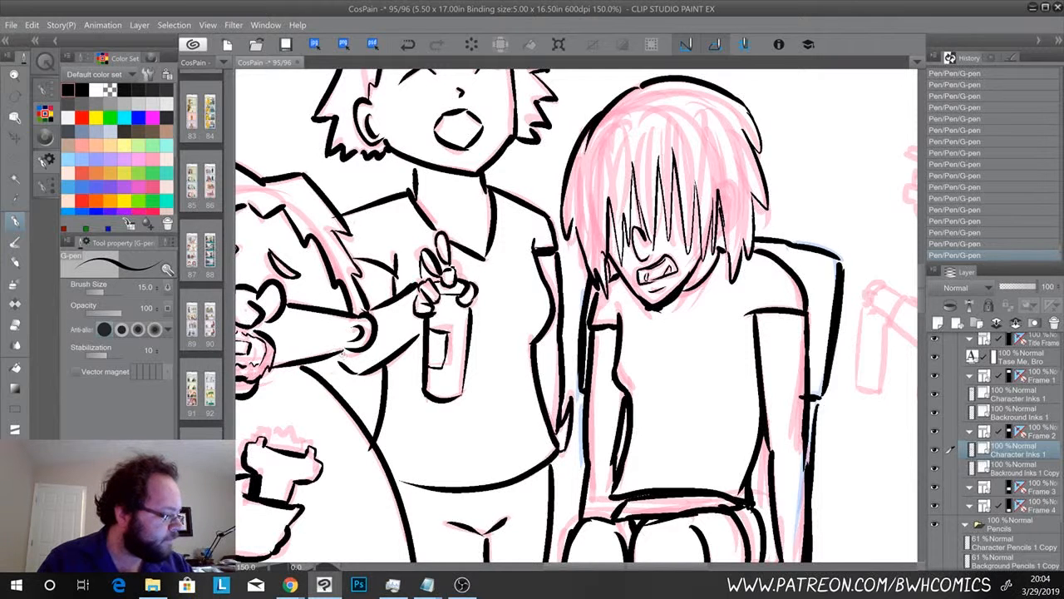
# Ink the small hatted figure's raised fist and the bottle it holds, including the label
pyautogui.moveTo(419, 408); pyautogui.dragTo(245, 429)
pyautogui.moveTo(607, 437); pyautogui.dragTo(474, 435)
pyautogui.moveTo(602, 314); pyautogui.dragTo(574, 304)
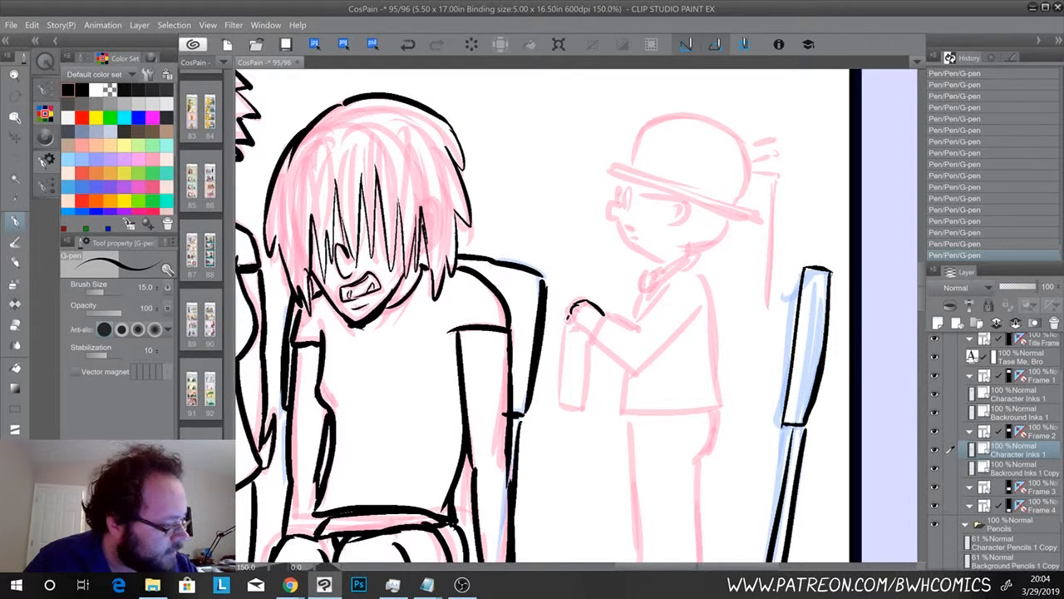
pyautogui.moveTo(569, 321); pyautogui.dragTo(588, 335)
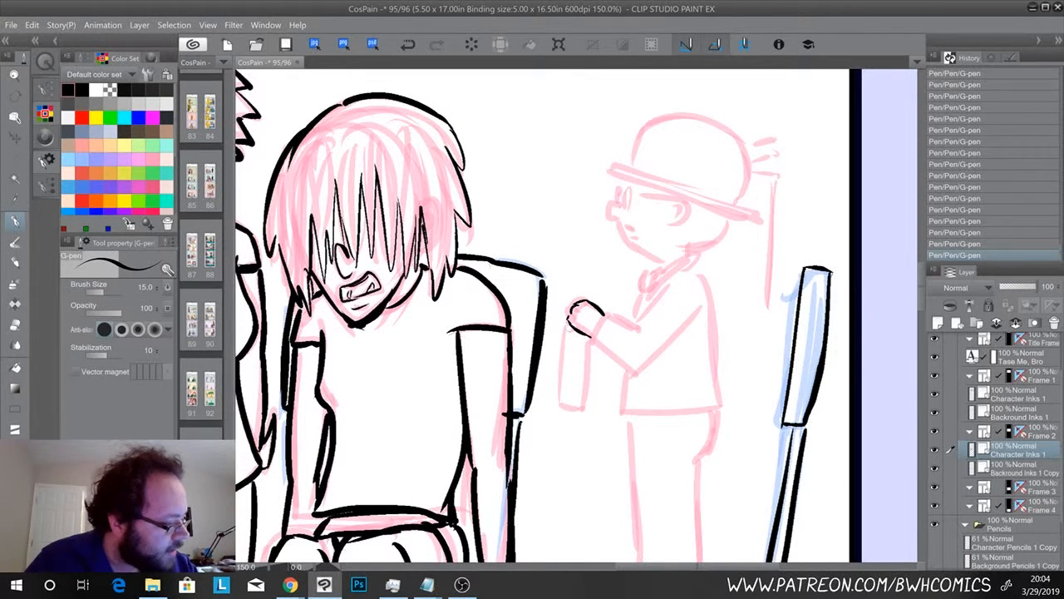
pyautogui.moveTo(569, 325)
pyautogui.mouseDown()
pyautogui.moveTo(563, 407)
pyautogui.moveTo(585, 407)
pyautogui.mouseUp()
pyautogui.moveTo(588, 338); pyautogui.dragTo(584, 411)
pyautogui.moveTo(576, 348); pyautogui.dragTo(572, 384)
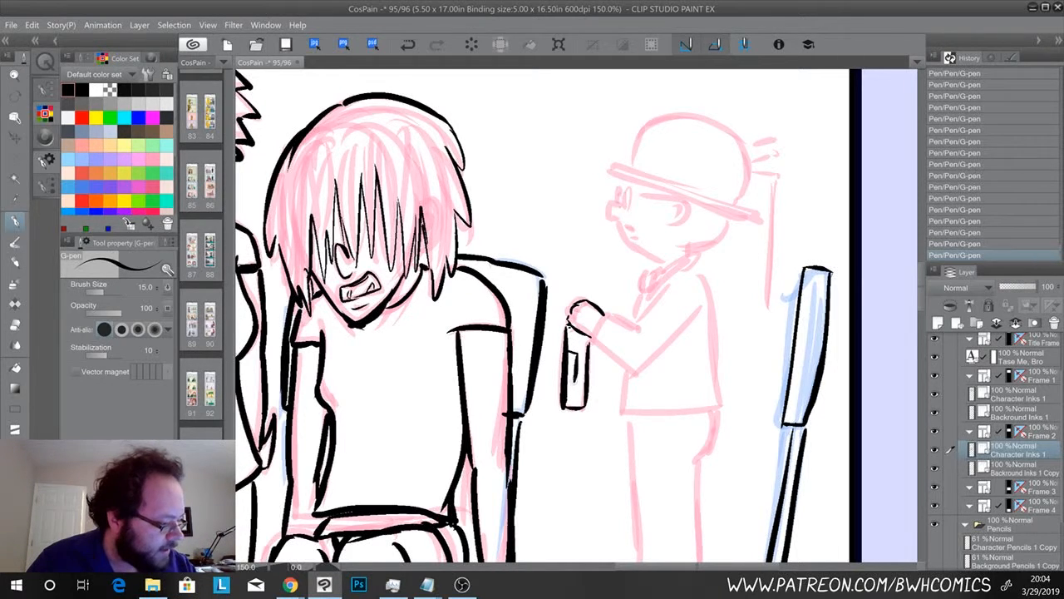
# Ink the hatted figure's bent sleeve, jacket back, front and hem, along with the lapel and bow tie
pyautogui.moveTo(607, 315)
pyautogui.mouseDown()
pyautogui.moveTo(594, 344)
pyautogui.moveTo(641, 376)
pyautogui.moveTo(642, 333)
pyautogui.moveTo(674, 291)
pyautogui.moveTo(640, 372)
pyautogui.mouseUp()
pyautogui.moveTo(650, 313)
pyautogui.mouseDown()
pyautogui.moveTo(688, 273)
pyautogui.moveTo(707, 291)
pyautogui.moveTo(720, 409)
pyautogui.mouseUp()
pyautogui.moveTo(627, 369)
pyautogui.mouseDown()
pyautogui.moveTo(624, 412)
pyautogui.moveTo(717, 410)
pyautogui.mouseUp()
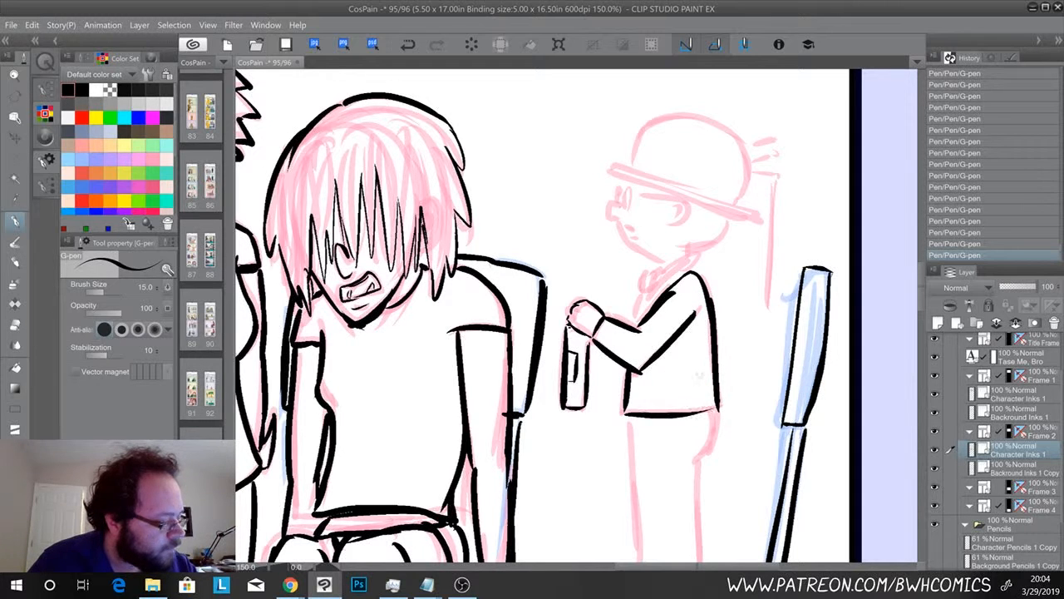
pyautogui.moveTo(686, 271); pyautogui.dragTo(635, 326)
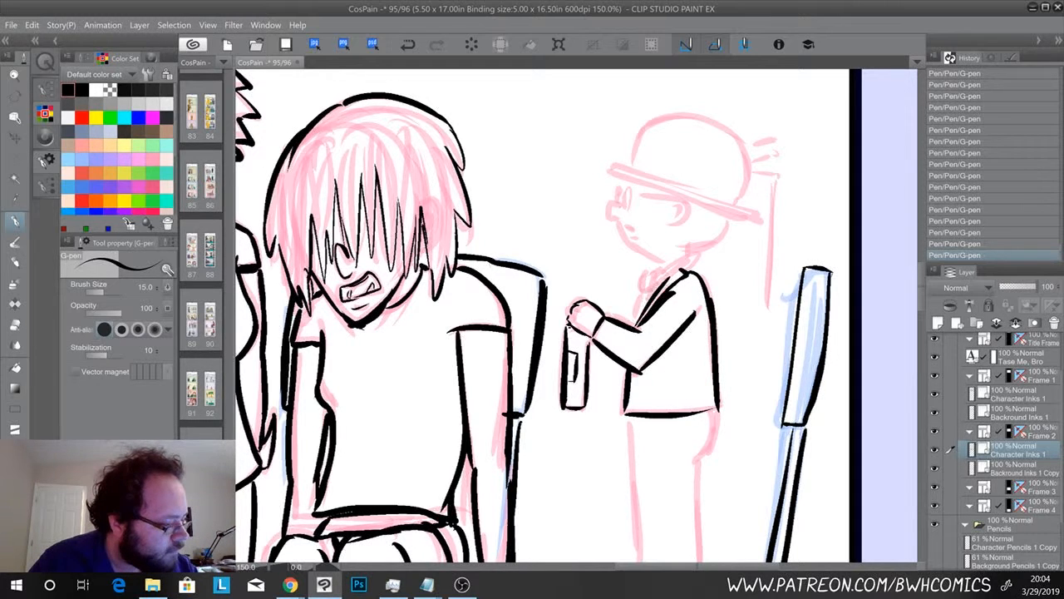
pyautogui.moveTo(665, 278)
pyautogui.mouseDown()
pyautogui.moveTo(695, 264)
pyautogui.moveTo(647, 282)
pyautogui.moveTo(656, 294)
pyautogui.moveTo(644, 297)
pyautogui.mouseUp()
# Ink the hatted figure's slanted hat brim, glasses and ear
pyautogui.scroll(-3, 663, 281)
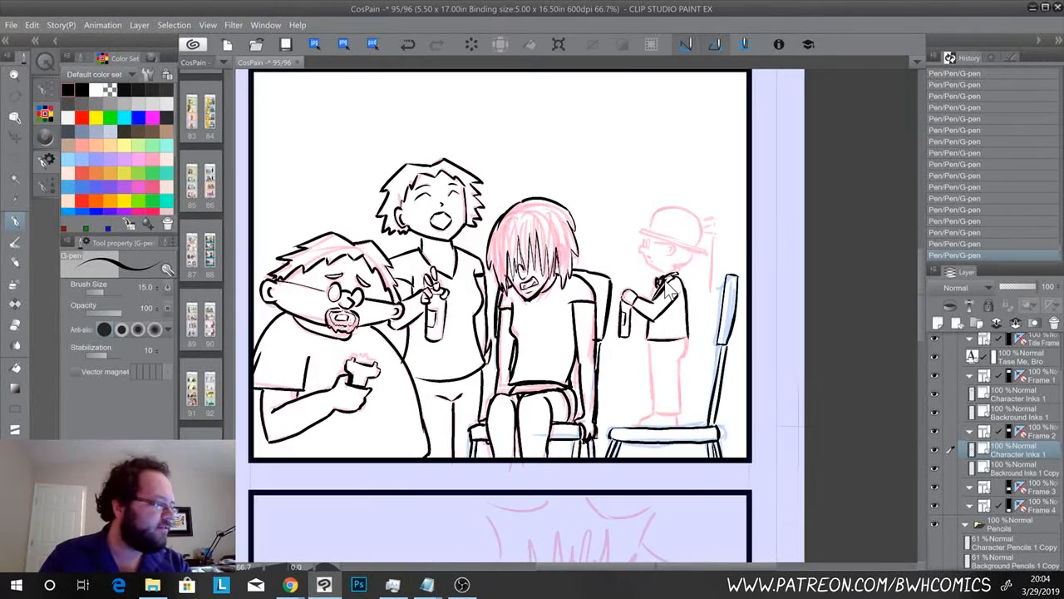
pyautogui.moveTo(499, 218); pyautogui.dragTo(436, 158)
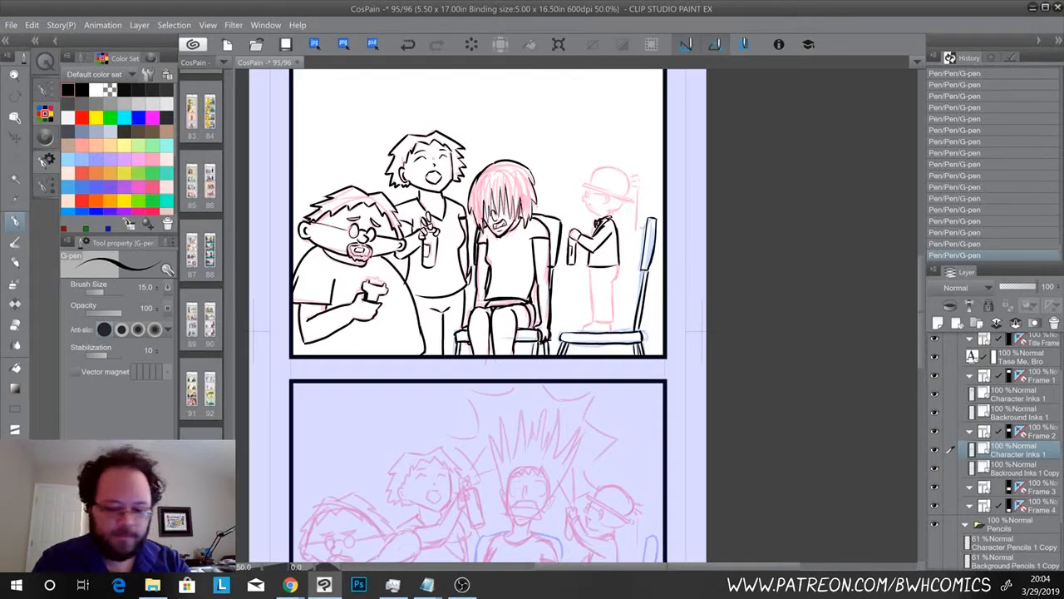
pyautogui.scroll(2, 439, 168)
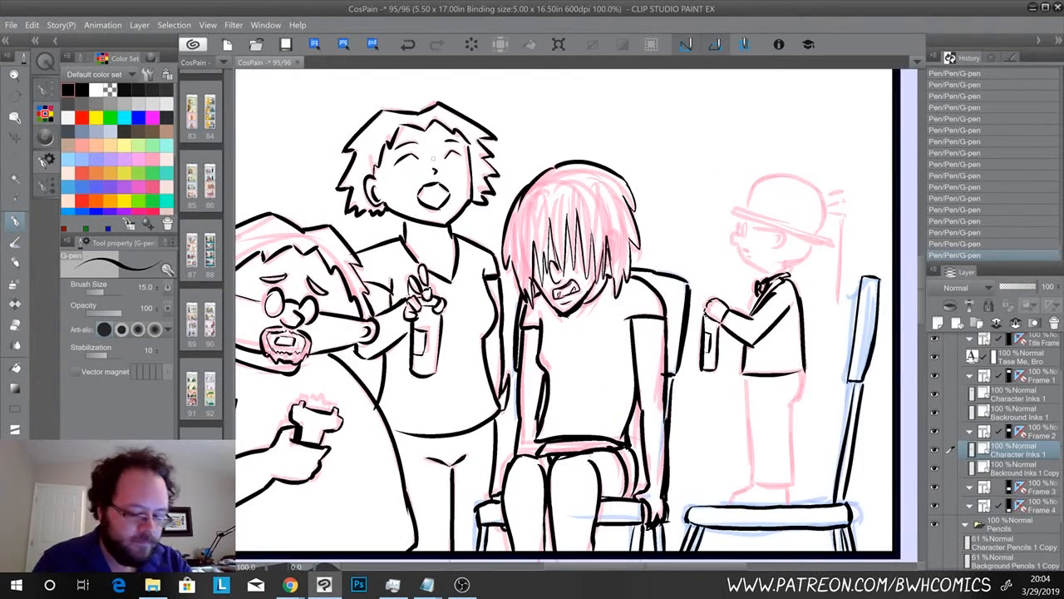
pyautogui.scroll(1, 435, 166)
pyautogui.moveTo(702, 314); pyautogui.dragTo(298, 281)
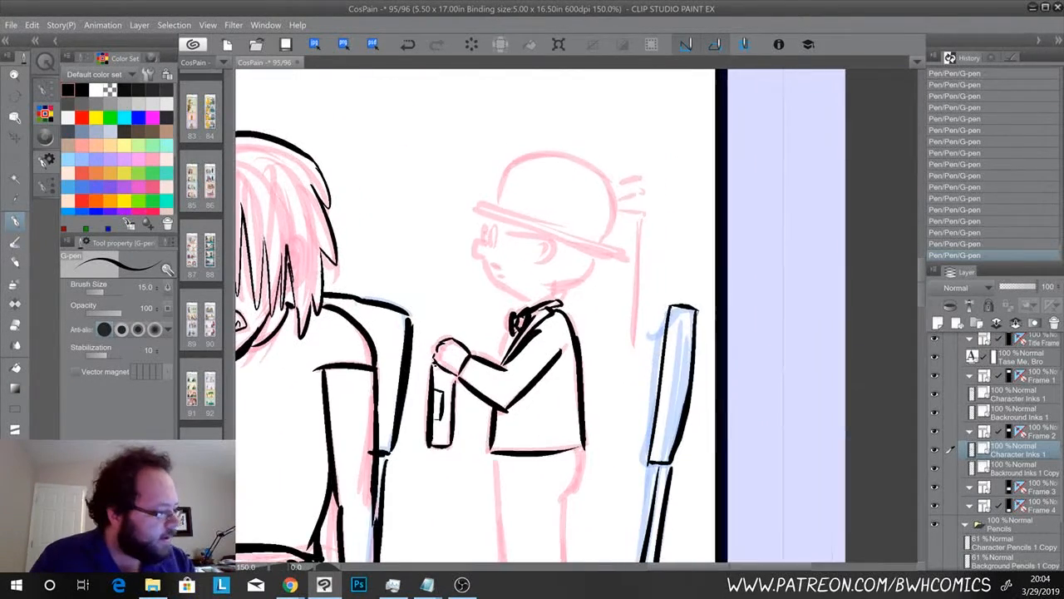
pyautogui.moveTo(480, 202); pyautogui.dragTo(628, 263)
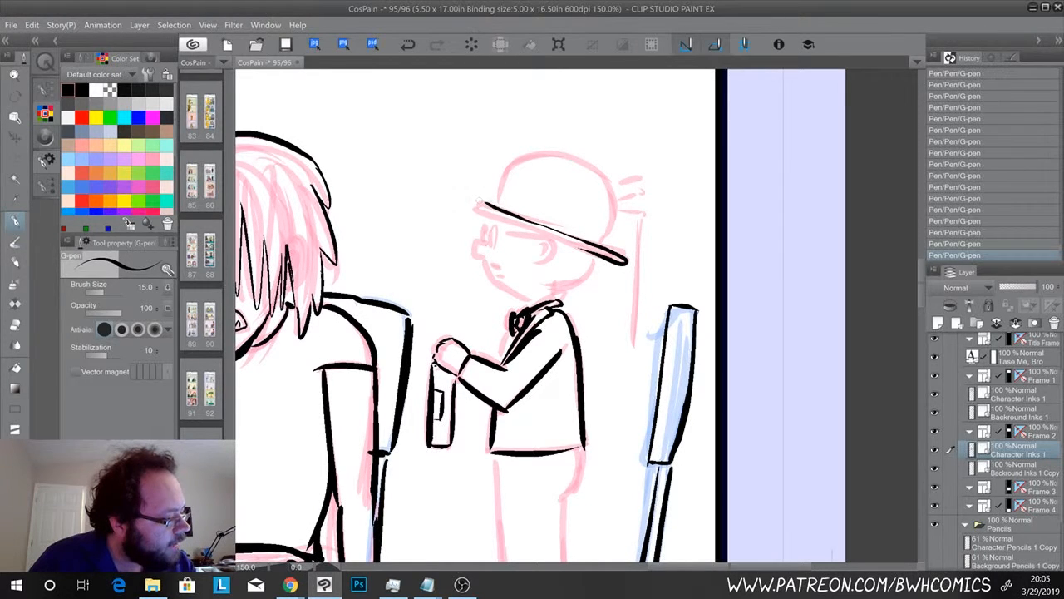
pyautogui.moveTo(472, 204)
pyautogui.mouseDown()
pyautogui.moveTo(589, 251)
pyautogui.moveTo(534, 263)
pyautogui.moveTo(544, 251)
pyautogui.moveTo(496, 236)
pyautogui.moveTo(490, 248)
pyautogui.mouseUp()
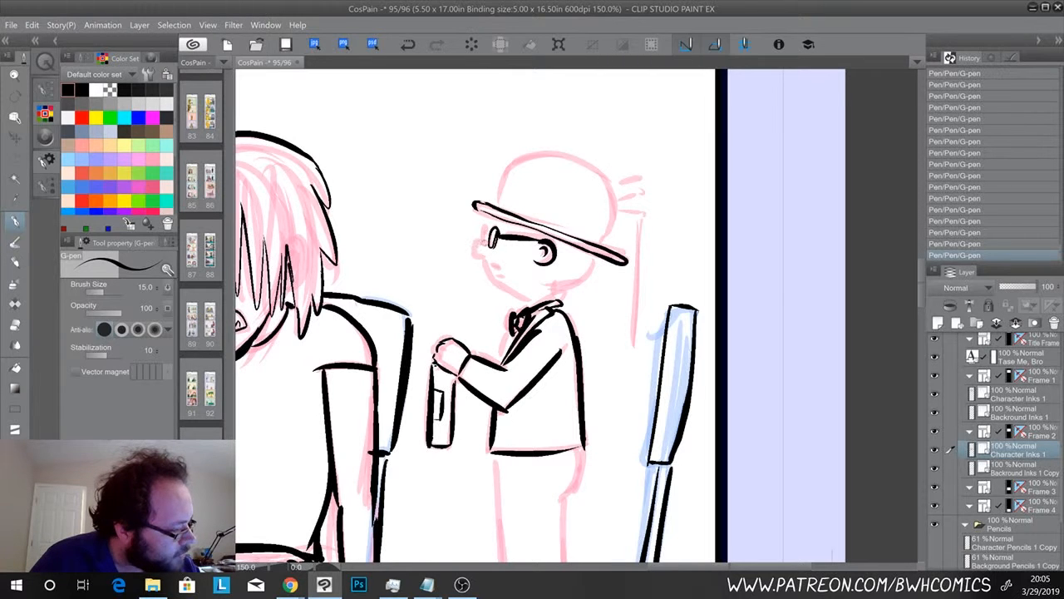
# Ink the hatted figure's lower face profile, mouth, jaw, back of the head and neck
pyautogui.moveTo(477, 238)
pyautogui.mouseDown()
pyautogui.moveTo(495, 286)
pyautogui.moveTo(524, 290)
pyautogui.mouseUp()
pyautogui.moveTo(596, 257)
pyautogui.mouseDown()
pyautogui.moveTo(549, 289)
pyautogui.moveTo(556, 303)
pyautogui.moveTo(514, 310)
pyautogui.mouseUp()
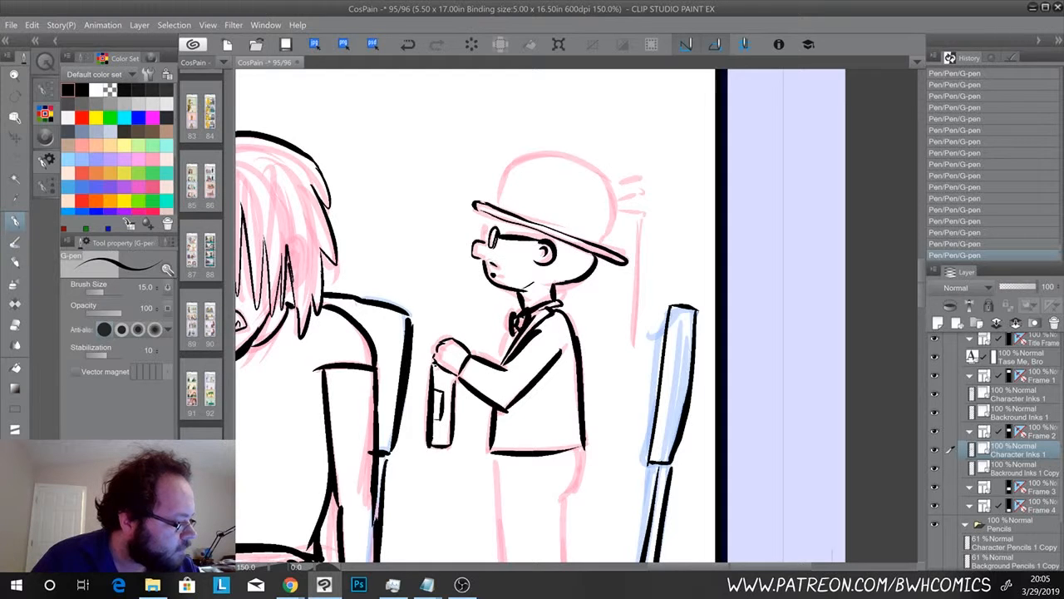
# Ink the second lens of the hatted figure's glasses, the rounded hat crown and the short marks and hanging line behind it
pyautogui.moveTo(488, 221); pyautogui.dragTo(482, 243)
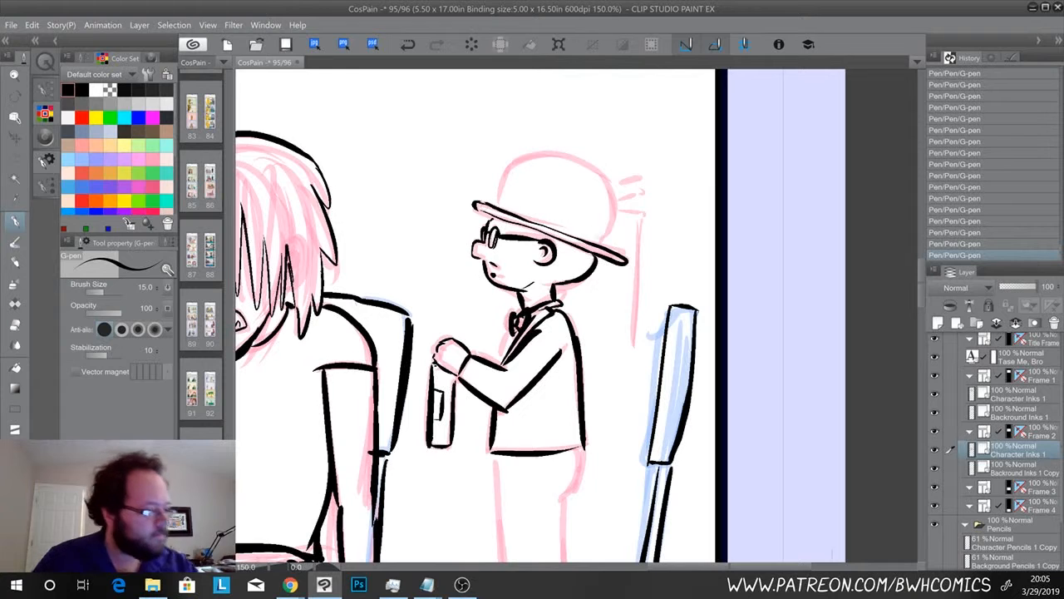
pyautogui.moveTo(618, 246)
pyautogui.mouseDown()
pyautogui.moveTo(619, 185)
pyautogui.moveTo(582, 163)
pyautogui.moveTo(513, 164)
pyautogui.moveTo(495, 202)
pyautogui.mouseUp()
pyautogui.moveTo(616, 188)
pyautogui.mouseDown()
pyautogui.moveTo(637, 179)
pyautogui.moveTo(645, 191)
pyautogui.moveTo(640, 238)
pyautogui.moveTo(629, 244)
pyautogui.moveTo(637, 339)
pyautogui.mouseUp()
pyautogui.moveTo(642, 216); pyautogui.dragTo(637, 333)
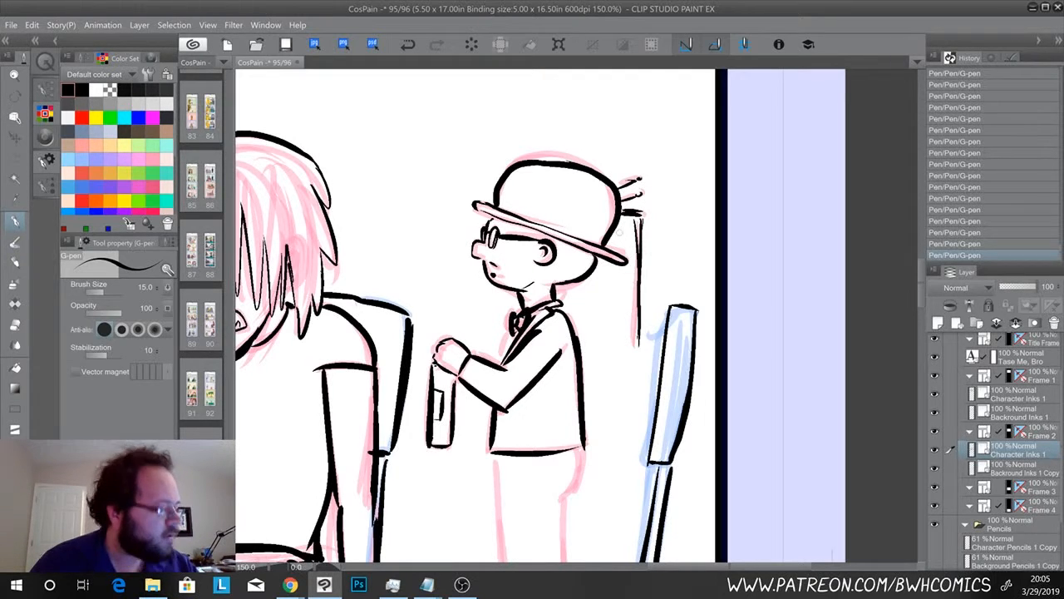
# Undo the hanging line behind the hat and re-ink it as a thin tapering line along the sketch
pyautogui.hotkey('ctrl', 'z')
pyautogui.hotkey('ctrl', 'z')
pyautogui.moveTo(642, 221); pyautogui.dragTo(632, 347)
pyautogui.moveTo(640, 221); pyautogui.dragTo(633, 353)
pyautogui.scroll(-10, 652, 305)
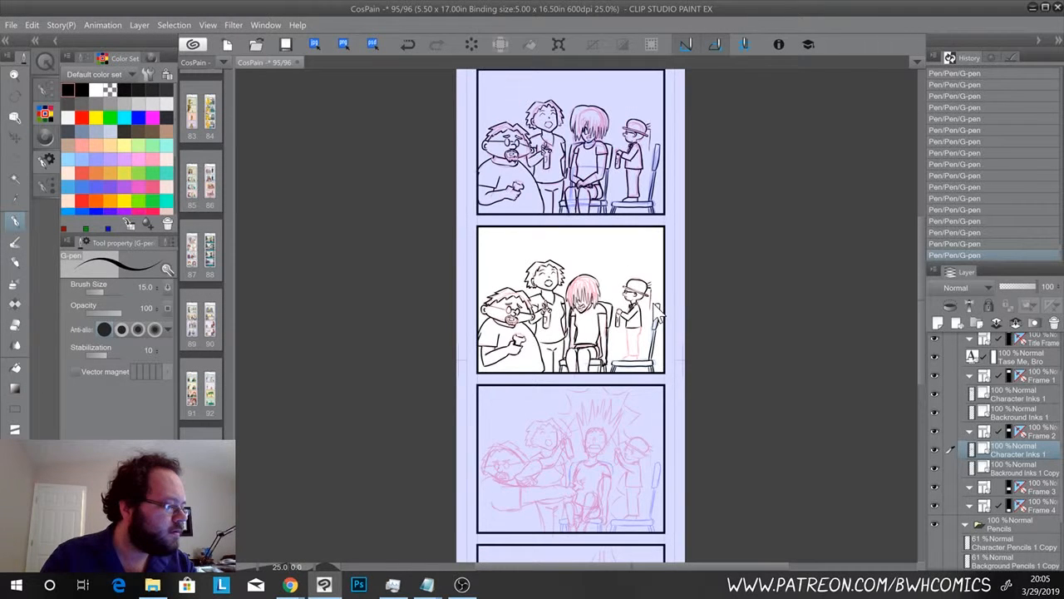
pyautogui.scroll(10, 655, 309)
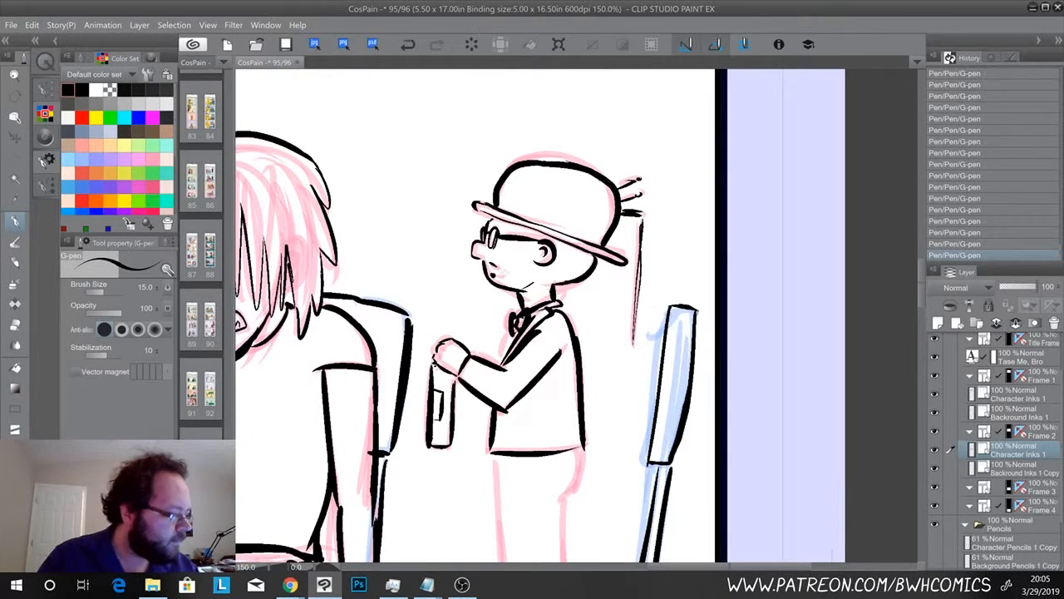
# Erase part of the line under the hatted figure's chin and re-ink the lower face
pyautogui.press('e')
pyautogui.moveTo(491, 290)
pyautogui.mouseDown()
pyautogui.moveTo(503, 291)
pyautogui.moveTo(484, 276)
pyautogui.moveTo(499, 292)
pyautogui.moveTo(532, 284)
pyautogui.mouseUp()
pyautogui.press('p')
# Ink the hatted figure's trouser legs, cuffs and shoe on the chair seat, and save the page
pyautogui.moveTo(541, 349); pyautogui.dragTo(562, 175)
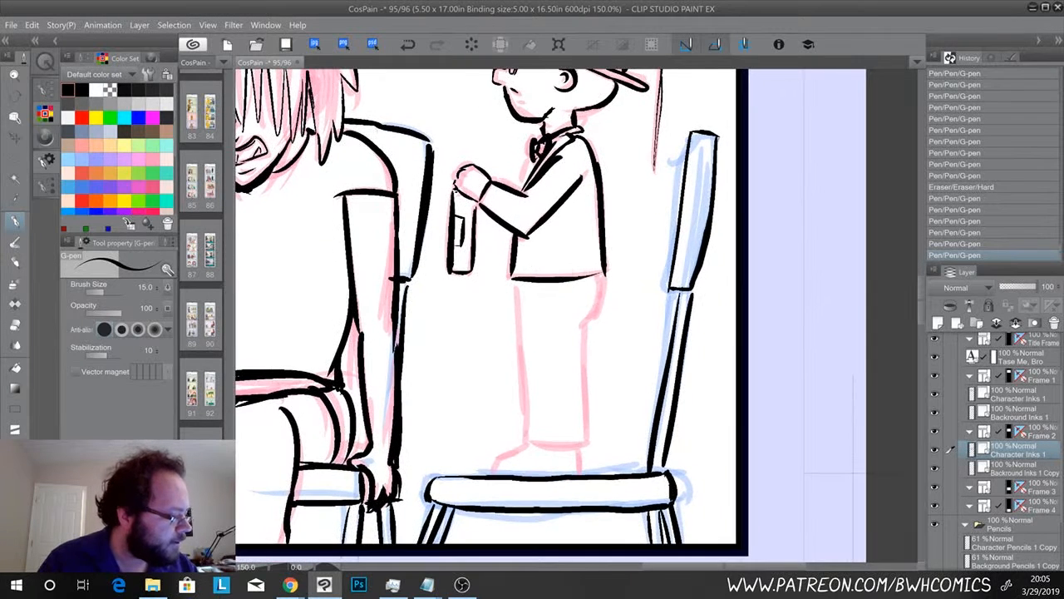
pyautogui.moveTo(594, 271)
pyautogui.mouseDown()
pyautogui.moveTo(606, 281)
pyautogui.moveTo(582, 336)
pyautogui.mouseUp()
pyautogui.moveTo(515, 282)
pyautogui.mouseDown()
pyautogui.moveTo(524, 434)
pyautogui.moveTo(578, 442)
pyautogui.mouseUp()
pyautogui.moveTo(587, 331); pyautogui.dragTo(582, 419)
pyautogui.moveTo(582, 409); pyautogui.dragTo(580, 439)
pyautogui.moveTo(582, 349); pyautogui.dragTo(581, 473)
pyautogui.moveTo(529, 447)
pyautogui.mouseDown()
pyautogui.moveTo(496, 459)
pyautogui.moveTo(490, 475)
pyautogui.mouseUp()
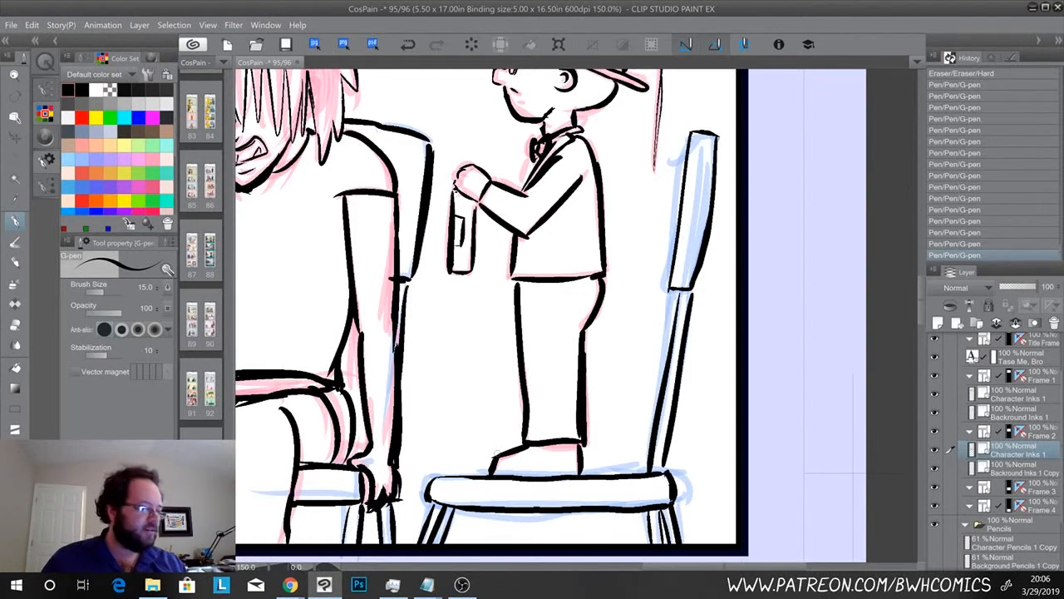
pyautogui.scroll(-3, 500, 466)
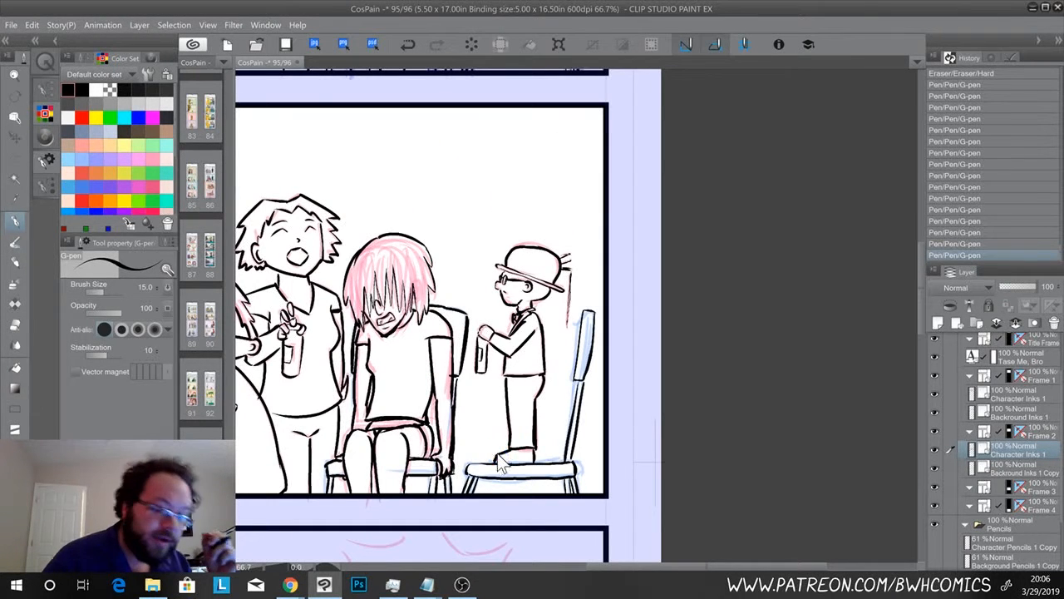
pyautogui.hotkey('ctrl', 's')
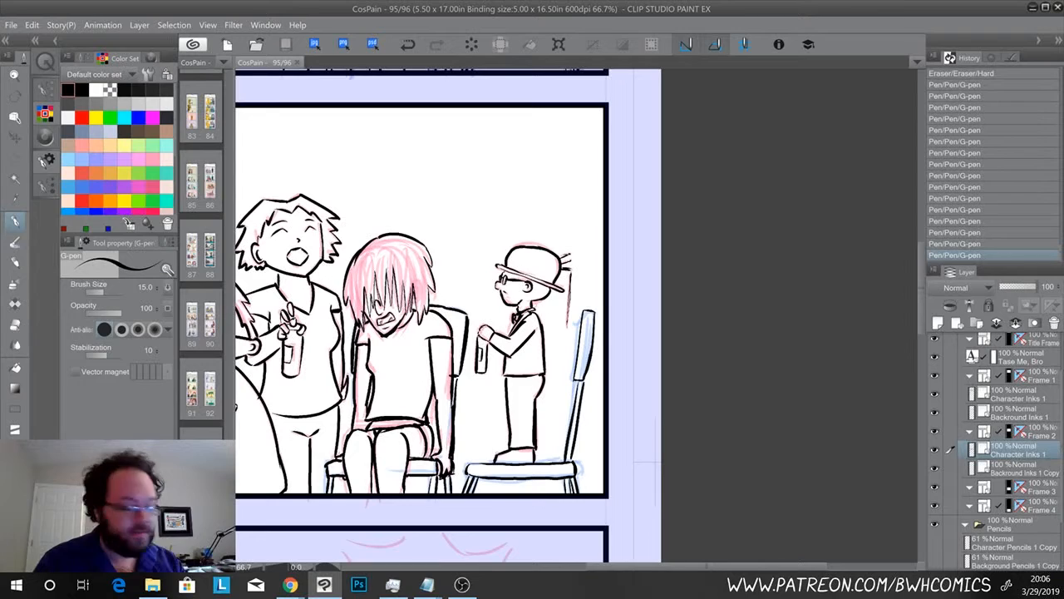
# Copy the second panel's background inks layer and paste it into the Frame 3 folder
pyautogui.moveTo(243, 515)
pyautogui.mouseDown()
pyautogui.moveTo(380, 458)
pyautogui.moveTo(390, 423)
pyautogui.moveTo(387, 318)
pyautogui.mouseUp()
pyautogui.moveTo(392, 439); pyautogui.dragTo(410, 269)
pyautogui.moveTo(386, 405); pyautogui.dragTo(399, 341)
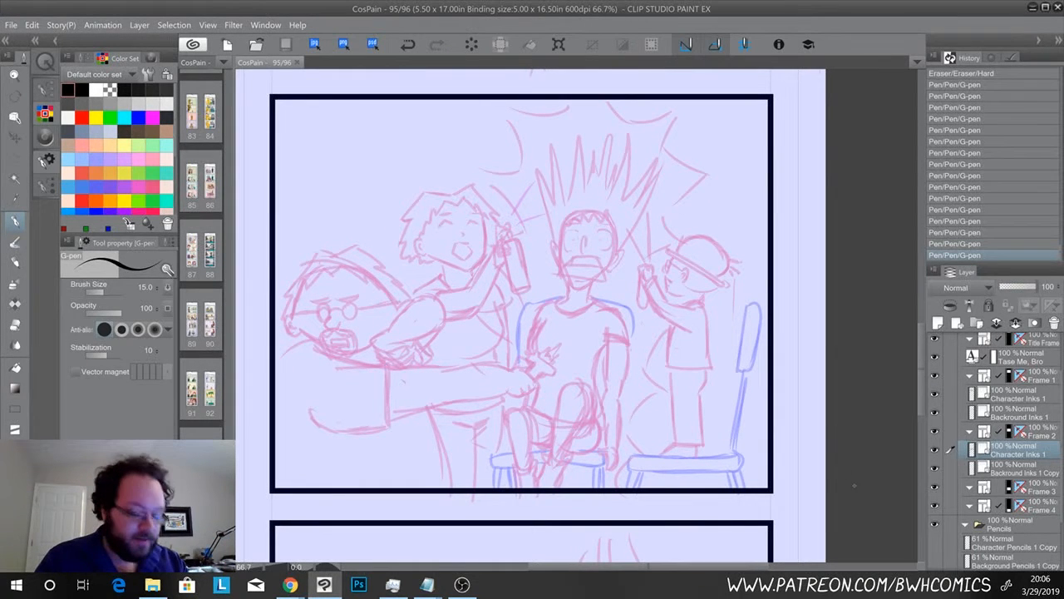
pyautogui.click(1044, 470)
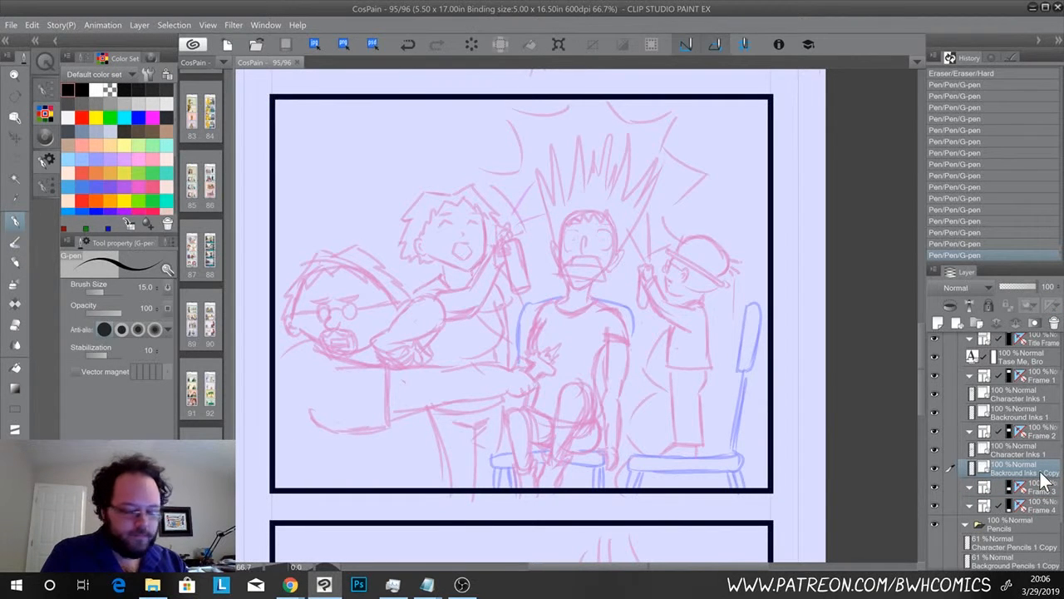
pyautogui.click(1045, 488)
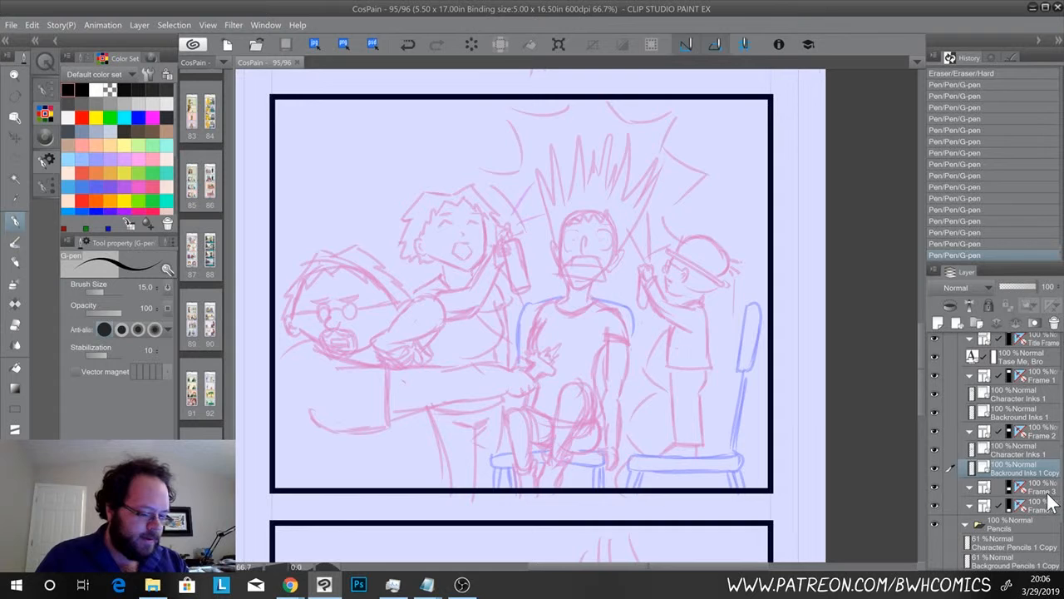
pyautogui.hotkey('ctrl', 'v')
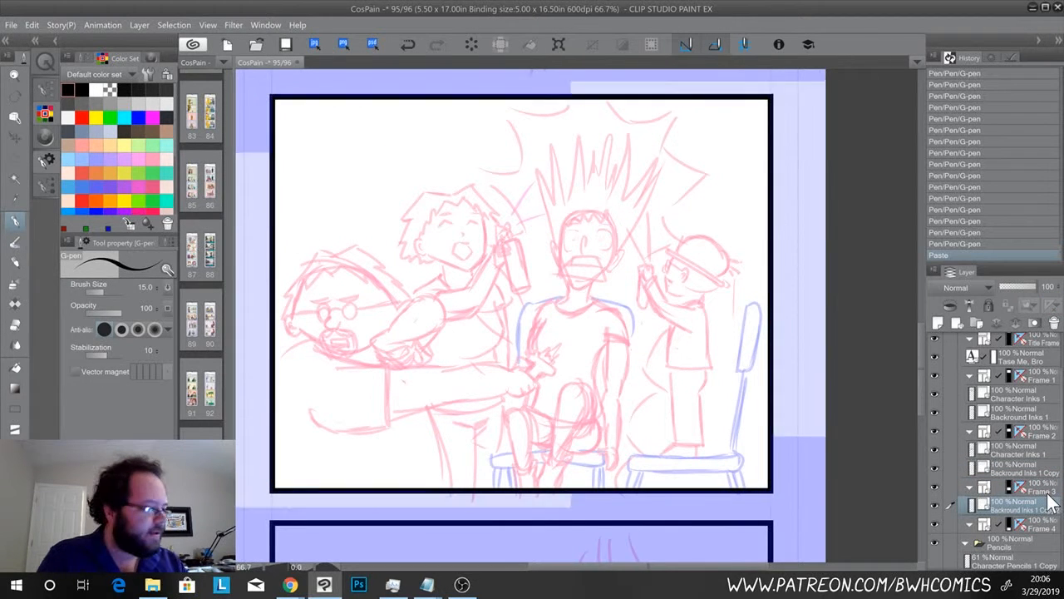
# Move the pasted chair inks down into the third panel and nudge them into line with the blue chair sketch
pyautogui.click(14, 137)
pyautogui.moveTo(387, 152)
pyautogui.mouseDown()
pyautogui.moveTo(387, 488)
pyautogui.moveTo(419, 463)
pyautogui.moveTo(509, 434)
pyautogui.moveTo(501, 500)
pyautogui.mouseUp()
pyautogui.press('Up')
pyautogui.press('Up')
pyautogui.press('Up')
pyautogui.press('Up')
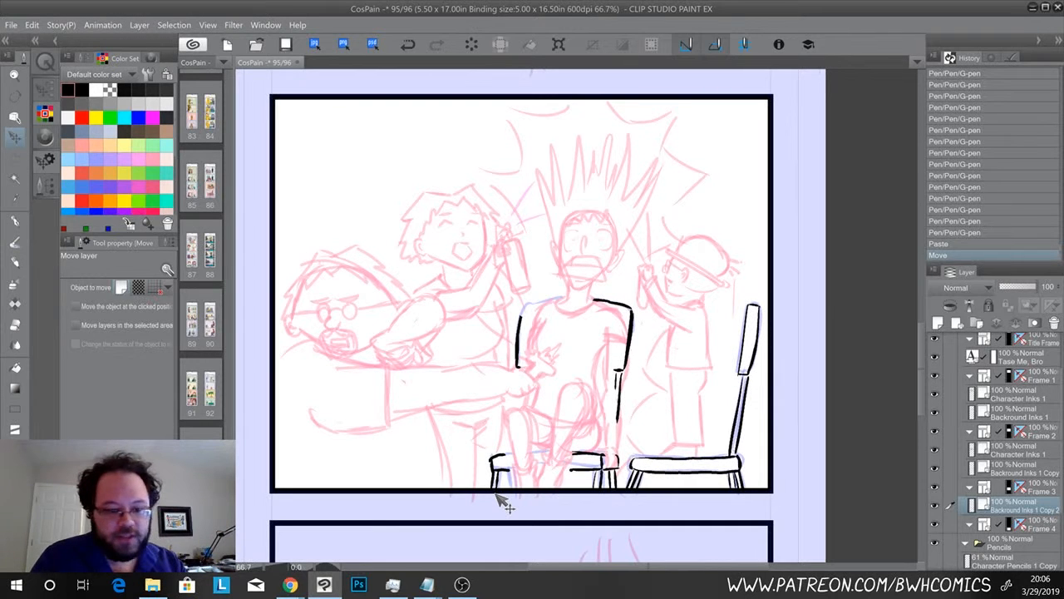
pyautogui.press('Up')
pyautogui.press('Up')
pyautogui.press('Up')
pyautogui.press('Up')
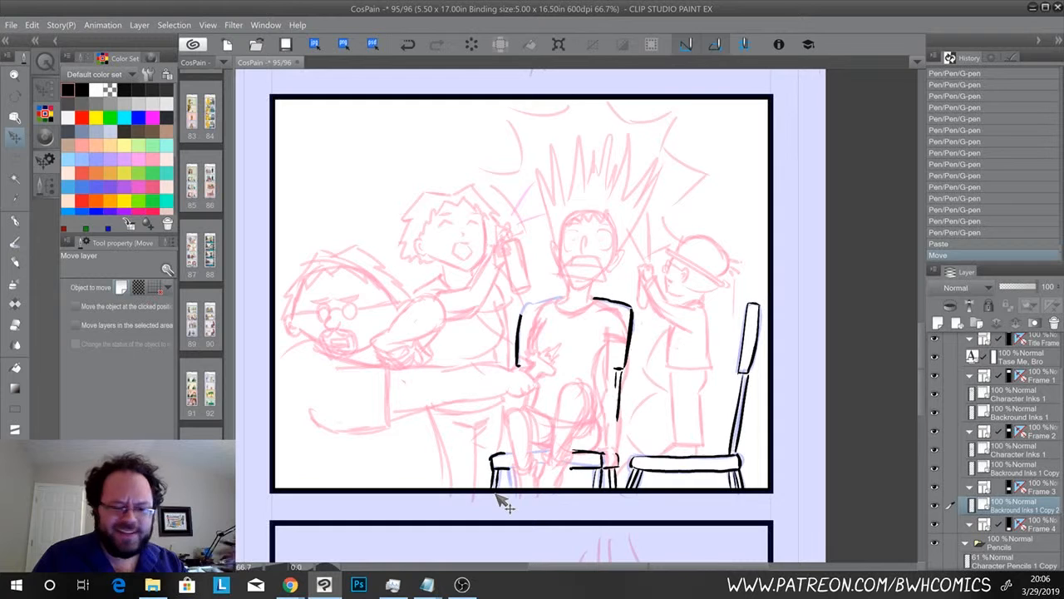
pyautogui.press('Up')
pyautogui.press('Up')
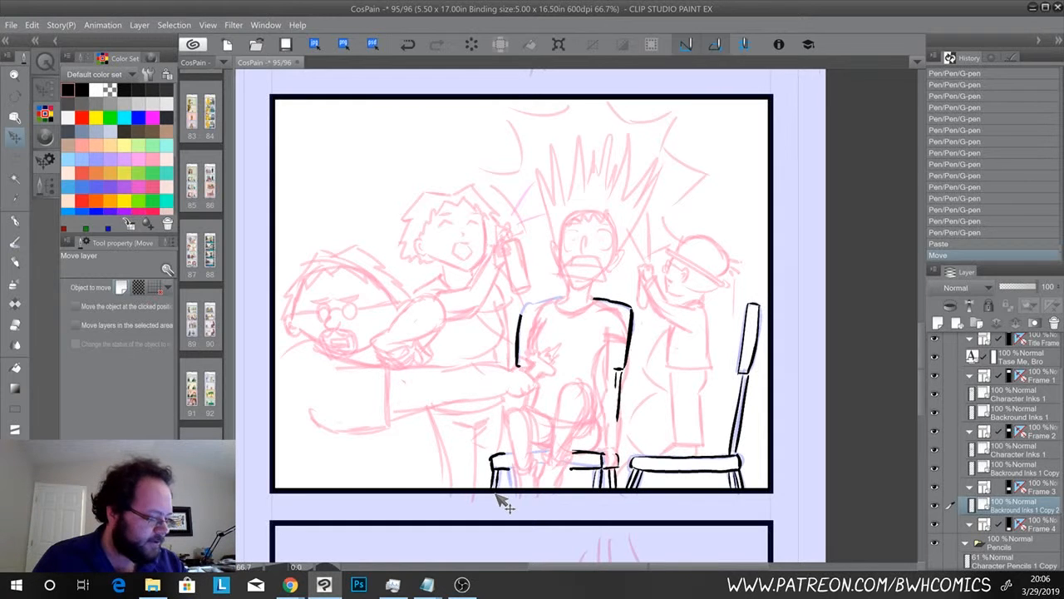
pyautogui.press('Up')
pyautogui.press('Up')
pyautogui.press('Up')
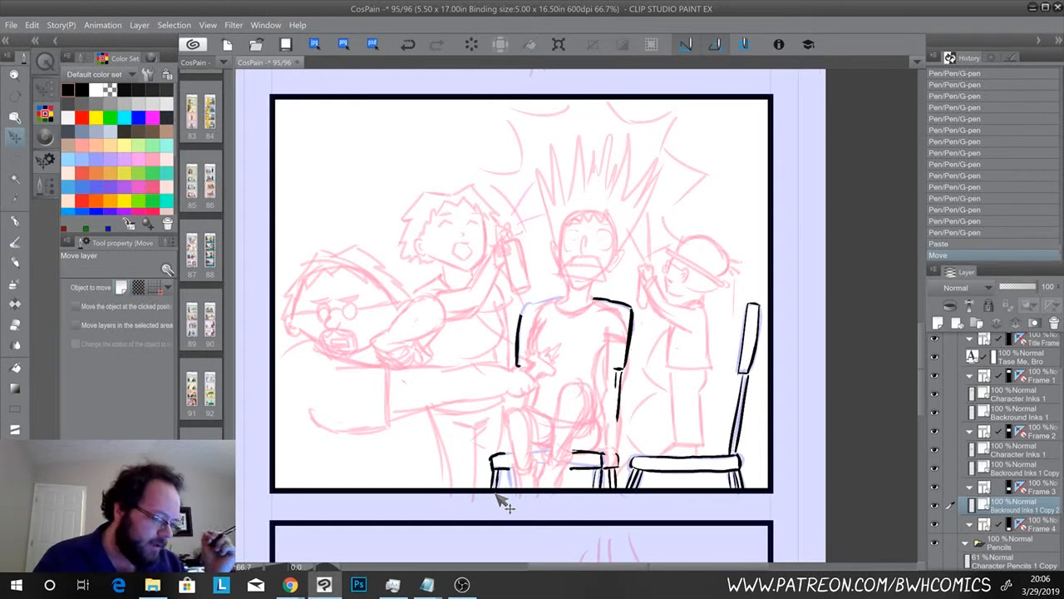
# Add a new vector layer above the pasted background inks in Frame 3 and name it "Character Inks 1"
pyautogui.click(951, 321)
pyautogui.doubleClick(1010, 507)
pyautogui.write('C')
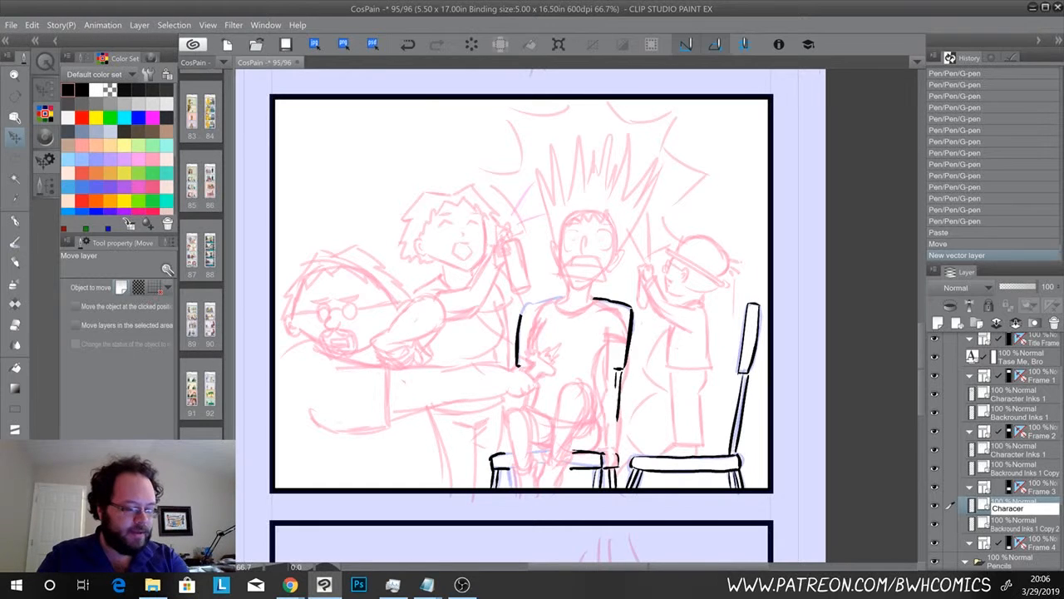
pyautogui.write('haracter P')
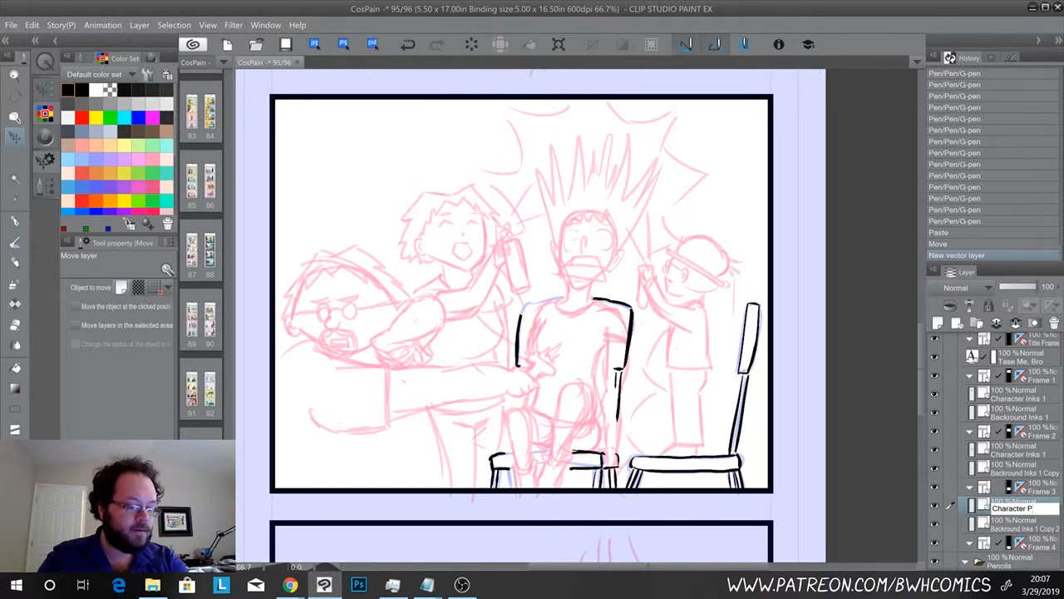
pyautogui.press('BackSpace')
pyautogui.write('Inks 1')
pyautogui.press('Return')
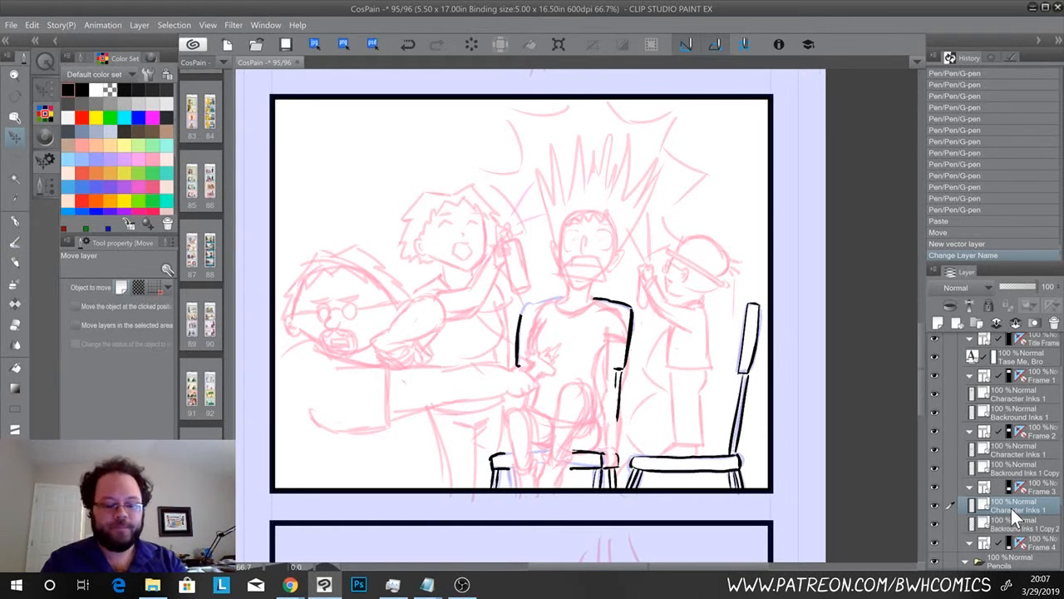
# Lower the opacity of Frame 3's background inks layer to 70%
pyautogui.hotkey('ctrl', 'alt', '0')
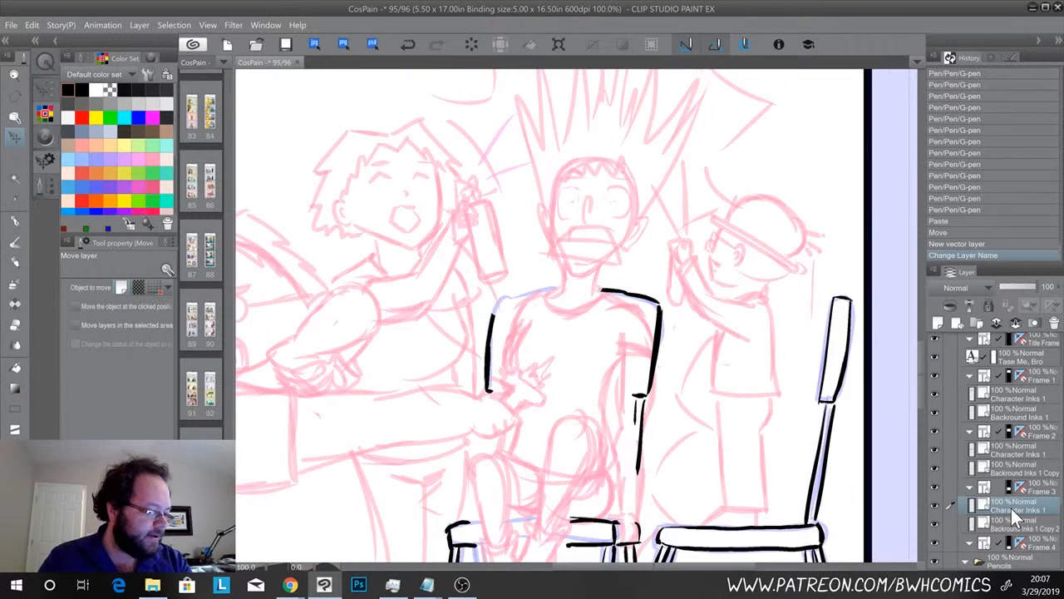
pyautogui.hotkey('ctrl', '+')
pyautogui.moveTo(539, 375); pyautogui.dragTo(532, 245)
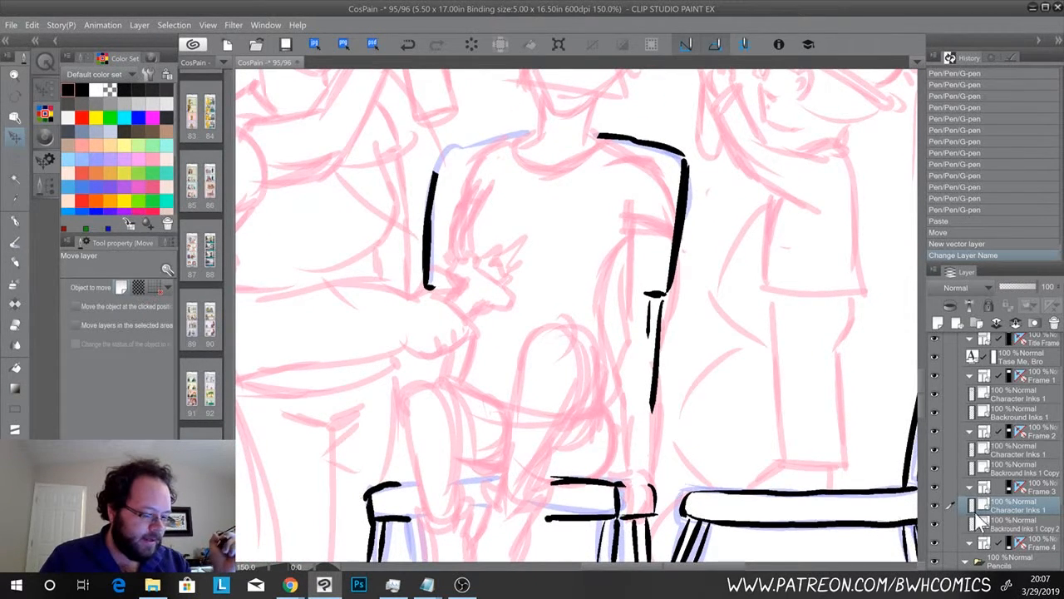
pyautogui.click(1008, 523)
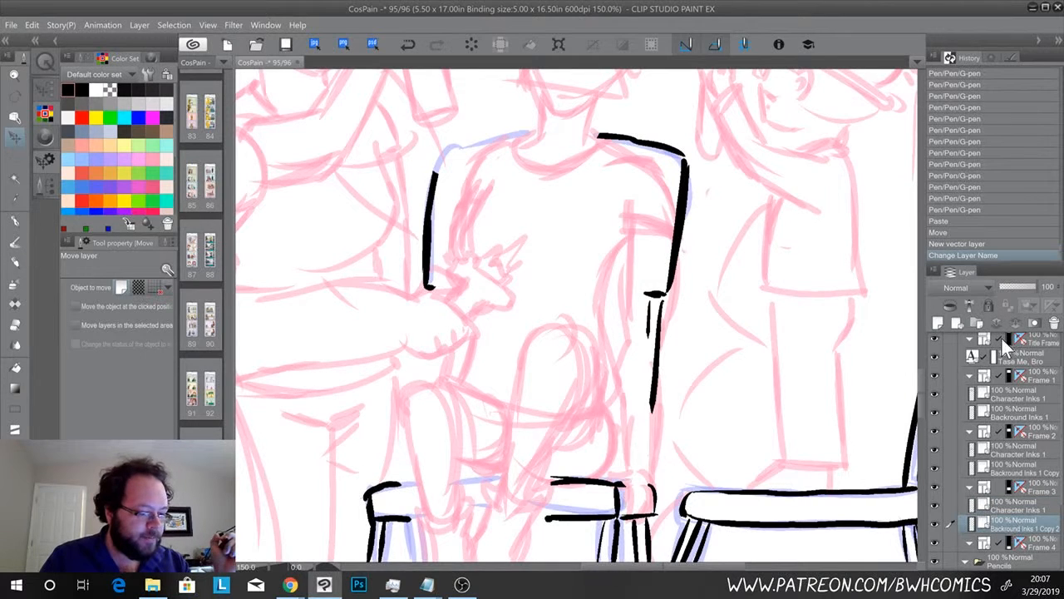
pyautogui.click(1030, 288)
pyautogui.click(1028, 288)
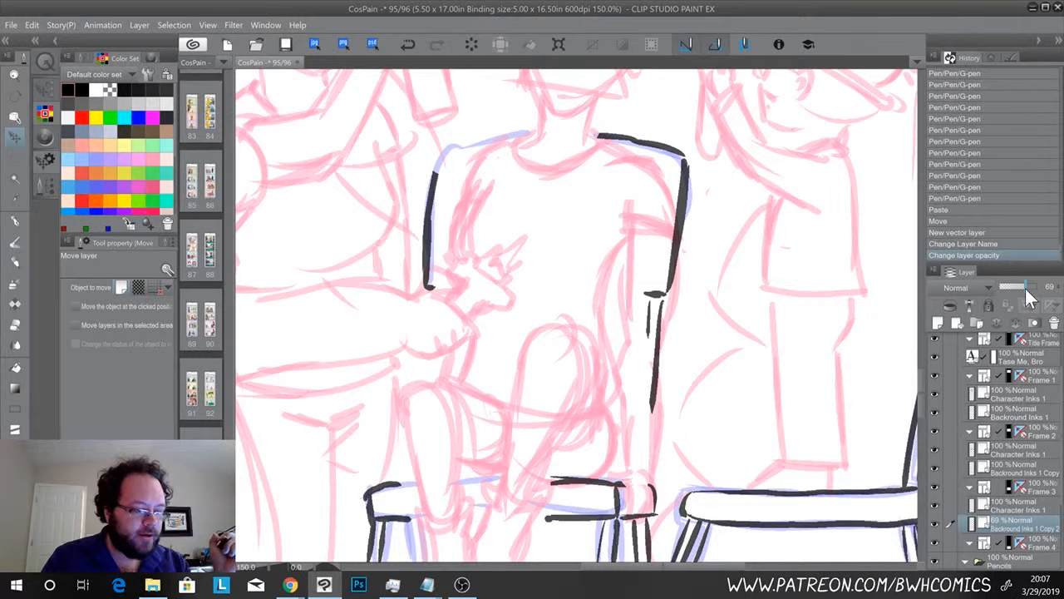
pyautogui.click(1026, 288)
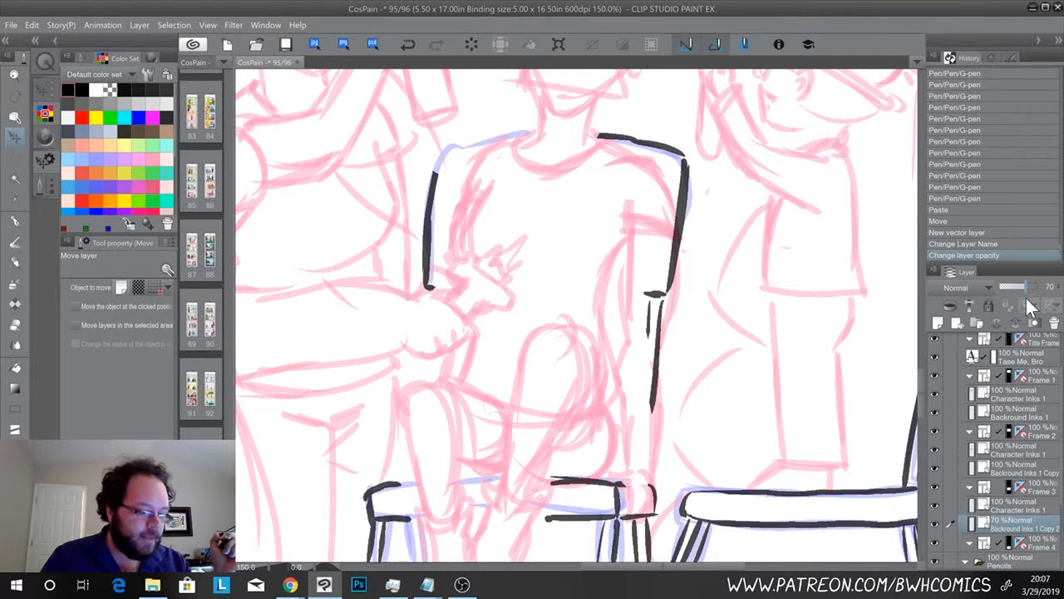
pyautogui.click(1051, 507)
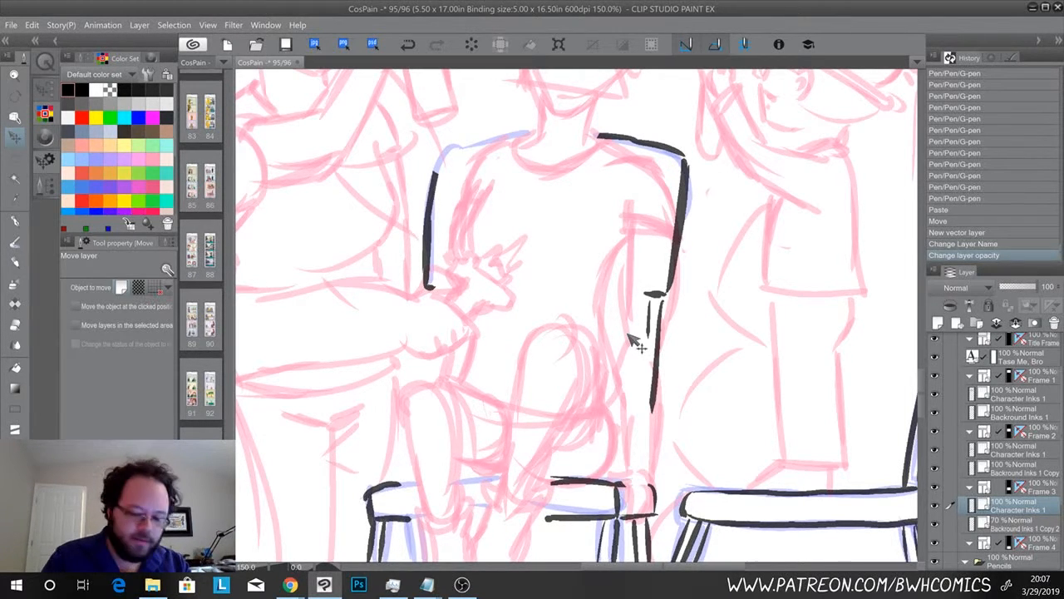
pyautogui.press('b')
pyautogui.moveTo(629, 322)
pyautogui.mouseDown()
pyautogui.moveTo(651, 345)
pyautogui.moveTo(667, 400)
pyautogui.moveTo(657, 428)
pyautogui.mouseUp()
pyautogui.hotkey('ctrl', 'z')
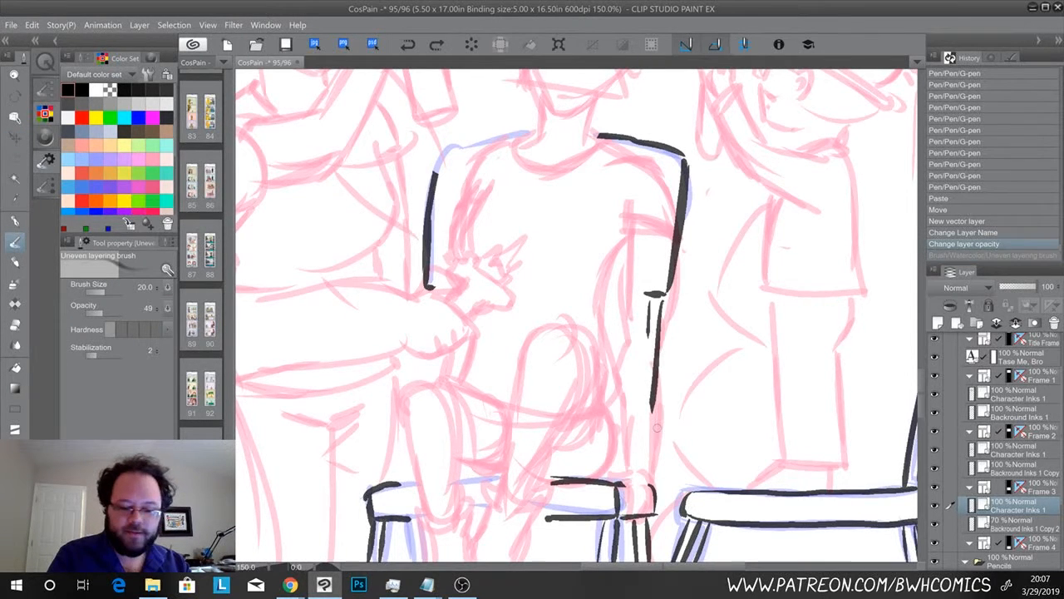
pyautogui.press('p')
pyautogui.moveTo(641, 353)
pyautogui.mouseDown()
pyautogui.moveTo(679, 383)
pyautogui.moveTo(676, 411)
pyautogui.moveTo(595, 490)
pyautogui.moveTo(555, 466)
pyautogui.mouseUp()
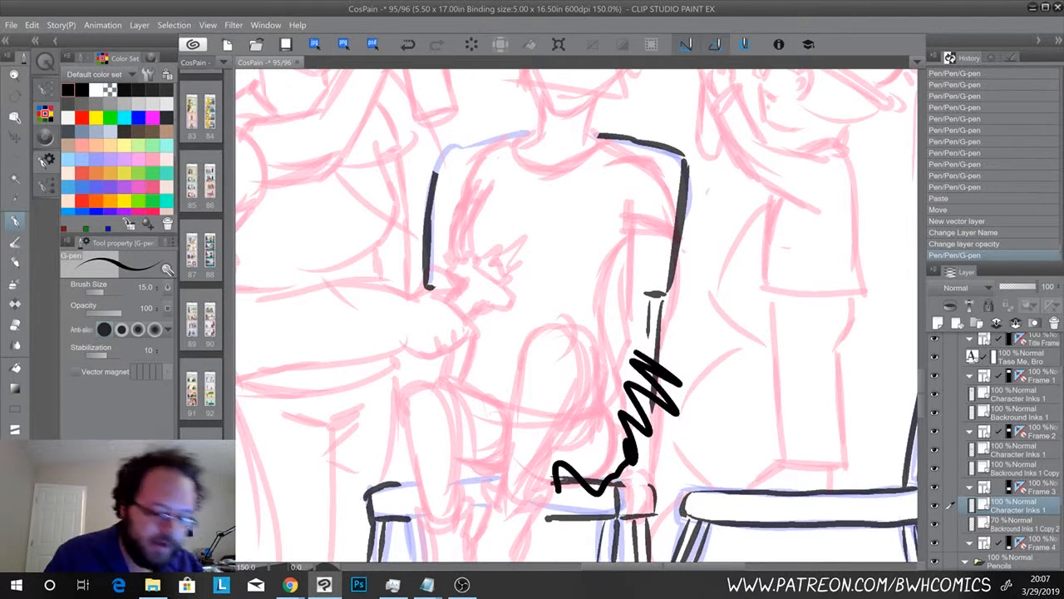
pyautogui.hotkey('ctrl', 'z')
# Lower the opacity of Frame 3's background inks layer to 48%
pyautogui.click(1015, 526)
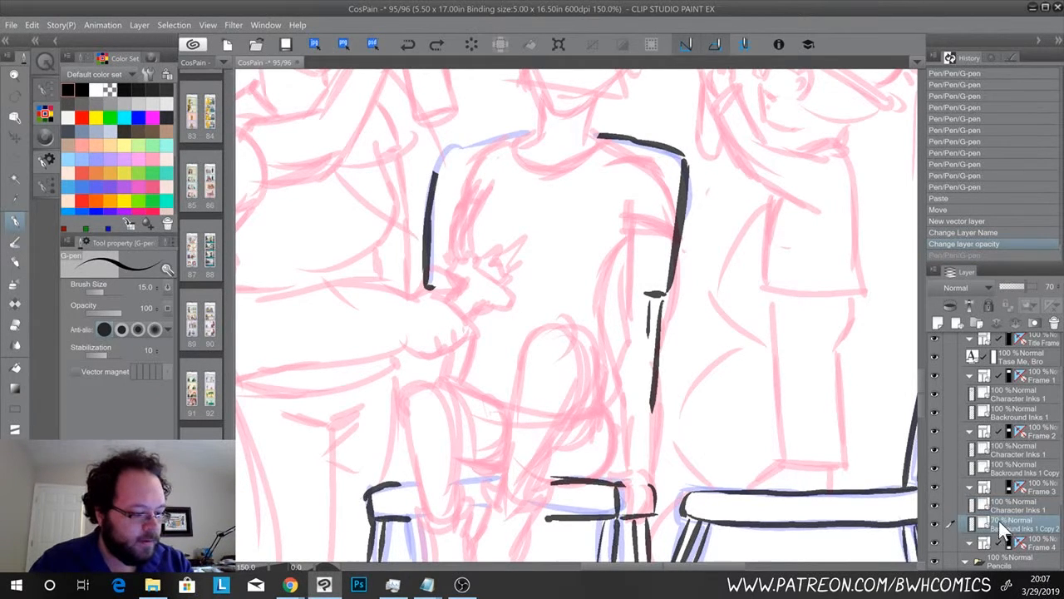
pyautogui.click(1018, 286)
pyautogui.moveTo(1015, 286); pyautogui.dragTo(1021, 286)
# On Frame 3's character inks layer, ink the seated figure's shoulder, short sleeve, straight arm and hand gripping the chair seat
pyautogui.click(1008, 503)
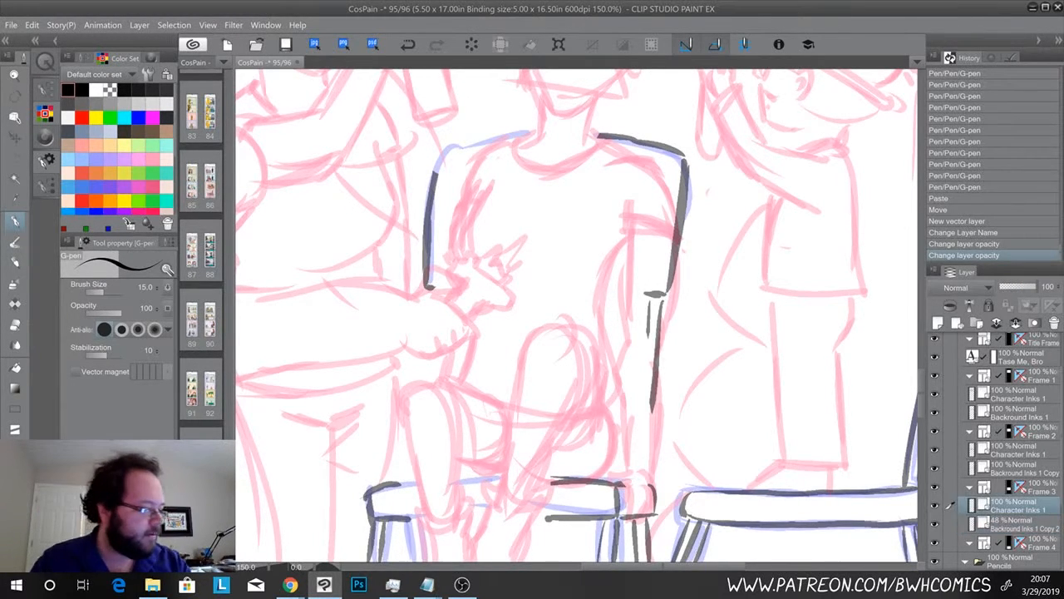
pyautogui.moveTo(617, 155)
pyautogui.mouseDown()
pyautogui.moveTo(678, 196)
pyautogui.moveTo(681, 246)
pyautogui.mouseUp()
pyautogui.moveTo(670, 188)
pyautogui.mouseDown()
pyautogui.moveTo(678, 242)
pyautogui.moveTo(622, 232)
pyautogui.moveTo(658, 379)
pyautogui.moveTo(650, 464)
pyautogui.mouseUp()
pyautogui.moveTo(628, 238)
pyautogui.mouseDown()
pyautogui.moveTo(632, 473)
pyautogui.moveTo(605, 482)
pyautogui.moveTo(627, 479)
pyautogui.moveTo(624, 522)
pyautogui.moveTo(644, 515)
pyautogui.mouseUp()
pyautogui.moveTo(653, 478)
pyautogui.mouseDown()
pyautogui.moveTo(657, 522)
pyautogui.moveTo(640, 526)
pyautogui.mouseUp()
pyautogui.moveTo(653, 464); pyautogui.dragTo(657, 496)
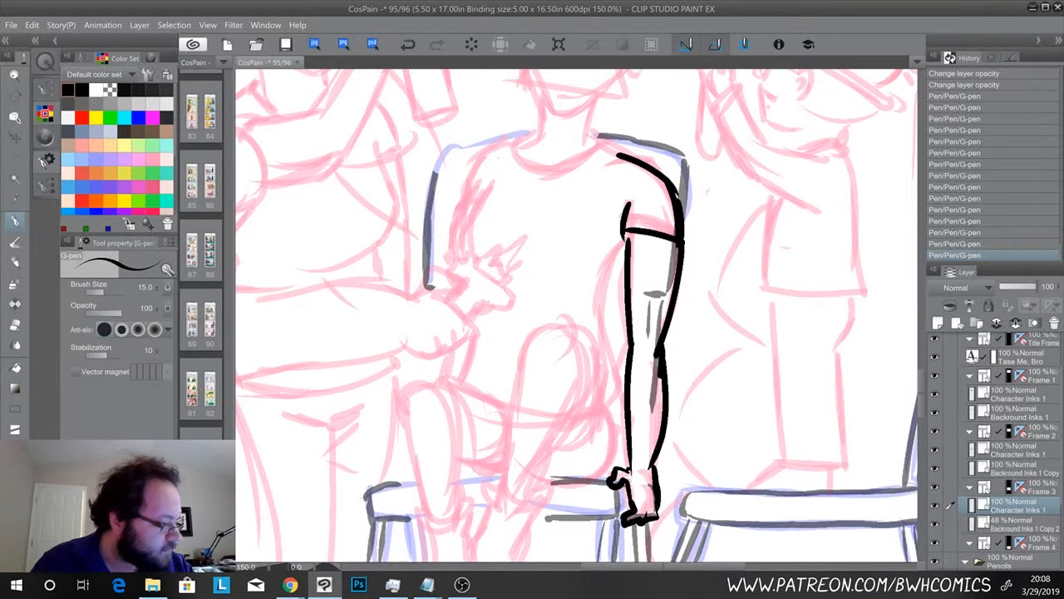
# Ink the seated figure's raised knee and leg nearest the inked arm, down to the panel's lower border
pyautogui.moveTo(467, 416); pyautogui.dragTo(492, 316)
pyautogui.moveTo(551, 266)
pyautogui.mouseDown()
pyautogui.moveTo(542, 263)
pyautogui.moveTo(594, 223)
pyautogui.mouseUp()
pyautogui.moveTo(547, 253)
pyautogui.mouseDown()
pyautogui.moveTo(524, 389)
pyautogui.moveTo(566, 386)
pyautogui.moveTo(605, 278)
pyautogui.mouseUp()
pyautogui.moveTo(525, 369); pyautogui.dragTo(522, 411)
pyautogui.moveTo(565, 377); pyautogui.dragTo(539, 470)
pyautogui.moveTo(519, 404)
pyautogui.mouseDown()
pyautogui.moveTo(482, 462)
pyautogui.moveTo(491, 458)
pyautogui.moveTo(496, 474)
pyautogui.mouseUp()
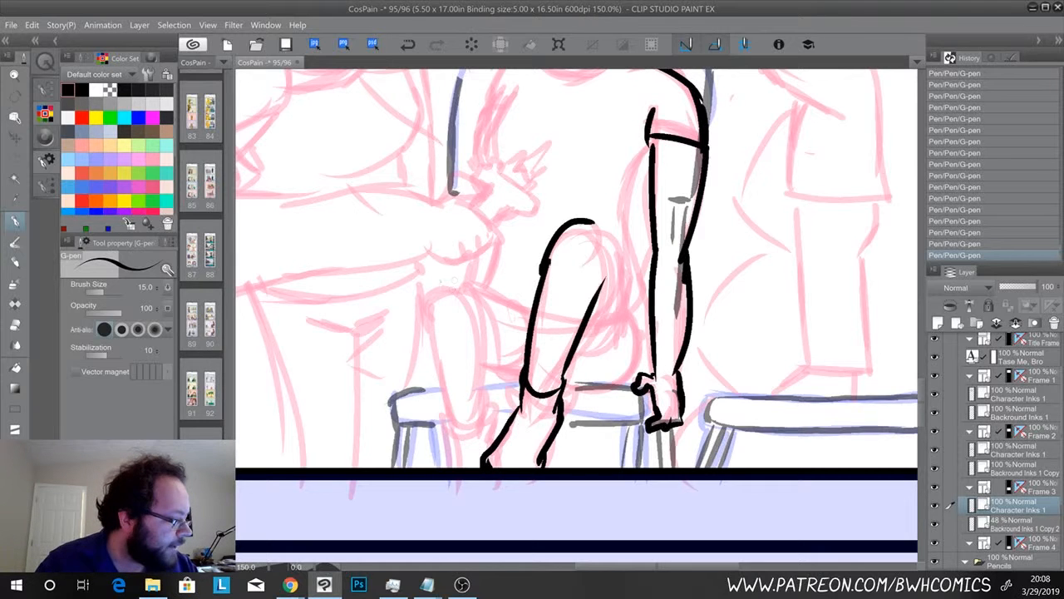
pyautogui.moveTo(467, 287)
pyautogui.mouseDown()
pyautogui.moveTo(419, 284)
pyautogui.moveTo(429, 293)
pyautogui.moveTo(421, 286)
pyautogui.moveTo(411, 317)
pyautogui.mouseUp()
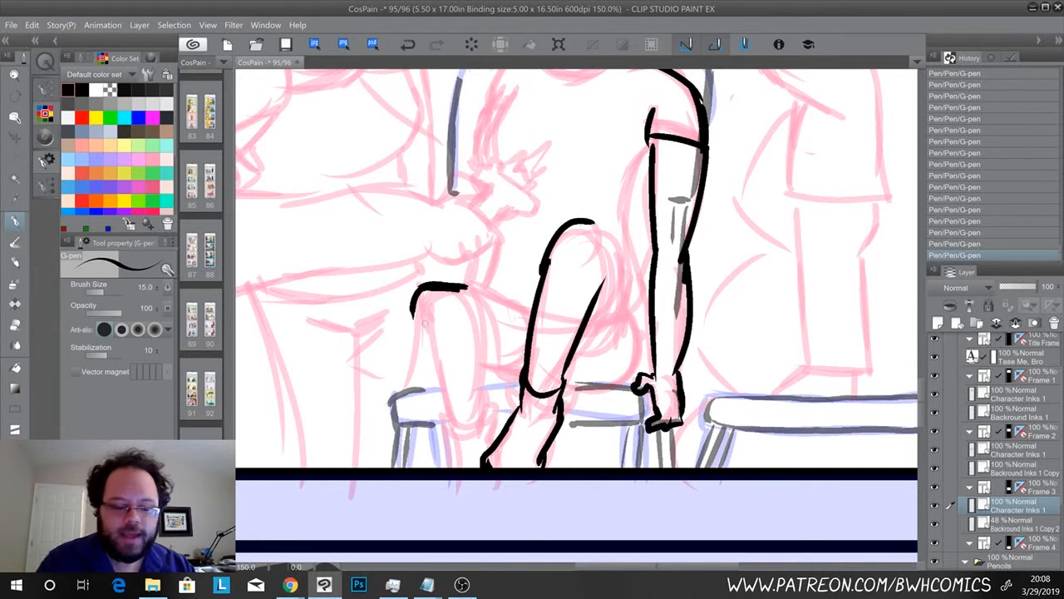
pyautogui.hotkey('ctrl', 'z')
pyautogui.hotkey('ctrl', 'z')
pyautogui.hotkey('ctrl', 'z')
pyautogui.hotkey('ctrl', 'z')
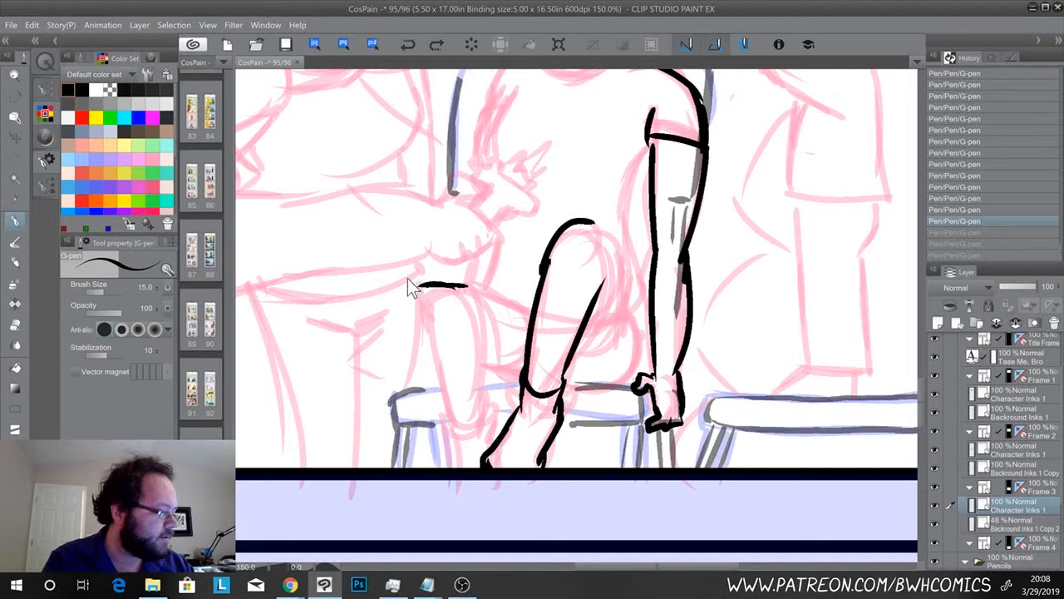
# Ink the seated figure's other bent knee and shin, with the sock edge and ankle down to the panel's lower border
pyautogui.moveTo(467, 284)
pyautogui.mouseDown()
pyautogui.moveTo(432, 282)
pyautogui.moveTo(425, 294)
pyautogui.moveTo(421, 328)
pyautogui.moveTo(449, 420)
pyautogui.moveTo(486, 399)
pyautogui.moveTo(472, 312)
pyautogui.mouseUp()
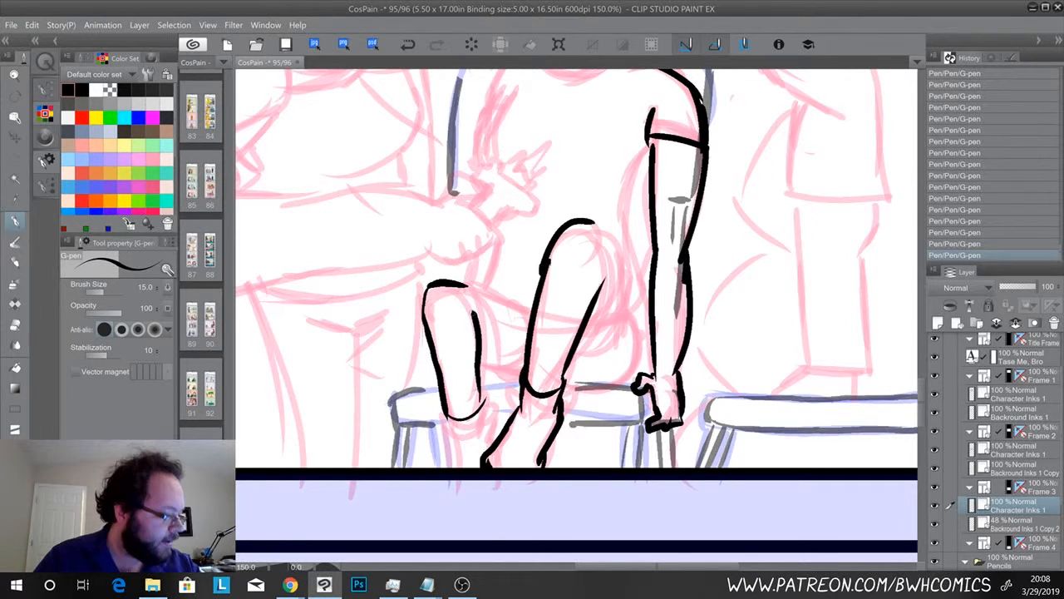
pyautogui.moveTo(473, 312); pyautogui.dragTo(463, 300)
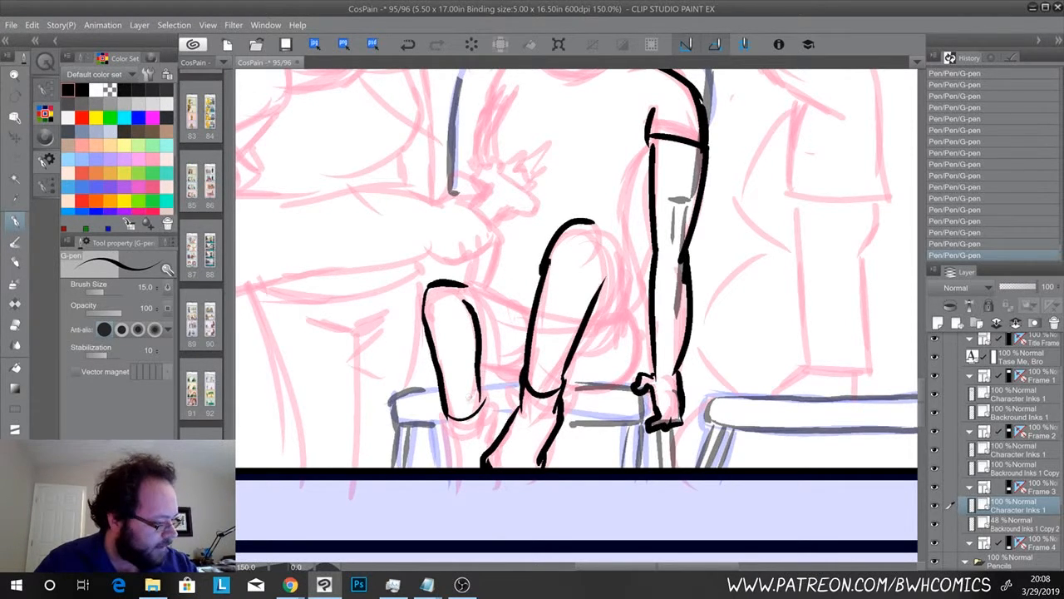
pyautogui.moveTo(483, 390)
pyautogui.mouseDown()
pyautogui.moveTo(493, 429)
pyautogui.moveTo(448, 427)
pyautogui.moveTo(458, 470)
pyautogui.mouseUp()
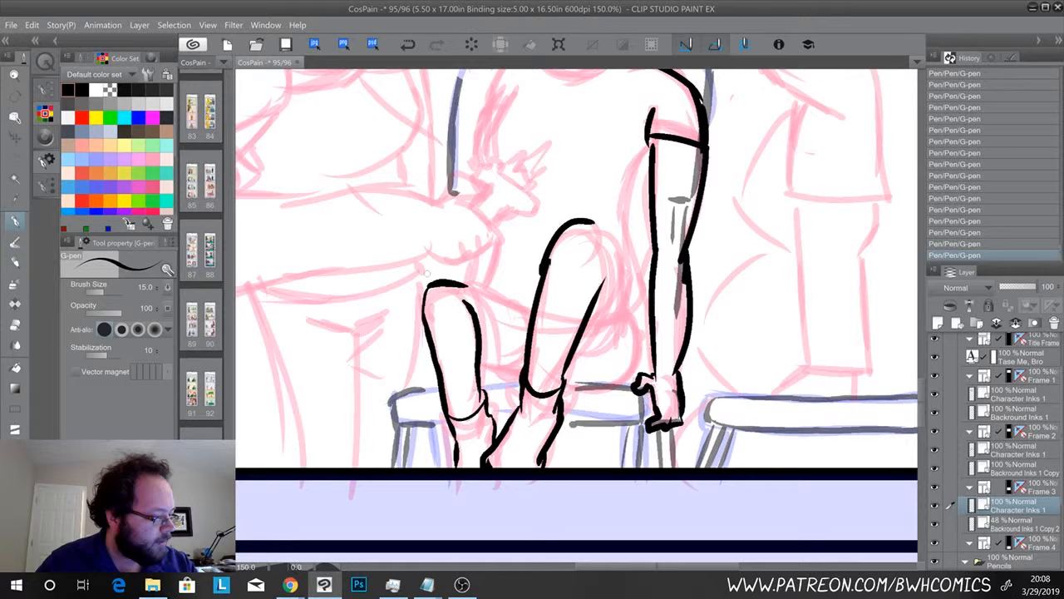
# Ink the seated figure's thighs and the hip resting on the chair, replacing the first thigh stroke
pyautogui.moveTo(460, 283)
pyautogui.mouseDown()
pyautogui.moveTo(509, 303)
pyautogui.moveTo(528, 343)
pyautogui.moveTo(484, 368)
pyautogui.moveTo(510, 364)
pyautogui.mouseUp()
pyautogui.moveTo(515, 310); pyautogui.dragTo(640, 304)
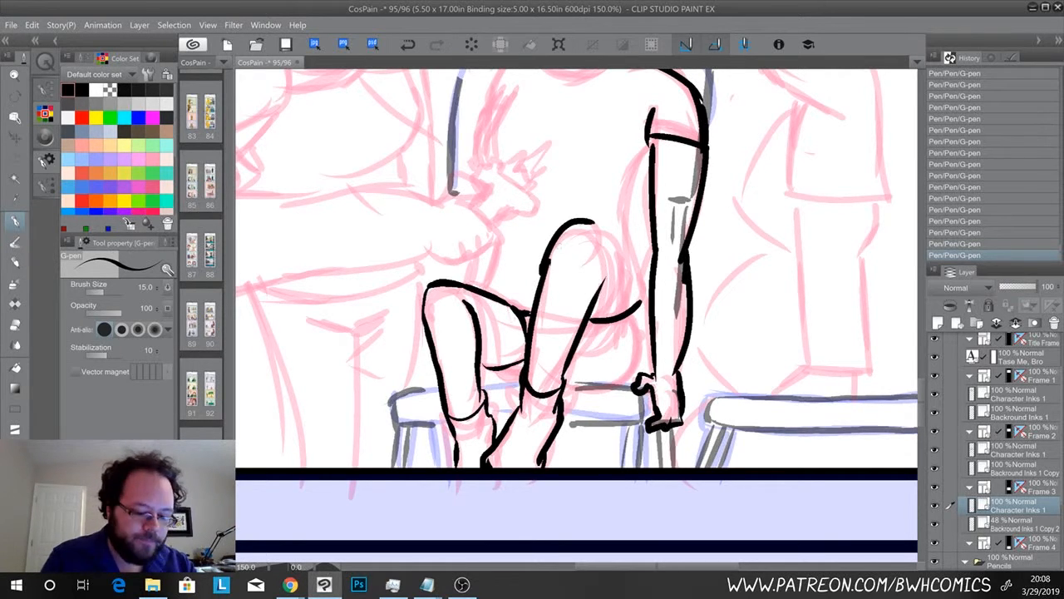
pyautogui.hotkey('ctrl', 'z')
pyautogui.moveTo(592, 226)
pyautogui.mouseDown()
pyautogui.moveTo(616, 259)
pyautogui.moveTo(633, 335)
pyautogui.moveTo(575, 356)
pyautogui.mouseUp()
pyautogui.moveTo(635, 320); pyautogui.dragTo(638, 376)
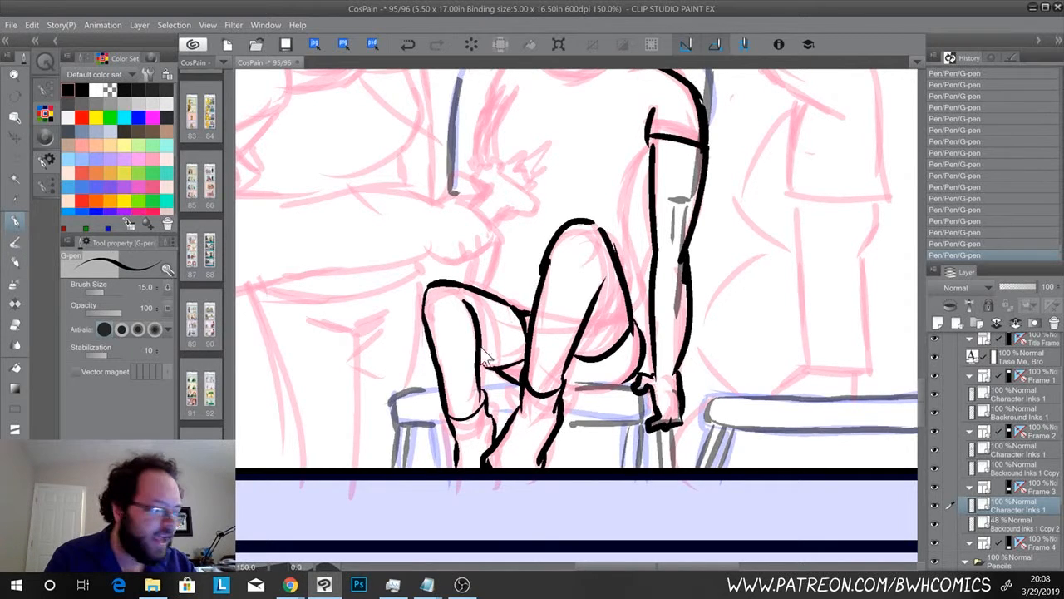
pyautogui.hotkey('ctrl', 'z')
pyautogui.hotkey('ctrl', 'y')
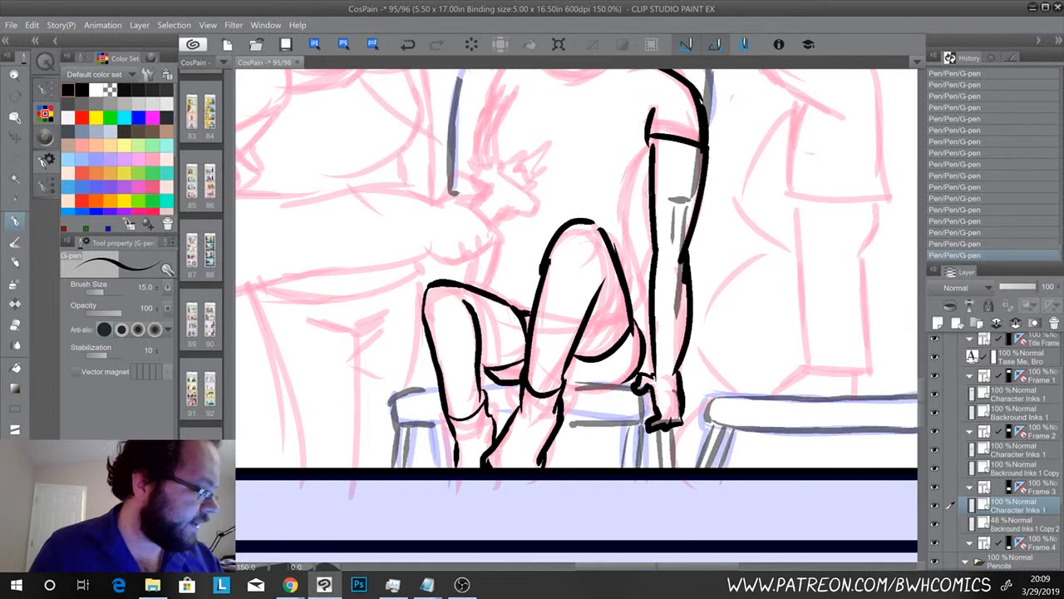
# Ink the side of the seated figure's torso behind the straight arm, with shirt folds at the waist
pyautogui.moveTo(651, 213); pyautogui.dragTo(637, 325)
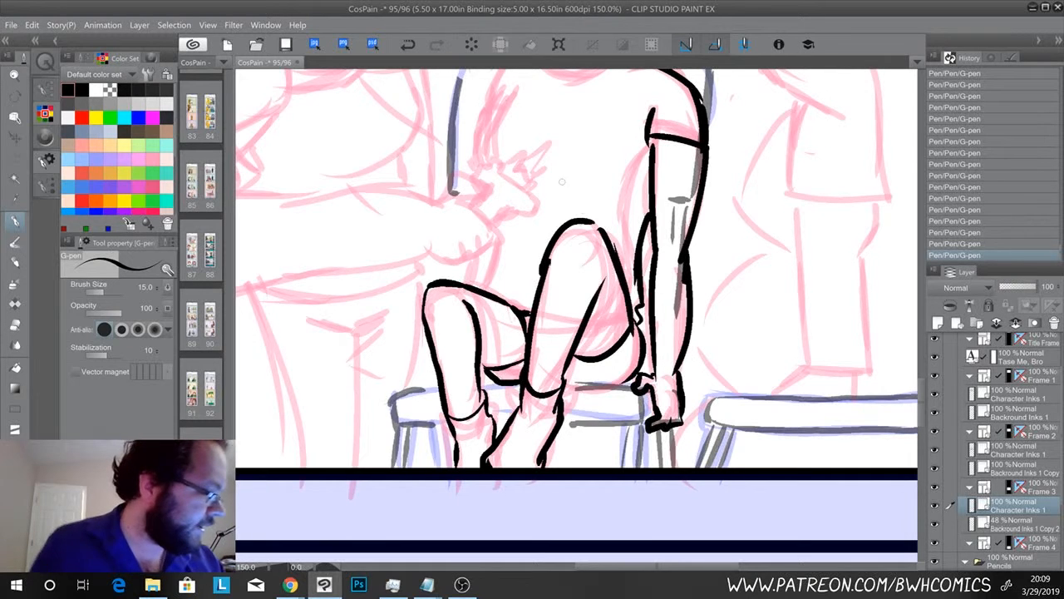
pyautogui.hotkey('ctrl', 'z')
pyautogui.hotkey('ctrl', 'z')
pyautogui.hotkey('ctrl', 'z')
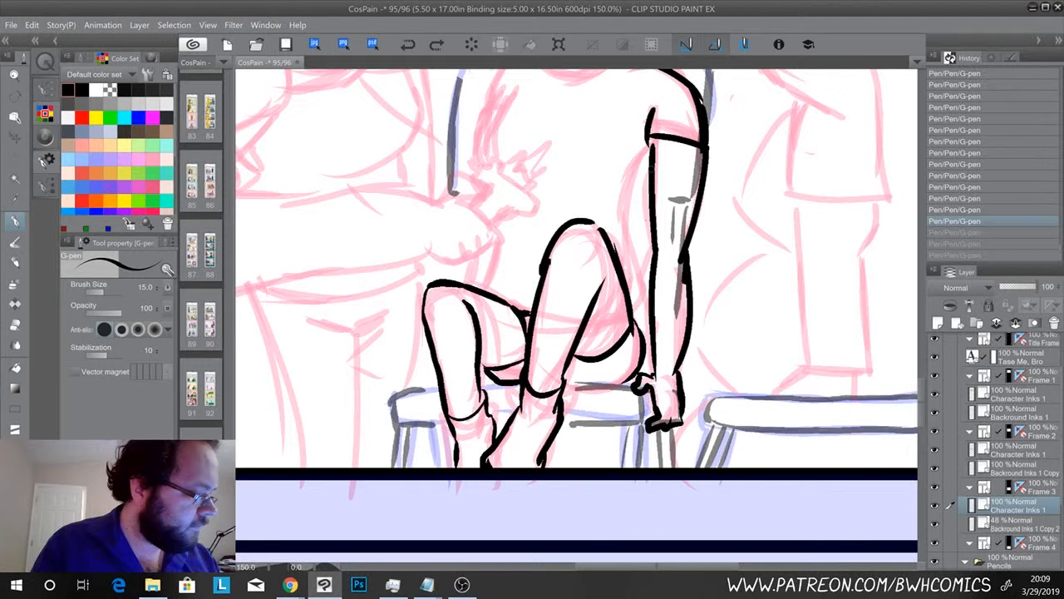
pyautogui.hotkey('ctrl', 'y')
pyautogui.hotkey('ctrl', 'y')
pyautogui.hotkey('ctrl', 'y')
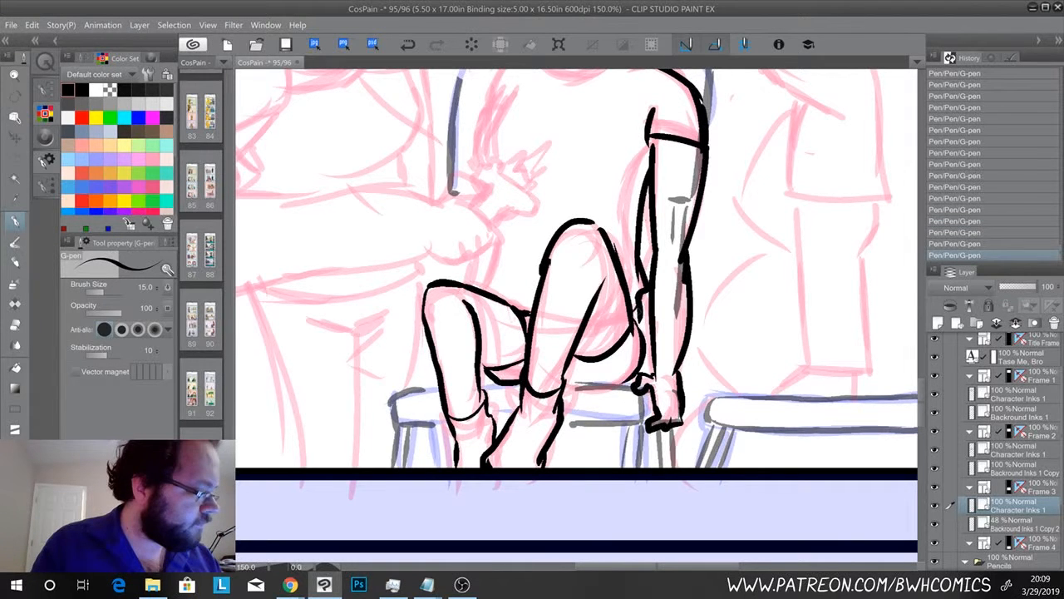
# Ink the outstretched fist and the handheld device it holds in front of the seated figure's chest
pyautogui.scroll(3, 490, 291)
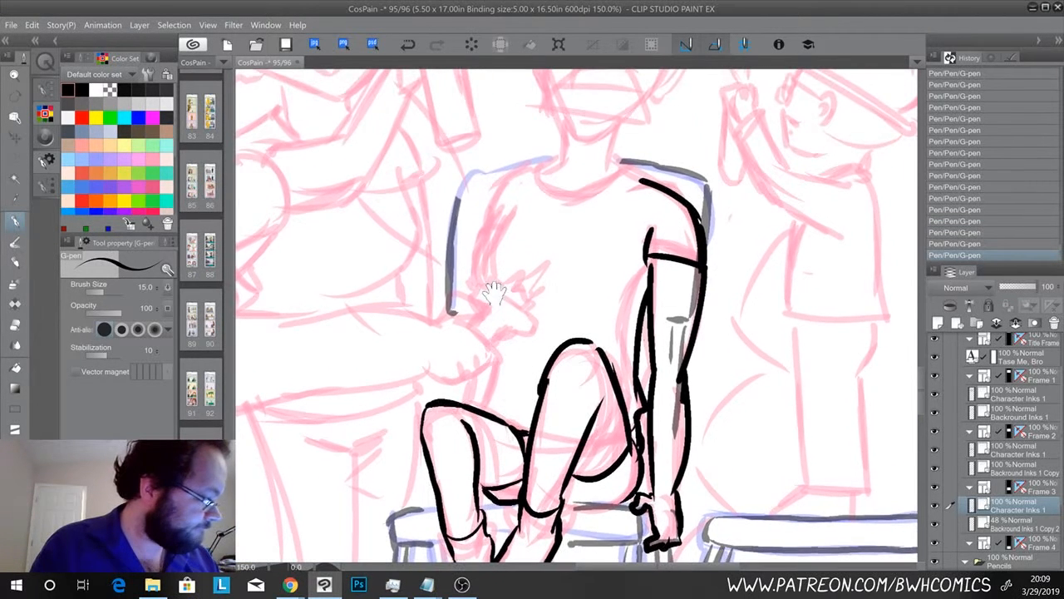
pyautogui.moveTo(477, 313)
pyautogui.mouseDown()
pyautogui.moveTo(499, 281)
pyautogui.moveTo(503, 298)
pyautogui.moveTo(522, 311)
pyautogui.moveTo(530, 301)
pyautogui.moveTo(537, 316)
pyautogui.moveTo(525, 338)
pyautogui.moveTo(468, 329)
pyautogui.moveTo(490, 346)
pyautogui.moveTo(468, 318)
pyautogui.moveTo(490, 362)
pyautogui.moveTo(450, 382)
pyautogui.moveTo(435, 375)
pyautogui.moveTo(453, 381)
pyautogui.moveTo(491, 362)
pyautogui.mouseUp()
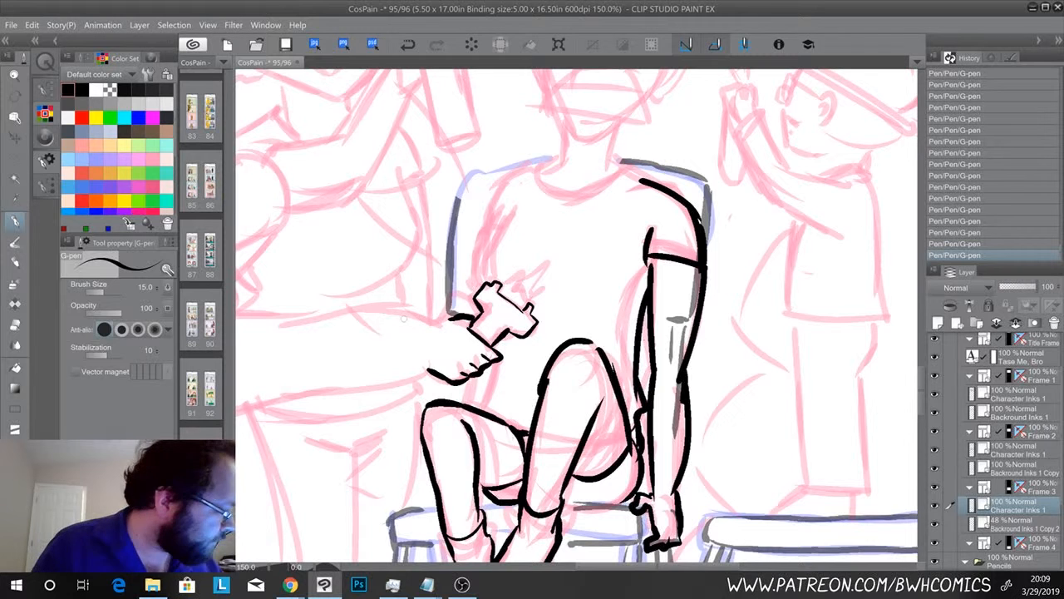
pyautogui.moveTo(454, 317); pyautogui.dragTo(430, 325)
pyautogui.moveTo(339, 378); pyautogui.dragTo(501, 340)
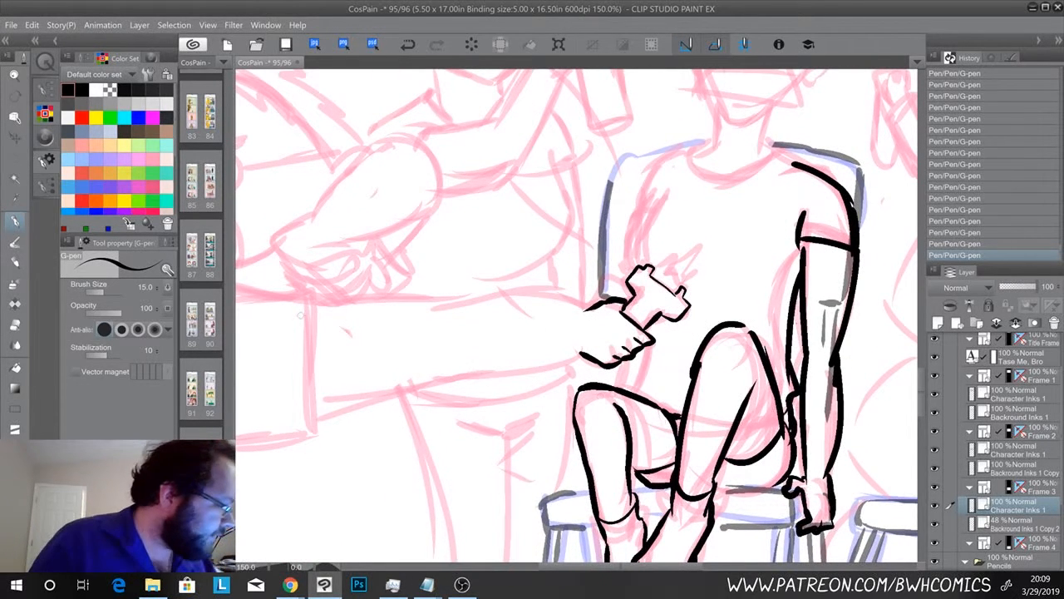
# Ink the outstretched forearm back from the fist, with the sleeve's cuff edge and its upper and lower outlines
pyautogui.moveTo(312, 300); pyautogui.dragTo(593, 306)
pyautogui.moveTo(314, 392); pyautogui.dragTo(582, 358)
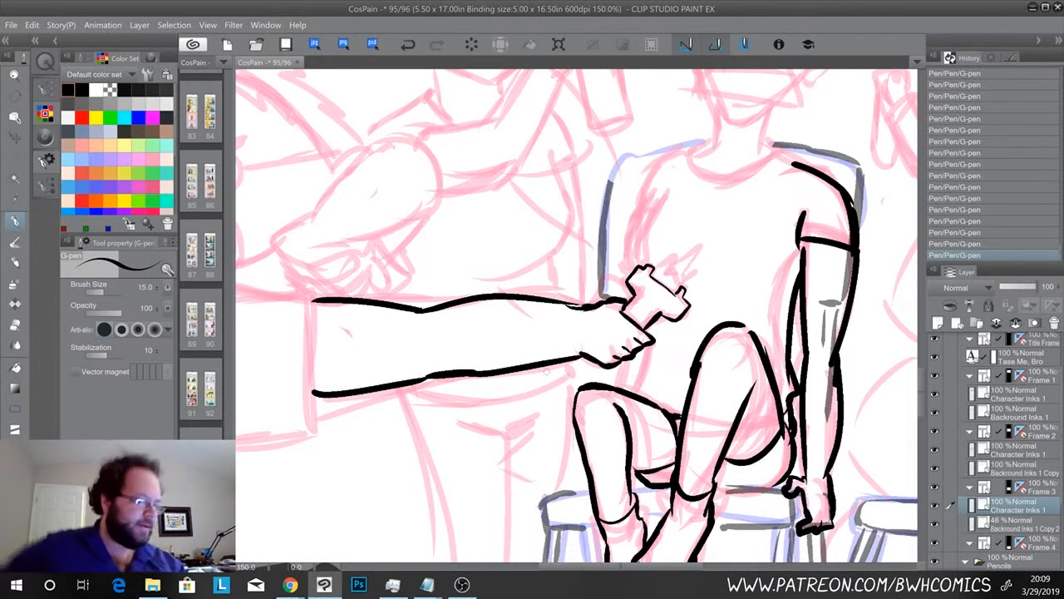
pyautogui.moveTo(308, 299)
pyautogui.mouseDown()
pyautogui.moveTo(313, 434)
pyautogui.moveTo(526, 404)
pyautogui.mouseUp()
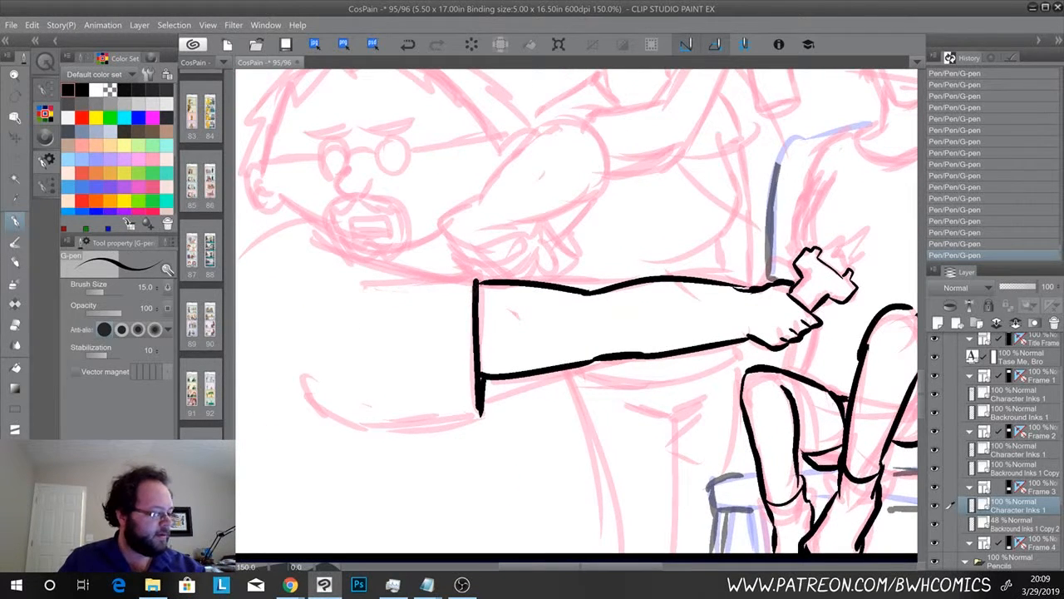
pyautogui.moveTo(479, 279); pyautogui.dragTo(345, 287)
pyautogui.moveTo(478, 419); pyautogui.dragTo(322, 426)
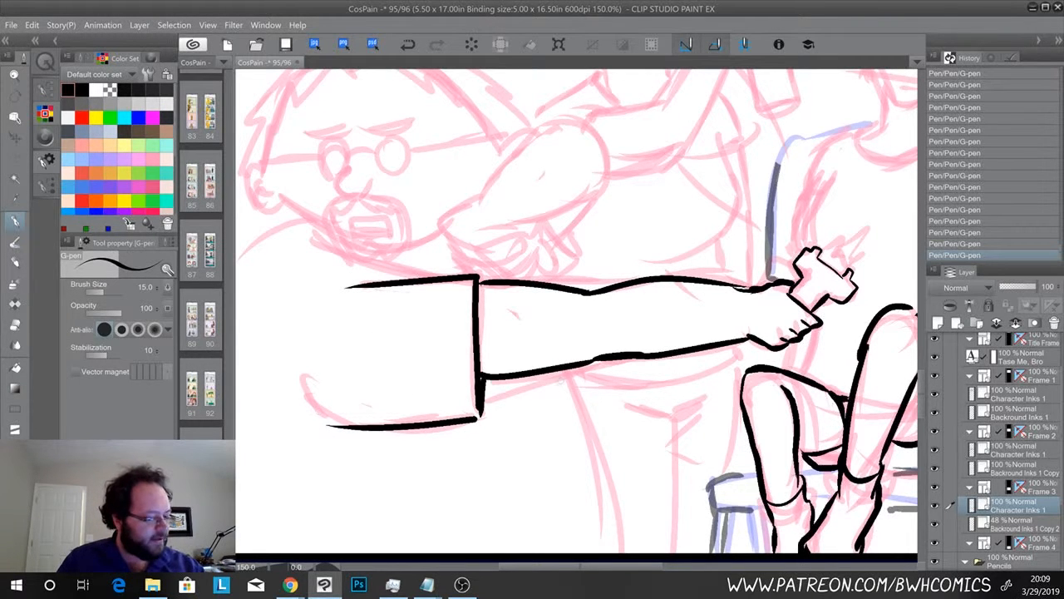
# Ink the bearded man's torso line below the outstretched arm and his far shoulder curving to the panel's side border
pyautogui.moveTo(562, 375); pyautogui.dragTo(611, 552)
pyautogui.moveTo(503, 483); pyautogui.dragTo(478, 402)
pyautogui.hotkey('ctrl', 'z')
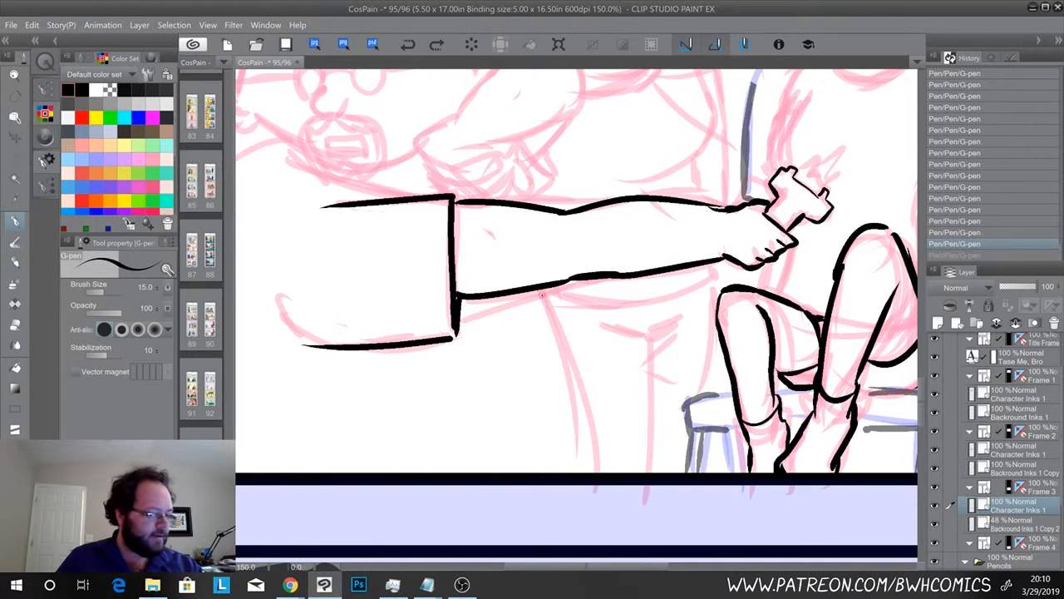
pyautogui.hotkey('ctrl', 'y')
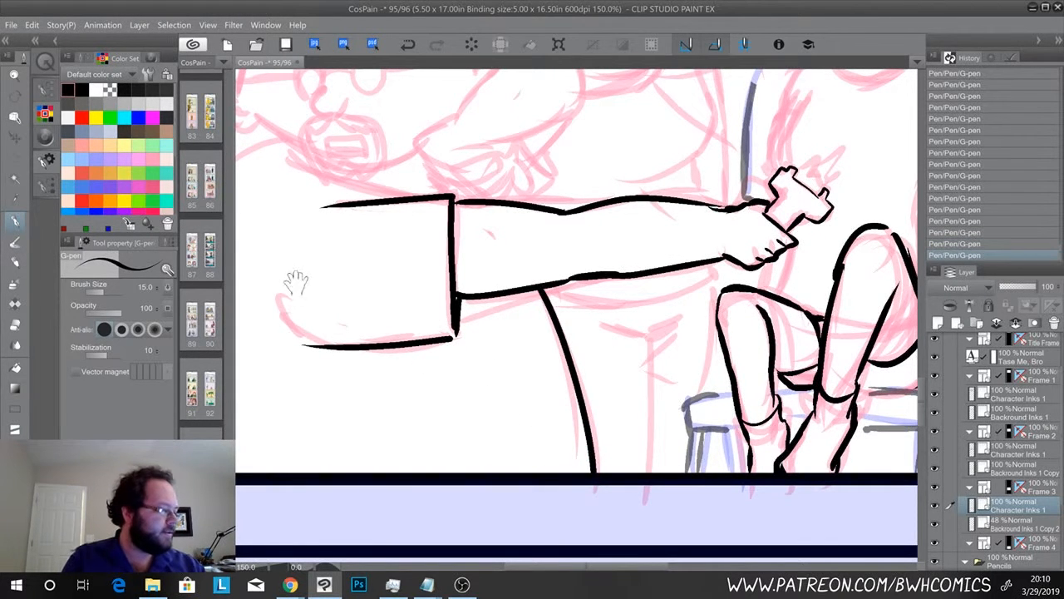
pyautogui.moveTo(298, 281); pyautogui.dragTo(504, 387)
pyautogui.moveTo(482, 241); pyautogui.dragTo(405, 340)
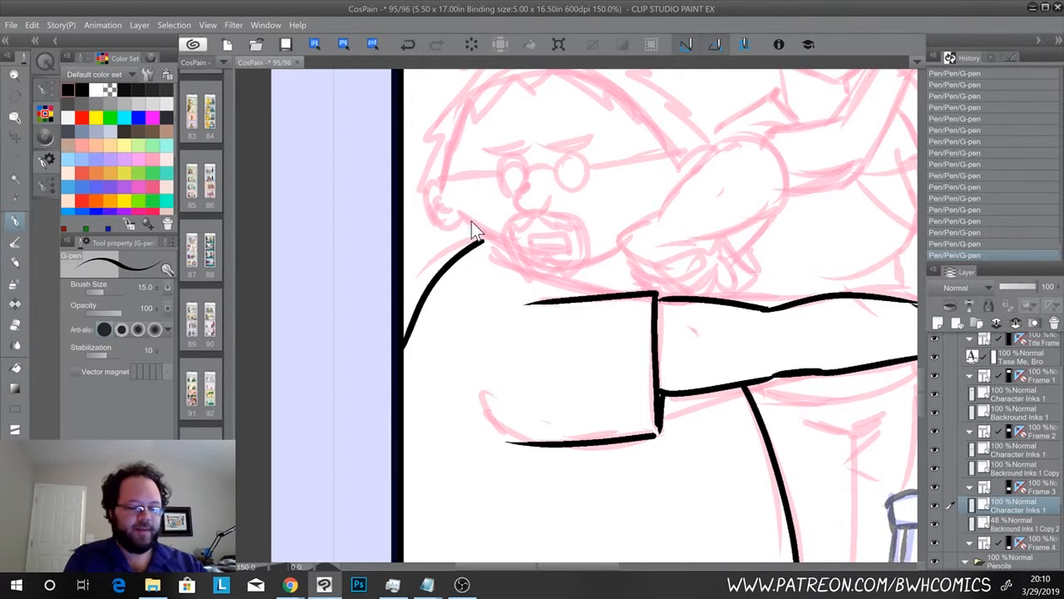
pyautogui.hotkey('ctrl', 'z')
pyautogui.moveTo(487, 237); pyautogui.dragTo(400, 329)
# Ink the bearded man's nose, jagged goatee and open mouth with teeth
pyautogui.moveTo(533, 186)
pyautogui.mouseDown()
pyautogui.moveTo(519, 193)
pyautogui.moveTo(526, 216)
pyautogui.moveTo(550, 196)
pyautogui.moveTo(584, 221)
pyautogui.moveTo(587, 267)
pyautogui.moveTo(562, 281)
pyautogui.mouseUp()
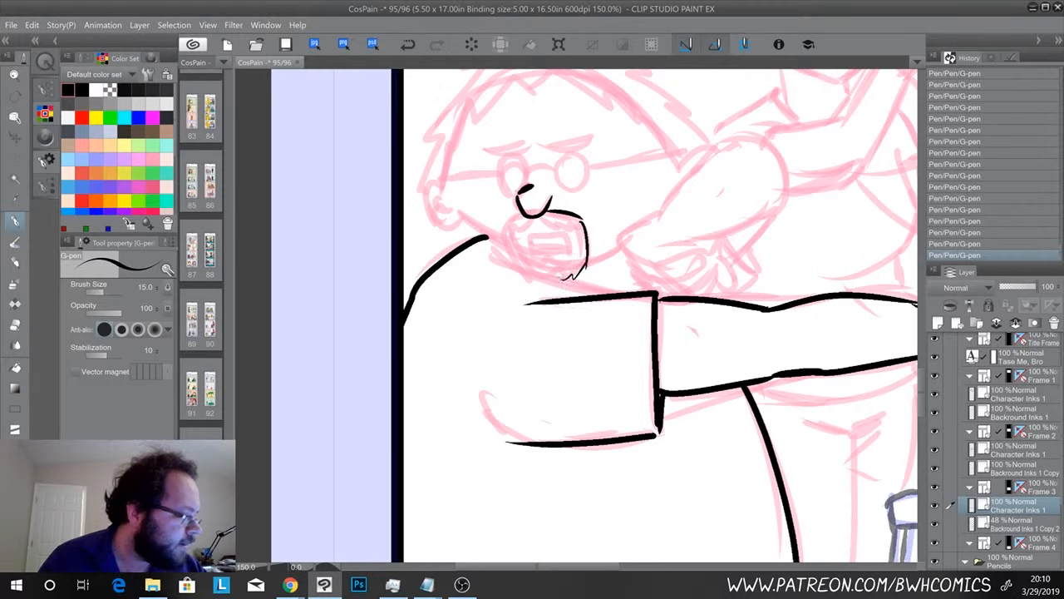
pyautogui.moveTo(523, 215)
pyautogui.mouseDown()
pyautogui.moveTo(513, 270)
pyautogui.moveTo(587, 276)
pyautogui.moveTo(561, 277)
pyautogui.mouseUp()
pyautogui.moveTo(536, 220)
pyautogui.mouseDown()
pyautogui.moveTo(510, 237)
pyautogui.moveTo(533, 264)
pyautogui.moveTo(583, 256)
pyautogui.moveTo(557, 228)
pyautogui.moveTo(579, 225)
pyautogui.moveTo(582, 264)
pyautogui.moveTo(566, 233)
pyautogui.moveTo(531, 255)
pyautogui.moveTo(566, 243)
pyautogui.mouseUp()
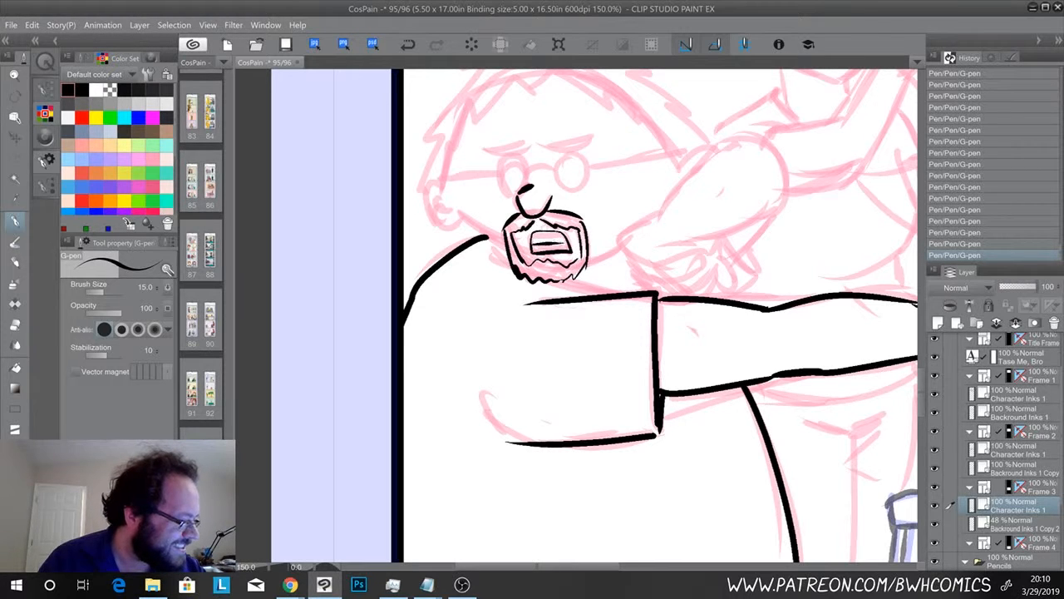
# Ink the bearded man's round glasses, with both lenses, the bridge and the temple arms, redoing the misshapen lenses
pyautogui.moveTo(557, 166)
pyautogui.mouseDown()
pyautogui.moveTo(583, 181)
pyautogui.moveTo(556, 170)
pyautogui.mouseUp()
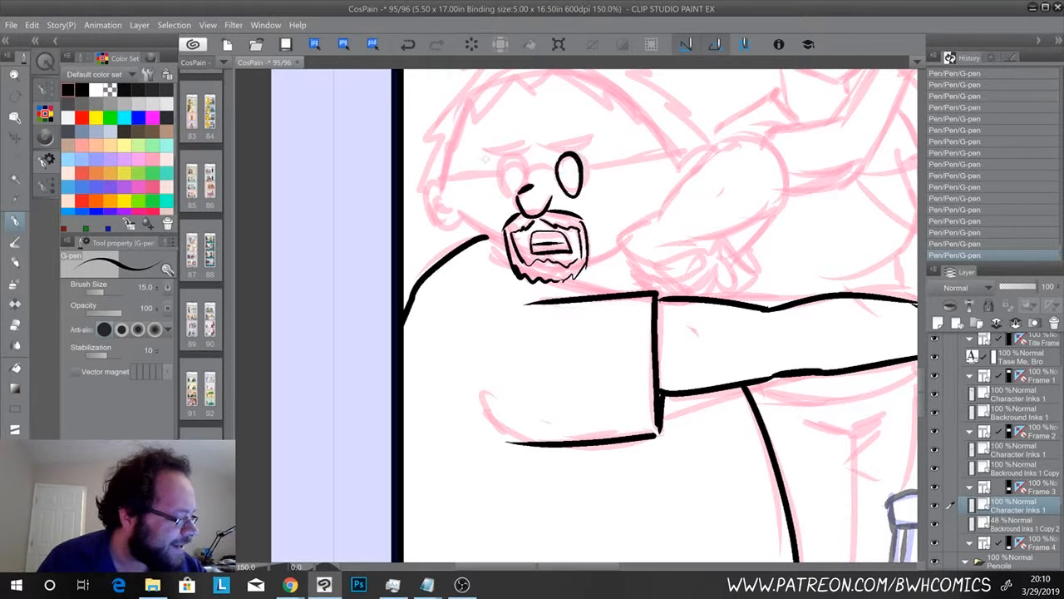
pyautogui.hotkey('ctrl', 'z')
pyautogui.moveTo(555, 164)
pyautogui.mouseDown()
pyautogui.moveTo(582, 163)
pyautogui.moveTo(557, 163)
pyautogui.moveTo(523, 184)
pyautogui.mouseUp()
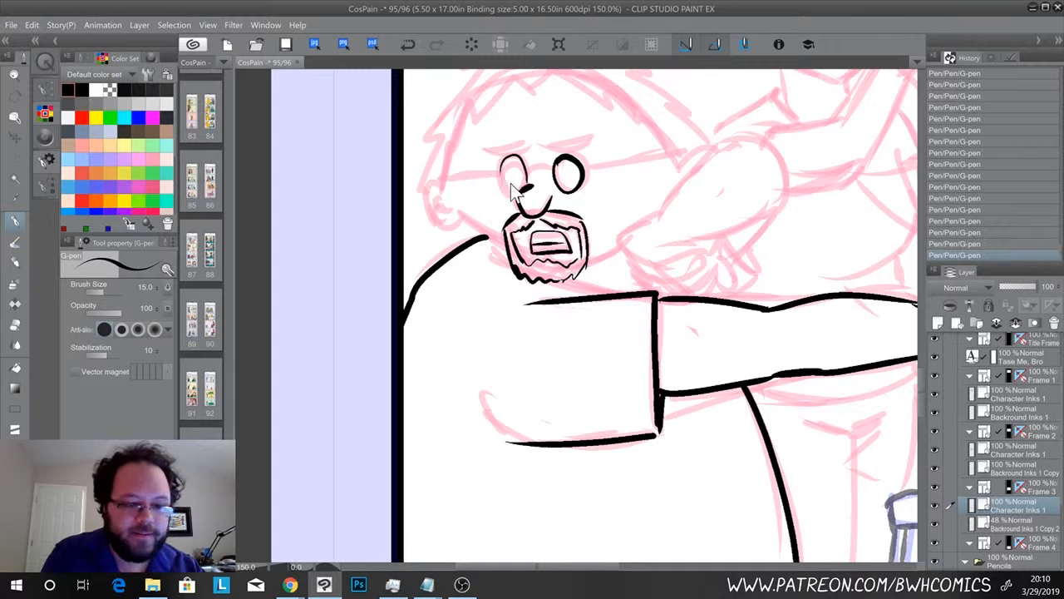
pyautogui.hotkey('ctrl', 'z')
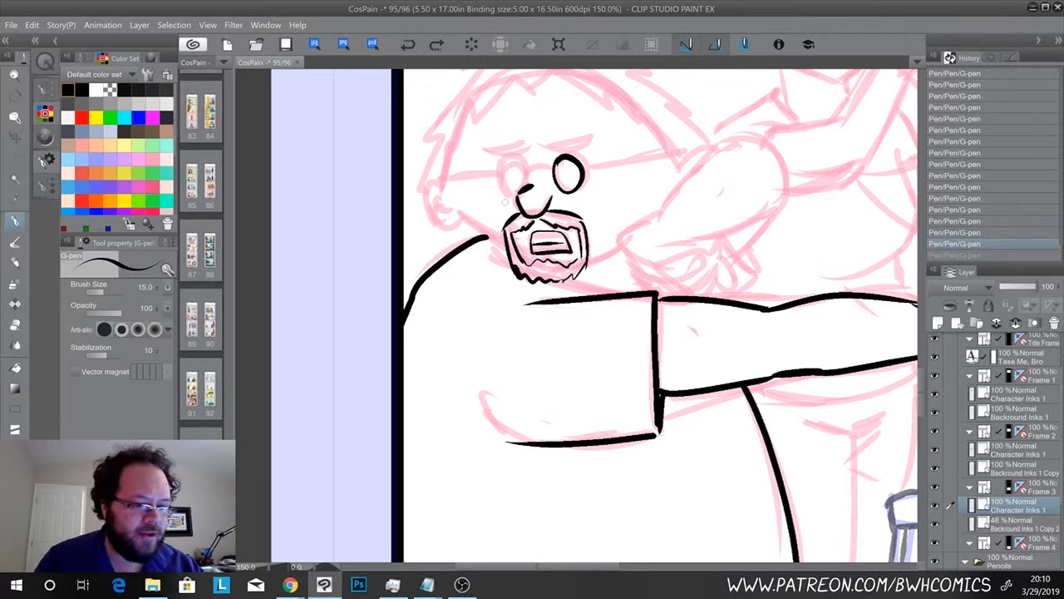
pyautogui.moveTo(523, 183)
pyautogui.mouseDown()
pyautogui.moveTo(520, 165)
pyautogui.moveTo(504, 162)
pyautogui.moveTo(501, 188)
pyautogui.moveTo(518, 197)
pyautogui.moveTo(552, 173)
pyautogui.moveTo(431, 183)
pyautogui.mouseUp()
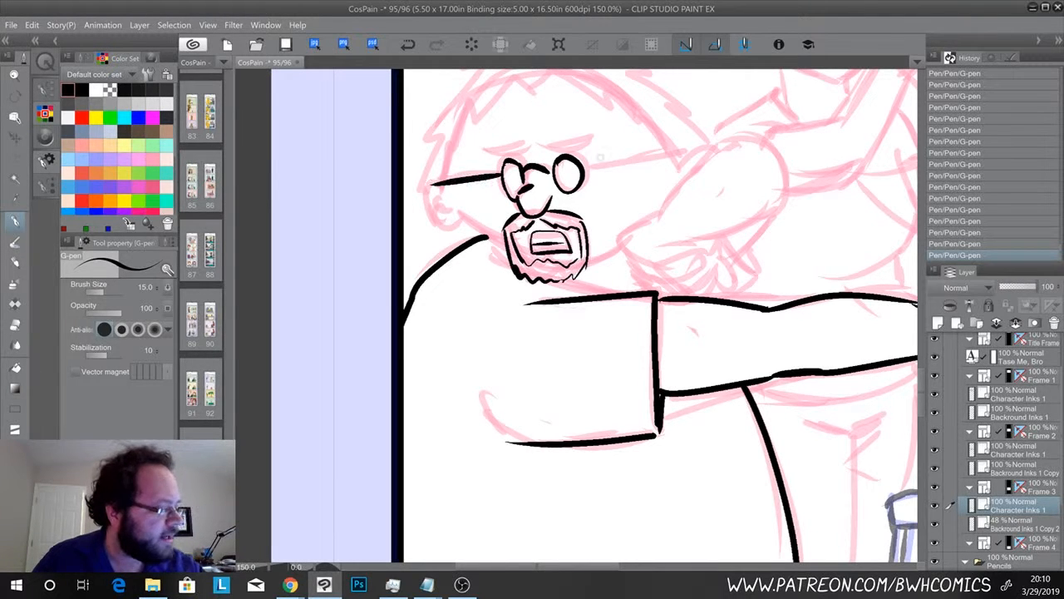
pyautogui.moveTo(587, 171); pyautogui.dragTo(682, 159)
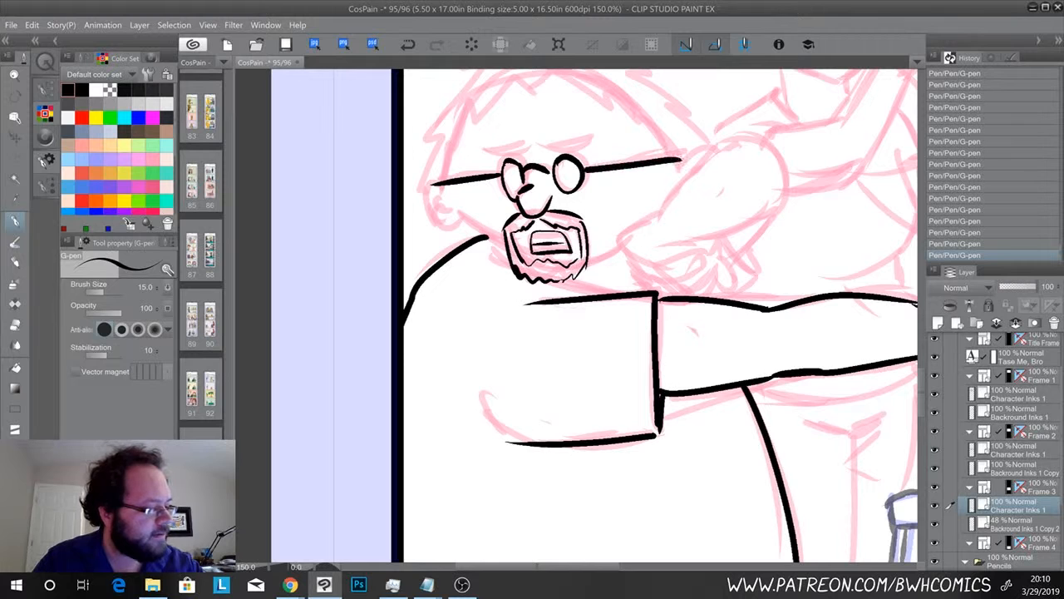
# Ink the bent arm beside the bearded man's face, with its elbow, clenched hand, finger folds and hatched shading
pyautogui.moveTo(647, 221)
pyautogui.mouseDown()
pyautogui.moveTo(740, 136)
pyautogui.moveTo(778, 163)
pyautogui.moveTo(787, 183)
pyautogui.moveTo(742, 262)
pyautogui.mouseUp()
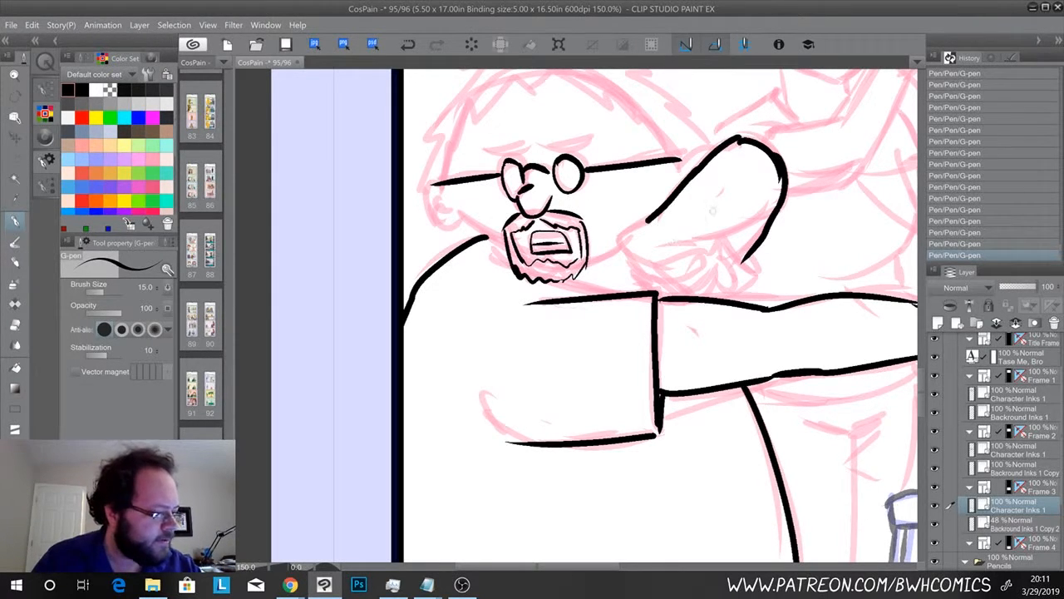
pyautogui.moveTo(681, 229)
pyautogui.mouseDown()
pyautogui.moveTo(673, 251)
pyautogui.moveTo(705, 261)
pyautogui.moveTo(670, 278)
pyautogui.moveTo(639, 259)
pyautogui.moveTo(643, 223)
pyautogui.moveTo(641, 263)
pyautogui.moveTo(705, 274)
pyautogui.moveTo(708, 259)
pyautogui.mouseUp()
pyautogui.moveTo(640, 268)
pyautogui.mouseDown()
pyautogui.moveTo(660, 287)
pyautogui.moveTo(703, 268)
pyautogui.moveTo(715, 296)
pyautogui.mouseUp()
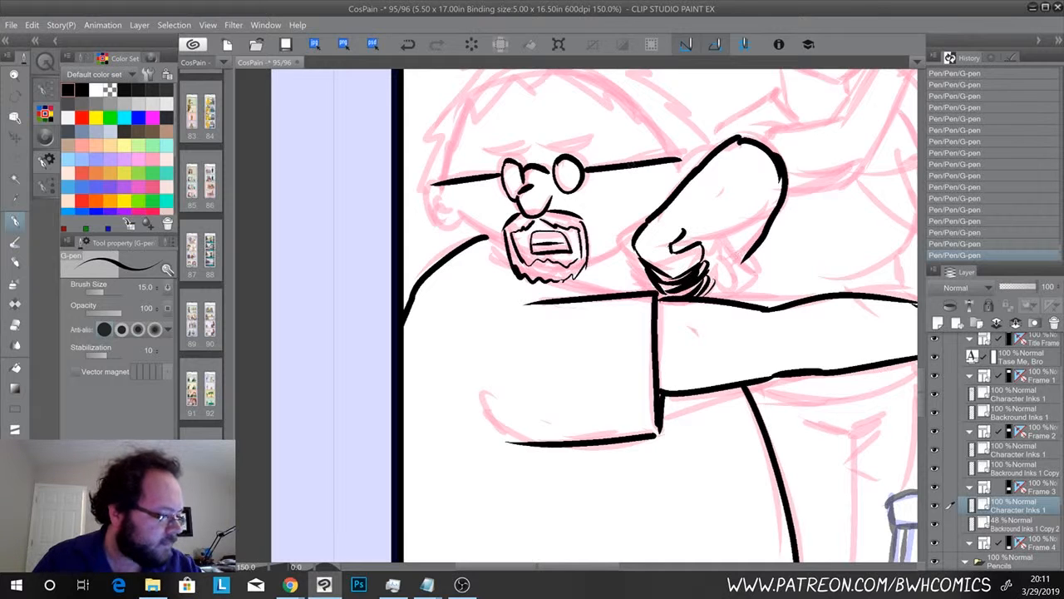
pyautogui.moveTo(711, 238)
pyautogui.mouseDown()
pyautogui.moveTo(712, 266)
pyautogui.moveTo(717, 245)
pyautogui.moveTo(770, 204)
pyautogui.mouseUp()
pyautogui.moveTo(722, 236)
pyautogui.mouseDown()
pyautogui.moveTo(763, 276)
pyautogui.moveTo(729, 299)
pyautogui.mouseUp()
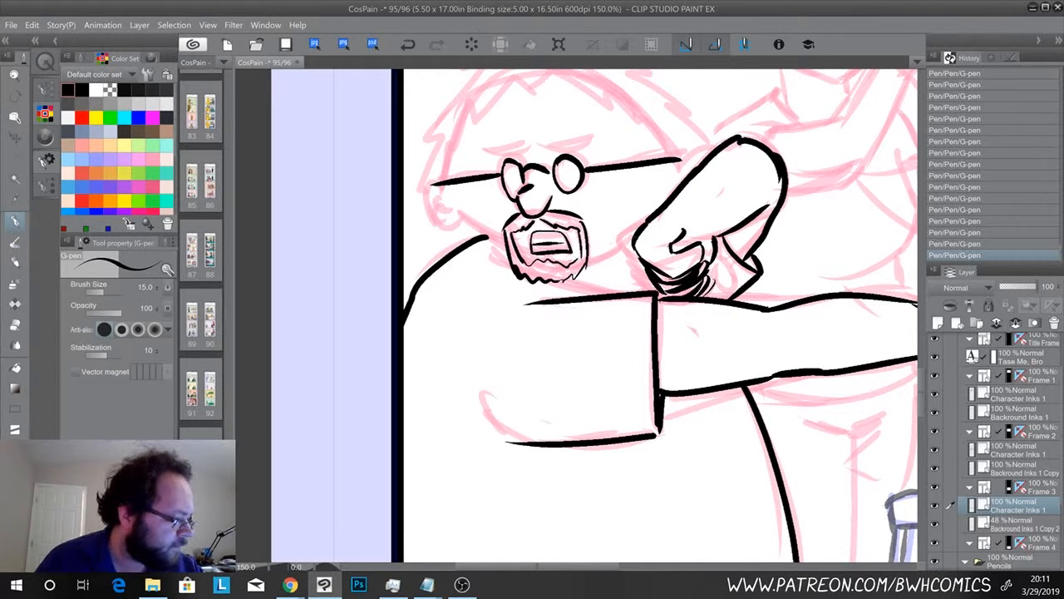
# Ink the bearded man's jawline on both sides of the goatee and his ear
pyautogui.moveTo(582, 262); pyautogui.dragTo(637, 238)
pyautogui.moveTo(460, 216); pyautogui.dragTo(508, 254)
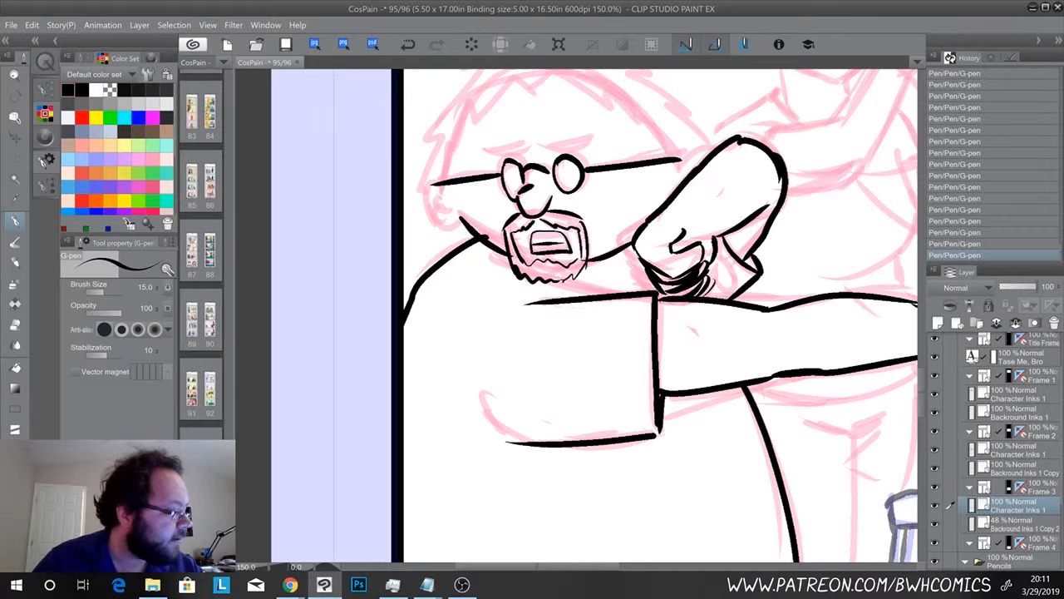
pyautogui.moveTo(447, 187)
pyautogui.mouseDown()
pyautogui.moveTo(447, 225)
pyautogui.moveTo(442, 197)
pyautogui.moveTo(445, 216)
pyautogui.mouseUp()
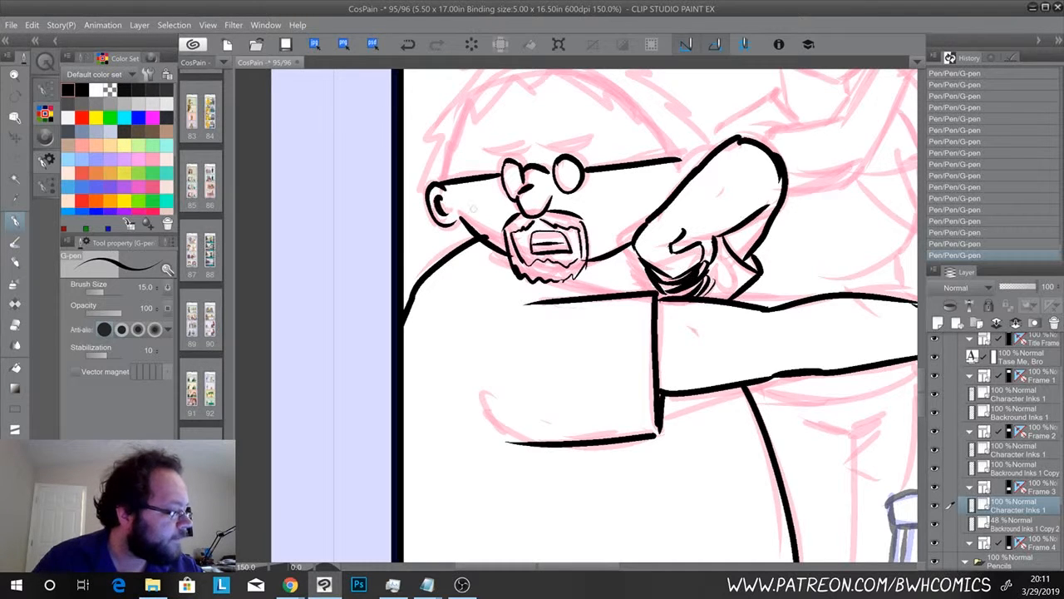
# Ink the bearded man's worried eyebrows above the glasses, undoing and redrawing the one nearer his ear
pyautogui.moveTo(518, 259); pyautogui.dragTo(520, 356)
pyautogui.moveTo(547, 237)
pyautogui.mouseDown()
pyautogui.moveTo(585, 243)
pyautogui.moveTo(486, 249)
pyautogui.mouseUp()
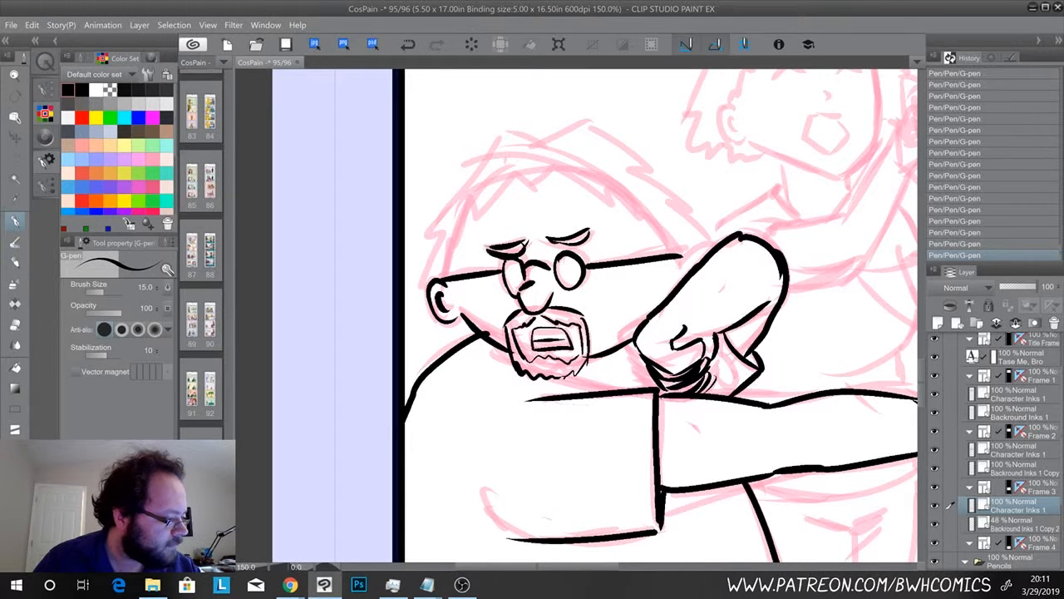
pyautogui.hotkey('ctrl', 'z')
pyautogui.hotkey('ctrl', 'z')
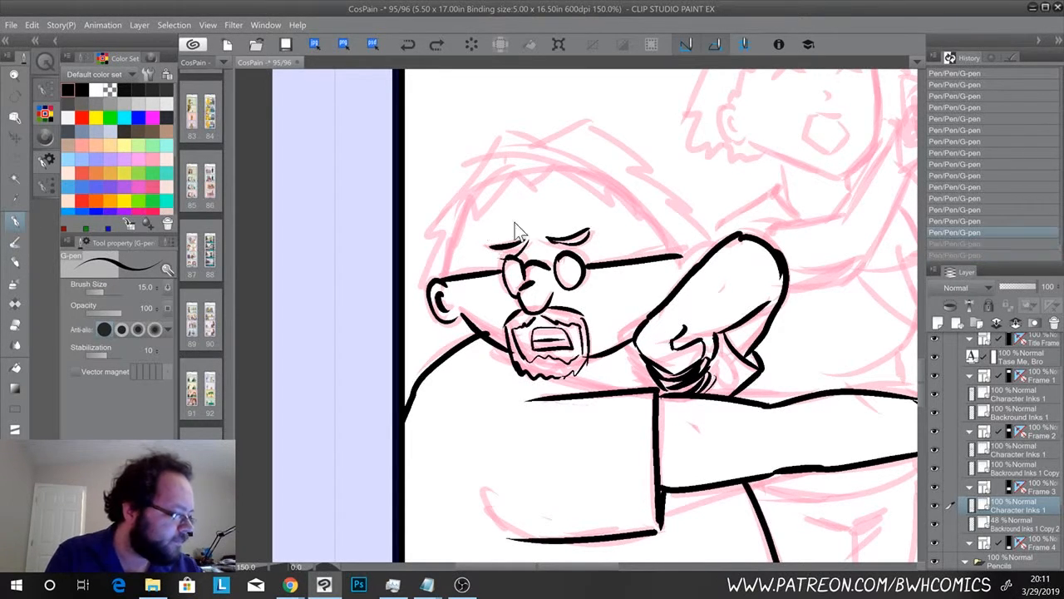
pyautogui.hotkey('ctrl', 'z')
pyautogui.moveTo(525, 242); pyautogui.dragTo(503, 248)
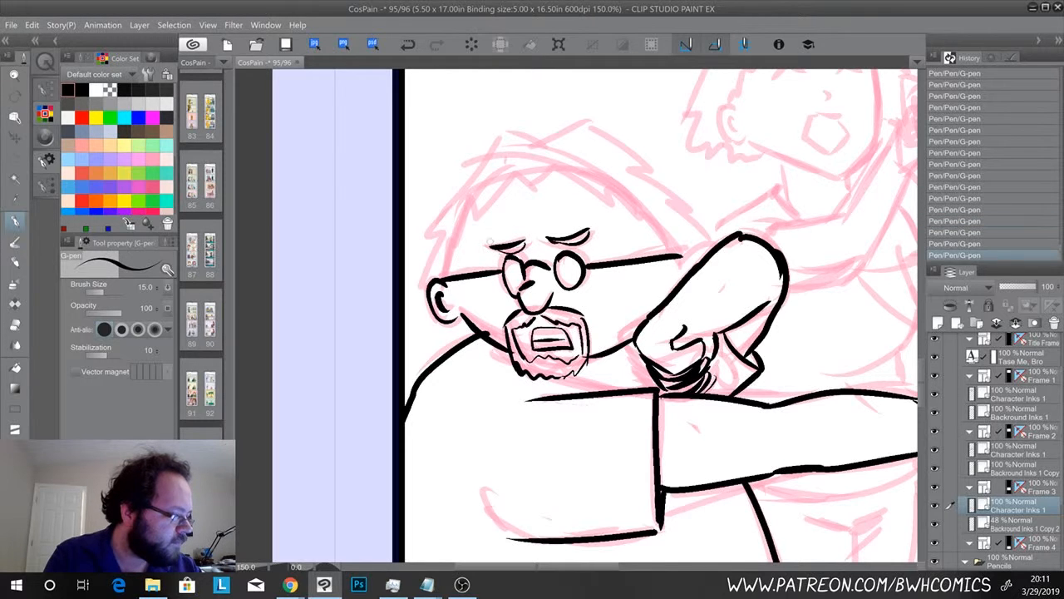
# Ink the bearded man's jagged hairline and spiky outer hair outline, and add the curved neck line beneath his jaw
pyautogui.moveTo(533, 188)
pyautogui.mouseDown()
pyautogui.moveTo(559, 171)
pyautogui.moveTo(628, 207)
pyautogui.moveTo(680, 253)
pyautogui.mouseUp()
pyautogui.moveTo(533, 176)
pyautogui.mouseDown()
pyautogui.moveTo(509, 177)
pyautogui.moveTo(454, 251)
pyautogui.moveTo(447, 279)
pyautogui.mouseUp()
pyautogui.moveTo(527, 150)
pyautogui.mouseDown()
pyautogui.moveTo(574, 108)
pyautogui.moveTo(642, 168)
pyautogui.moveTo(694, 233)
pyautogui.moveTo(693, 254)
pyautogui.moveTo(704, 249)
pyautogui.mouseUp()
pyautogui.moveTo(535, 153)
pyautogui.mouseDown()
pyautogui.moveTo(497, 138)
pyautogui.moveTo(439, 210)
pyautogui.moveTo(457, 201)
pyautogui.moveTo(420, 266)
pyautogui.moveTo(429, 288)
pyautogui.mouseUp()
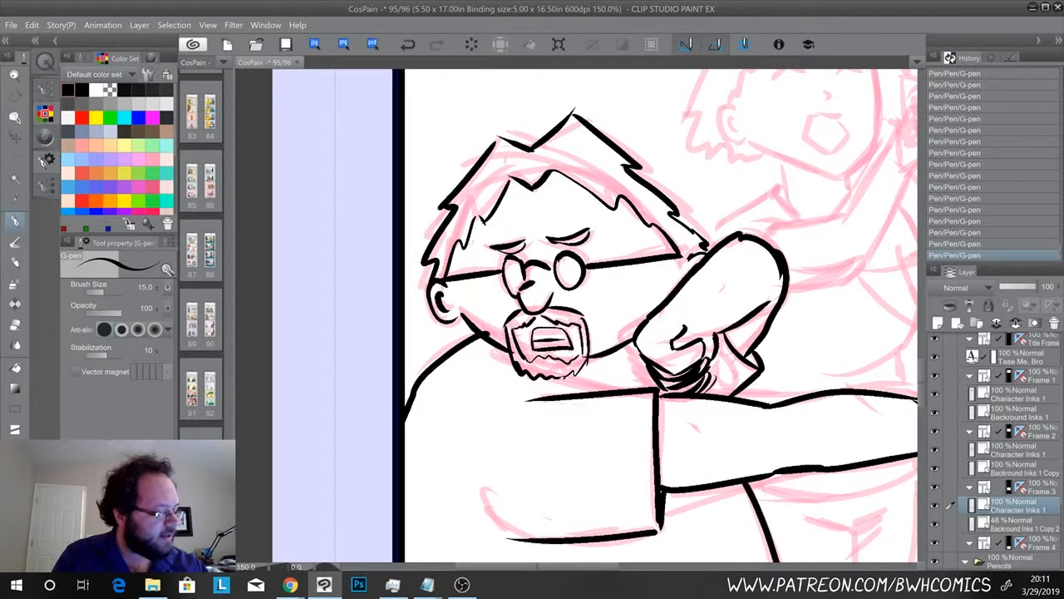
pyautogui.moveTo(632, 349); pyautogui.dragTo(582, 388)
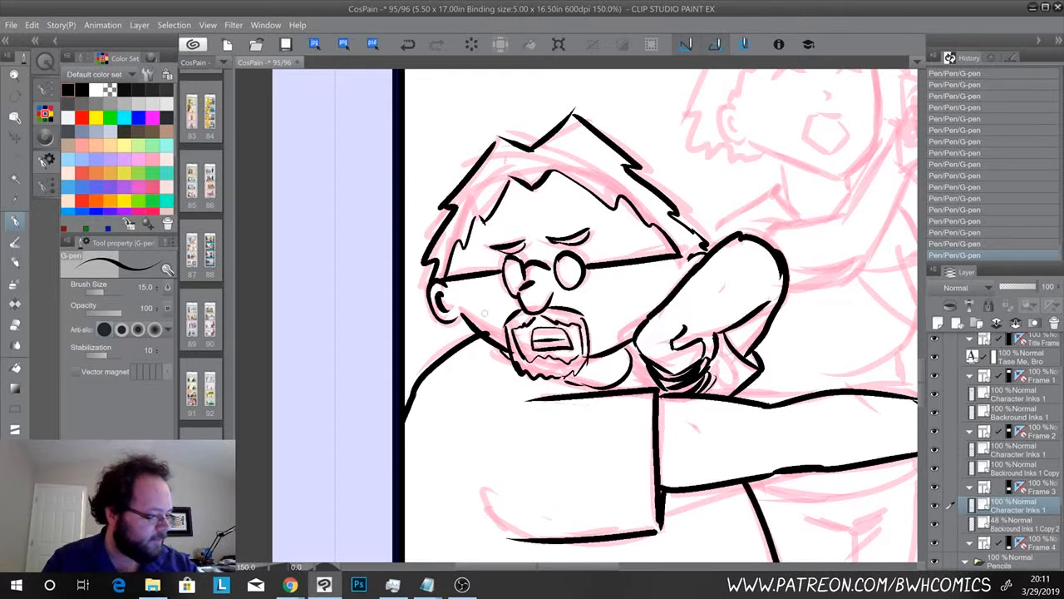
# Ink the seated figure's shirt side above and below the outstretched hand, plus the waistline beside the raised knee, undoing and redrawing the waistline
pyautogui.keyDown('alt'); pyautogui.click(519, 344); pyautogui.keyUp('alt')
pyautogui.moveTo(554, 387)
pyautogui.mouseDown()
pyautogui.moveTo(419, 351)
pyautogui.moveTo(291, 383)
pyautogui.mouseUp()
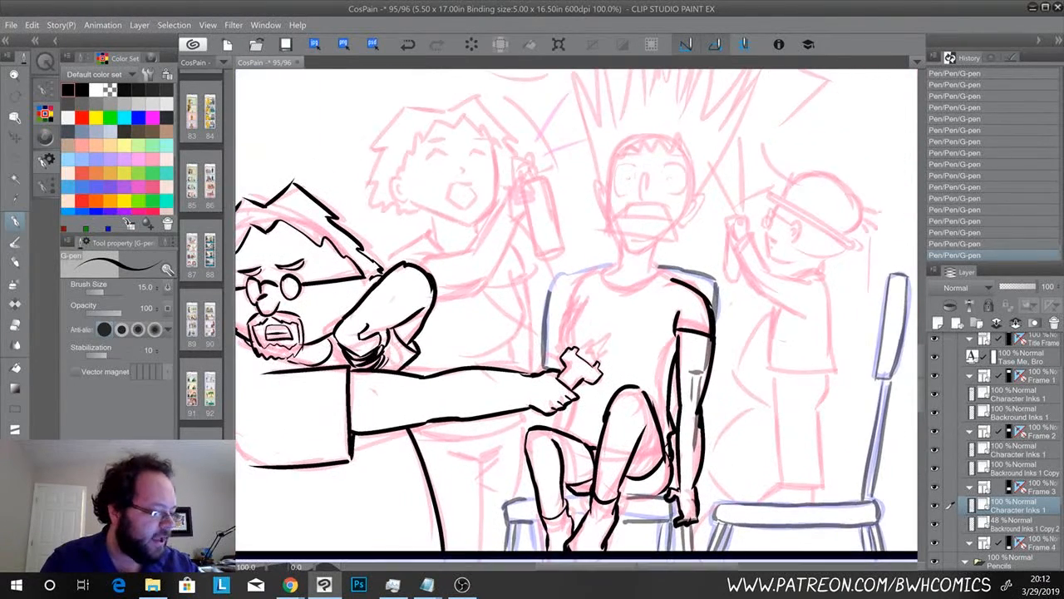
pyautogui.keyDown('ctrl'); pyautogui.click(413, 367); pyautogui.keyUp('ctrl')
pyautogui.keyDown('ctrl'); pyautogui.click(413, 367); pyautogui.keyUp('ctrl')
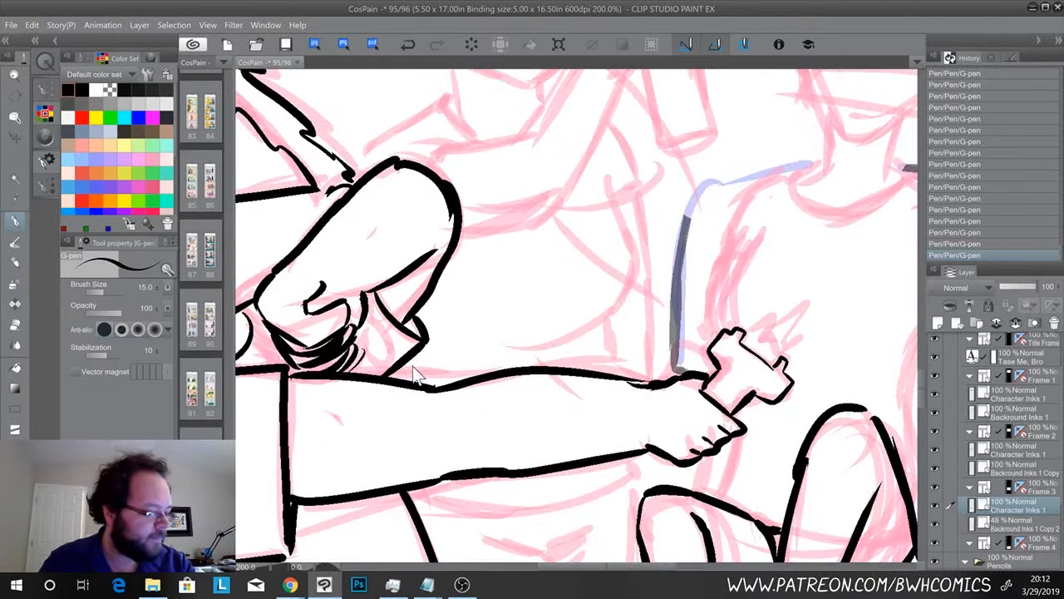
pyautogui.moveTo(757, 233); pyautogui.dragTo(717, 329)
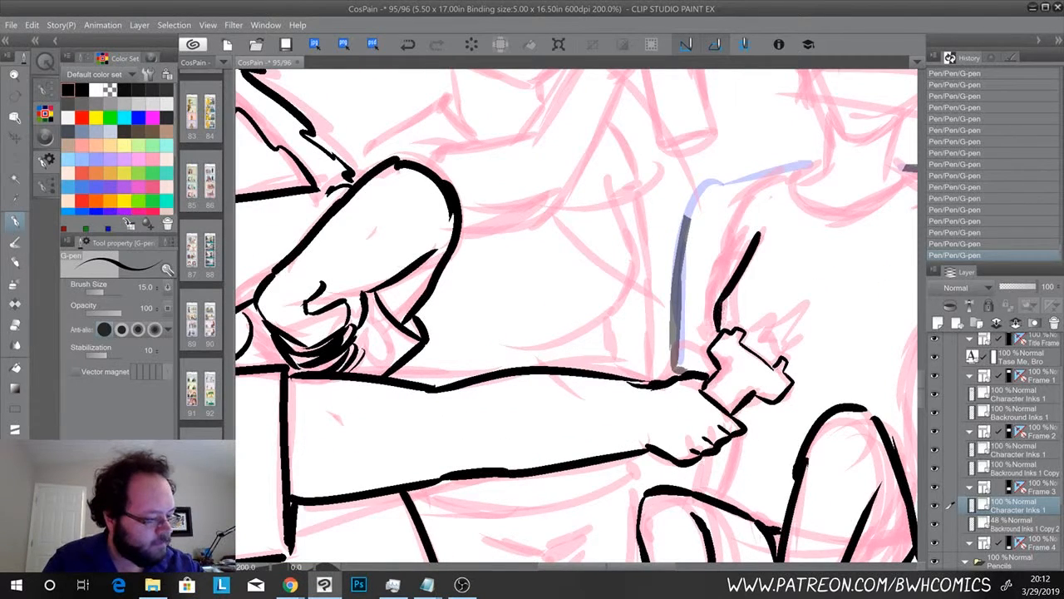
pyautogui.moveTo(702, 379); pyautogui.dragTo(587, 349)
pyautogui.moveTo(619, 412); pyautogui.dragTo(600, 468)
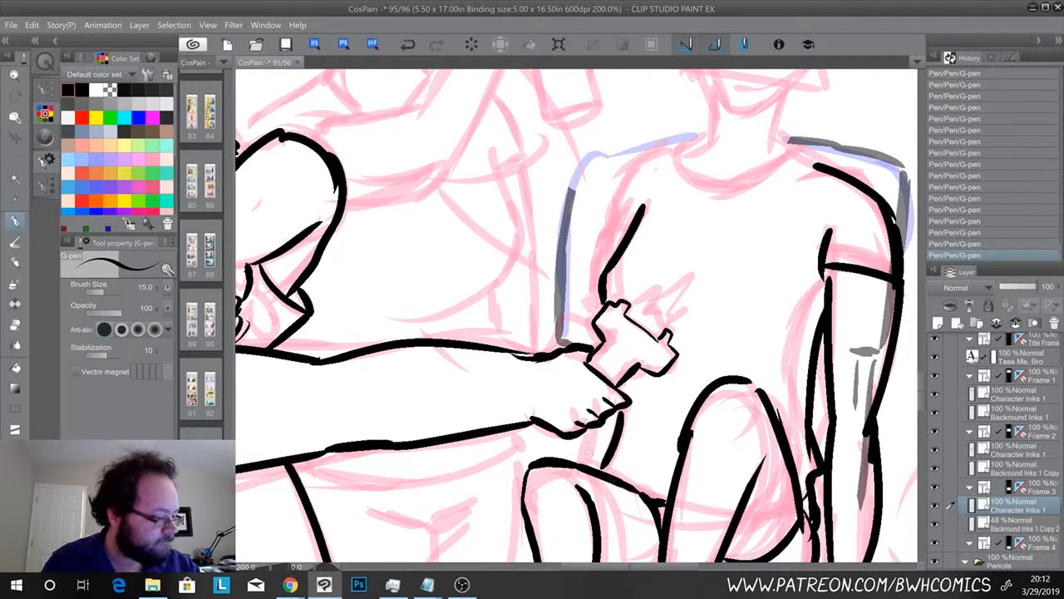
pyautogui.moveTo(622, 480); pyautogui.dragTo(674, 480)
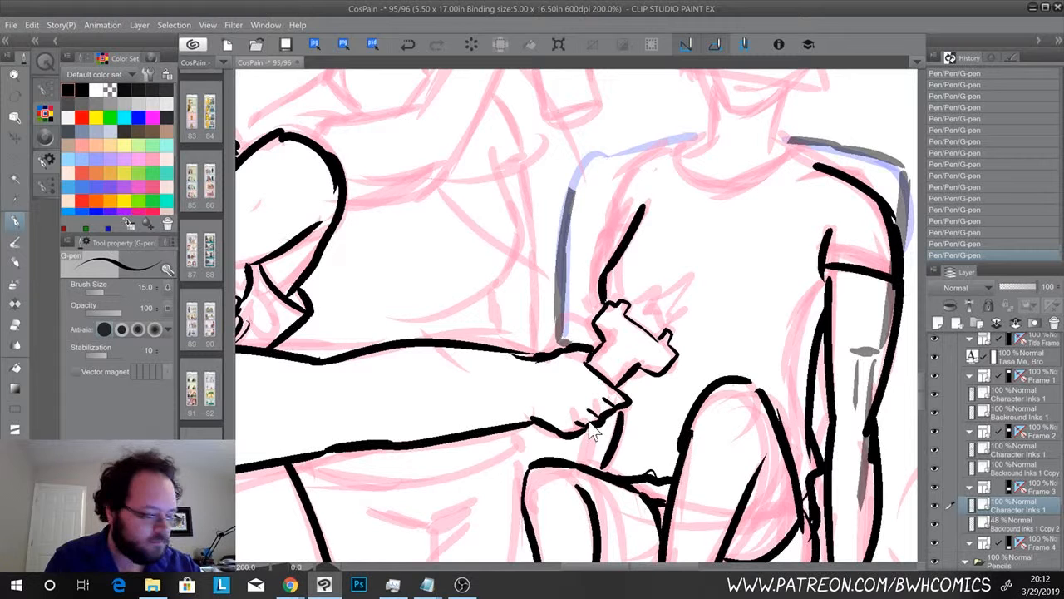
pyautogui.hotkey('ctrl', 'z')
pyautogui.hotkey('ctrl', 'z')
pyautogui.moveTo(620, 482)
pyautogui.mouseDown()
pyautogui.moveTo(665, 478)
pyautogui.moveTo(637, 445)
pyautogui.moveTo(619, 549)
pyautogui.mouseUp()
# Ink the seated figure's curved shirt neckline, both shoulder lines and the short sleeve above the taser hand
pyautogui.moveTo(783, 259)
pyautogui.mouseDown()
pyautogui.moveTo(737, 306)
pyautogui.moveTo(672, 280)
pyautogui.mouseUp()
pyautogui.moveTo(682, 239); pyautogui.dragTo(703, 293)
pyautogui.moveTo(783, 250); pyautogui.dragTo(807, 262)
pyautogui.moveTo(687, 239)
pyautogui.mouseDown()
pyautogui.moveTo(611, 269)
pyautogui.moveTo(587, 332)
pyautogui.moveTo(611, 321)
pyautogui.mouseUp()
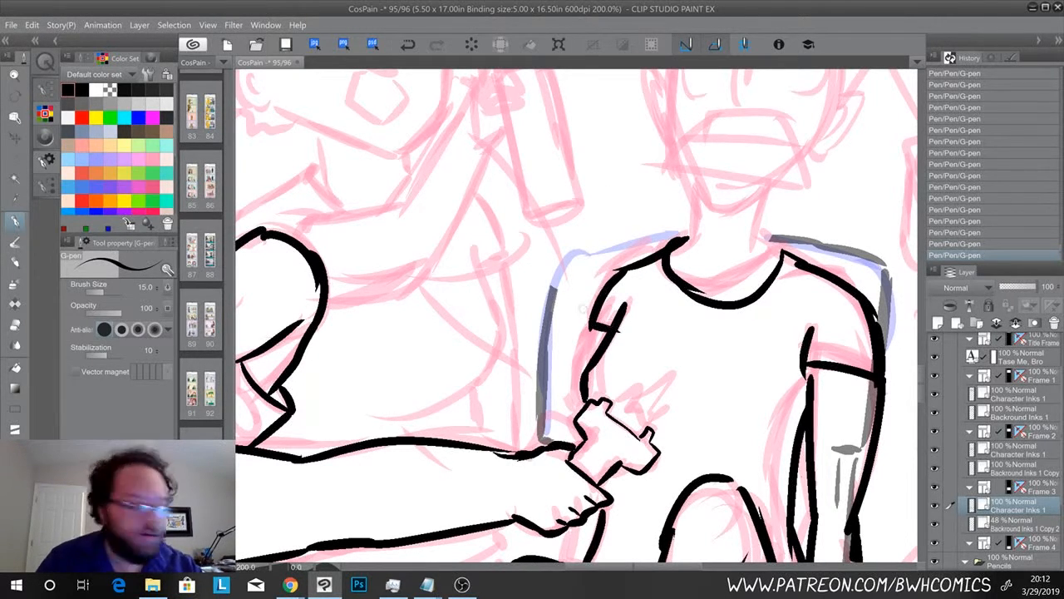
# Ink the seated figure's arm hanging behind the outstretched hand, and add a small stroke beside the lower leg
pyautogui.moveTo(594, 330); pyautogui.dragTo(572, 392)
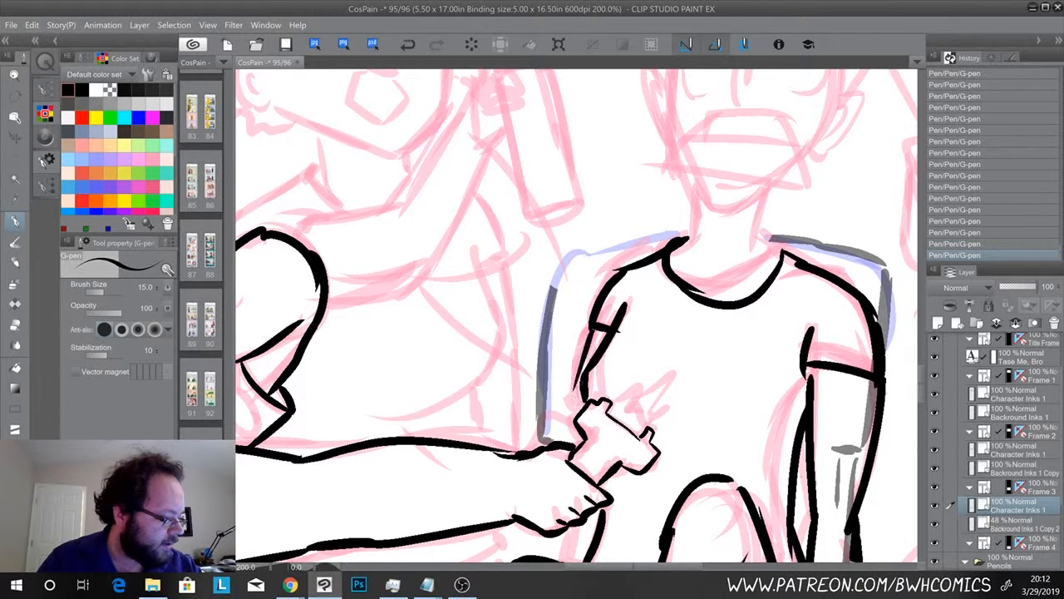
pyautogui.moveTo(585, 350); pyautogui.dragTo(565, 442)
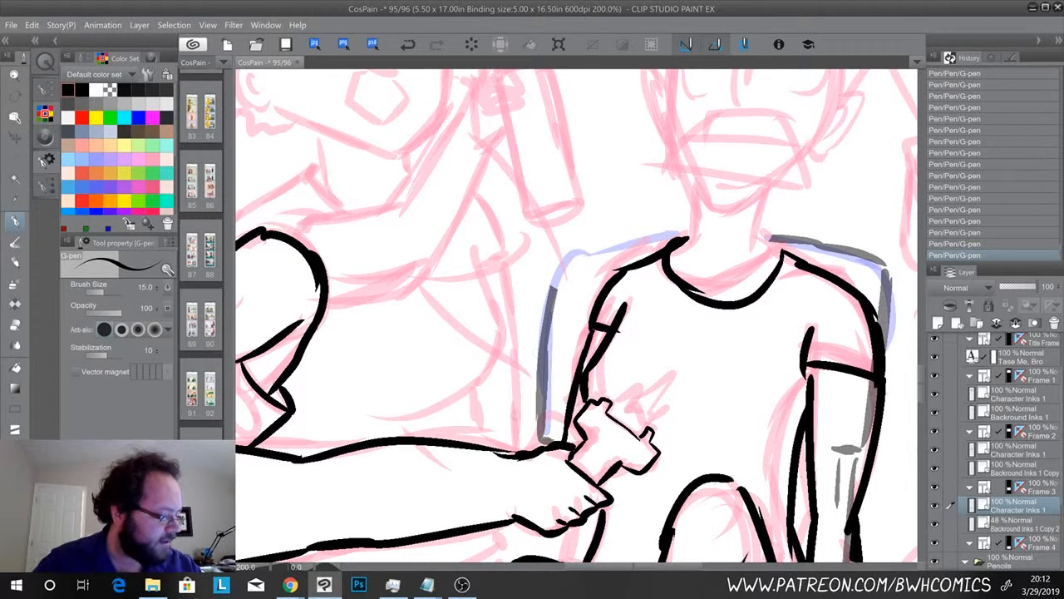
pyautogui.moveTo(532, 532)
pyautogui.mouseDown()
pyautogui.moveTo(550, 357)
pyautogui.moveTo(570, 374)
pyautogui.mouseUp()
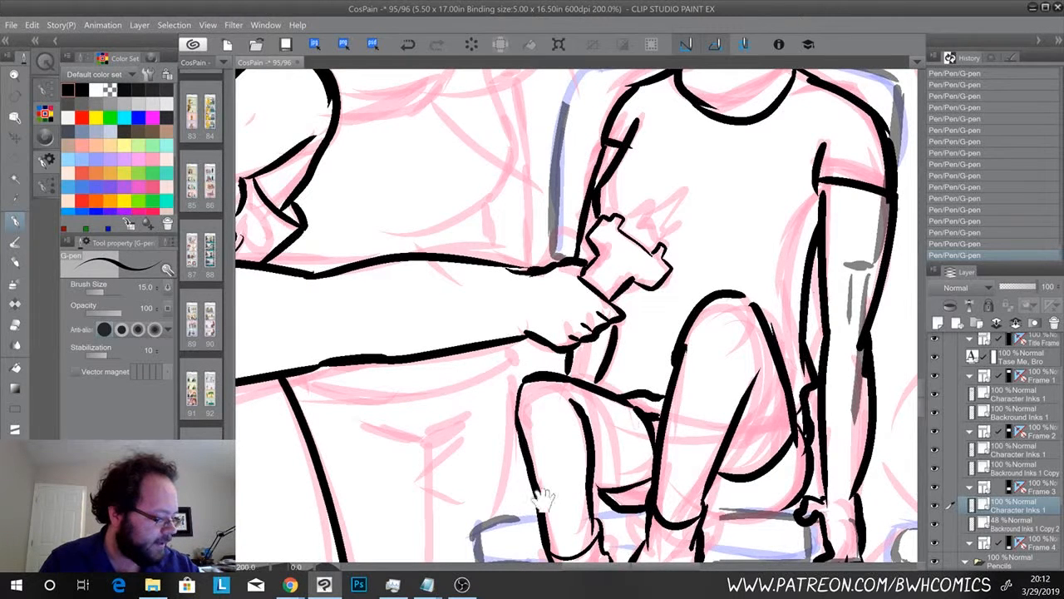
pyautogui.moveTo(601, 504)
pyautogui.mouseDown()
pyautogui.moveTo(593, 513)
pyautogui.moveTo(600, 502)
pyautogui.mouseUp()
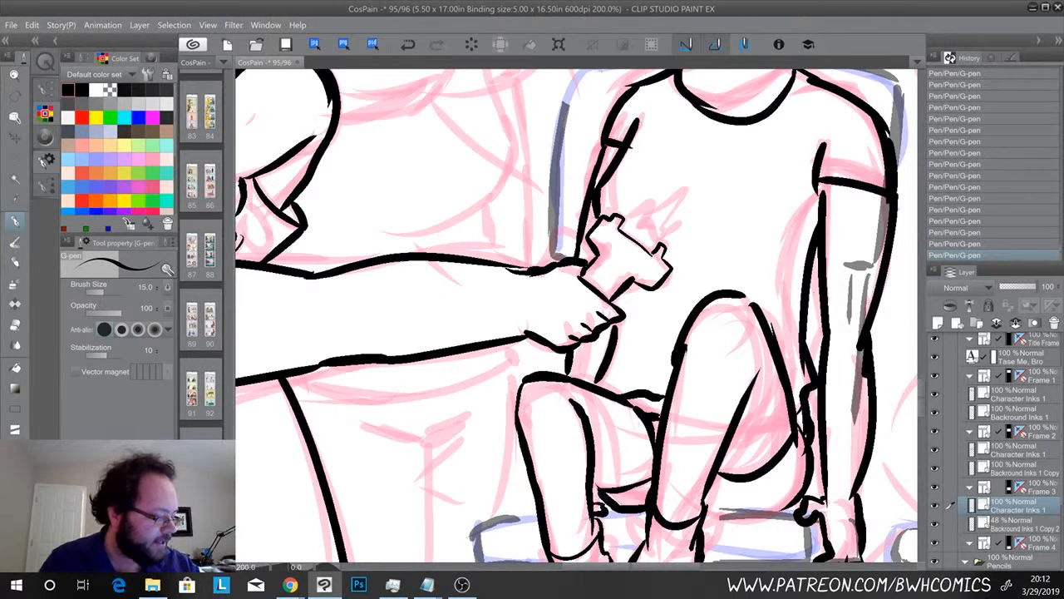
# Ink the seated figure's wide trapezoid mouth with a line across it, undoing and redrawing its lower part
pyautogui.moveTo(616, 236); pyautogui.dragTo(563, 385)
pyautogui.moveTo(665, 252); pyautogui.dragTo(630, 449)
pyautogui.moveTo(642, 282)
pyautogui.mouseDown()
pyautogui.moveTo(713, 284)
pyautogui.moveTo(720, 306)
pyautogui.mouseUp()
pyautogui.moveTo(615, 305); pyautogui.dragTo(732, 309)
pyautogui.moveTo(642, 282); pyautogui.dragTo(621, 305)
pyautogui.moveTo(730, 309); pyautogui.dragTo(725, 356)
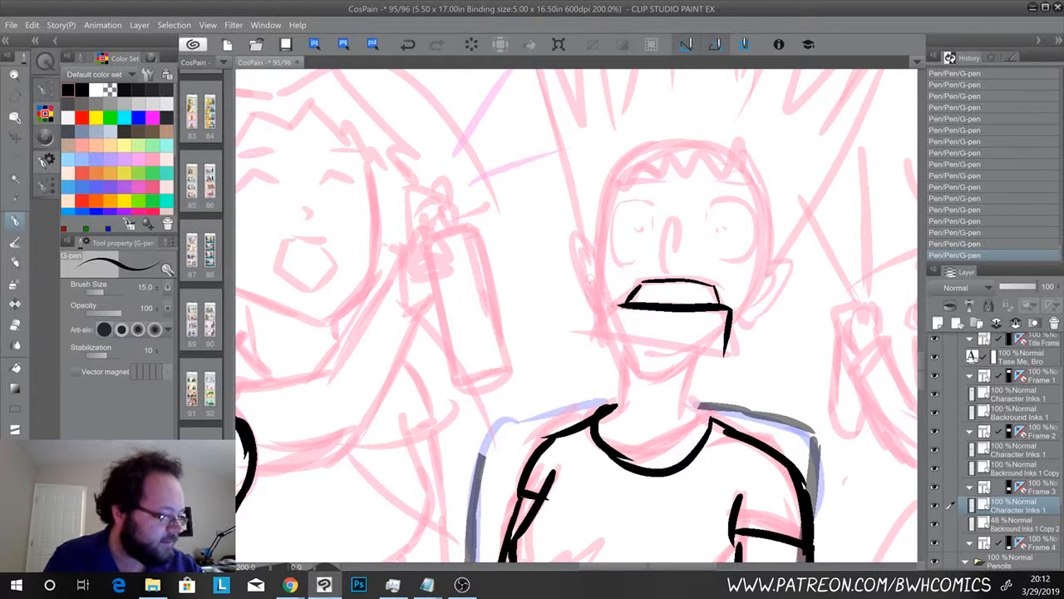
pyautogui.hotkey('ctrl', 'z')
pyautogui.hotkey('ctrl', 'z')
pyautogui.hotkey('ctrl', 'z')
pyautogui.hotkey('ctrl', 'z')
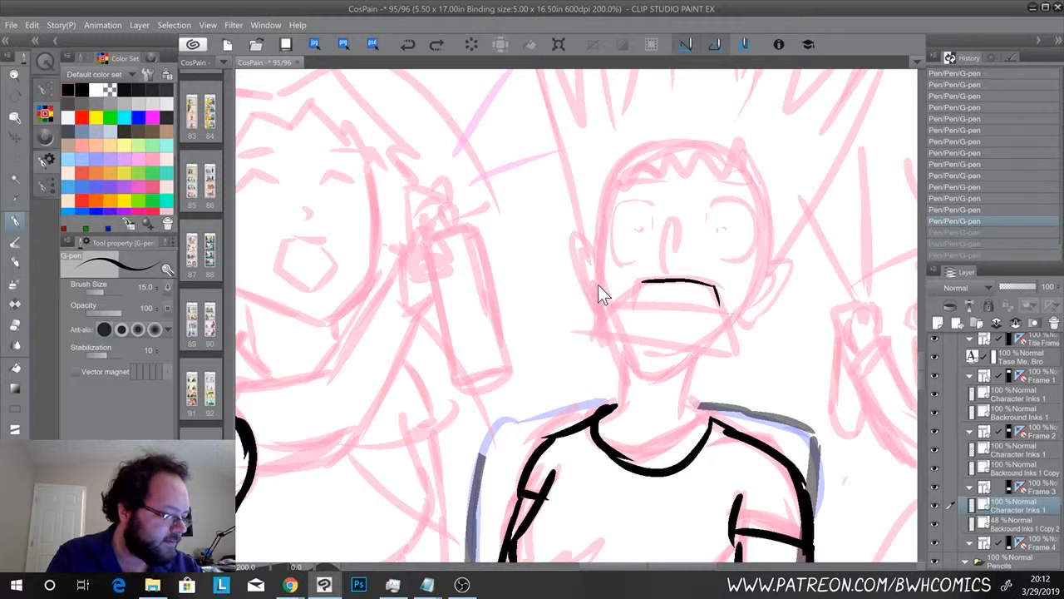
pyautogui.moveTo(715, 286)
pyautogui.mouseDown()
pyautogui.moveTo(733, 349)
pyautogui.moveTo(570, 335)
pyautogui.mouseUp()
pyautogui.moveTo(643, 281)
pyautogui.mouseDown()
pyautogui.moveTo(573, 337)
pyautogui.moveTo(728, 325)
pyautogui.mouseUp()
# Ink the chin below the seated figure's mouth and both sides of the neck, undoing and redrawing the neck's shoulder-side line
pyautogui.moveTo(630, 357)
pyautogui.mouseDown()
pyautogui.moveTo(664, 361)
pyautogui.moveTo(650, 382)
pyautogui.moveTo(691, 359)
pyautogui.moveTo(681, 415)
pyautogui.mouseUp()
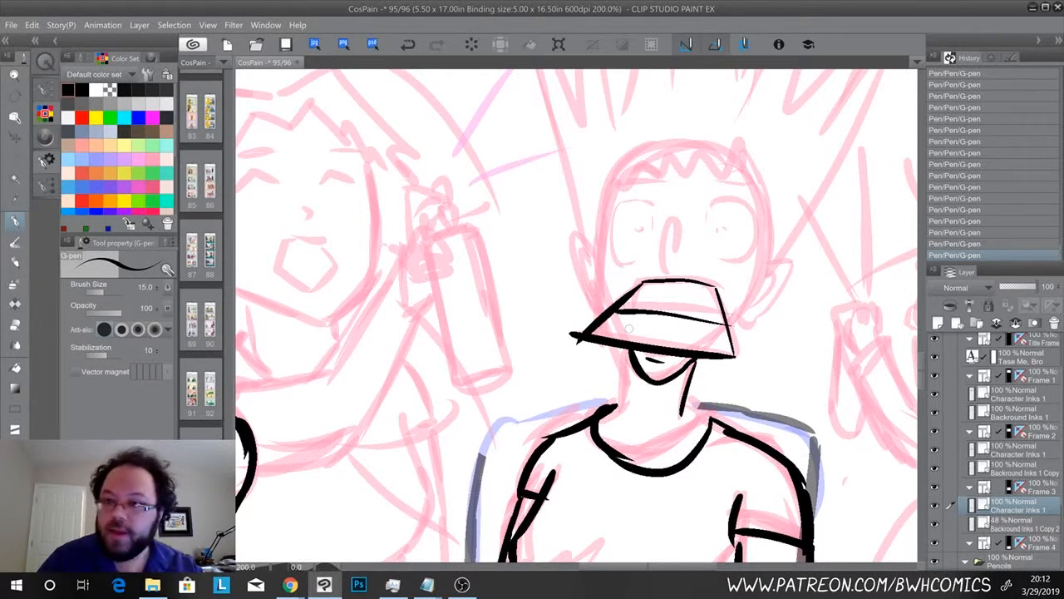
pyautogui.moveTo(626, 349); pyautogui.dragTo(618, 407)
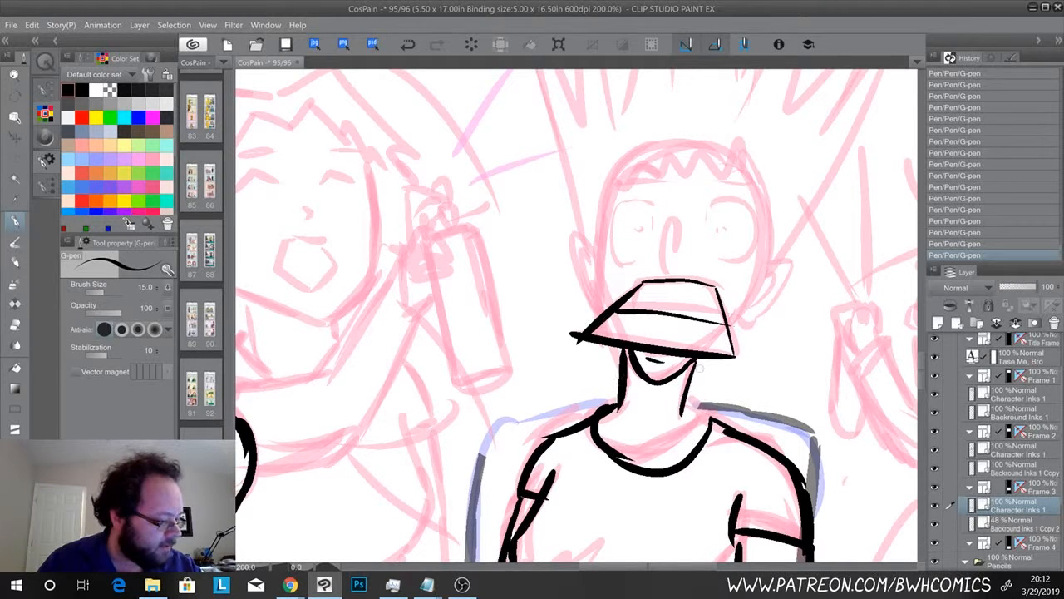
pyautogui.moveTo(694, 365); pyautogui.dragTo(698, 358)
pyautogui.hotkey('ctrl', 'z')
pyautogui.moveTo(699, 358); pyautogui.dragTo(709, 421)
pyautogui.moveTo(618, 405); pyautogui.dragTo(607, 413)
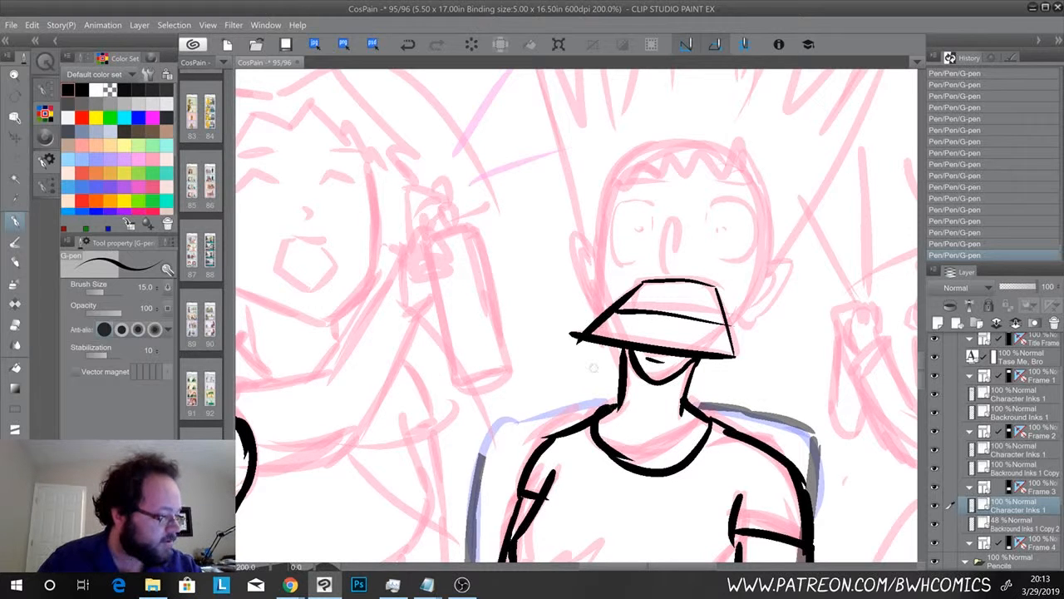
# Ink the seated figure's zigzag hairline, head sides and both ears, undoing and redrawing one ear's inner line
pyautogui.moveTo(618, 178)
pyautogui.mouseDown()
pyautogui.moveTo(687, 160)
pyautogui.moveTo(759, 178)
pyautogui.moveTo(768, 257)
pyautogui.mouseUp()
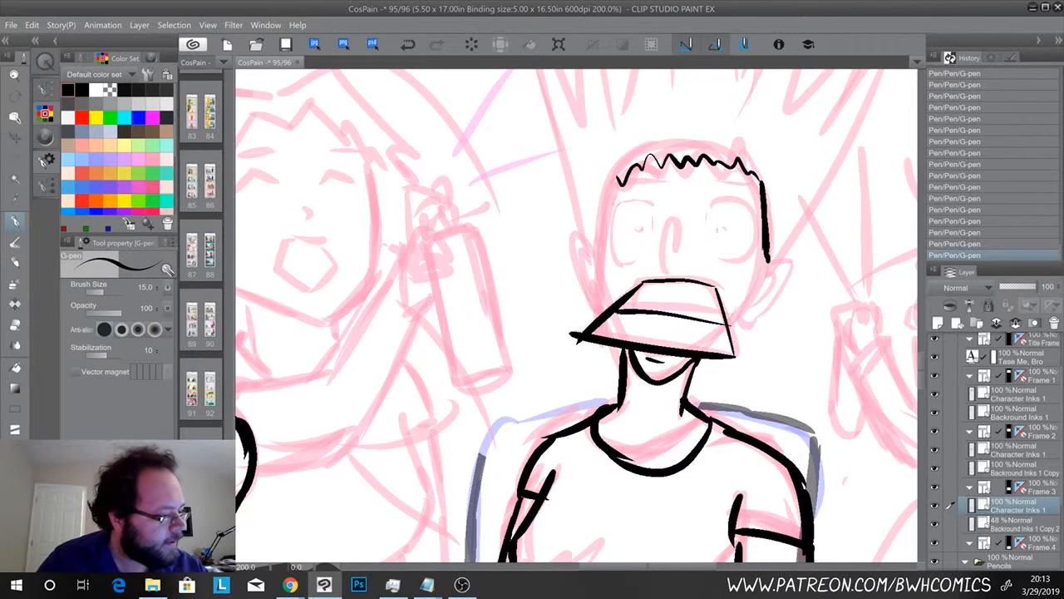
pyautogui.moveTo(613, 173)
pyautogui.mouseDown()
pyautogui.moveTo(590, 259)
pyautogui.moveTo(585, 243)
pyautogui.moveTo(587, 293)
pyautogui.moveTo(600, 304)
pyautogui.mouseUp()
pyautogui.moveTo(599, 264); pyautogui.dragTo(595, 289)
pyautogui.moveTo(766, 259); pyautogui.dragTo(747, 311)
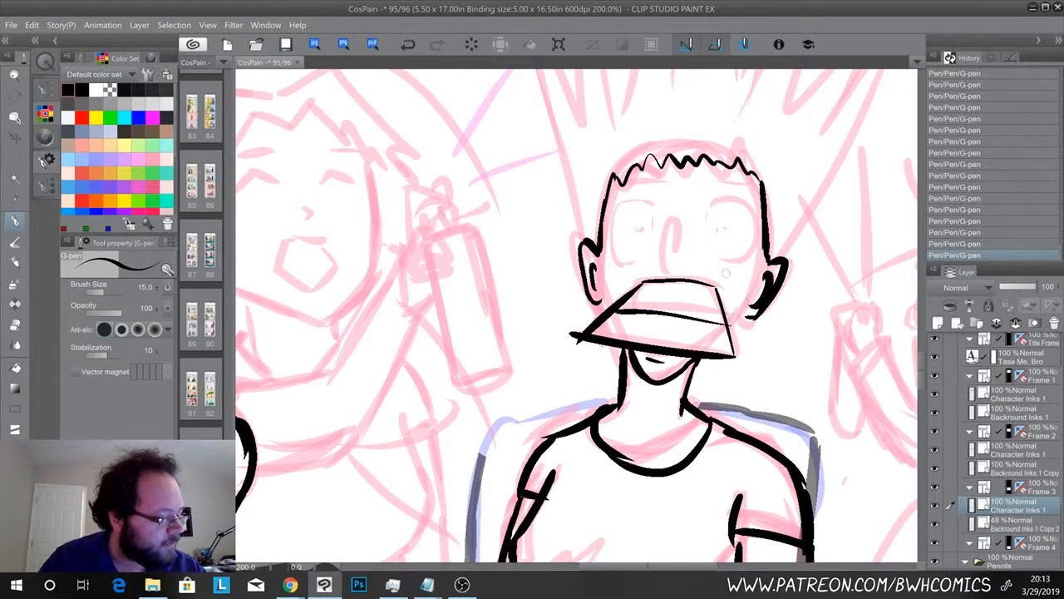
pyautogui.hotkey('ctrl', 'z')
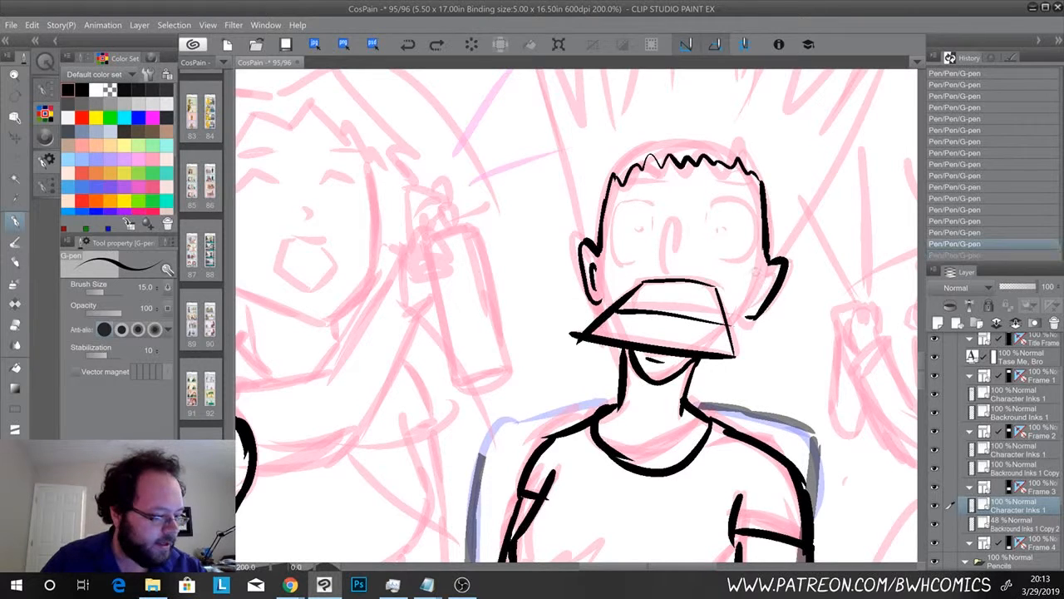
pyautogui.moveTo(772, 272); pyautogui.dragTo(755, 304)
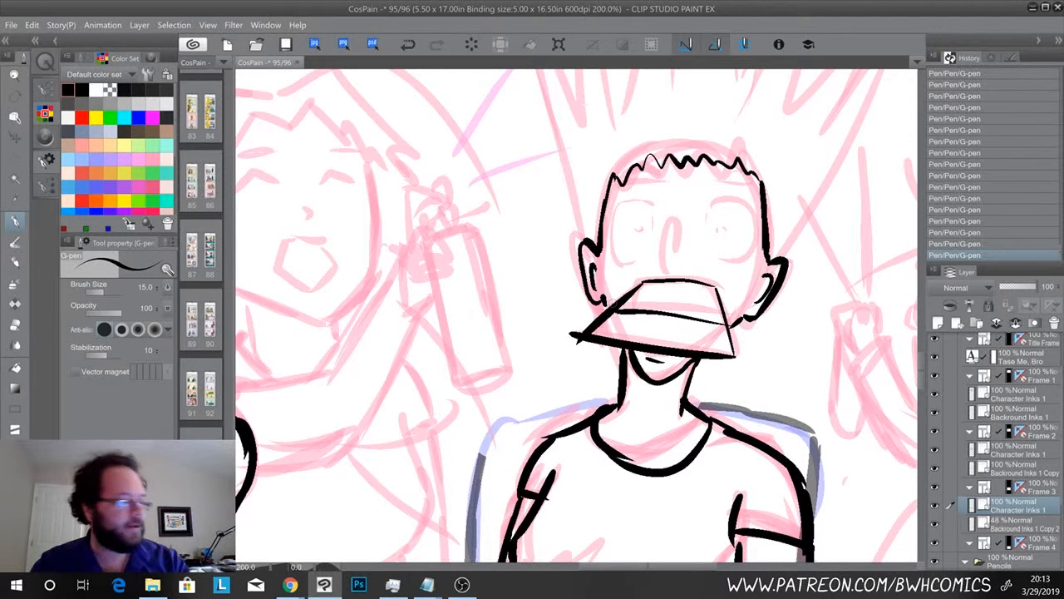
# Ink the seated figure's tall spiky hair fanning up from the ears, with uneven jagged spikes along its upper edge
pyautogui.moveTo(524, 292); pyautogui.dragTo(493, 453)
pyautogui.moveTo(547, 420)
pyautogui.mouseDown()
pyautogui.moveTo(464, 175)
pyautogui.moveTo(488, 241)
pyautogui.moveTo(480, 188)
pyautogui.mouseUp()
pyautogui.moveTo(481, 190)
pyautogui.mouseDown()
pyautogui.moveTo(533, 291)
pyautogui.moveTo(504, 91)
pyautogui.moveTo(567, 268)
pyautogui.moveTo(562, 85)
pyautogui.moveTo(582, 186)
pyautogui.mouseUp()
pyautogui.moveTo(619, 269); pyautogui.dragTo(622, 73)
pyautogui.moveTo(623, 76); pyautogui.dragTo(642, 269)
pyautogui.moveTo(587, 166); pyautogui.dragTo(620, 270)
pyautogui.moveTo(545, 301); pyautogui.dragTo(457, 400)
pyautogui.moveTo(556, 365)
pyautogui.mouseDown()
pyautogui.moveTo(612, 141)
pyautogui.moveTo(604, 280)
pyautogui.mouseUp()
pyautogui.moveTo(614, 178); pyautogui.dragTo(607, 246)
pyautogui.moveTo(612, 286)
pyautogui.mouseDown()
pyautogui.moveTo(600, 374)
pyautogui.moveTo(626, 345)
pyautogui.moveTo(678, 179)
pyautogui.mouseUp()
pyautogui.moveTo(665, 274)
pyautogui.mouseDown()
pyautogui.moveTo(658, 349)
pyautogui.moveTo(675, 337)
pyautogui.moveTo(716, 213)
pyautogui.mouseUp()
pyautogui.moveTo(705, 279)
pyautogui.mouseDown()
pyautogui.moveTo(680, 416)
pyautogui.moveTo(744, 286)
pyautogui.mouseUp()
pyautogui.moveTo(735, 346)
pyautogui.mouseDown()
pyautogui.moveTo(719, 395)
pyautogui.moveTo(771, 282)
pyautogui.mouseUp()
pyautogui.moveTo(770, 336); pyautogui.dragTo(659, 543)
pyautogui.moveTo(690, 496); pyautogui.dragTo(659, 545)
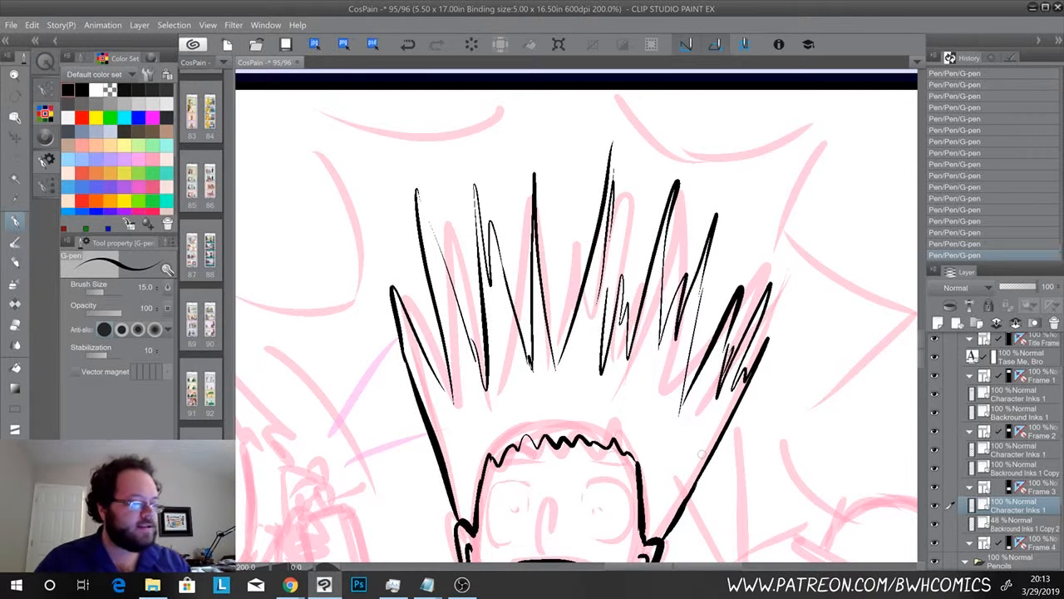
pyautogui.moveTo(612, 285)
pyautogui.mouseDown()
pyautogui.moveTo(595, 324)
pyautogui.moveTo(615, 282)
pyautogui.mouseUp()
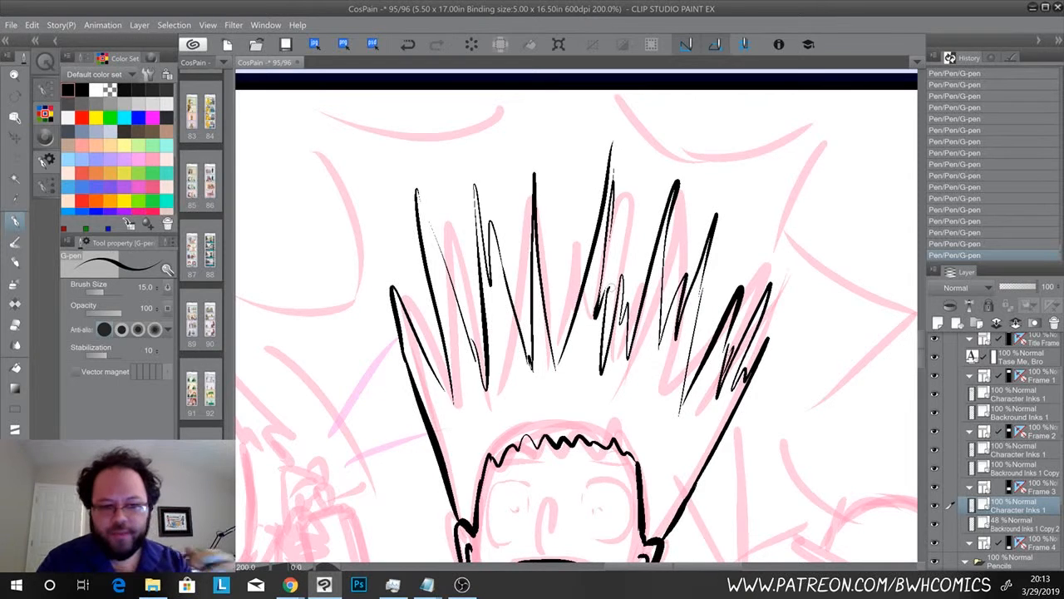
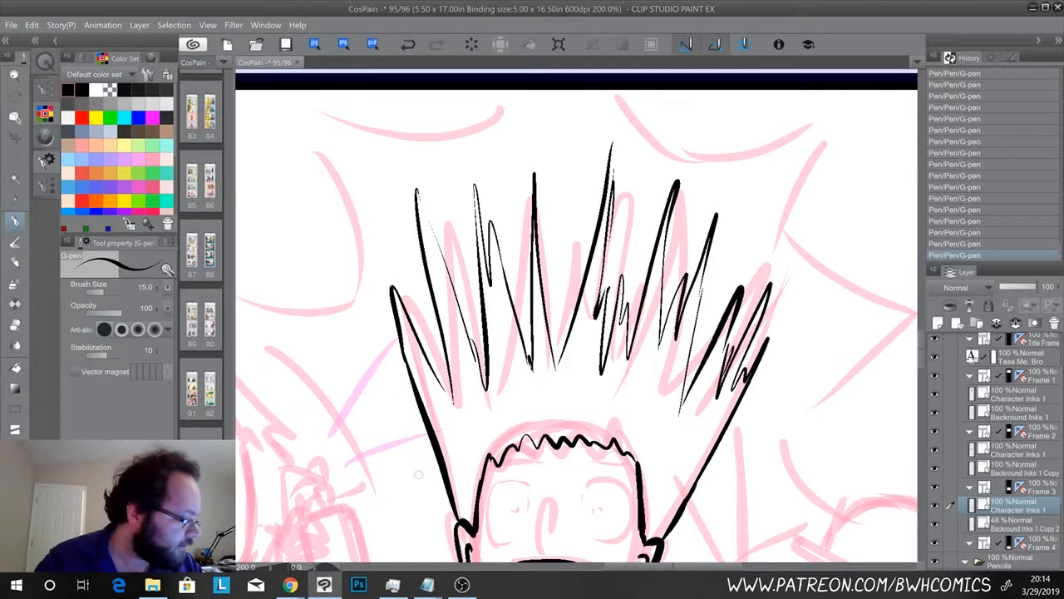
# Ink the seated figure's long nose, redrawing it once, and the wide round eyes with tiny pupils
pyautogui.moveTo(415, 487); pyautogui.dragTo(404, 141)
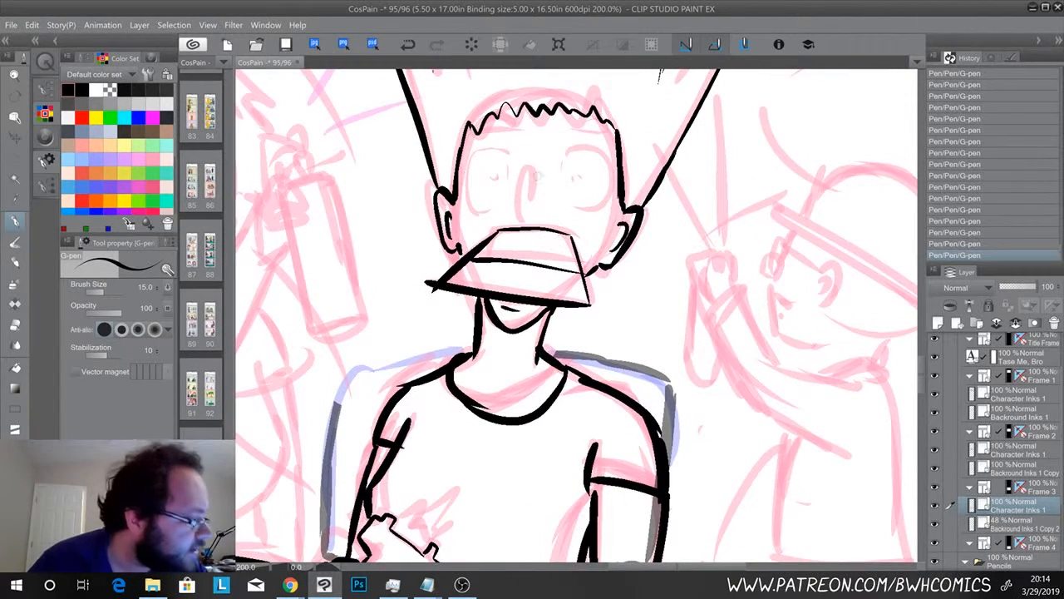
pyautogui.moveTo(534, 163); pyautogui.dragTo(535, 212)
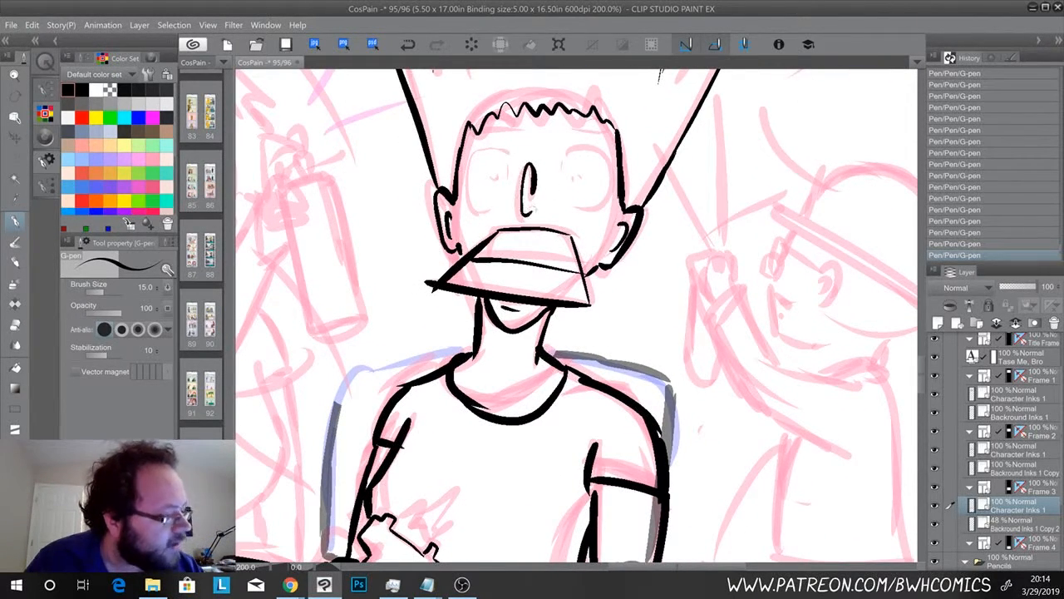
pyautogui.hotkey('ctrl', 'z')
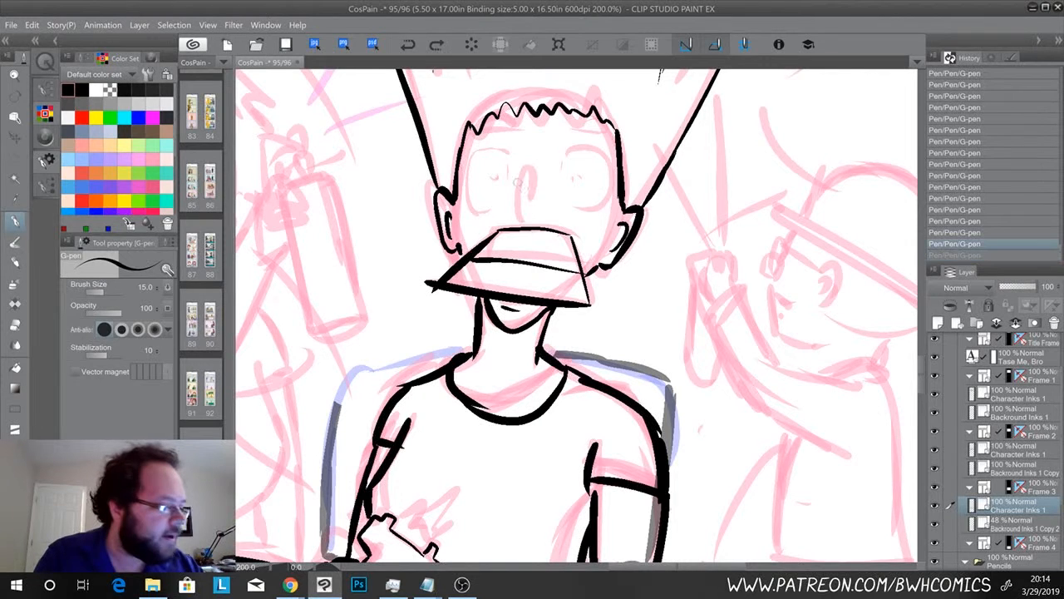
pyautogui.moveTo(534, 196)
pyautogui.mouseDown()
pyautogui.moveTo(523, 159)
pyautogui.moveTo(517, 207)
pyautogui.moveTo(534, 206)
pyautogui.mouseUp()
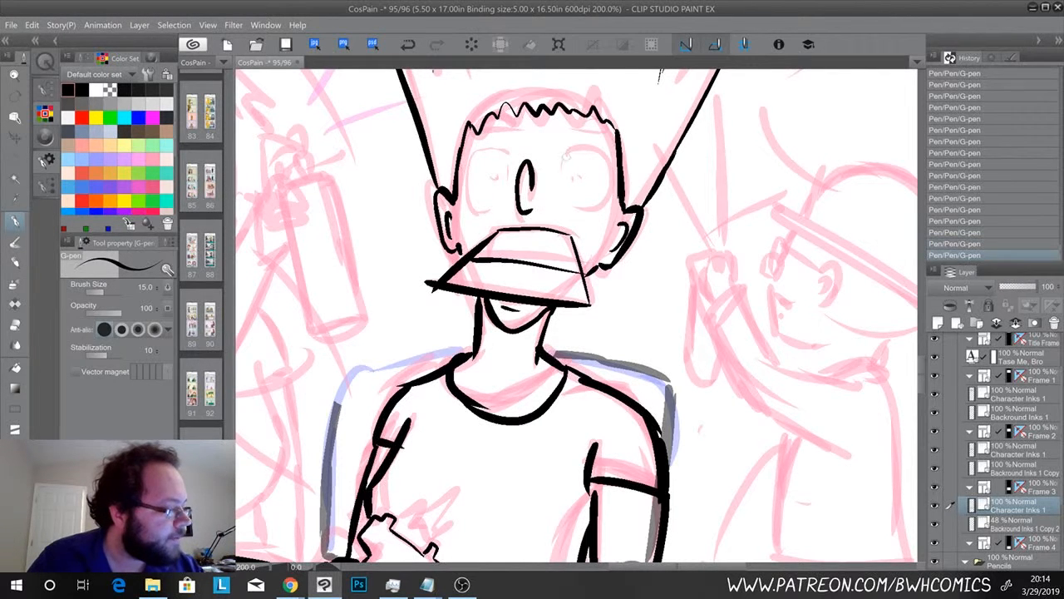
pyautogui.moveTo(565, 151)
pyautogui.mouseDown()
pyautogui.moveTo(605, 208)
pyautogui.moveTo(562, 192)
pyautogui.moveTo(585, 177)
pyautogui.moveTo(577, 183)
pyautogui.mouseUp()
pyautogui.moveTo(505, 151)
pyautogui.mouseDown()
pyautogui.moveTo(478, 153)
pyautogui.moveTo(462, 182)
pyautogui.moveTo(485, 208)
pyautogui.mouseUp()
pyautogui.moveTo(492, 171); pyautogui.dragTo(491, 180)
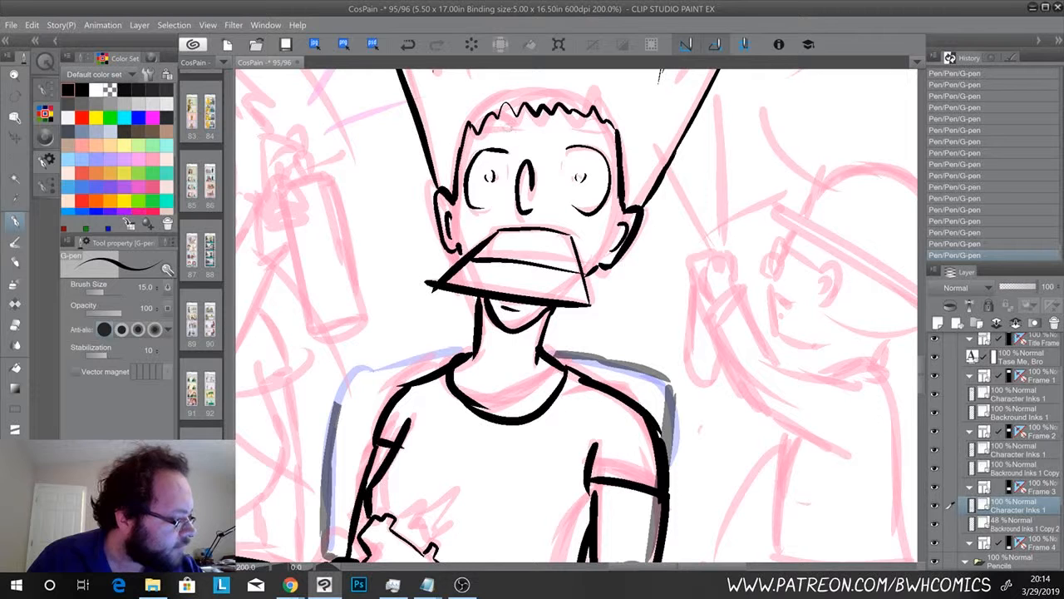
# Ink both raised eyebrows beneath the zigzag hairline, erasing and redrawing the one that crowds the hair
pyautogui.moveTo(512, 126)
pyautogui.mouseDown()
pyautogui.moveTo(479, 130)
pyautogui.moveTo(596, 131)
pyautogui.mouseUp()
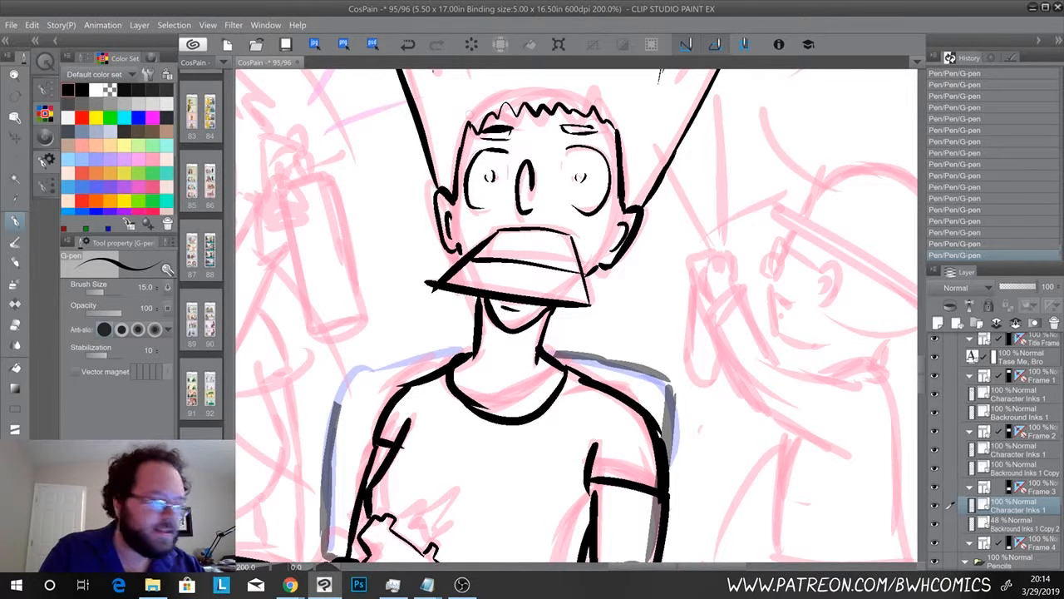
pyautogui.press('e')
pyautogui.moveTo(487, 135)
pyautogui.mouseDown()
pyautogui.moveTo(500, 135)
pyautogui.moveTo(489, 132)
pyautogui.mouseUp()
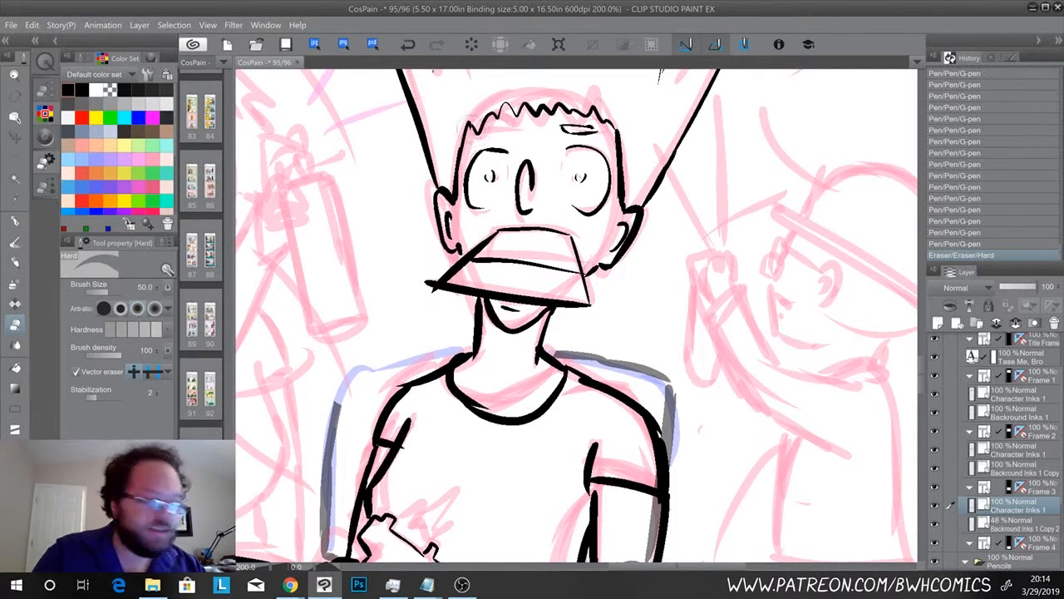
pyautogui.press('p')
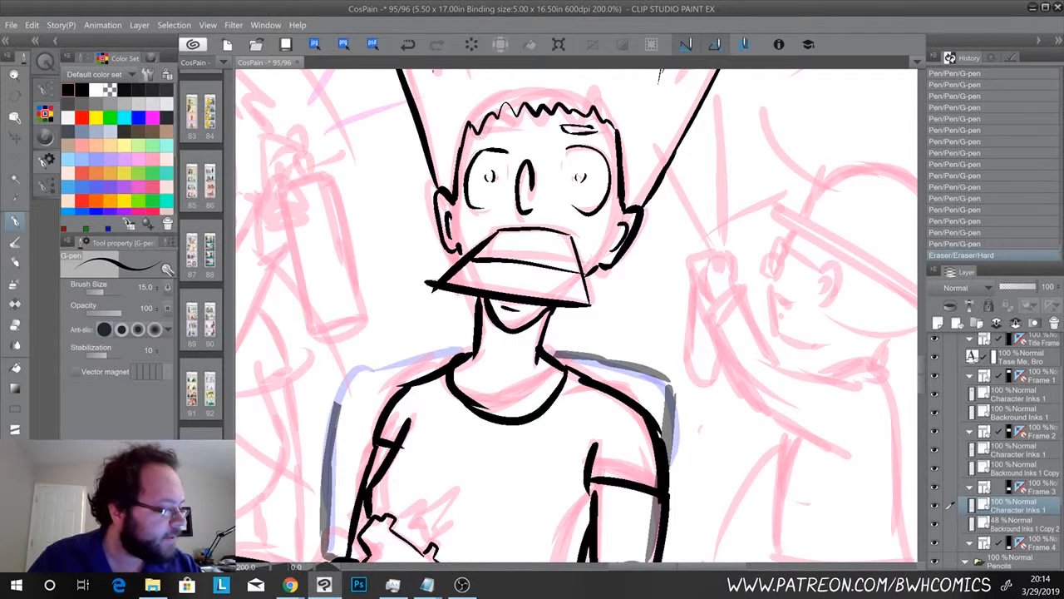
pyautogui.moveTo(483, 129)
pyautogui.mouseDown()
pyautogui.moveTo(510, 129)
pyautogui.moveTo(485, 132)
pyautogui.mouseUp()
pyautogui.moveTo(587, 127); pyautogui.dragTo(597, 132)
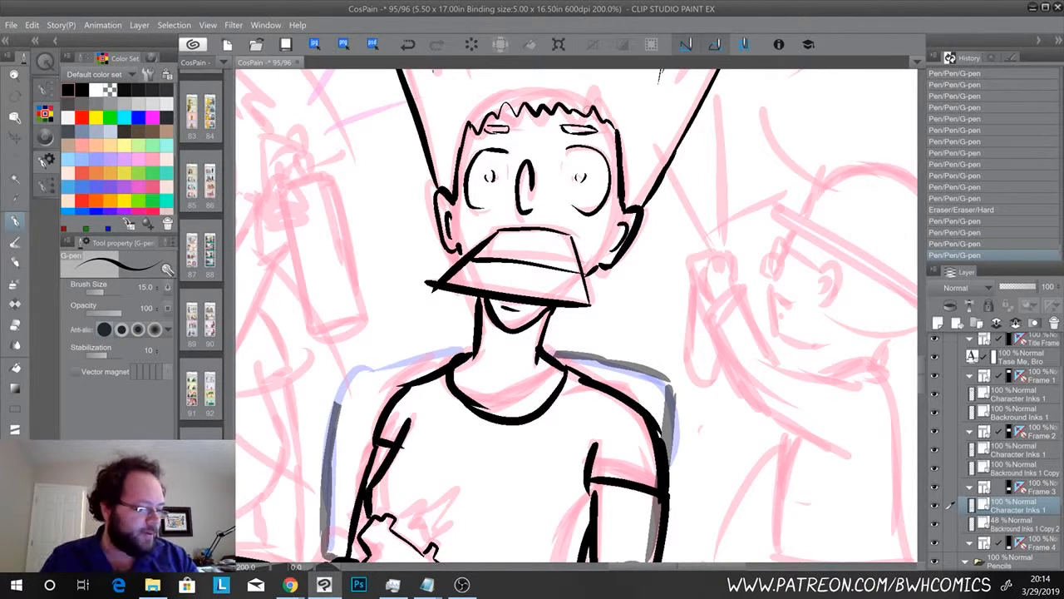
# Ink the raised bent arm of the hat-wearing figure standing beside the seated figure
pyautogui.moveTo(665, 324)
pyautogui.mouseDown()
pyautogui.moveTo(527, 337)
pyautogui.moveTo(527, 349)
pyautogui.mouseUp()
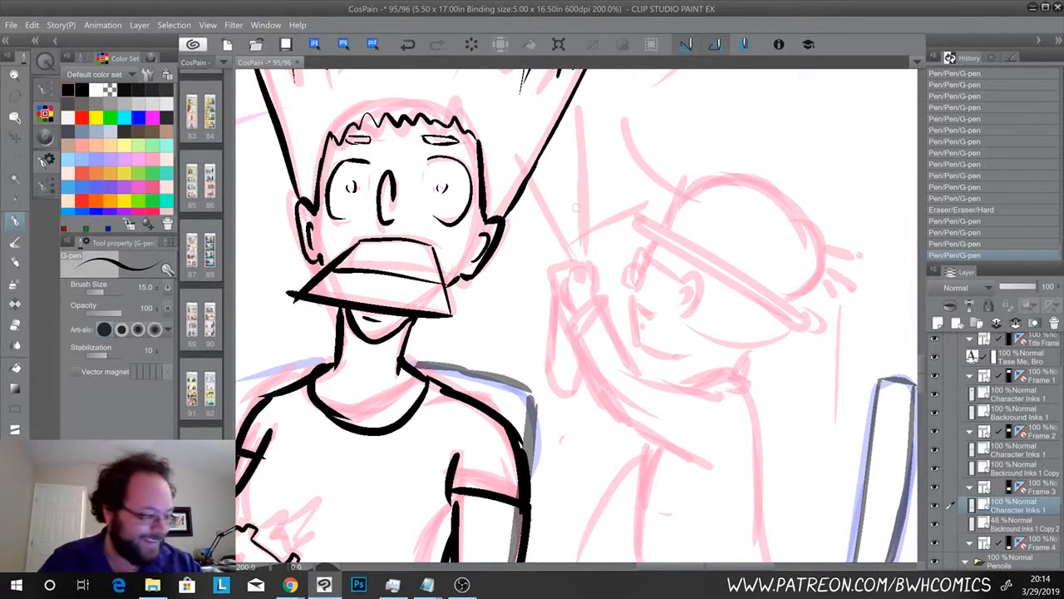
pyautogui.moveTo(597, 306)
pyautogui.mouseDown()
pyautogui.moveTo(571, 328)
pyautogui.moveTo(573, 347)
pyautogui.moveTo(602, 310)
pyautogui.moveTo(650, 379)
pyautogui.moveTo(723, 402)
pyautogui.mouseUp()
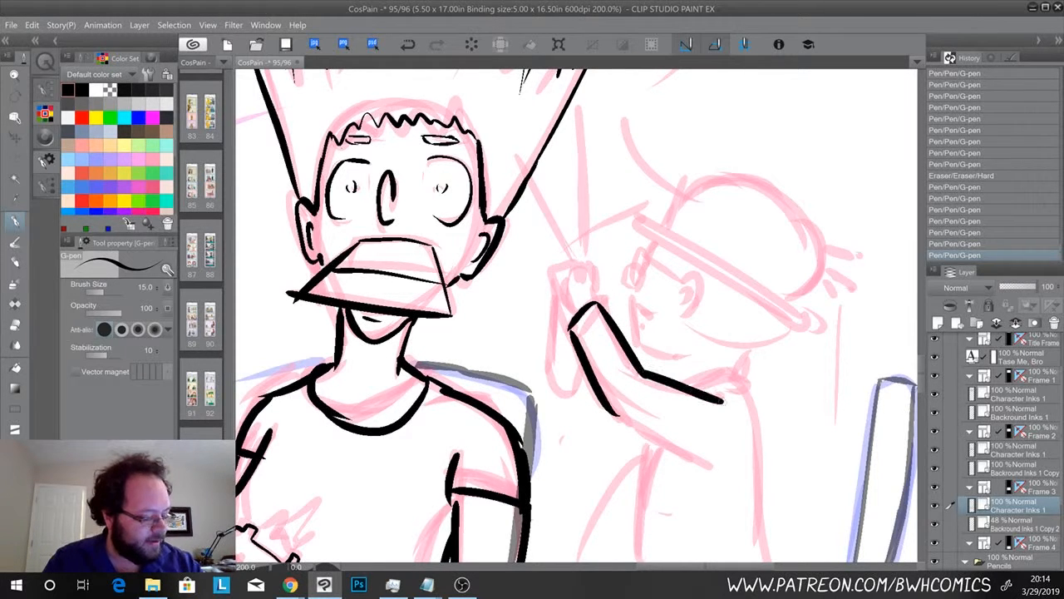
pyautogui.moveTo(611, 411); pyautogui.dragTo(707, 460)
# Ink the hat-wearing figure's shirt with its shoulder line, back, front edge and straight lower hem
pyautogui.moveTo(687, 387)
pyautogui.mouseDown()
pyautogui.moveTo(717, 389)
pyautogui.moveTo(743, 373)
pyautogui.moveTo(752, 383)
pyautogui.mouseUp()
pyautogui.moveTo(658, 464); pyautogui.dragTo(586, 298)
pyautogui.moveTo(677, 218); pyautogui.dragTo(688, 358)
pyautogui.moveTo(687, 263); pyautogui.dragTo(699, 396)
pyautogui.moveTo(690, 349); pyautogui.dragTo(705, 410)
pyautogui.moveTo(585, 281)
pyautogui.mouseDown()
pyautogui.moveTo(570, 323)
pyautogui.moveTo(591, 284)
pyautogui.mouseUp()
pyautogui.moveTo(571, 326)
pyautogui.mouseDown()
pyautogui.moveTo(565, 397)
pyautogui.moveTo(705, 410)
pyautogui.mouseUp()
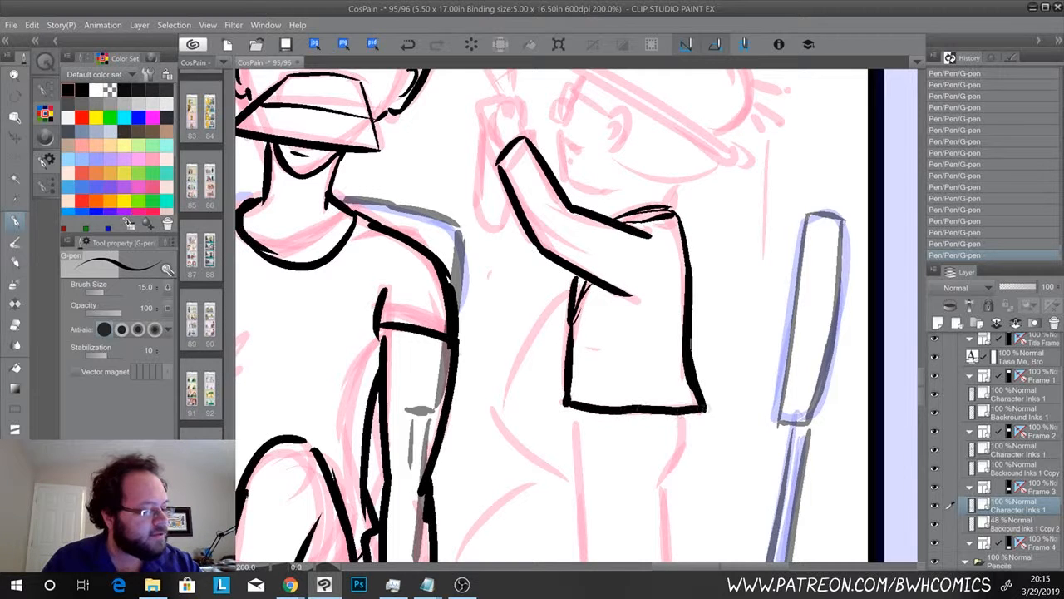
pyautogui.moveTo(617, 443); pyautogui.dragTo(592, 318)
pyautogui.hotkey('ctrl', 'z')
pyautogui.scroll(-5, 582, 291)
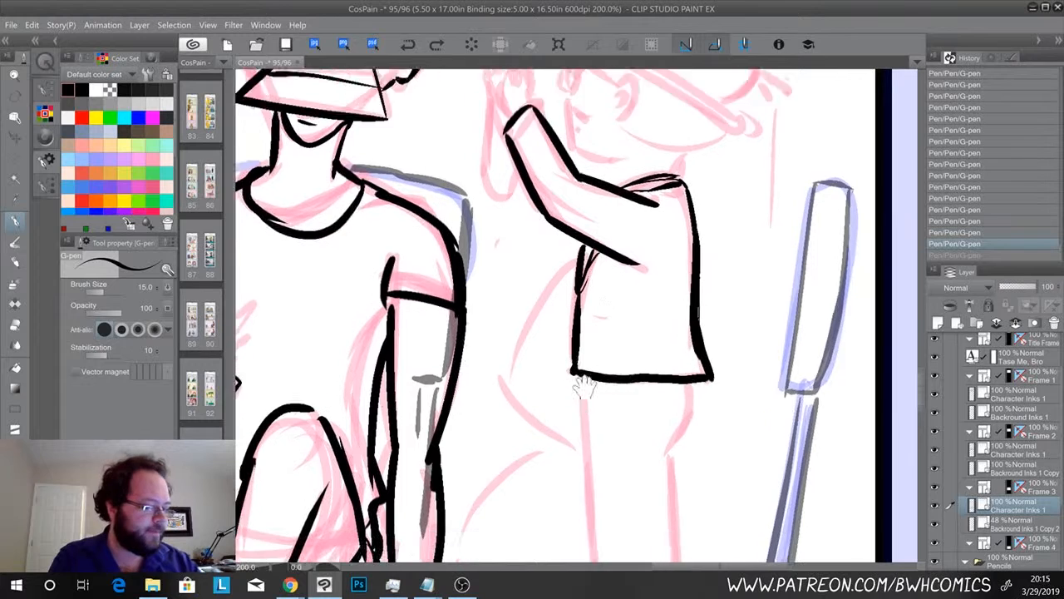
# Ink the hat-wearing figure's trouser legs down to the straight hem and the feet resting on the chair seat
pyautogui.moveTo(572, 221)
pyautogui.mouseDown()
pyautogui.moveTo(586, 441)
pyautogui.moveTo(678, 449)
pyautogui.mouseUp()
pyautogui.moveTo(680, 229)
pyautogui.mouseDown()
pyautogui.moveTo(659, 292)
pyautogui.moveTo(675, 448)
pyautogui.moveTo(651, 491)
pyautogui.mouseUp()
pyautogui.moveTo(590, 447); pyautogui.dragTo(545, 482)
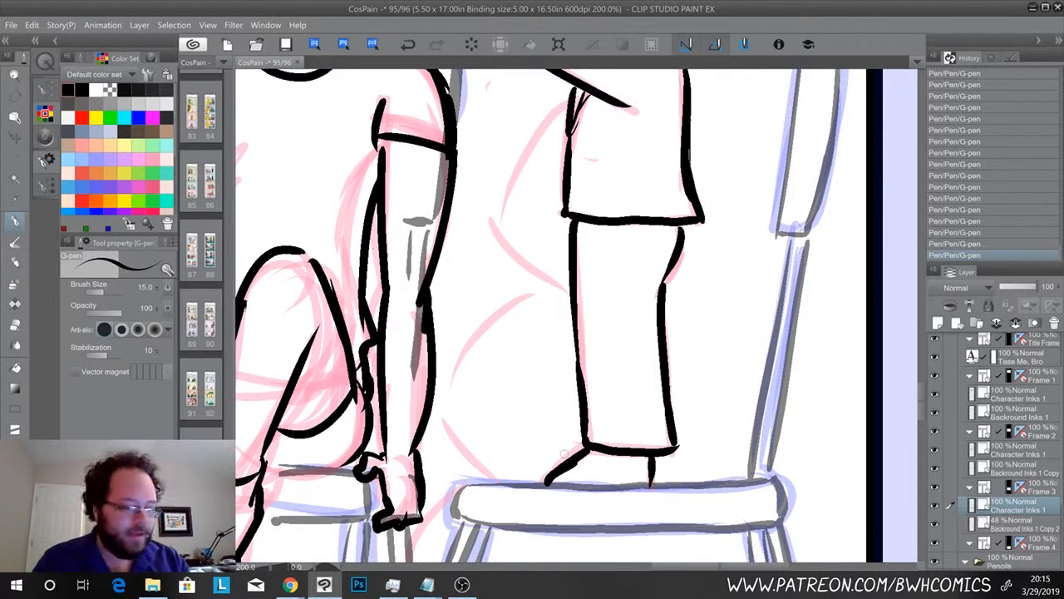
# Ink the curved underside at the back of the hat-wearing figure's head and try out the shape of the ear
pyautogui.moveTo(532, 146)
pyautogui.mouseDown()
pyautogui.moveTo(536, 358)
pyautogui.moveTo(509, 449)
pyautogui.mouseUp()
pyautogui.moveTo(680, 272)
pyautogui.mouseDown()
pyautogui.moveTo(666, 286)
pyautogui.moveTo(598, 280)
pyautogui.mouseUp()
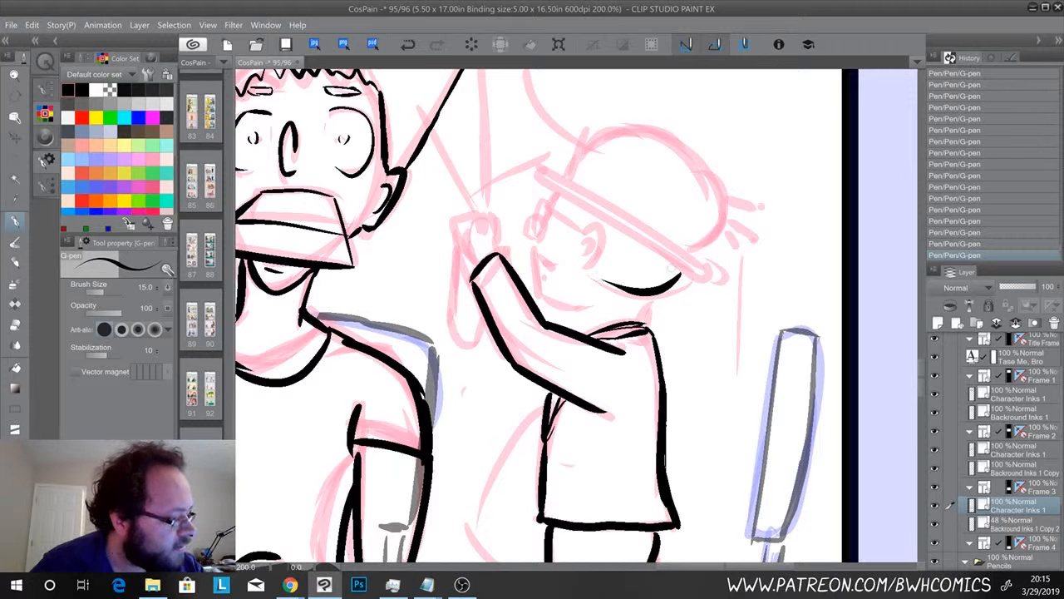
pyautogui.moveTo(583, 233)
pyautogui.mouseDown()
pyautogui.moveTo(595, 256)
pyautogui.moveTo(576, 263)
pyautogui.mouseUp()
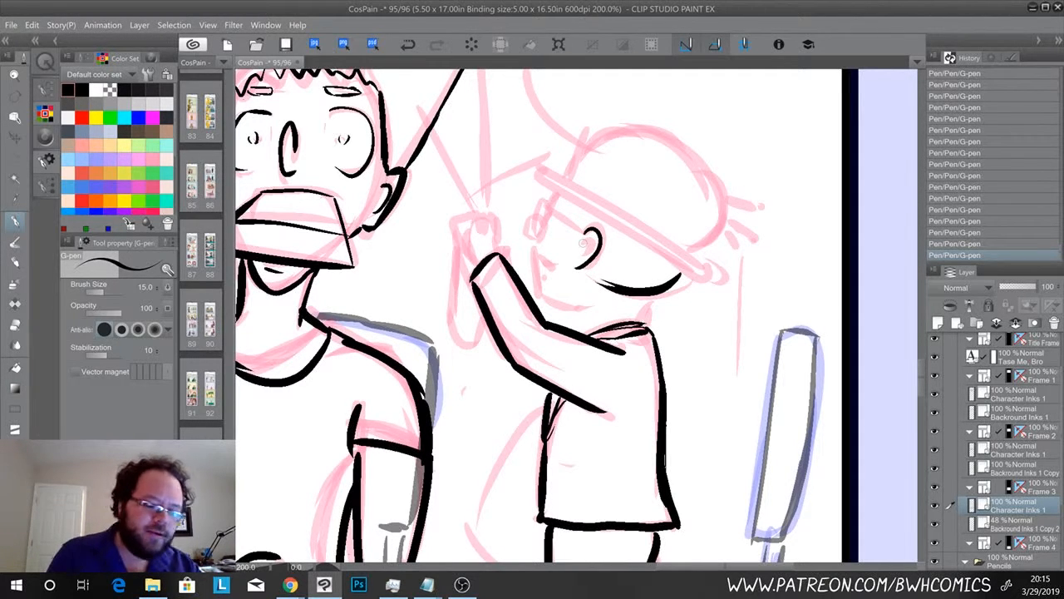
pyautogui.hotkey('ctrl', 'z')
pyautogui.hotkey('ctrl', 'z')
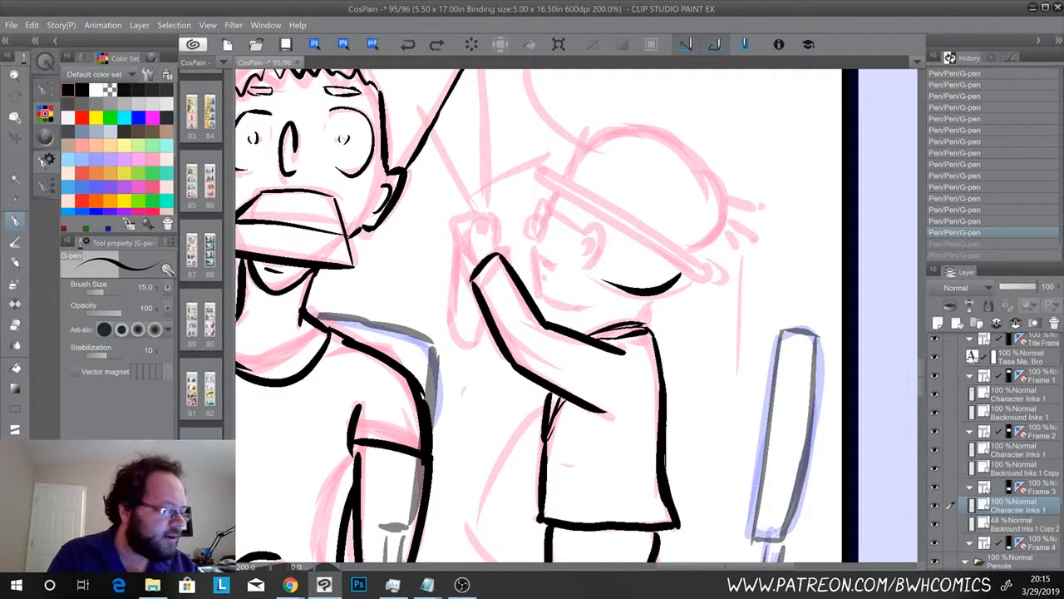
pyautogui.hotkey('ctrl', 'y')
pyautogui.hotkey('ctrl', 'y')
pyautogui.moveTo(584, 226)
pyautogui.mouseDown()
pyautogui.moveTo(600, 246)
pyautogui.moveTo(578, 268)
pyautogui.moveTo(587, 258)
pyautogui.mouseUp()
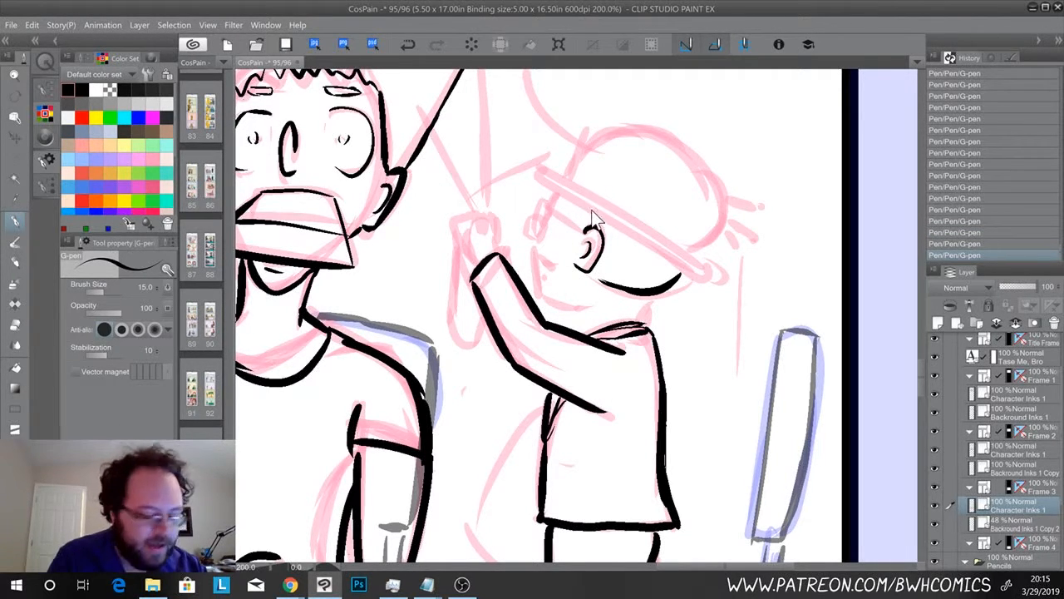
pyautogui.hotkey('ctrl', 'z')
pyautogui.hotkey('ctrl', 'z')
# Ink the hat-wearing figure's ear, jaw, face profile and glasses, plus the short forehead line under the hat brim
pyautogui.moveTo(583, 226)
pyautogui.mouseDown()
pyautogui.moveTo(602, 246)
pyautogui.moveTo(583, 263)
pyautogui.moveTo(582, 233)
pyautogui.moveTo(542, 204)
pyautogui.moveTo(532, 221)
pyautogui.moveTo(545, 229)
pyautogui.moveTo(532, 246)
pyautogui.moveTo(534, 283)
pyautogui.moveTo(542, 298)
pyautogui.moveTo(589, 306)
pyautogui.moveTo(572, 309)
pyautogui.mouseUp()
pyautogui.hotkey('ctrl', 'z')
pyautogui.moveTo(538, 263)
pyautogui.mouseDown()
pyautogui.moveTo(549, 281)
pyautogui.moveTo(547, 262)
pyautogui.mouseUp()
pyautogui.moveTo(534, 219); pyautogui.dragTo(524, 246)
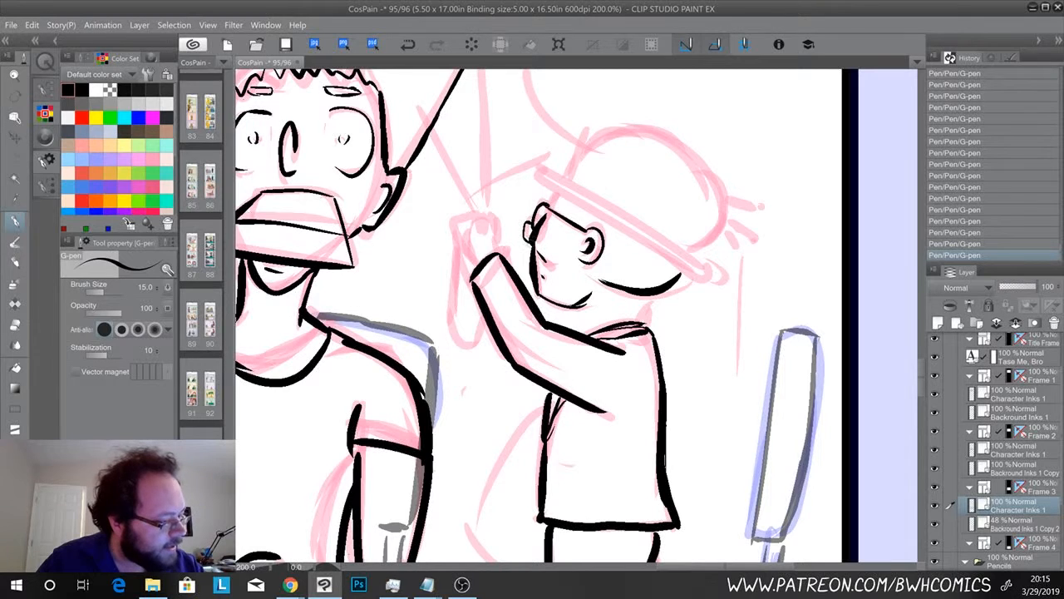
pyautogui.moveTo(556, 193); pyautogui.dragTo(545, 216)
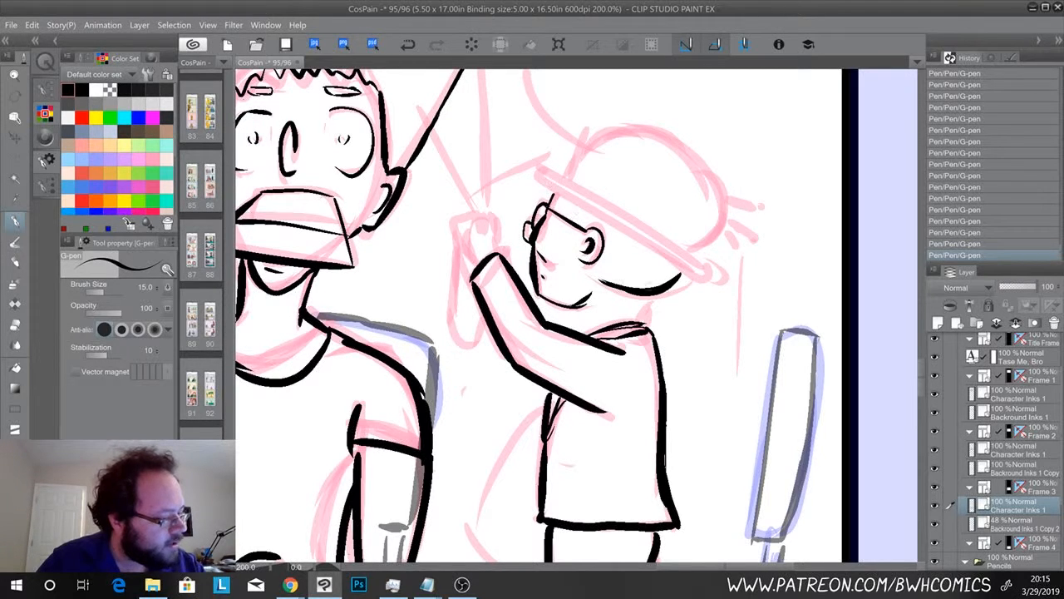
# Ink the hat-wearing figure's neck, the slanted hat brim and round crown, and the loose strands sticking out and hanging behind it
pyautogui.moveTo(640, 293)
pyautogui.mouseDown()
pyautogui.moveTo(637, 317)
pyautogui.moveTo(580, 328)
pyautogui.mouseUp()
pyautogui.moveTo(532, 174)
pyautogui.mouseDown()
pyautogui.moveTo(702, 282)
pyautogui.moveTo(715, 264)
pyautogui.moveTo(536, 167)
pyautogui.moveTo(615, 130)
pyautogui.moveTo(660, 135)
pyautogui.moveTo(704, 163)
pyautogui.moveTo(722, 196)
pyautogui.moveTo(705, 250)
pyautogui.mouseUp()
pyautogui.moveTo(722, 210); pyautogui.dragTo(693, 257)
pyautogui.moveTo(722, 204)
pyautogui.mouseDown()
pyautogui.moveTo(759, 206)
pyautogui.moveTo(750, 227)
pyautogui.moveTo(762, 234)
pyautogui.moveTo(741, 249)
pyautogui.moveTo(738, 366)
pyautogui.mouseUp()
pyautogui.moveTo(741, 255); pyautogui.dragTo(739, 389)
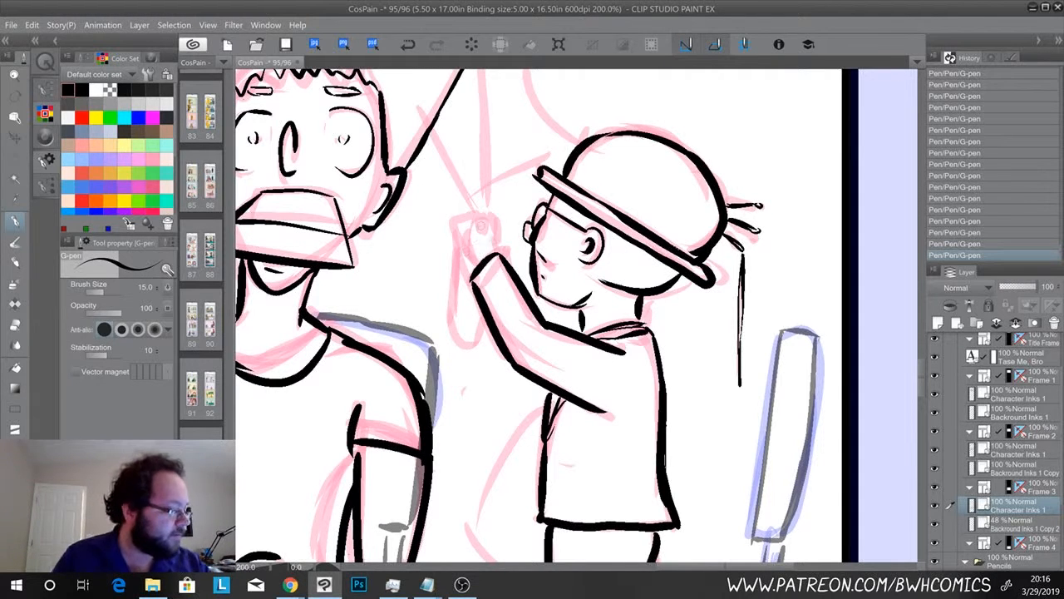
# Ink the hat-wearing figure's raised hand and the narrow object it holds, redrawing the object's near edge
pyautogui.moveTo(499, 256)
pyautogui.mouseDown()
pyautogui.moveTo(488, 233)
pyautogui.moveTo(494, 241)
pyautogui.moveTo(464, 229)
pyautogui.moveTo(472, 223)
pyautogui.moveTo(461, 250)
pyautogui.moveTo(474, 276)
pyautogui.mouseUp()
pyautogui.moveTo(470, 221)
pyautogui.mouseDown()
pyautogui.moveTo(442, 324)
pyautogui.moveTo(472, 326)
pyautogui.mouseUp()
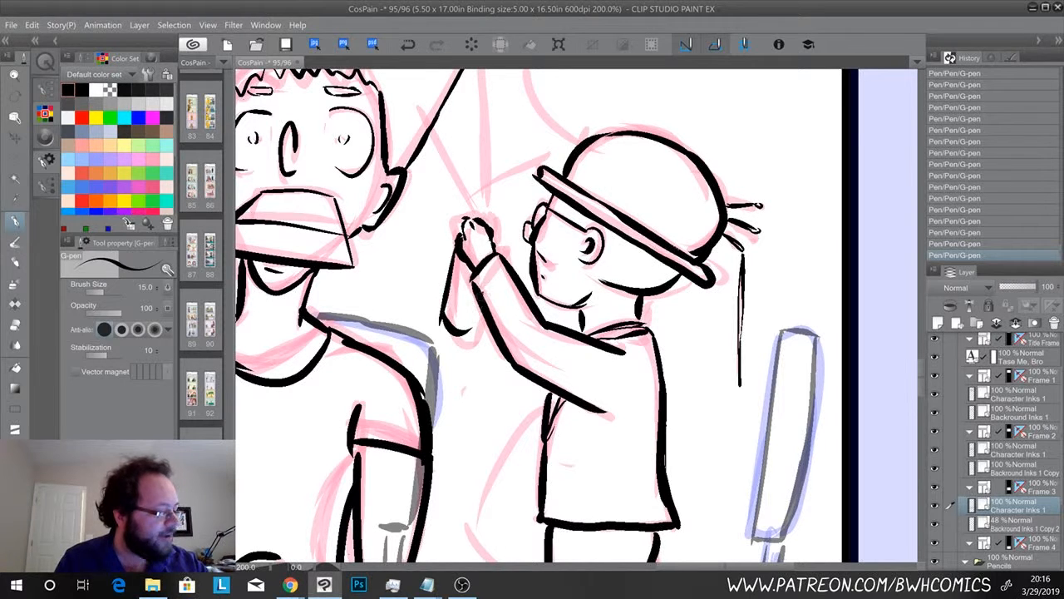
pyautogui.moveTo(488, 287); pyautogui.dragTo(469, 344)
pyautogui.hotkey('ctrl', 'z')
pyautogui.moveTo(479, 299); pyautogui.dragTo(467, 339)
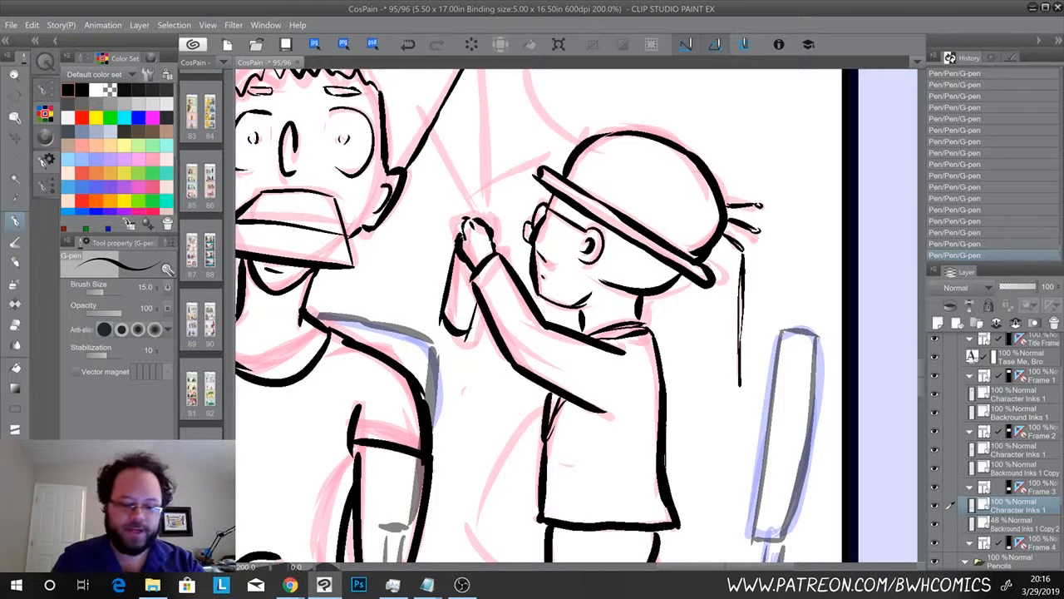
# Ink two dotted spray lines fanning from the hat-wearing figure's hand toward the seated figure's hair, erasing and re-dotting part of the lower one
pyautogui.scroll(-2, 465, 236)
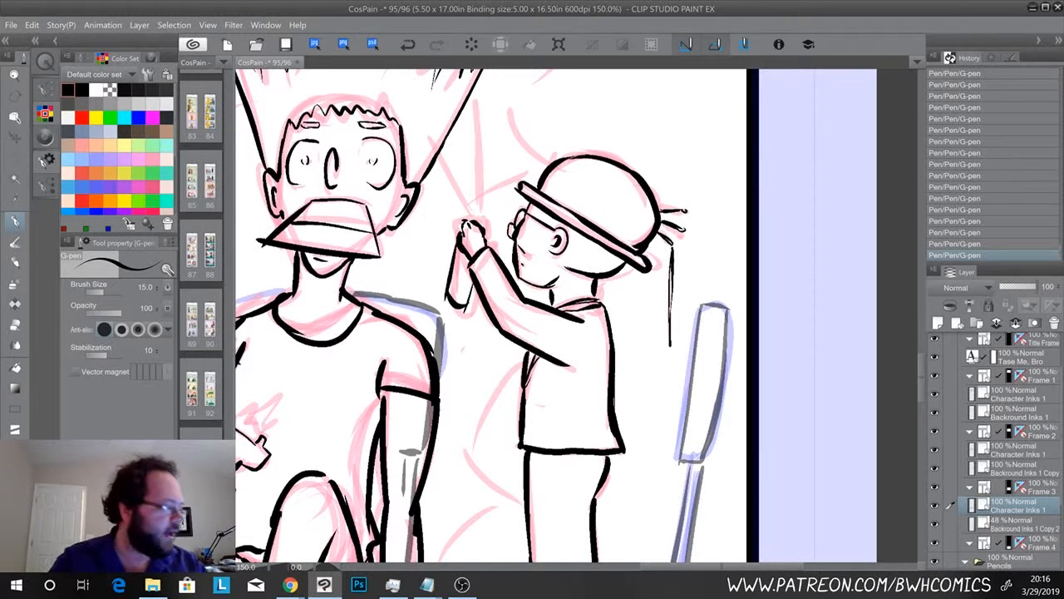
pyautogui.moveTo(467, 223); pyautogui.dragTo(454, 216)
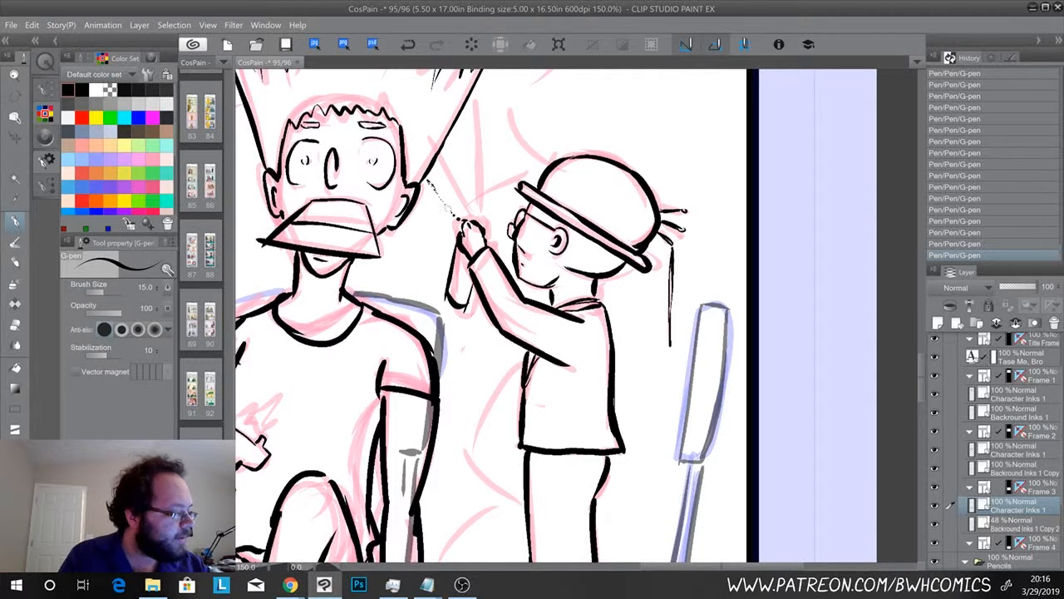
pyautogui.moveTo(467, 204); pyautogui.dragTo(451, 158)
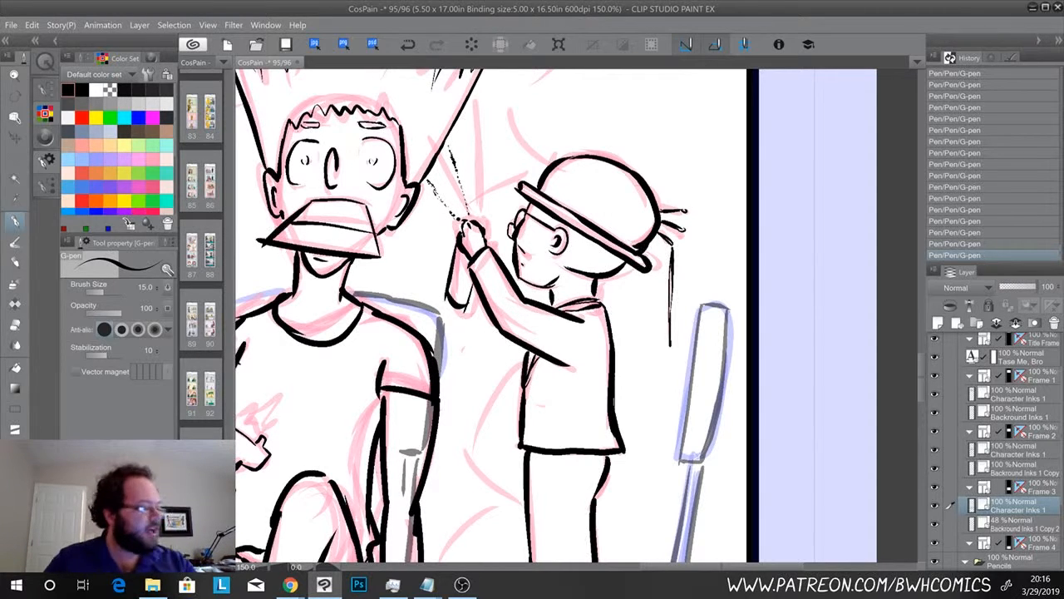
pyautogui.press('e')
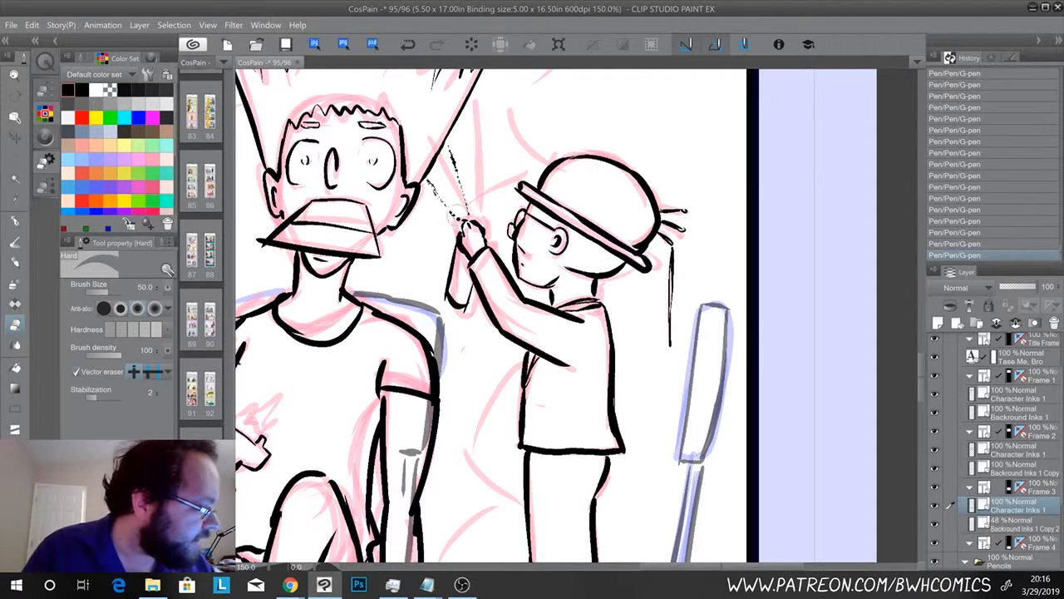
pyautogui.moveTo(454, 224); pyautogui.dragTo(462, 211)
pyautogui.press('p')
pyautogui.click(456, 219)
pyautogui.click(453, 215)
pyautogui.click(449, 209)
pyautogui.click(444, 203)
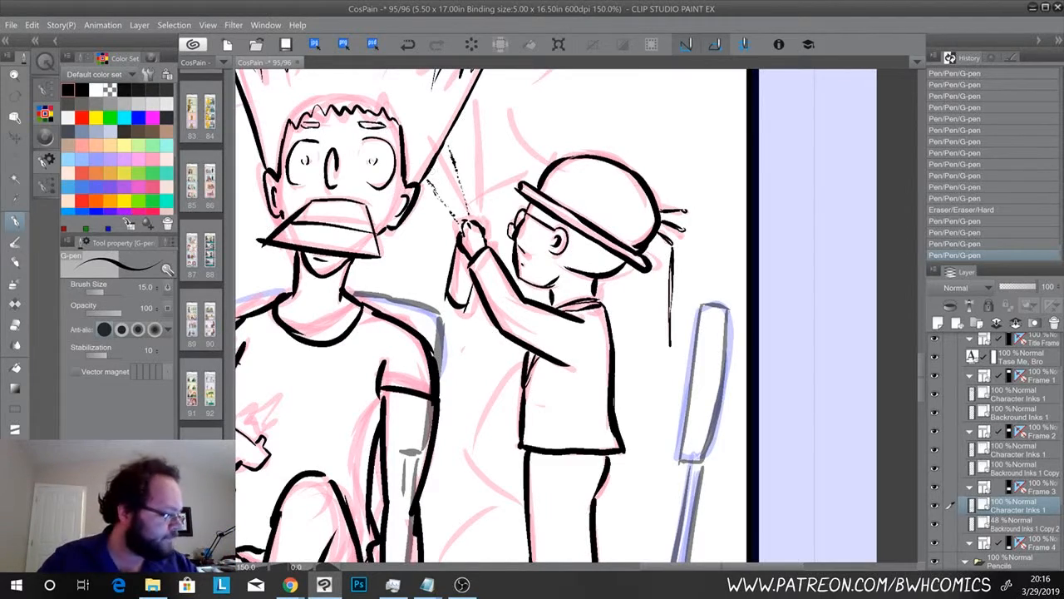
# Ink the open-mouthed character's fingers gripping the spray can, and the can's outline with its label edge
pyautogui.moveTo(294, 435); pyautogui.dragTo(469, 257)
pyautogui.moveTo(491, 325)
pyautogui.mouseDown()
pyautogui.moveTo(571, 444)
pyautogui.moveTo(576, 480)
pyautogui.moveTo(654, 527)
pyautogui.moveTo(683, 458)
pyautogui.mouseUp()
pyautogui.moveTo(574, 427); pyautogui.dragTo(532, 507)
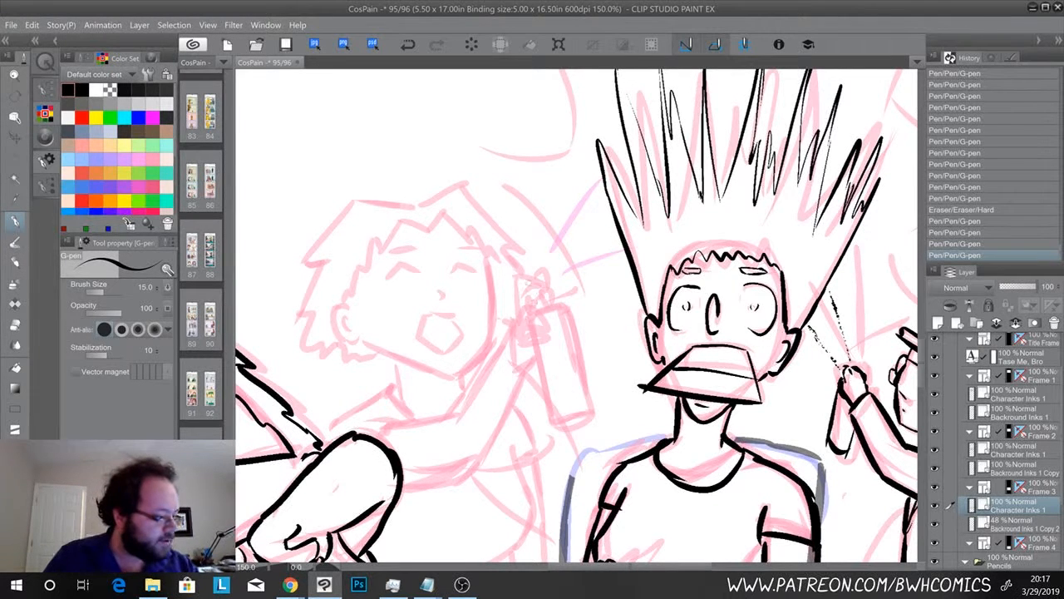
pyautogui.moveTo(533, 273)
pyautogui.mouseDown()
pyautogui.moveTo(539, 291)
pyautogui.moveTo(511, 287)
pyautogui.moveTo(529, 293)
pyautogui.moveTo(512, 309)
pyautogui.moveTo(532, 310)
pyautogui.moveTo(544, 329)
pyautogui.moveTo(510, 329)
pyautogui.moveTo(547, 341)
pyautogui.moveTo(513, 320)
pyautogui.moveTo(524, 366)
pyautogui.mouseUp()
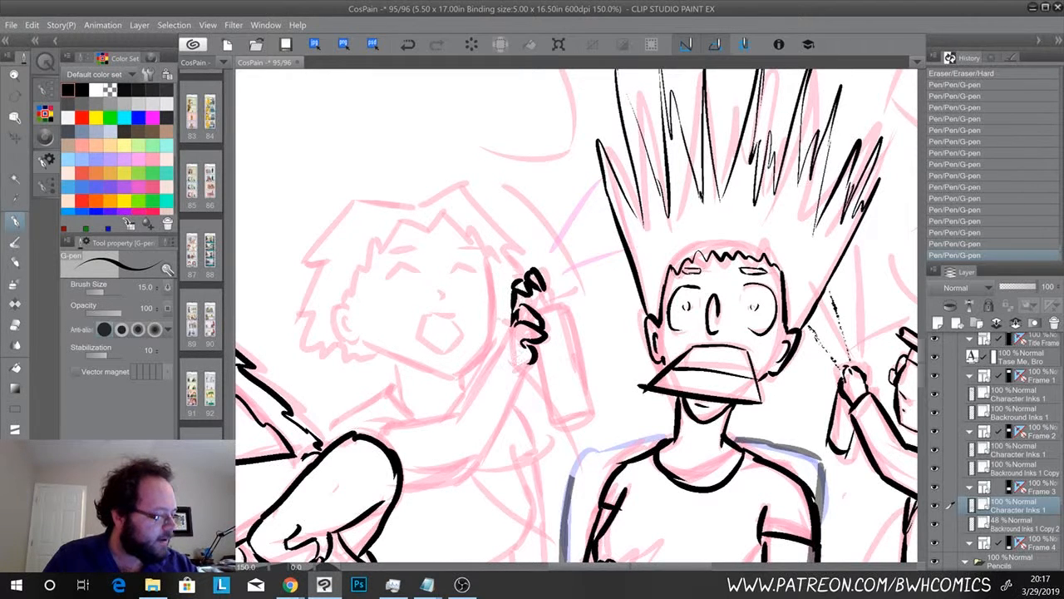
pyautogui.moveTo(546, 289)
pyautogui.mouseDown()
pyautogui.moveTo(543, 311)
pyautogui.moveTo(565, 307)
pyautogui.moveTo(592, 419)
pyautogui.moveTo(546, 423)
pyautogui.mouseUp()
pyautogui.moveTo(537, 363)
pyautogui.mouseDown()
pyautogui.moveTo(549, 428)
pyautogui.moveTo(550, 353)
pyautogui.moveTo(556, 396)
pyautogui.mouseUp()
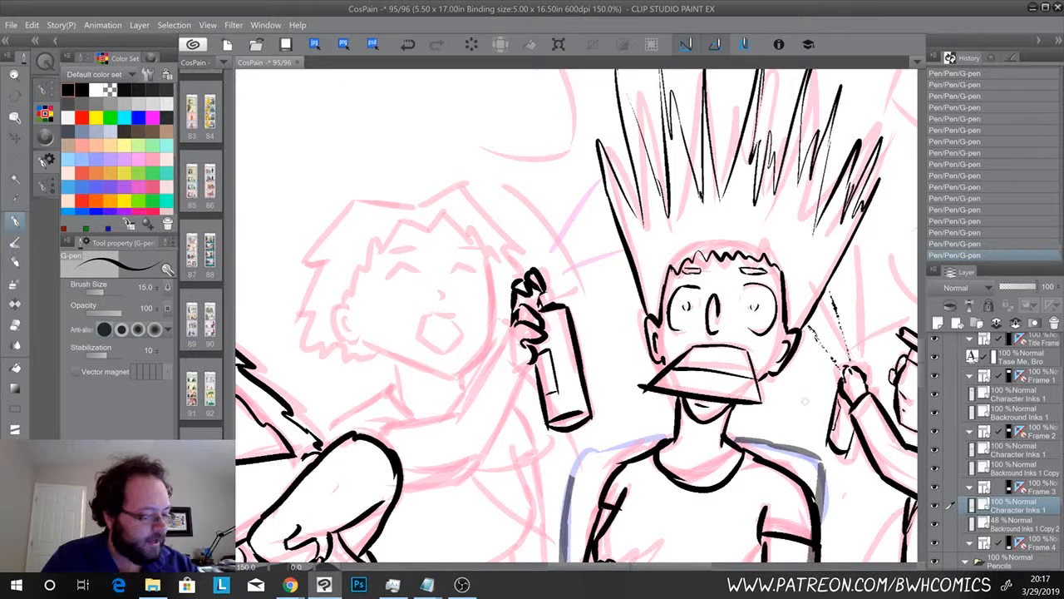
# Dot the upper edge of the spray from the can's nozzle up toward the seated figure's tall hair
pyautogui.click(551, 293)
pyautogui.click(555, 286)
pyautogui.click(560, 280)
pyautogui.click(563, 275)
pyautogui.click(566, 271)
pyautogui.click(569, 266)
pyautogui.click(572, 260)
pyautogui.click(576, 254)
pyautogui.click(580, 249)
pyautogui.click(584, 243)
pyautogui.click(587, 236)
pyautogui.click(591, 231)
pyautogui.click(595, 225)
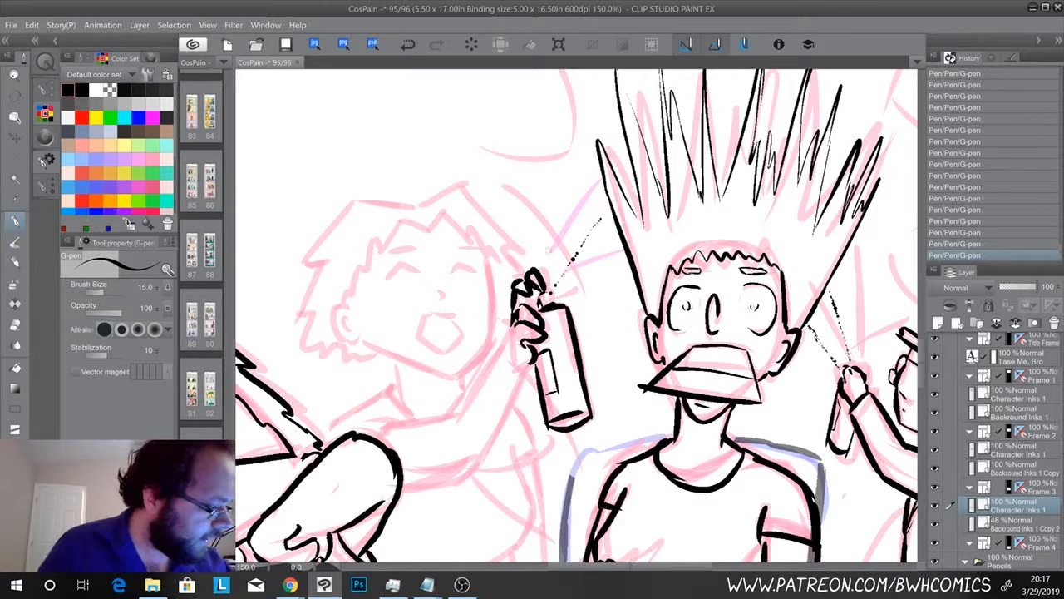
# Dot the lower edge of the spray from the can's nozzle across to the side of the seated figure's hair
pyautogui.click(552, 297)
pyautogui.click(553, 296)
pyautogui.click(562, 295)
pyautogui.click(566, 294)
pyautogui.click(570, 291)
pyautogui.click(576, 290)
pyautogui.click(579, 289)
pyautogui.click(585, 285)
pyautogui.click(590, 284)
pyautogui.click(597, 281)
pyautogui.click(601, 278)
pyautogui.click(607, 275)
pyautogui.click(611, 273)
pyautogui.click(615, 270)
pyautogui.click(619, 268)
pyautogui.click(622, 265)
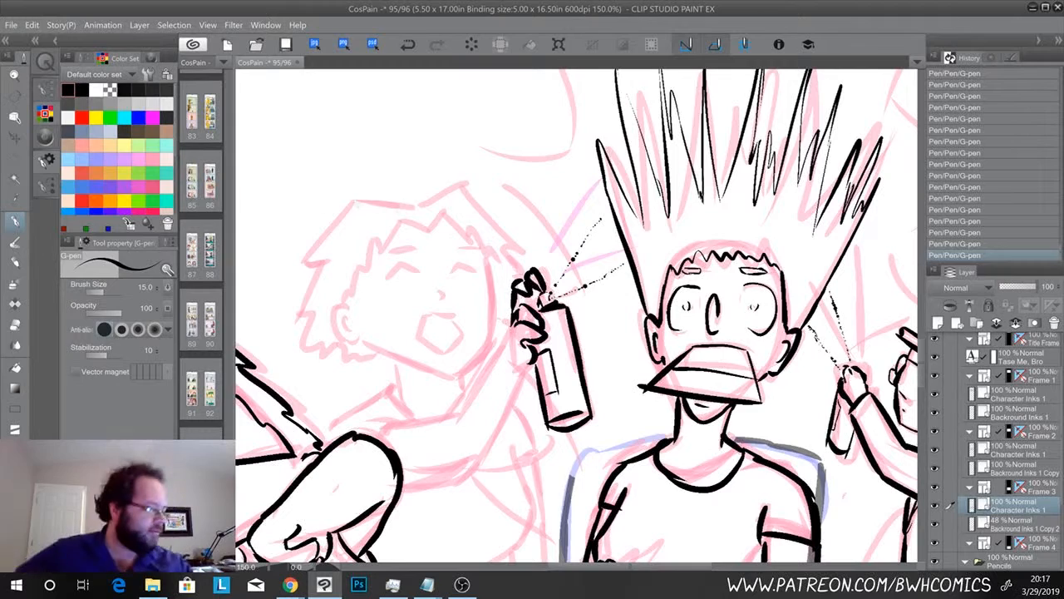
# Ink the upper and lower edges of the open-mouthed character's bent arm, from the shoulder to the hand holding the can
pyautogui.moveTo(409, 430)
pyautogui.mouseDown()
pyautogui.moveTo(498, 352)
pyautogui.moveTo(514, 351)
pyautogui.mouseUp()
pyautogui.moveTo(616, 228)
pyautogui.mouseDown()
pyautogui.moveTo(628, 282)
pyautogui.moveTo(615, 298)
pyautogui.moveTo(628, 286)
pyautogui.moveTo(577, 391)
pyautogui.mouseUp()
pyautogui.moveTo(609, 260)
pyautogui.mouseDown()
pyautogui.moveTo(554, 337)
pyautogui.moveTo(484, 351)
pyautogui.mouseUp()
pyautogui.moveTo(585, 388); pyautogui.dragTo(507, 403)
pyautogui.moveTo(498, 336); pyautogui.dragTo(480, 362)
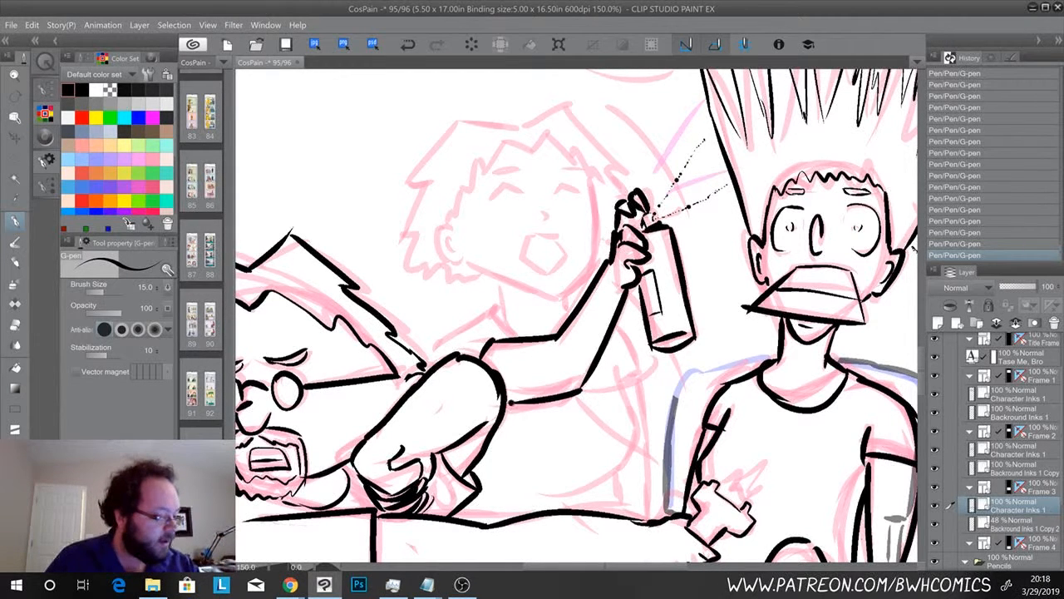
# Ink the open-mouthed character's shoulder, neck and curved torso side, undoing one stray stroke near the shoulder
pyautogui.moveTo(497, 337); pyautogui.dragTo(467, 341)
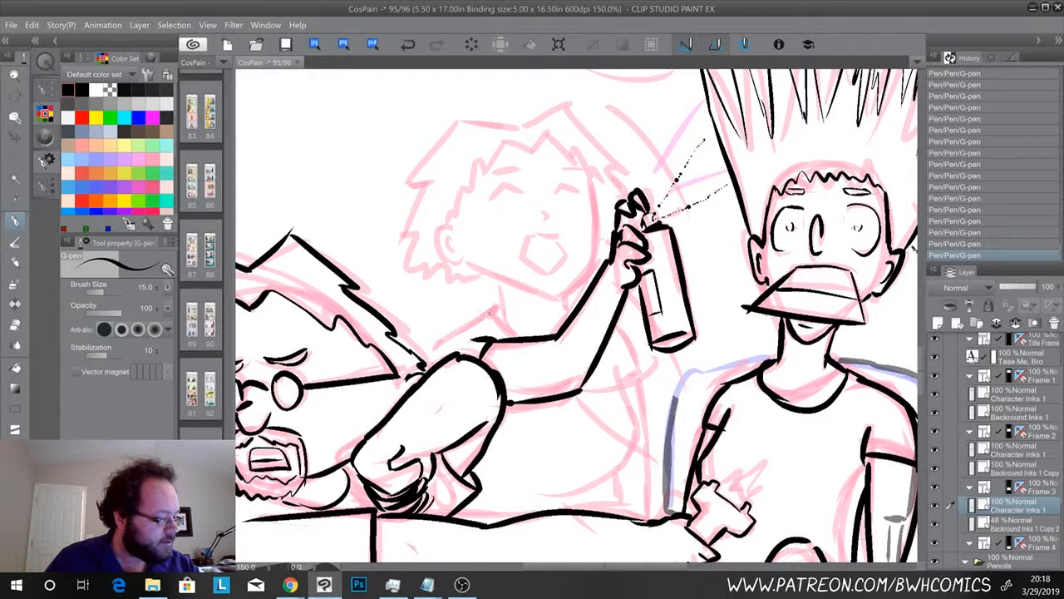
pyautogui.hotkey('ctrl', 'z')
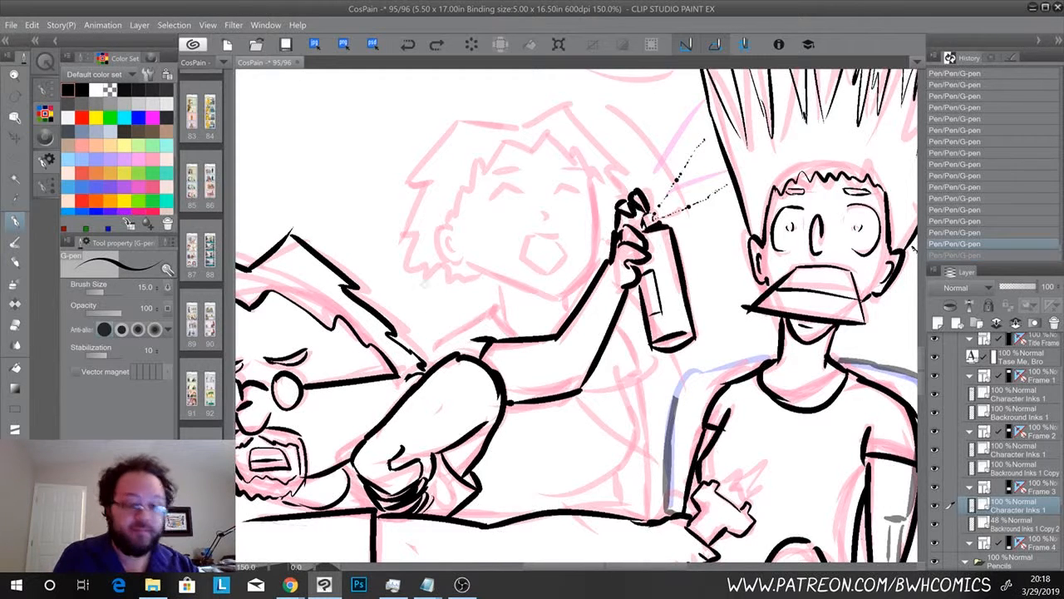
pyautogui.moveTo(496, 310); pyautogui.dragTo(430, 346)
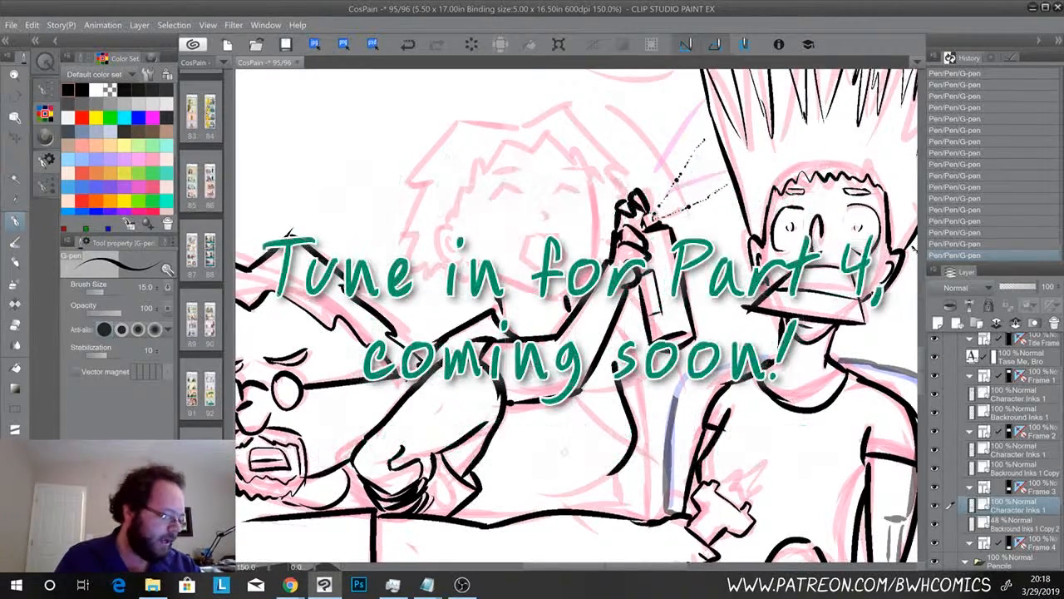
pyautogui.moveTo(559, 461)
pyautogui.mouseDown()
pyautogui.moveTo(555, 383)
pyautogui.moveTo(537, 319)
pyautogui.moveTo(597, 365)
pyautogui.mouseUp()
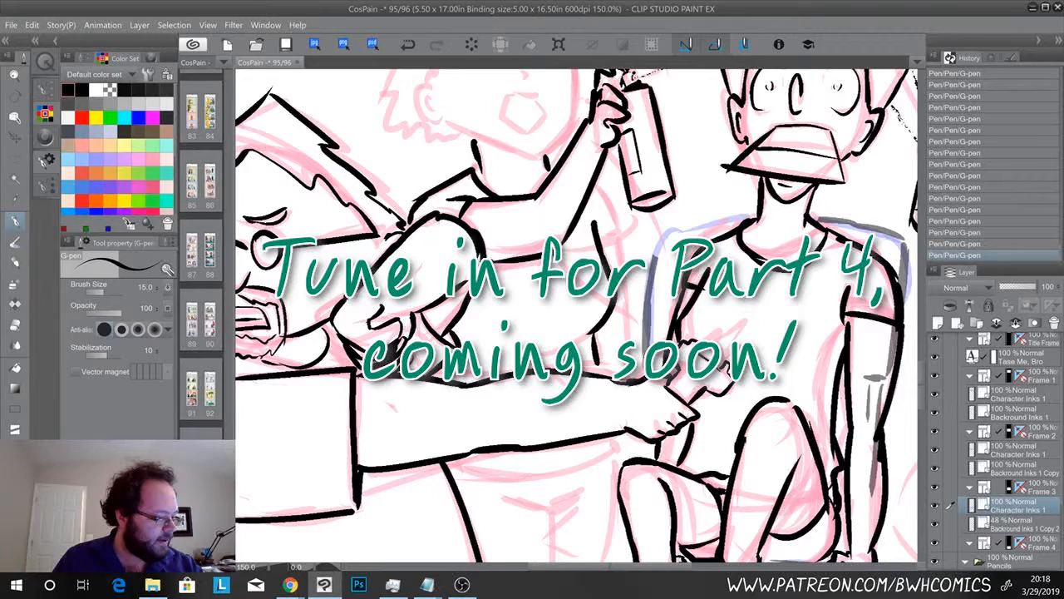